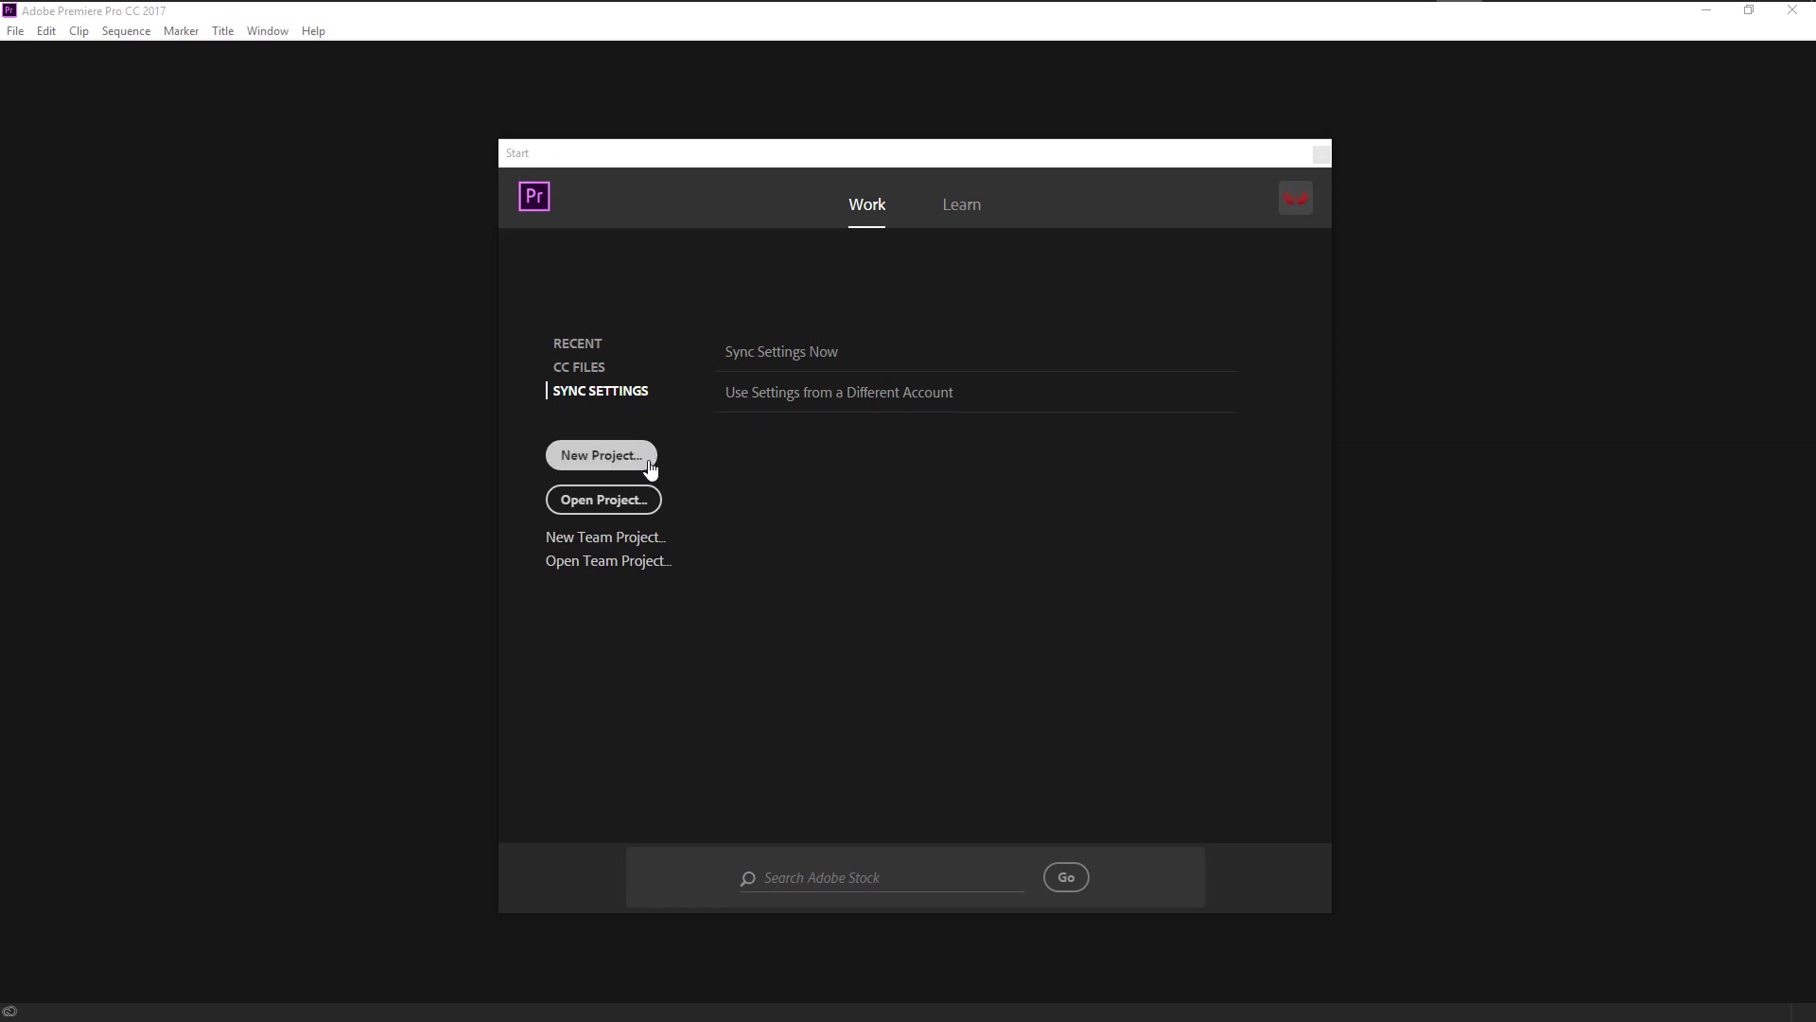
Create a new Premiere Pro project named 'super zoom in'
left_click(649, 461)
type("super zoom")
key("Return")
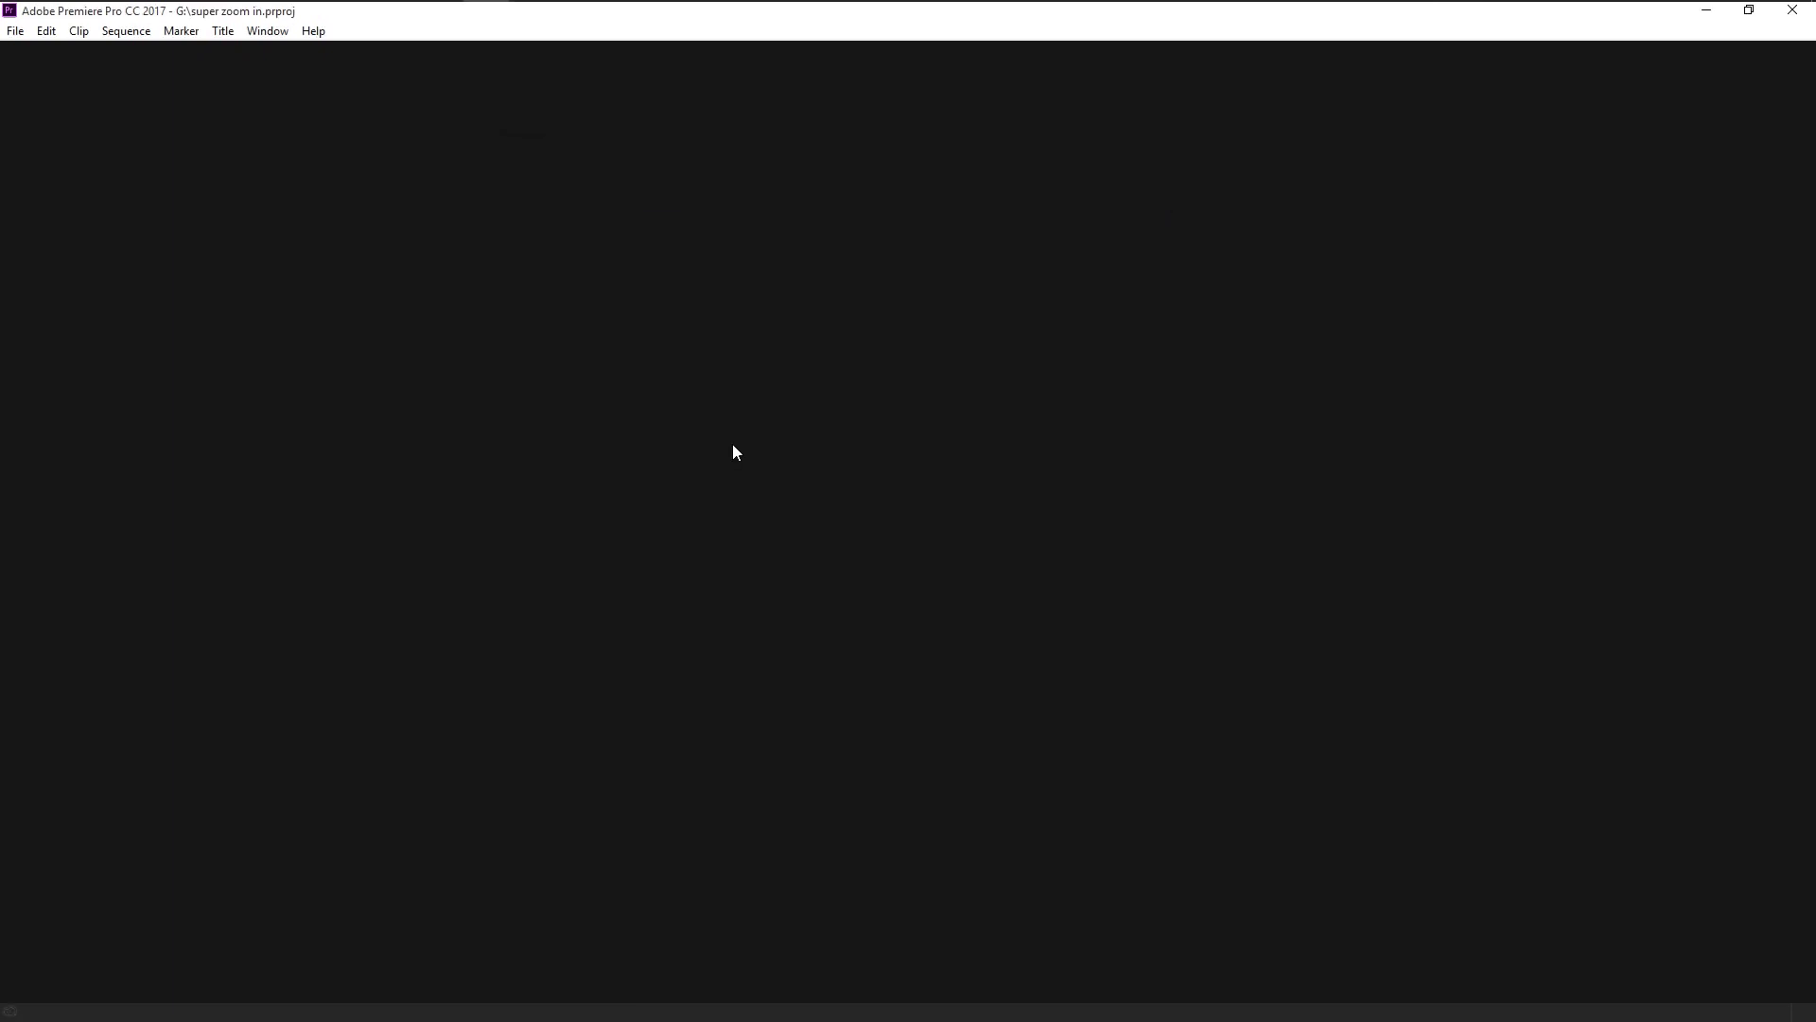
Import the Islands, lighthouse and man on top stock clips from Explorer, then select Islands.mp4
mouse_move(289, 2)
left_click(161, 7)
left_click_drag(1075, 353, 276, 829)
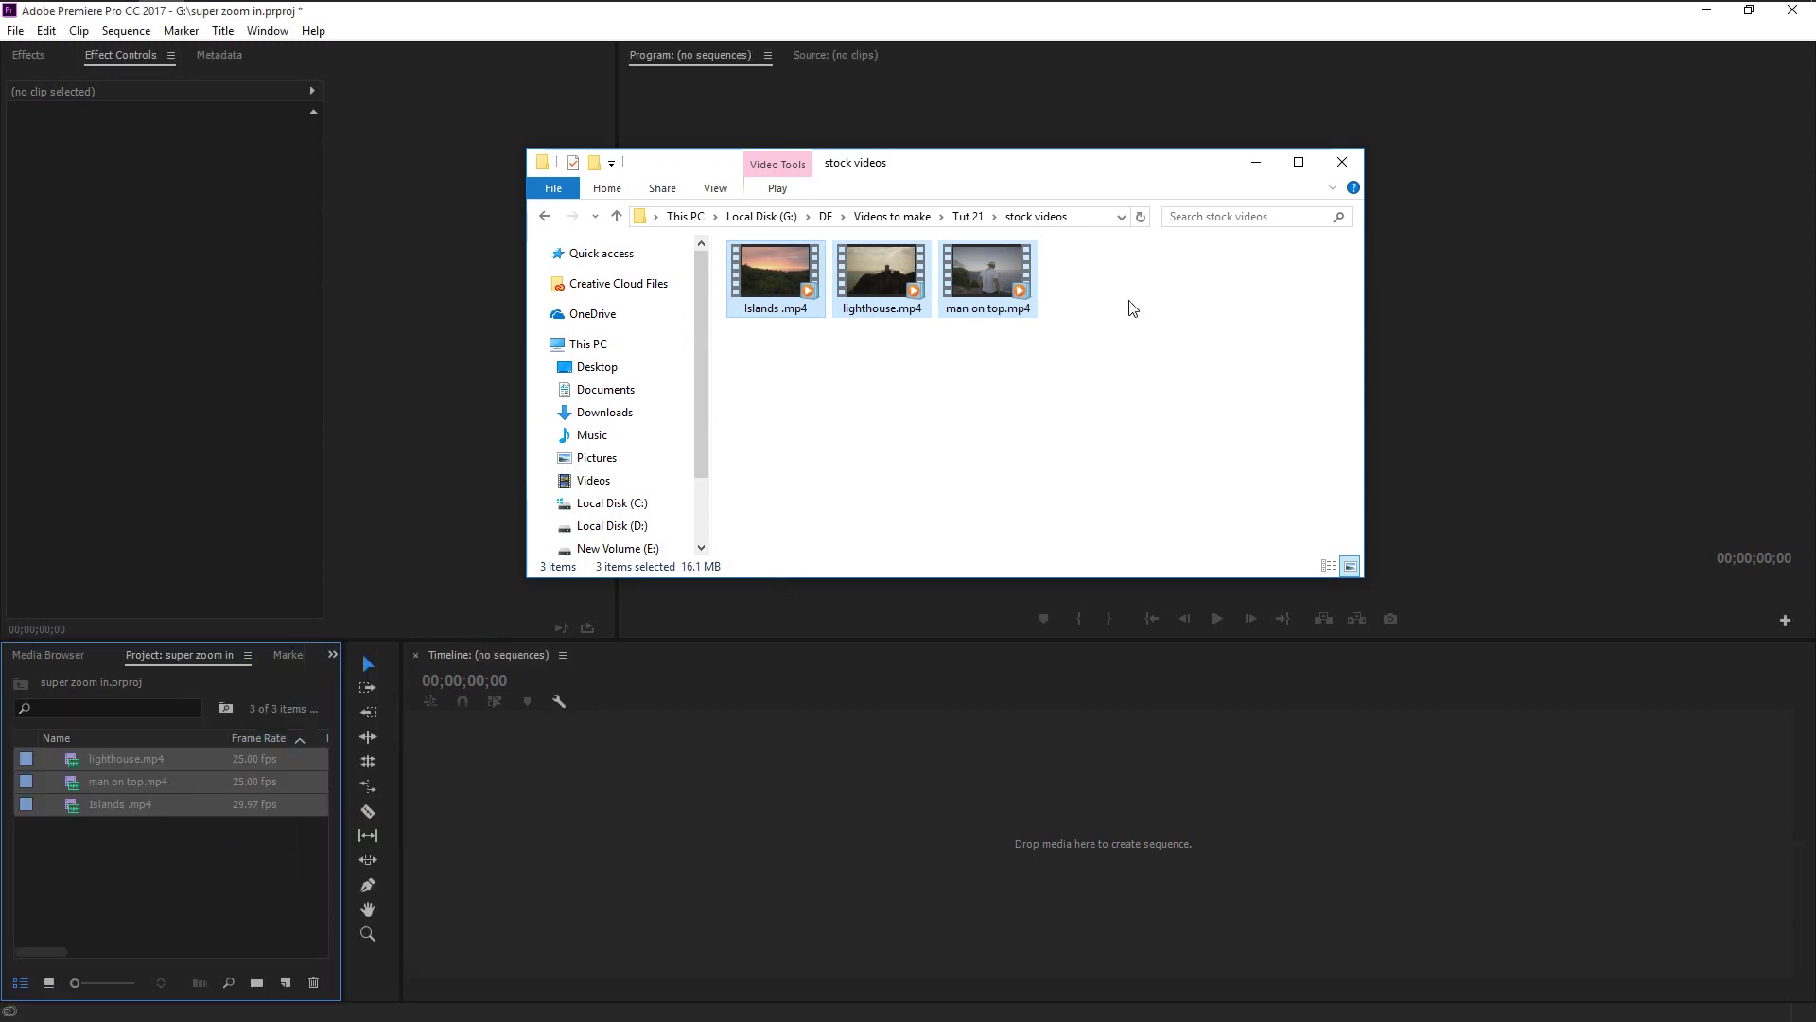
left_click(1257, 162)
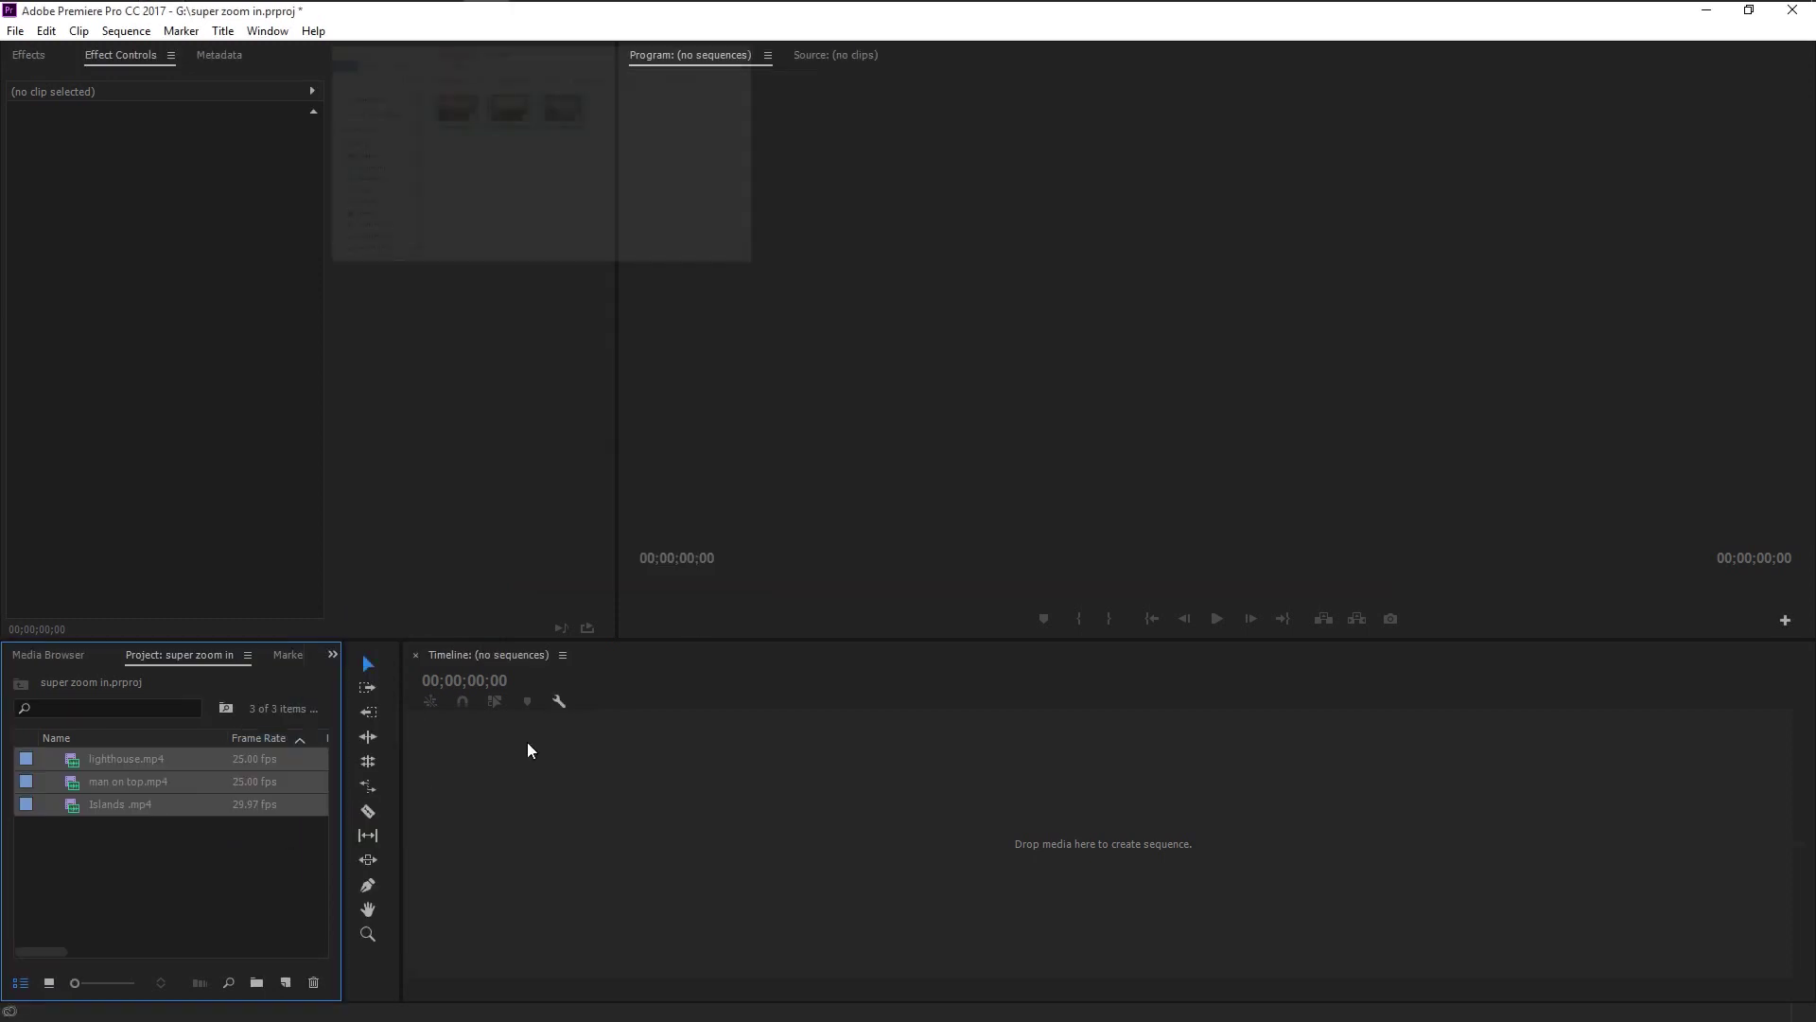
left_click(196, 857)
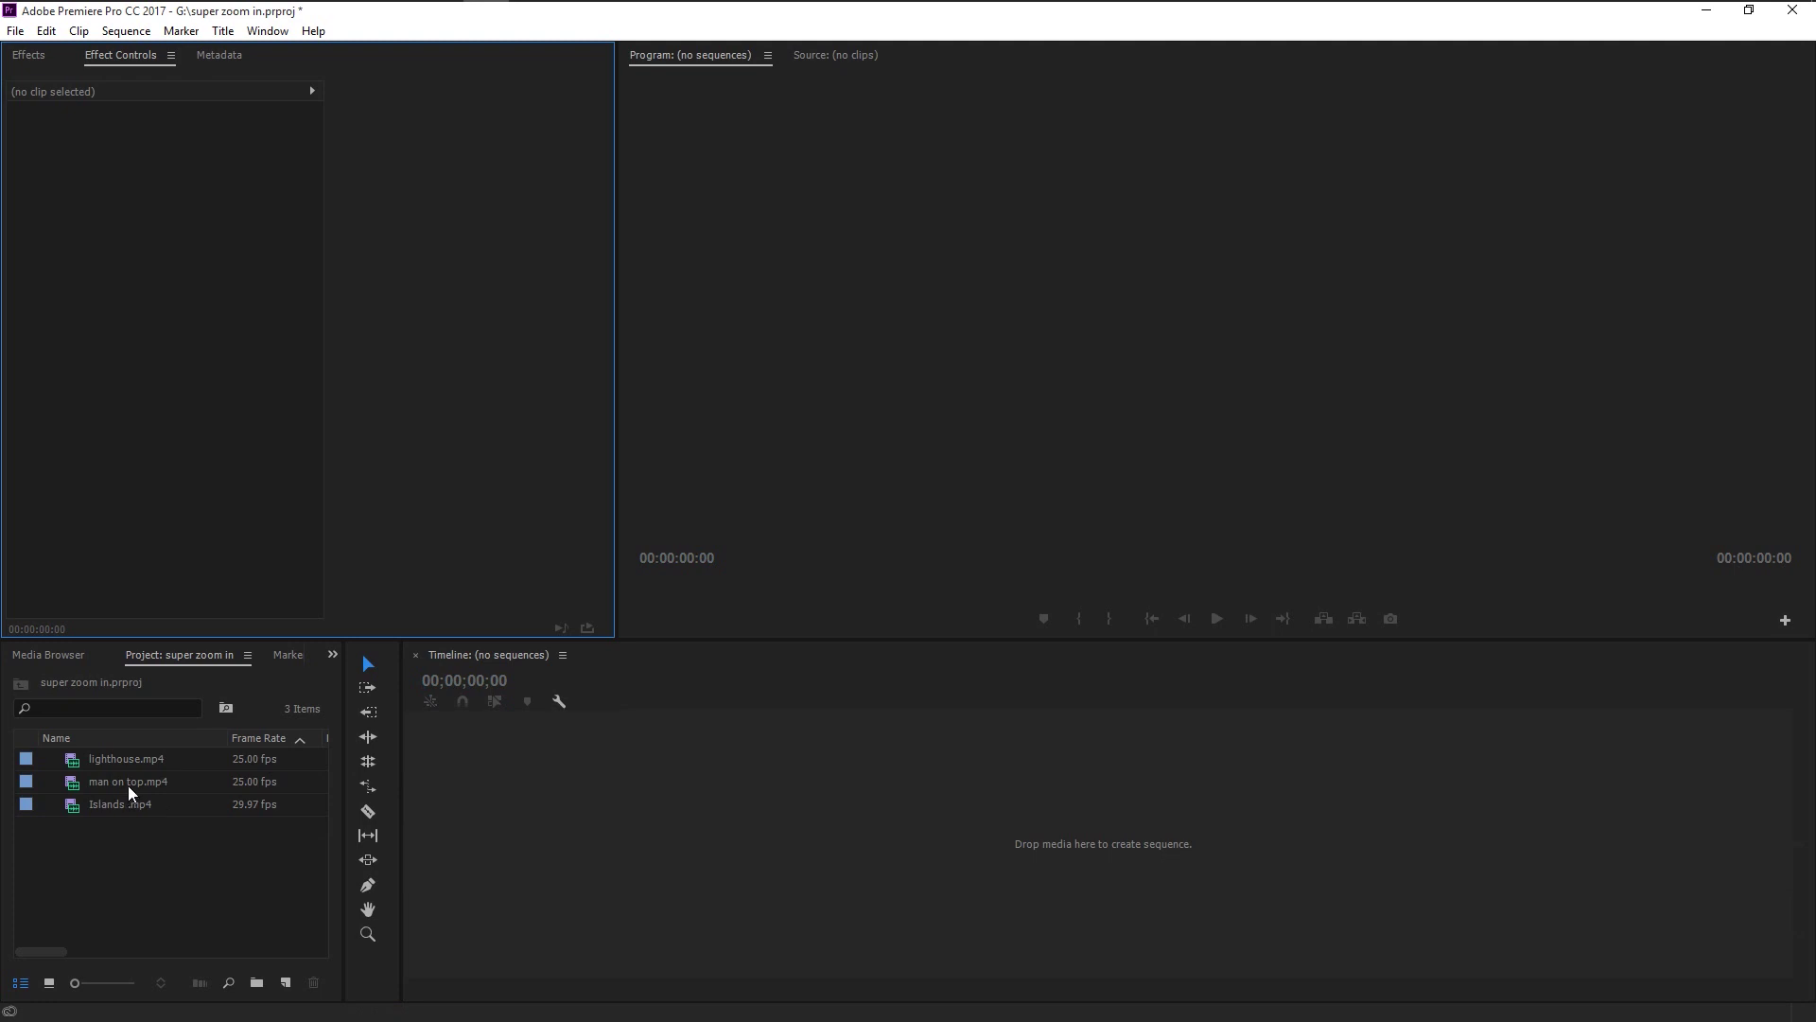
left_click(102, 804)
Build an Islands sequence from Islands.mp4, then unlink and delete its A1 audio
left_click_drag(103, 806, 711, 847)
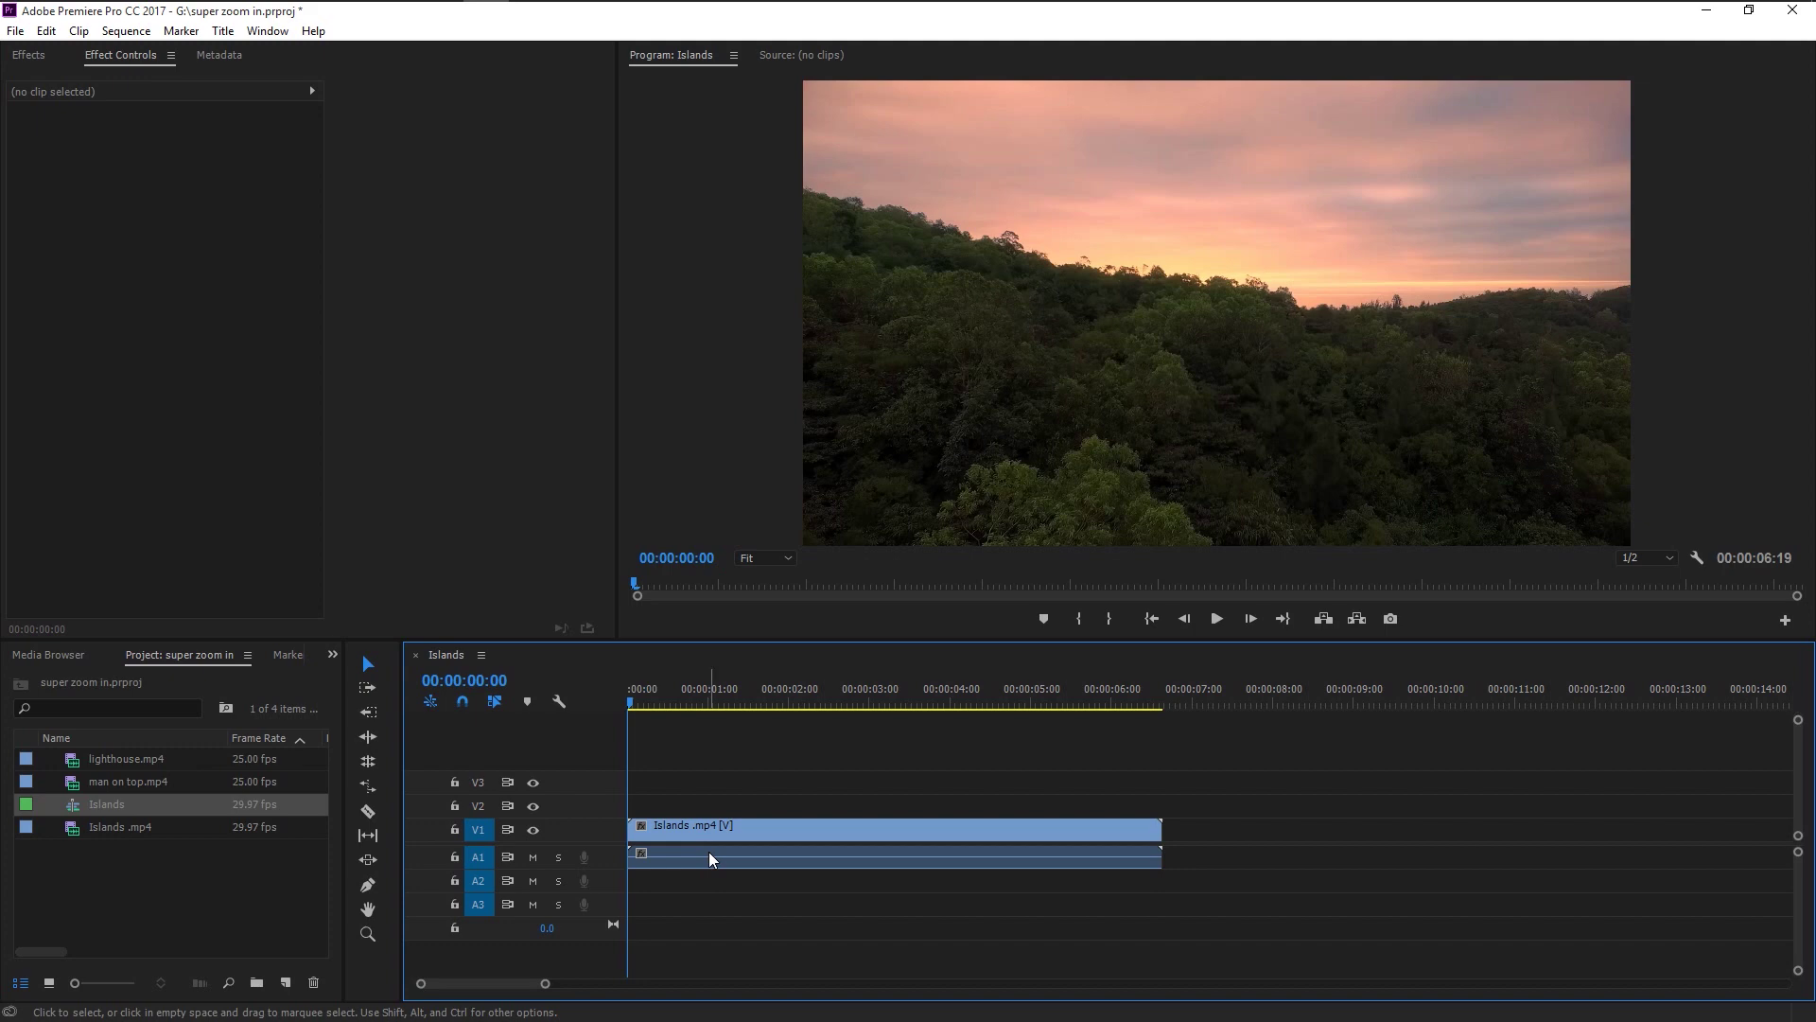
left_click(713, 858)
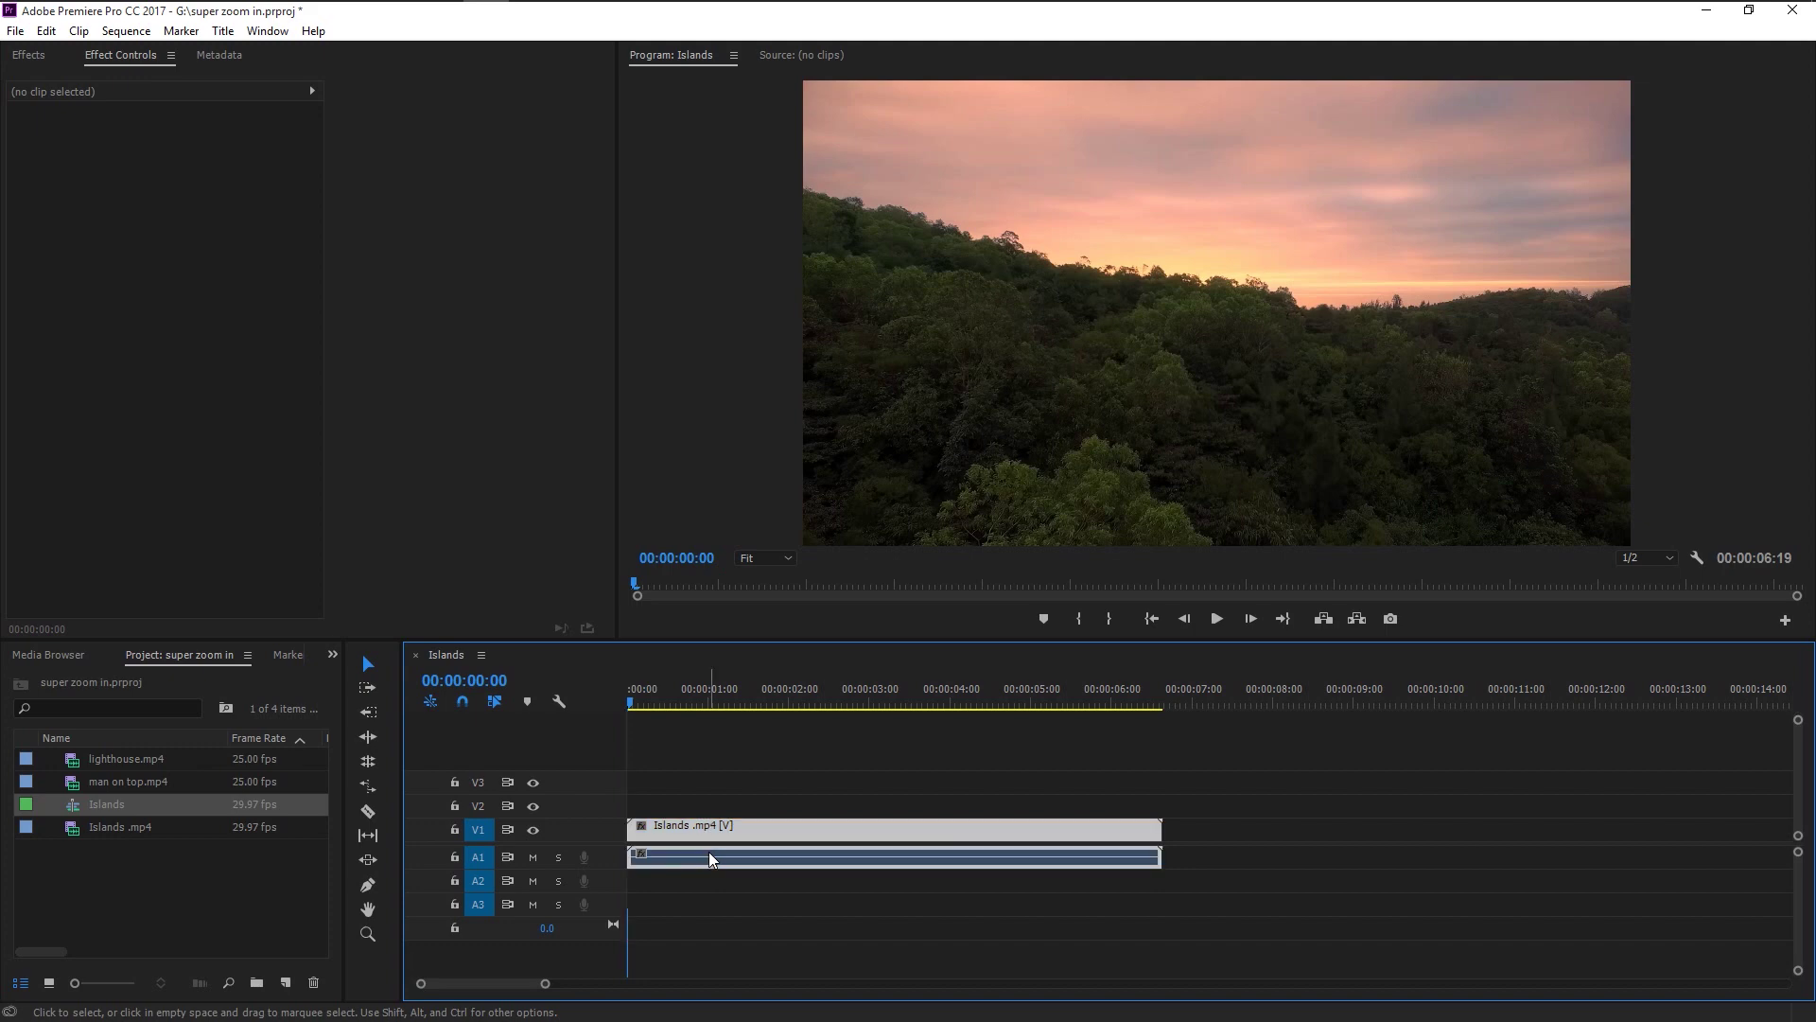
right_click(713, 858)
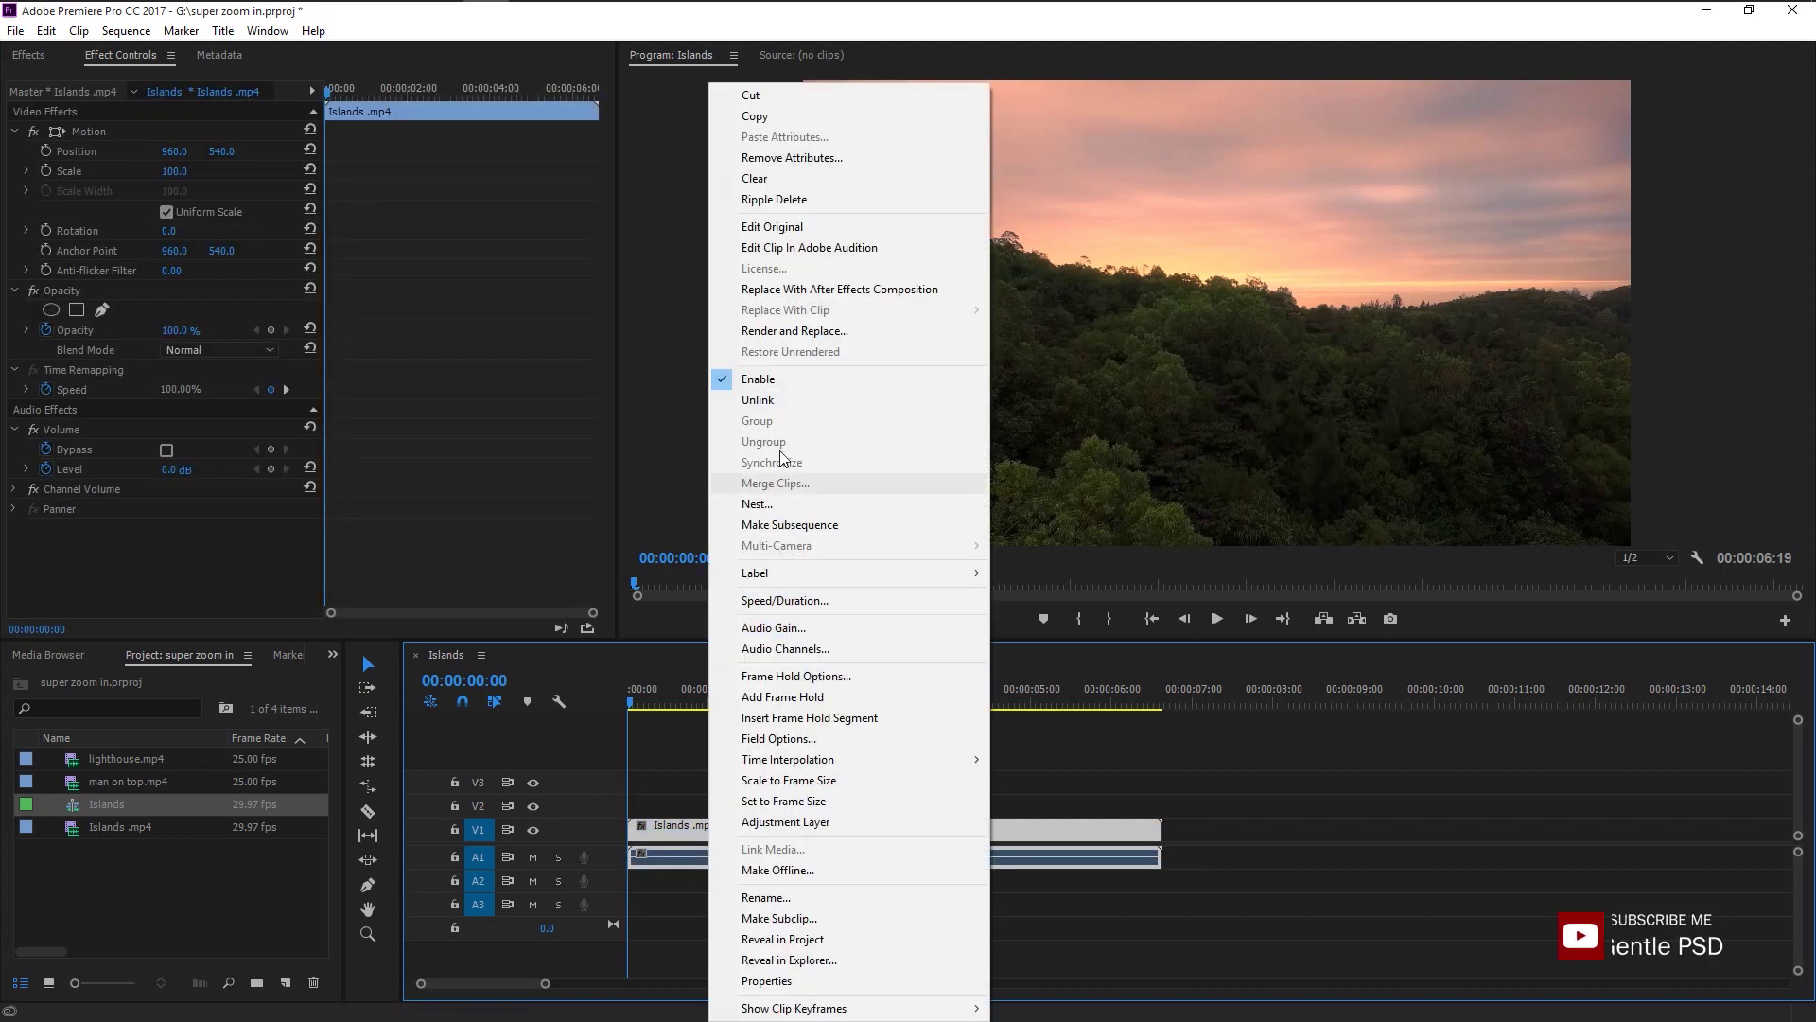
left_click(762, 400)
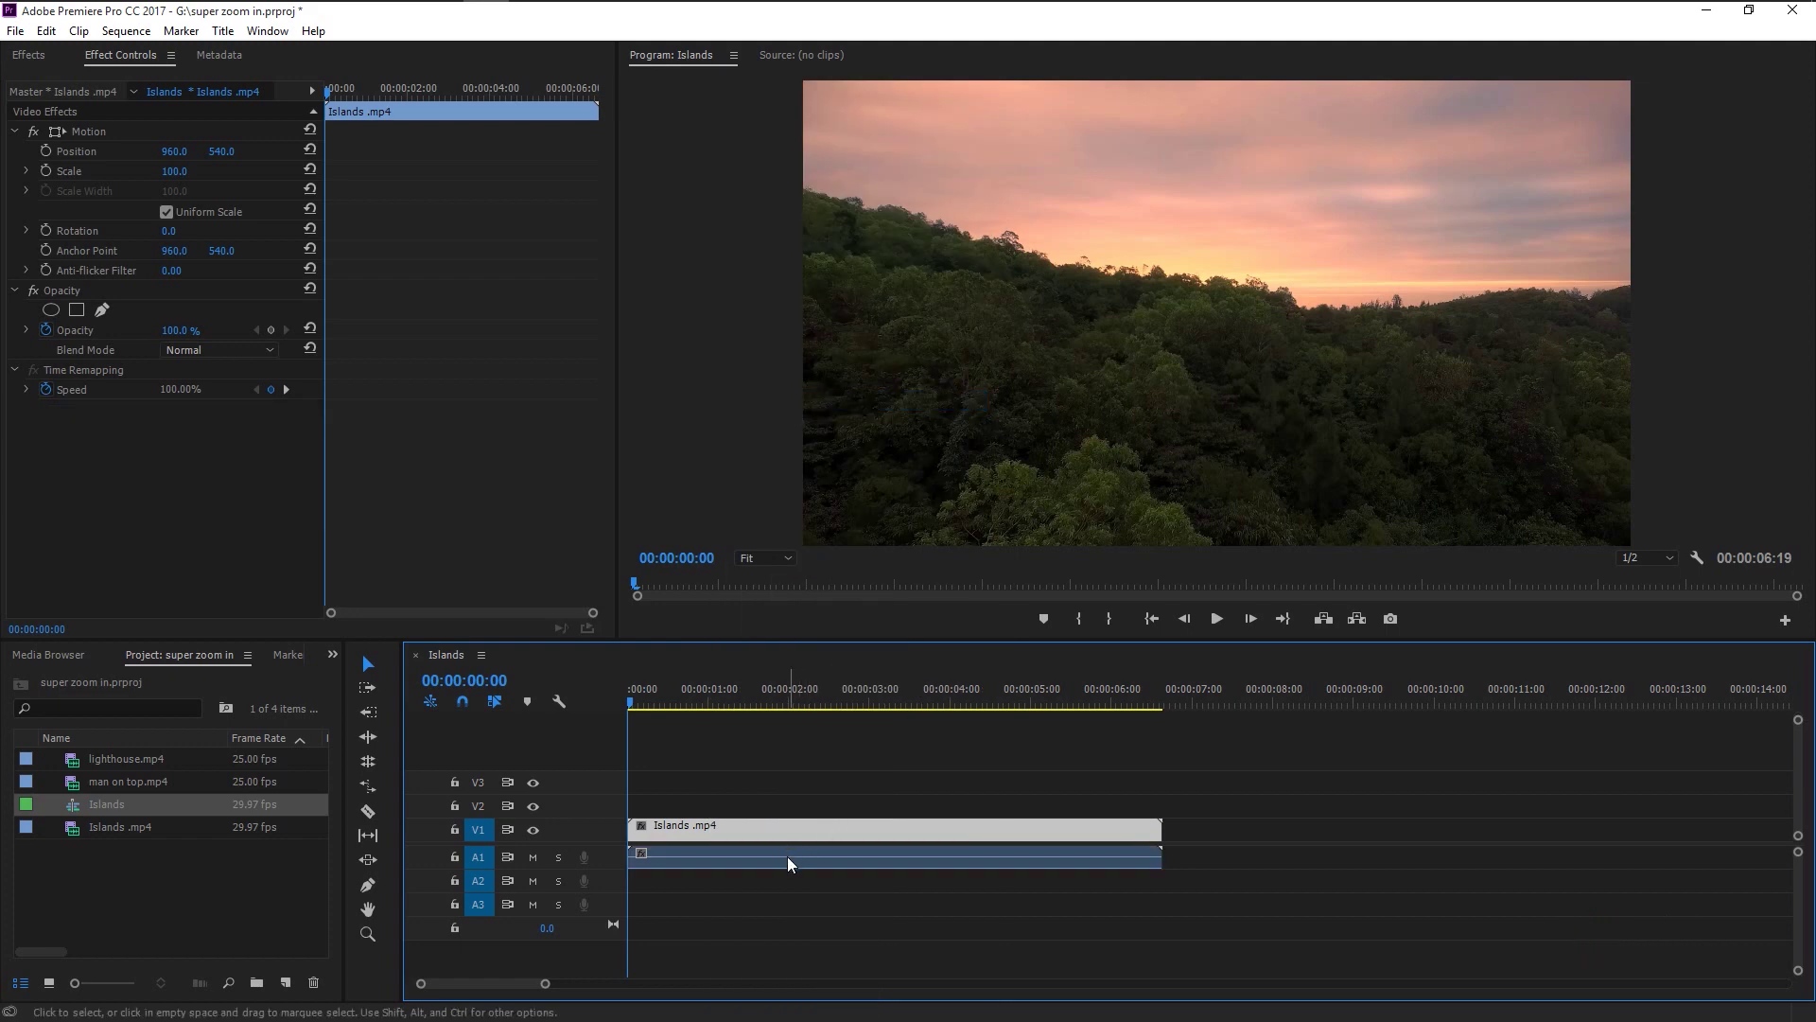
left_click(791, 862)
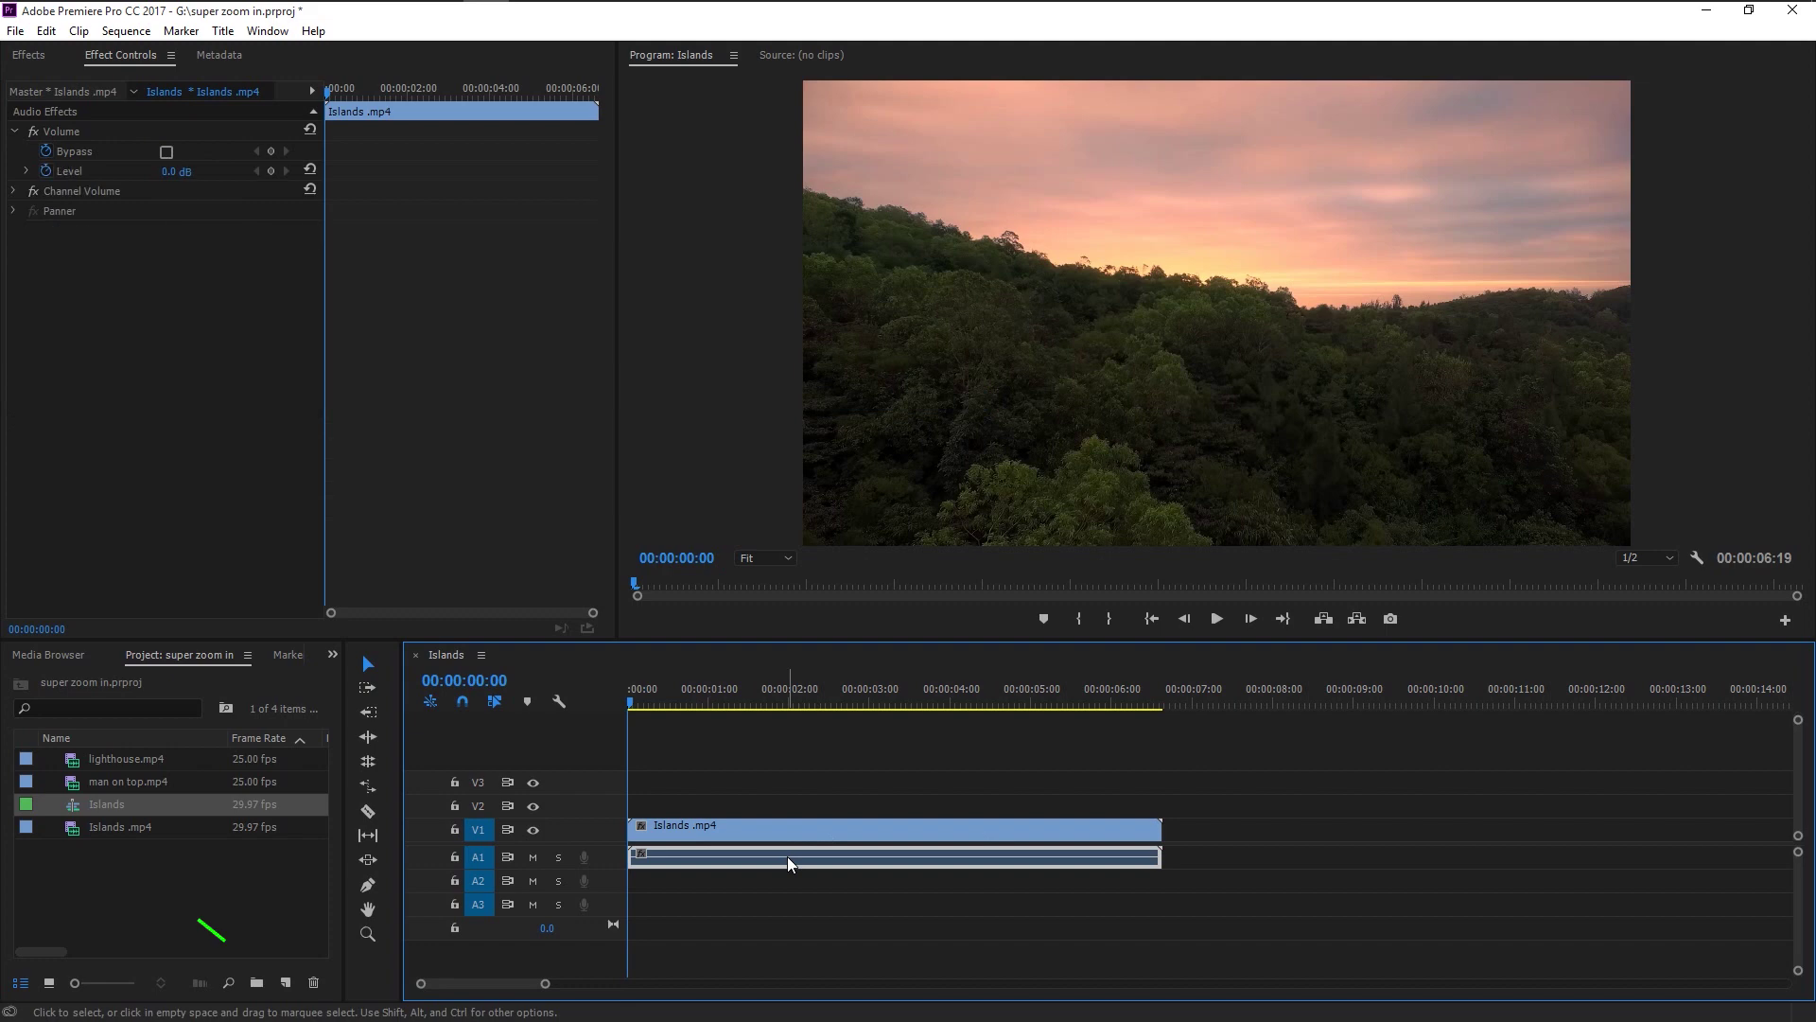
key("Delete")
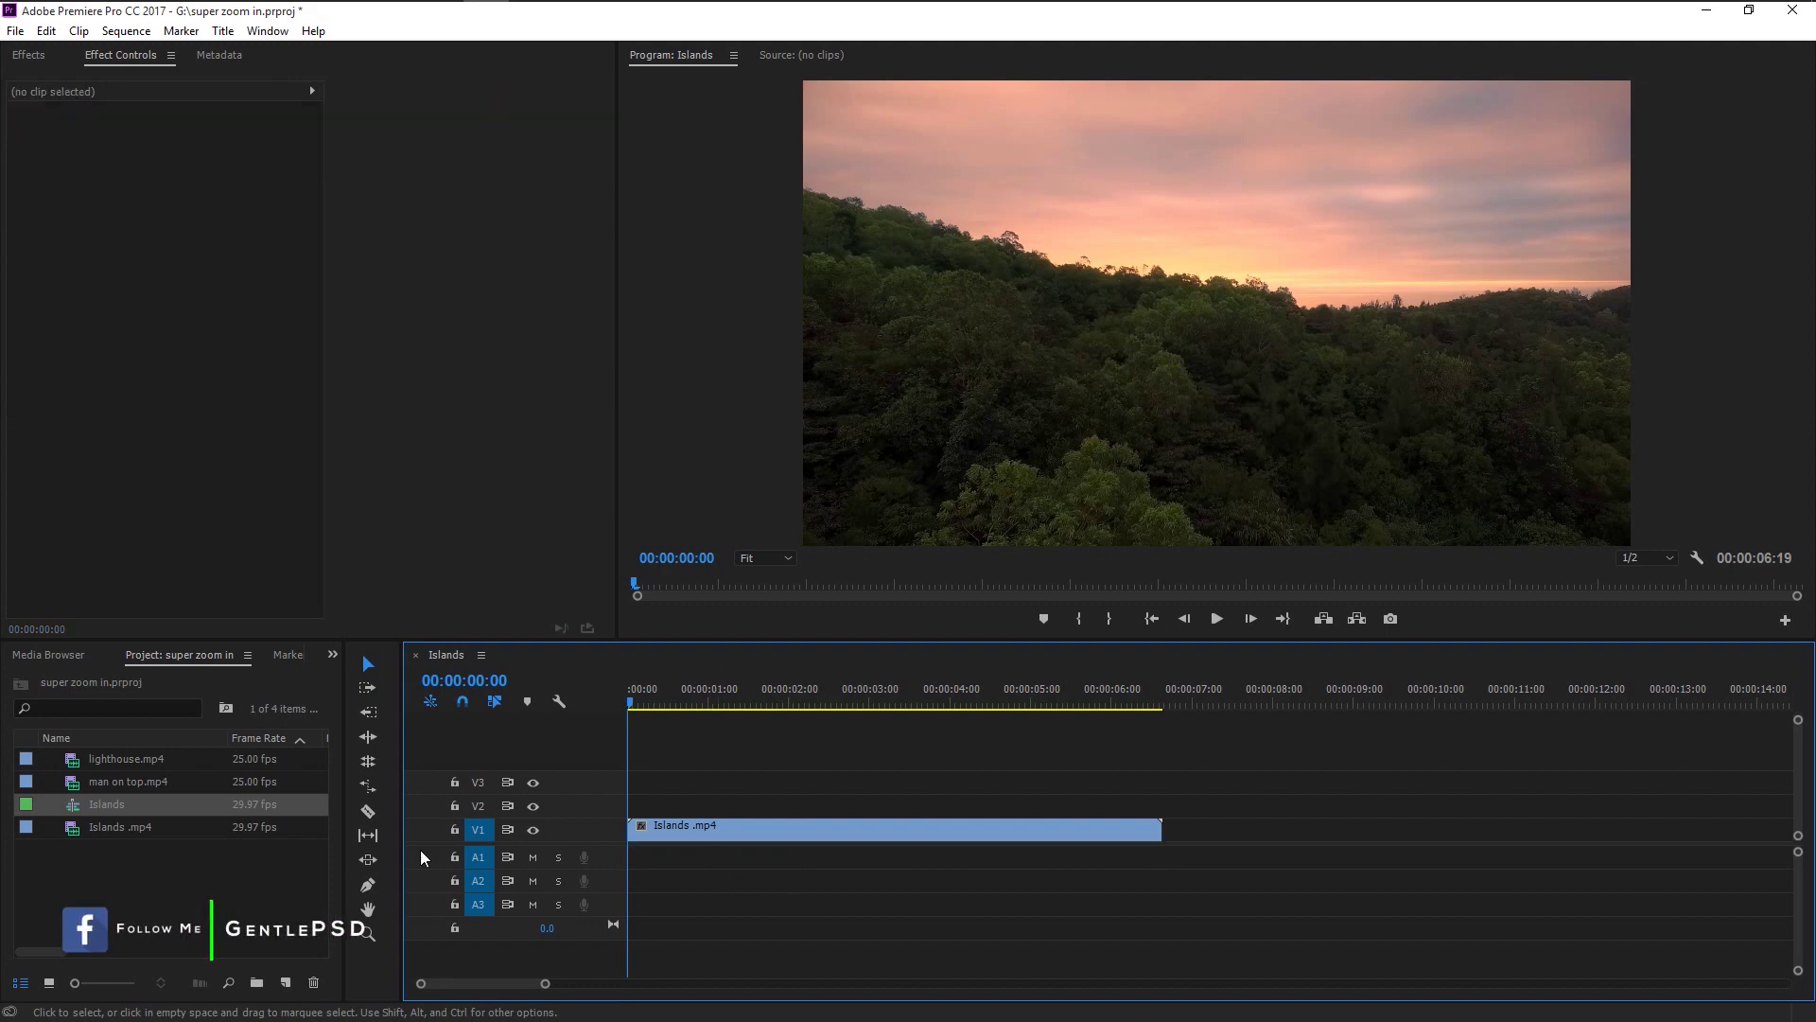
Place man on top.mp4, then lighthouse.mp4, right after Islands.mp4 on V1
left_click(84, 761)
left_click_drag(74, 782, 1174, 835)
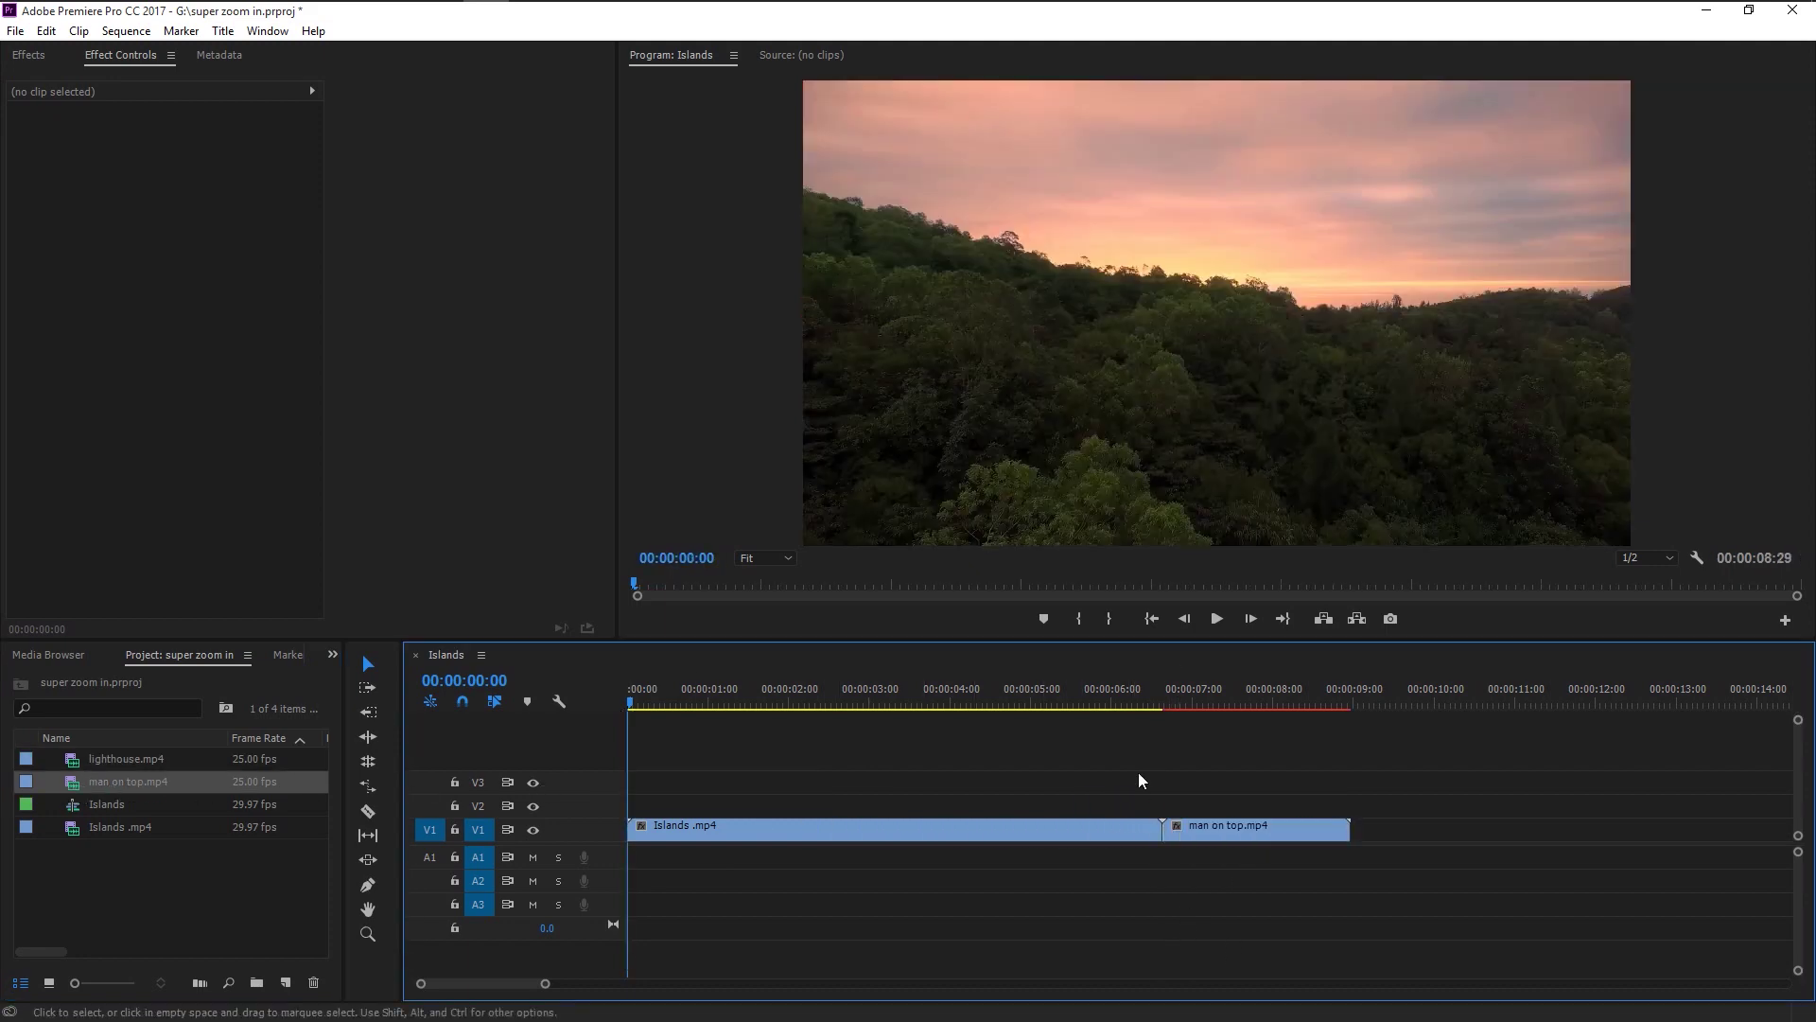
left_click_drag(1158, 708, 1177, 709)
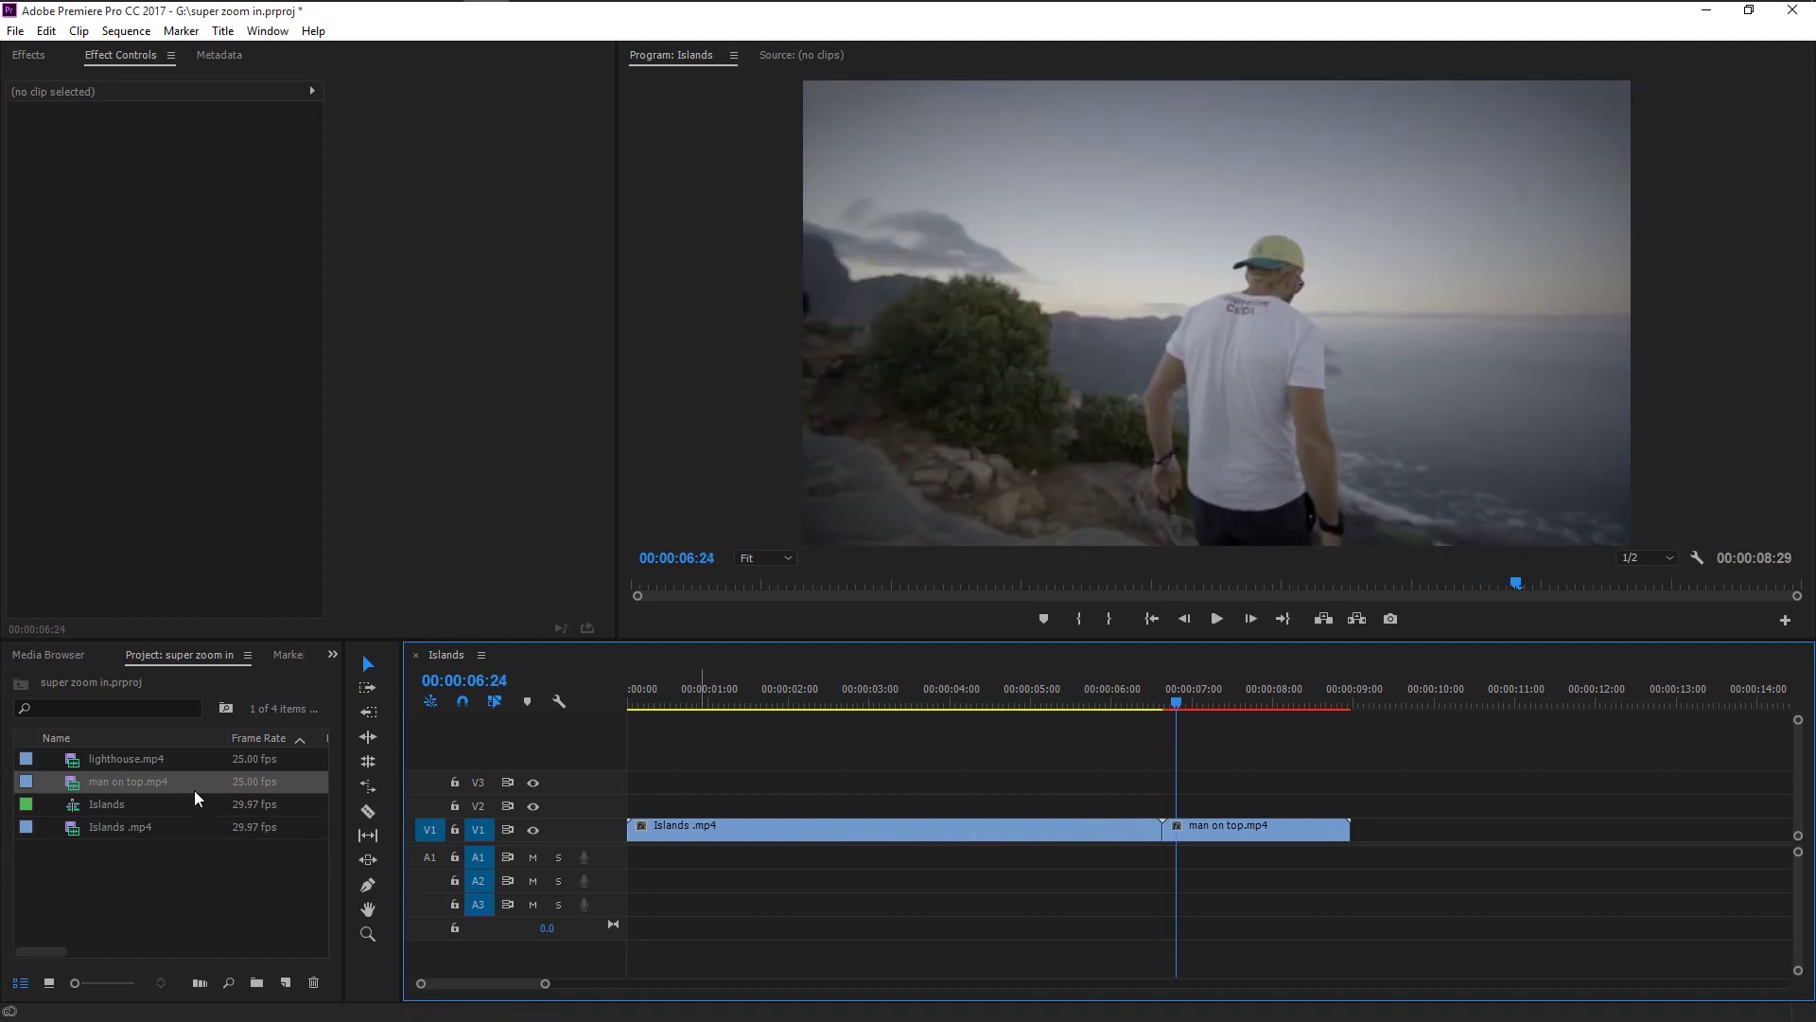
left_click(123, 768)
left_click_drag(123, 766, 1355, 829)
Preview the sequence from the start, then marquee-select all three clips
key("space")
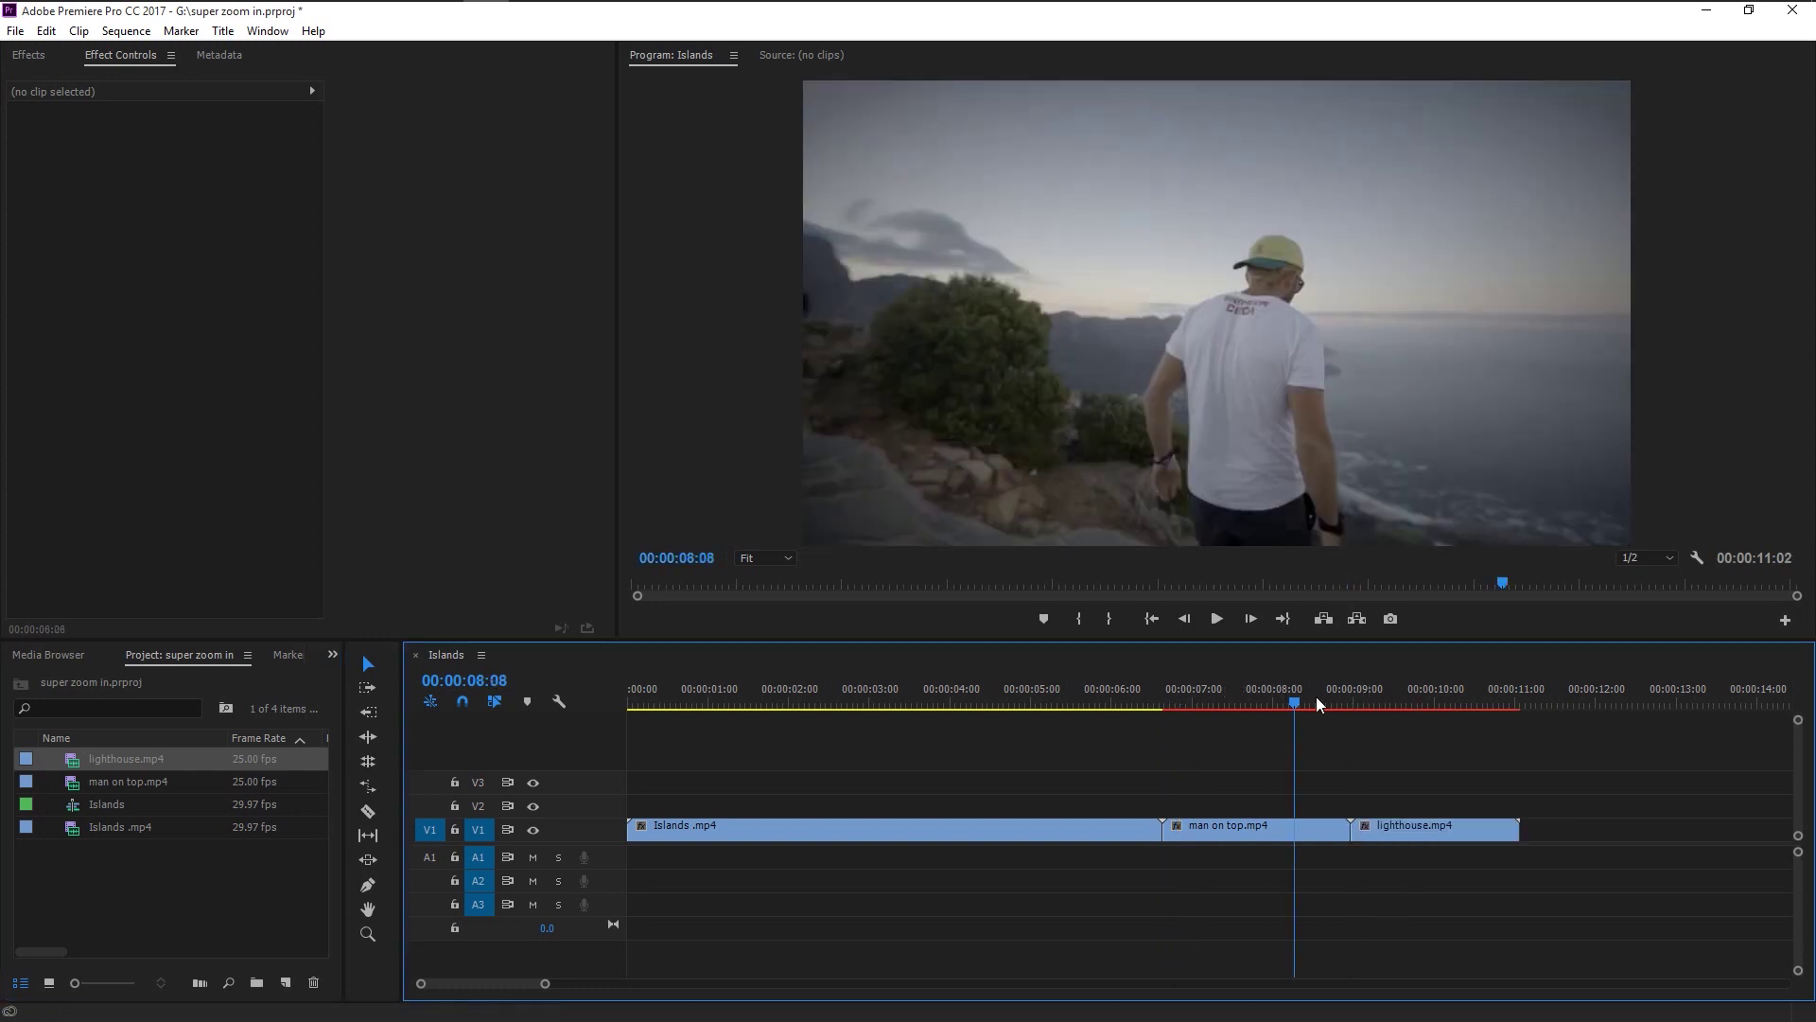
key("Home")
key("space")
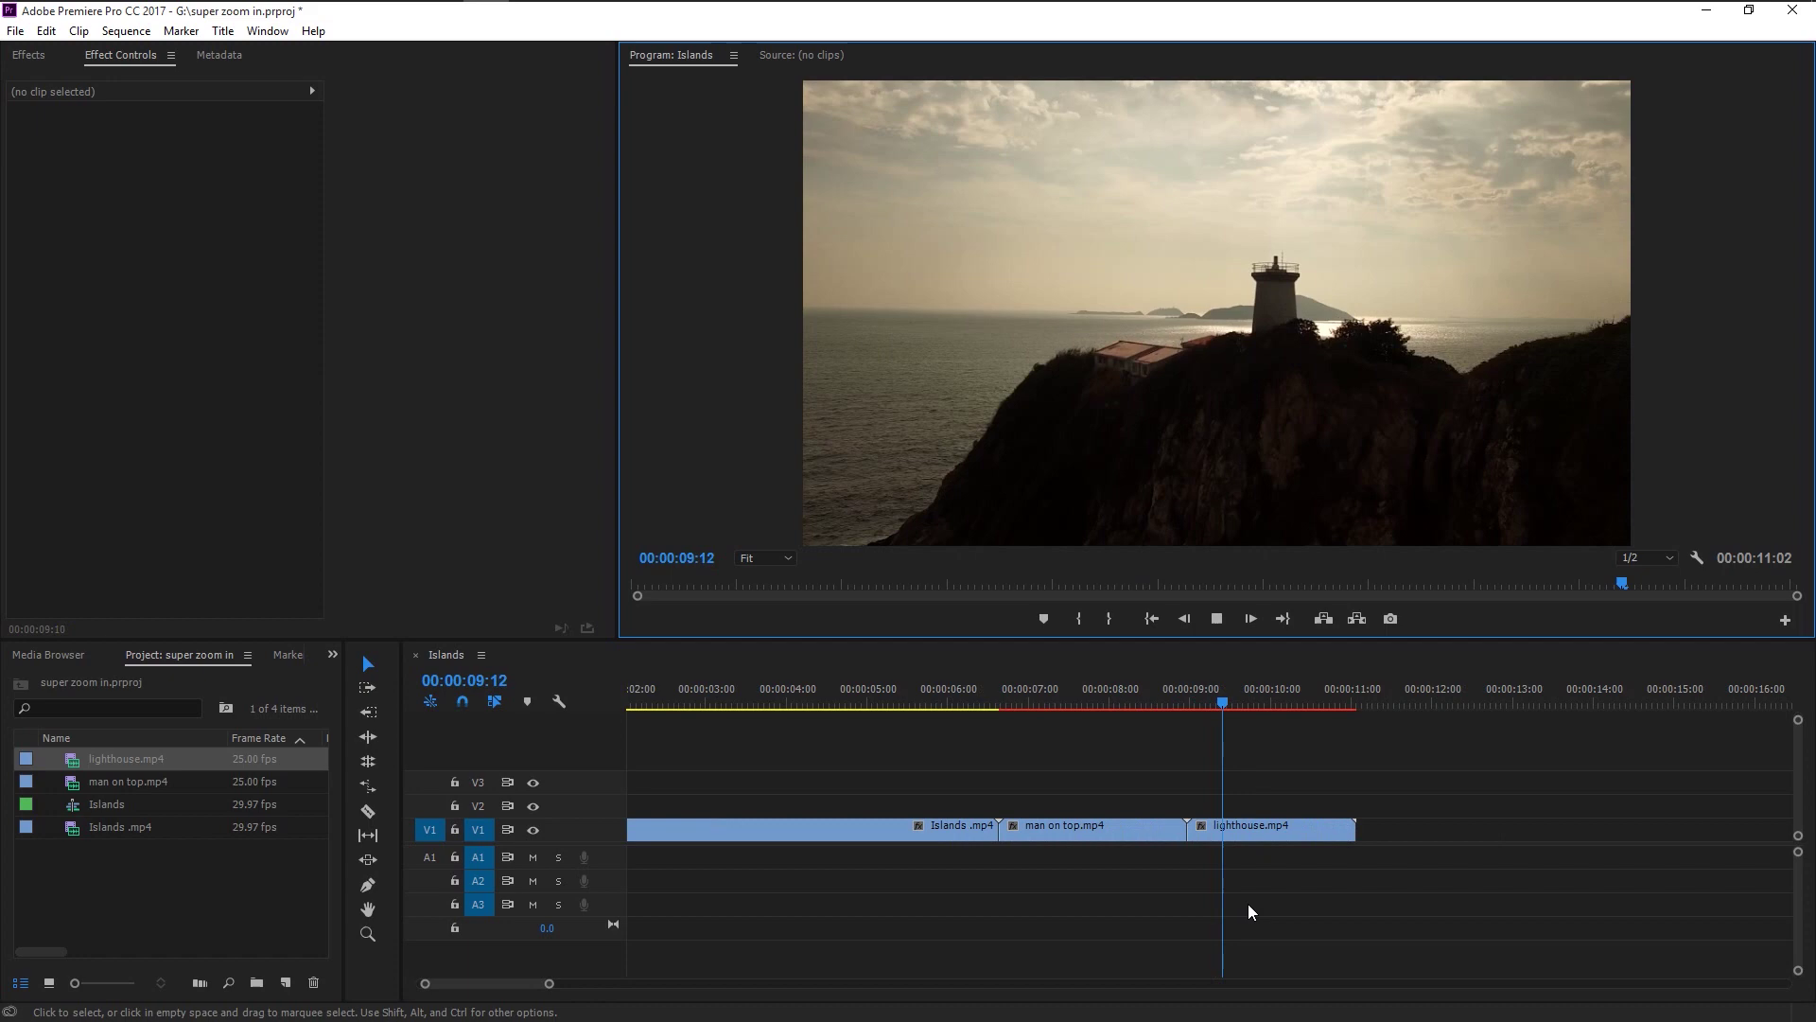
key("space")
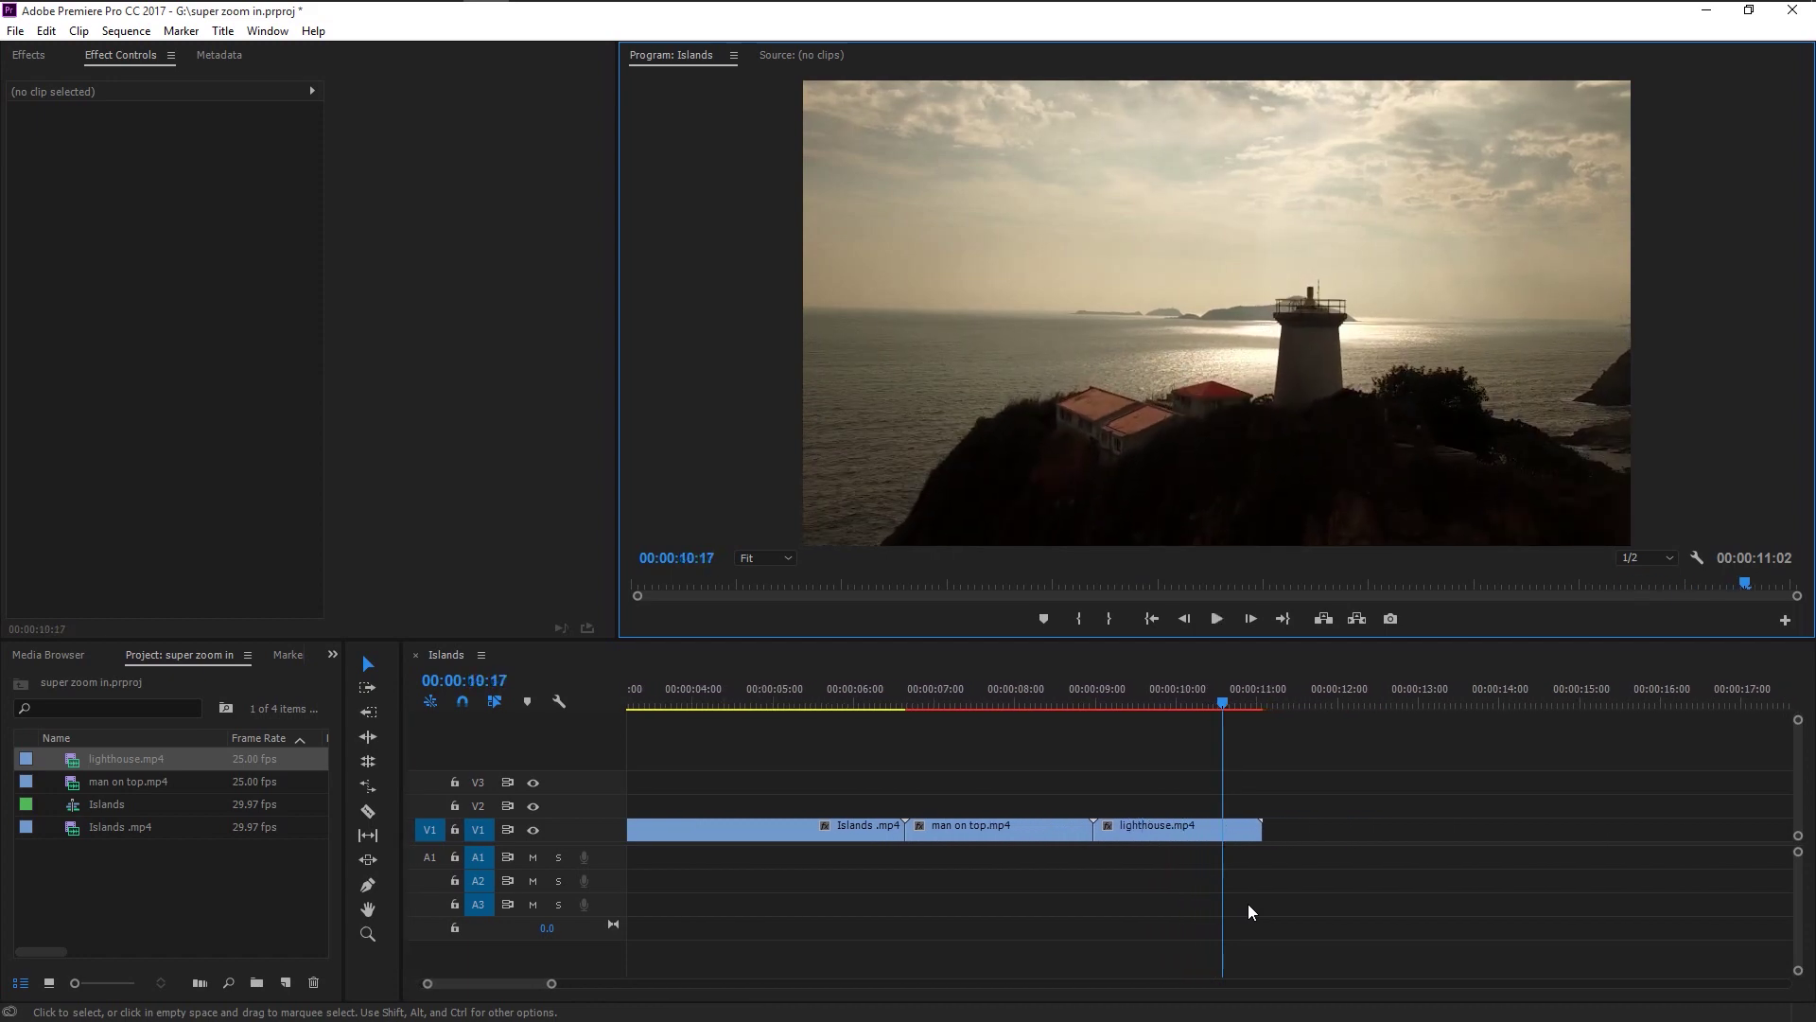
left_click(1267, 925)
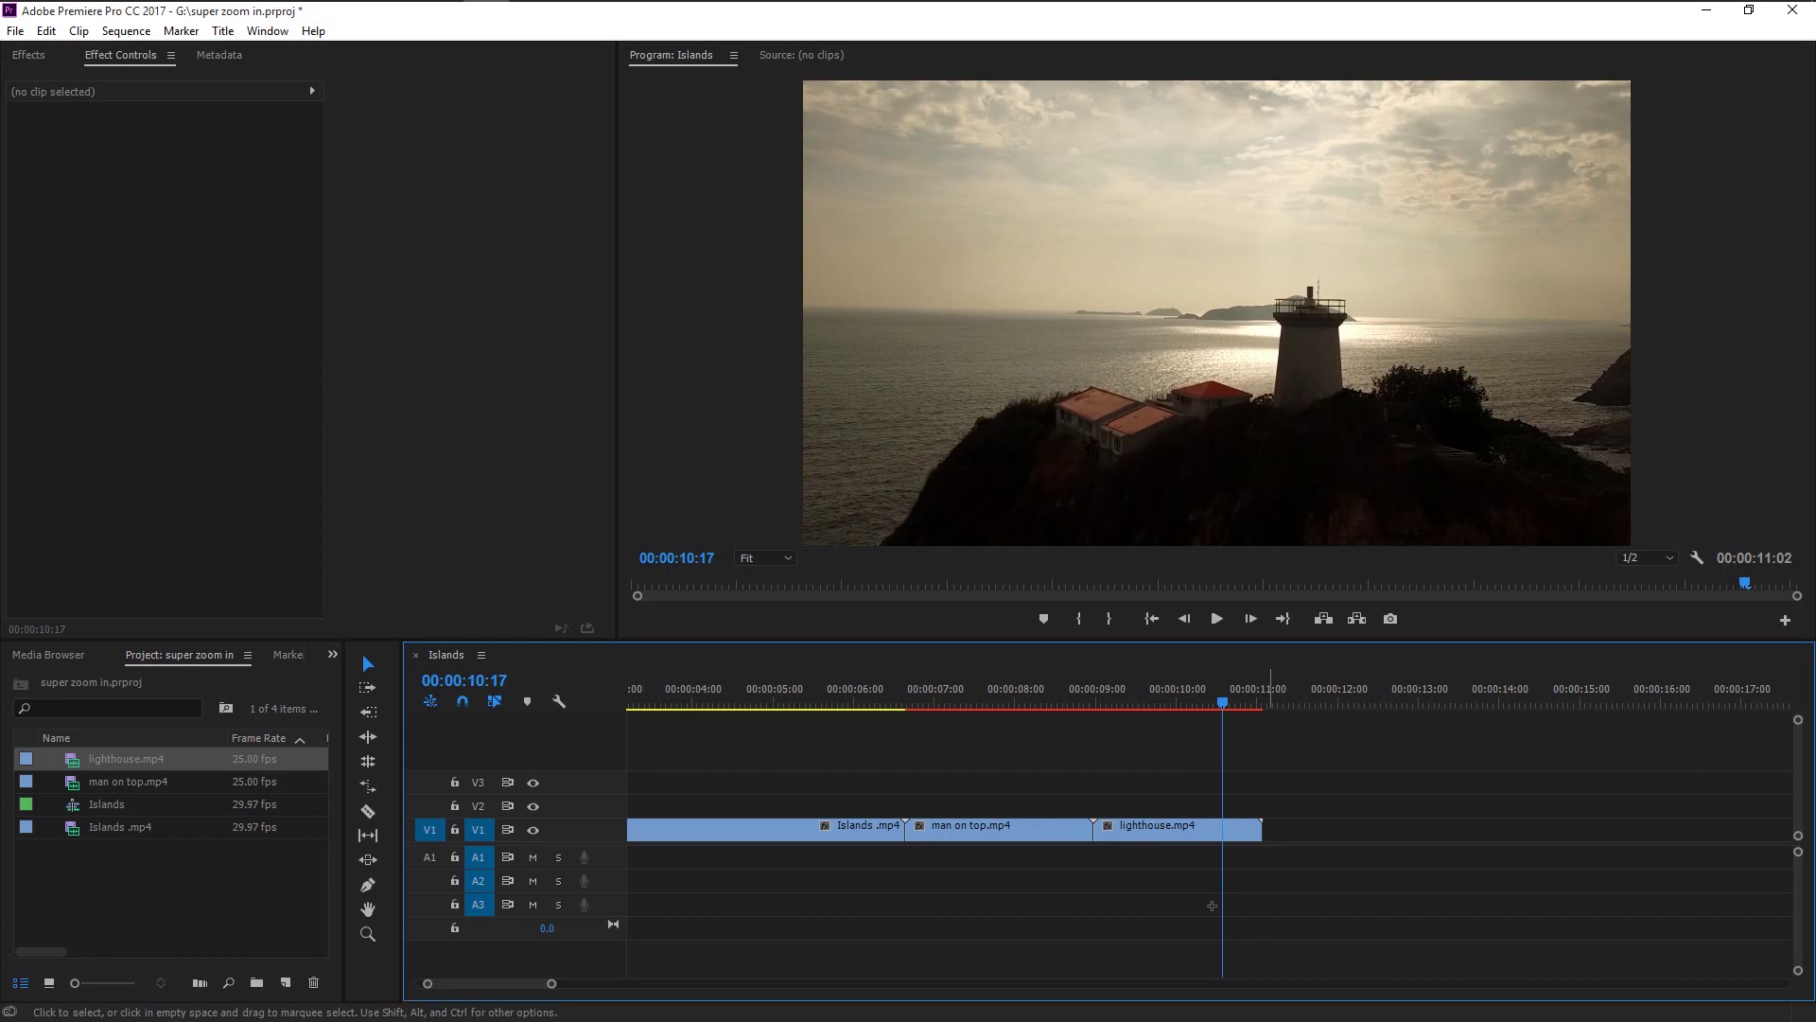
left_click_drag(1267, 917, 752, 769)
Replace the three clips with an After Effects composition and save the new AE project
right_click(806, 840)
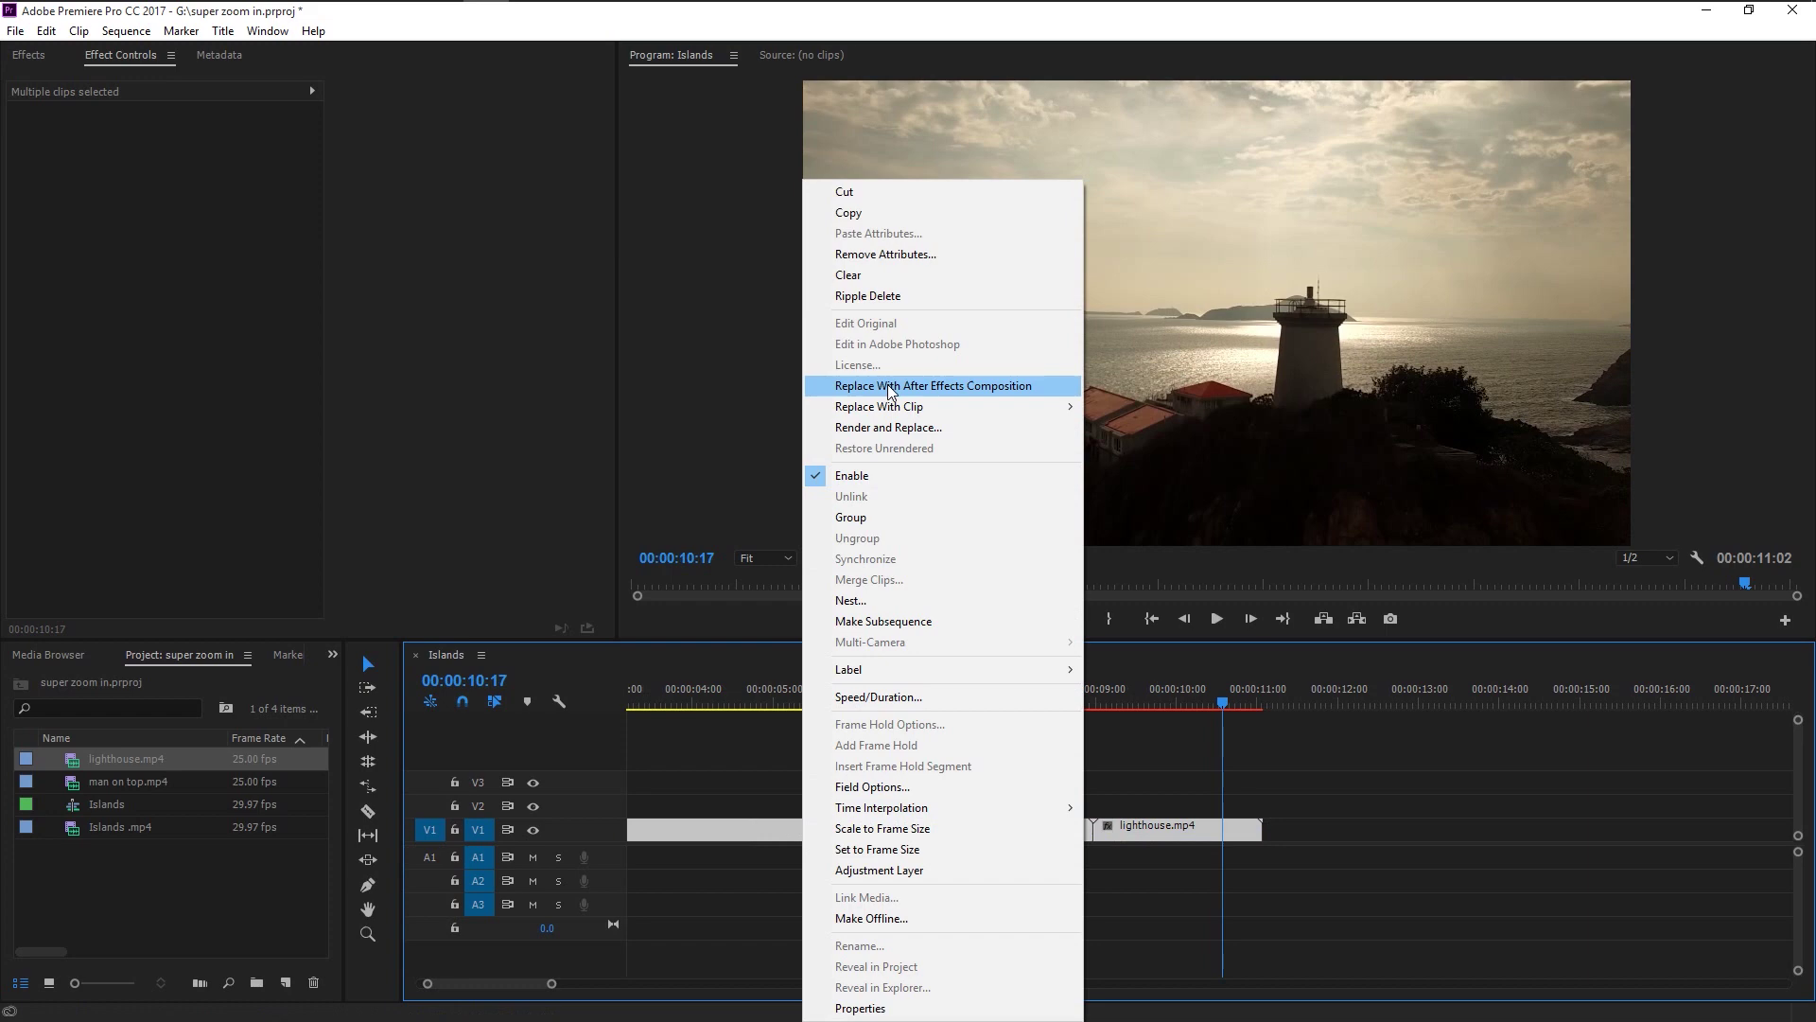
left_click(889, 386)
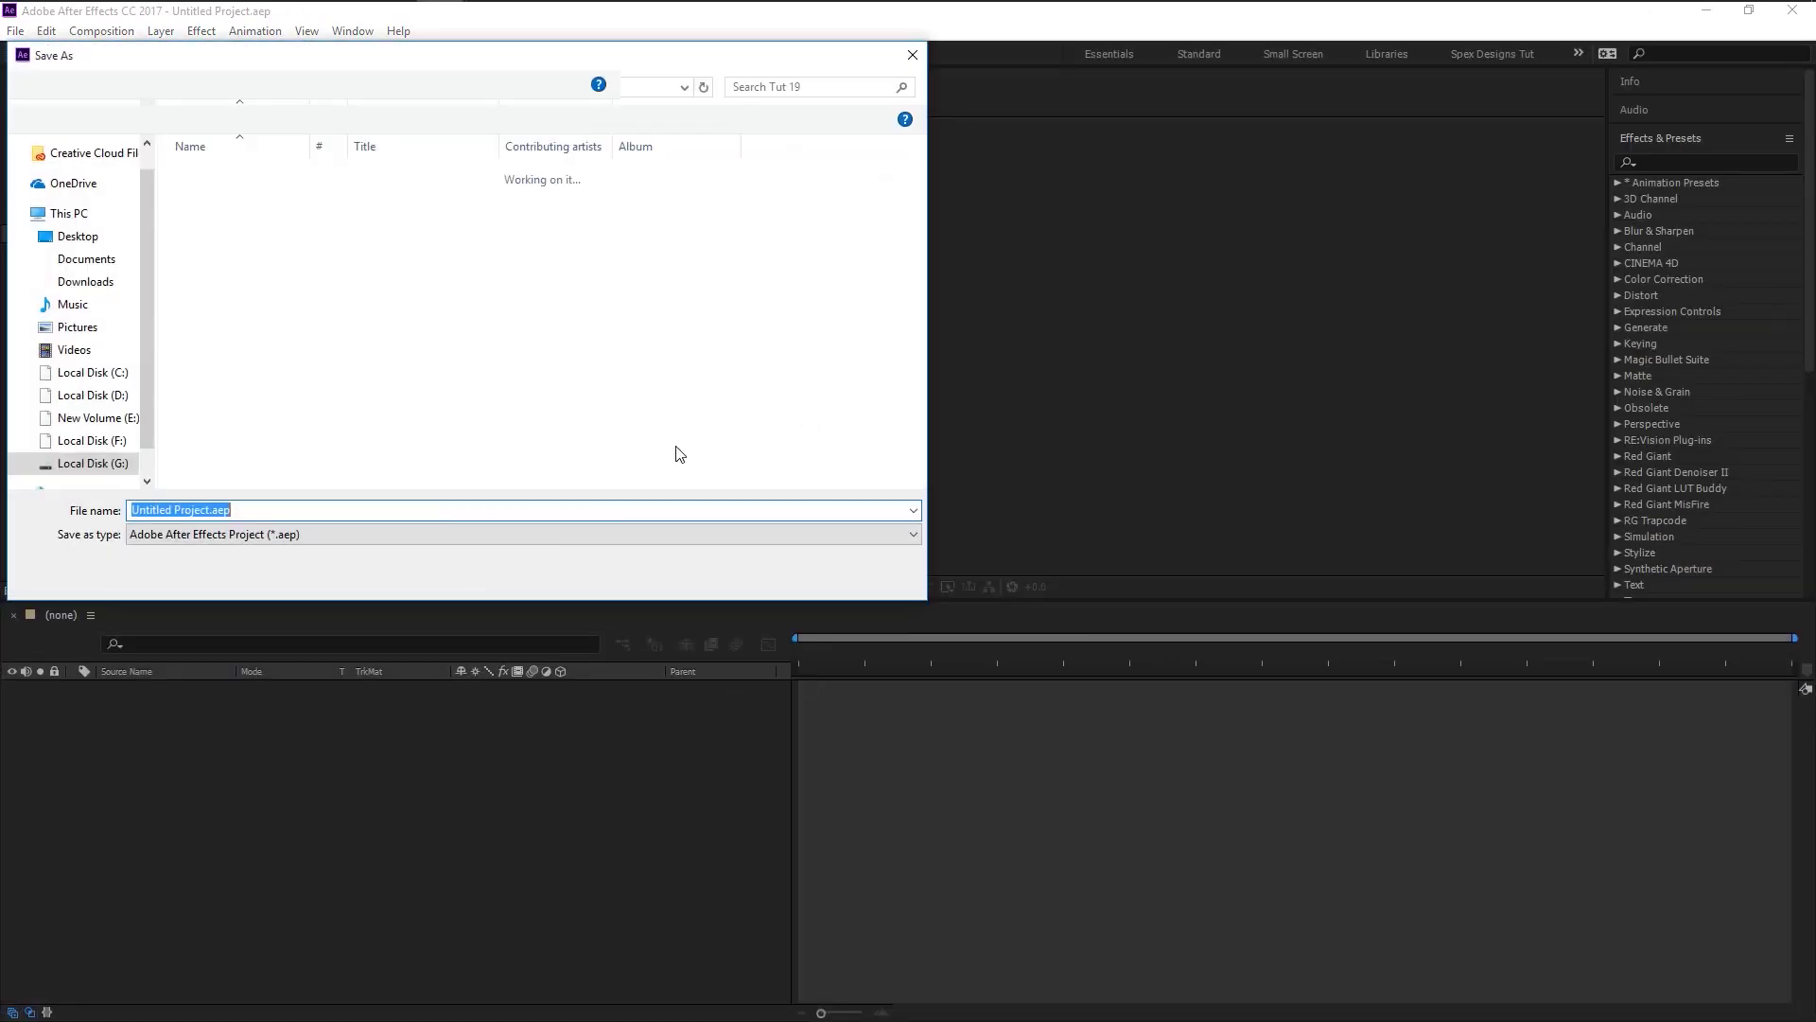
left_click(787, 577)
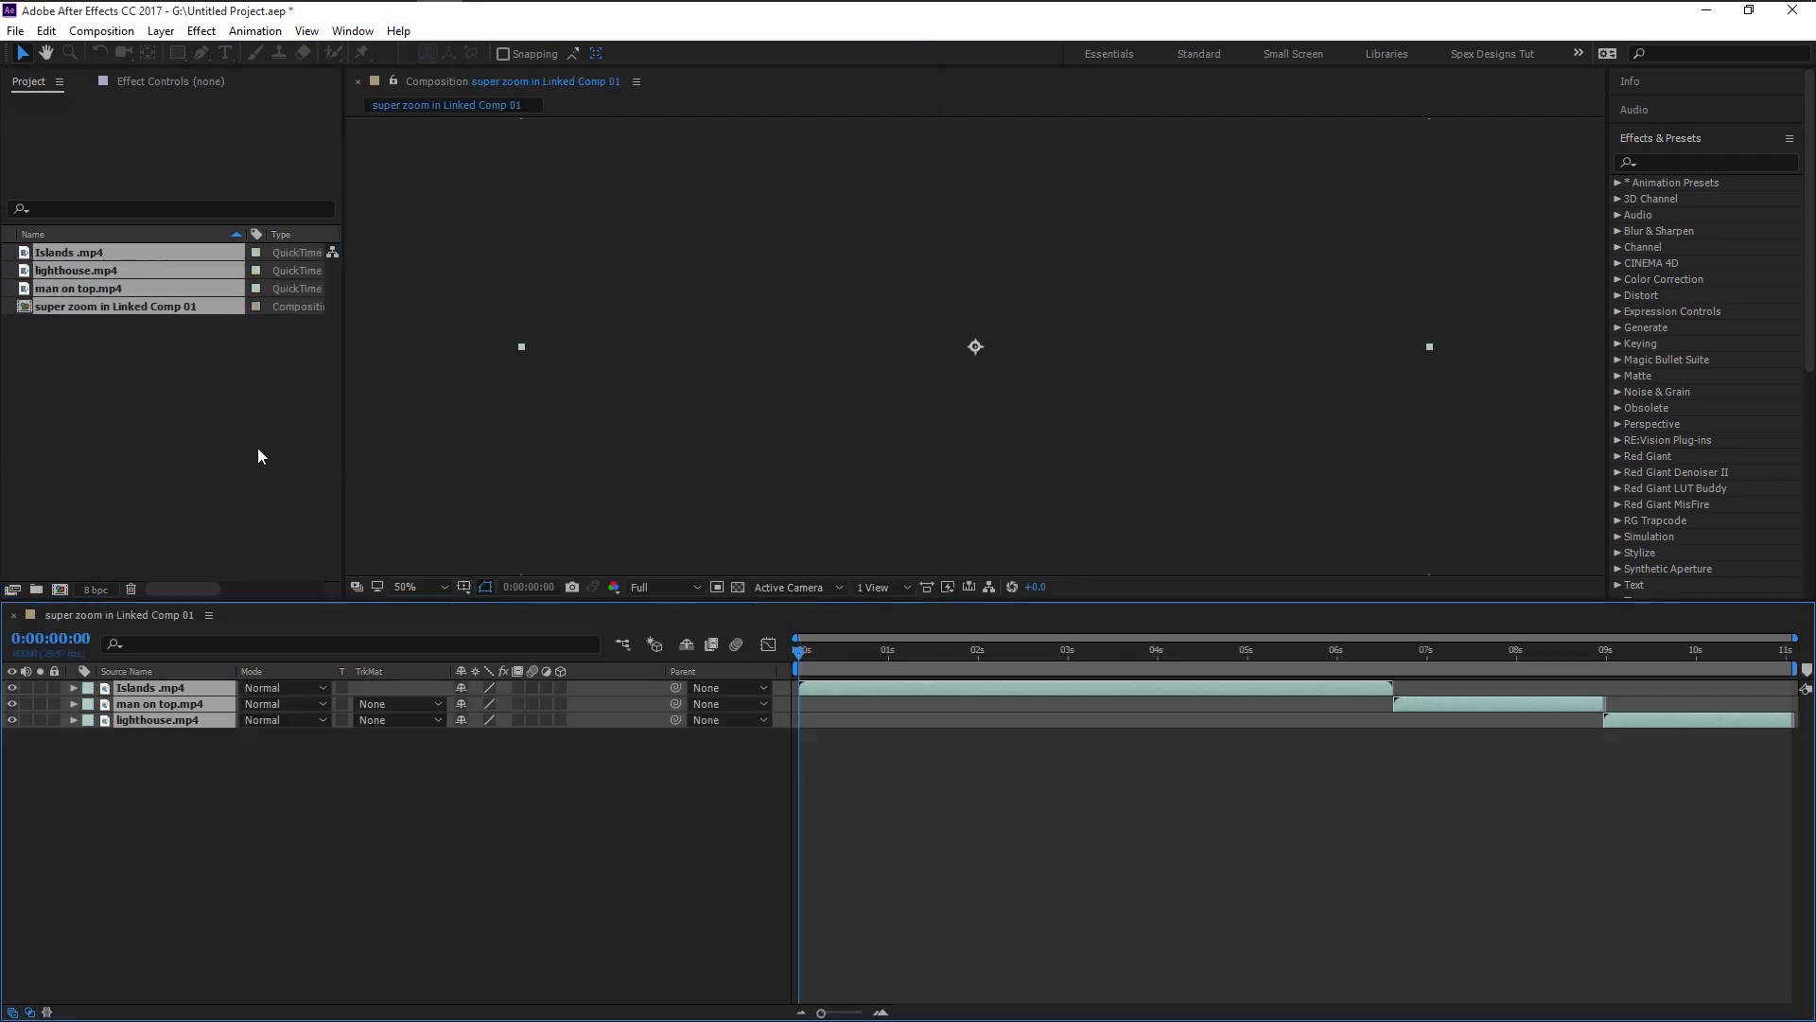
Set the Composition preview resolution to Third while checking playback around the first cut
left_click(568, 795)
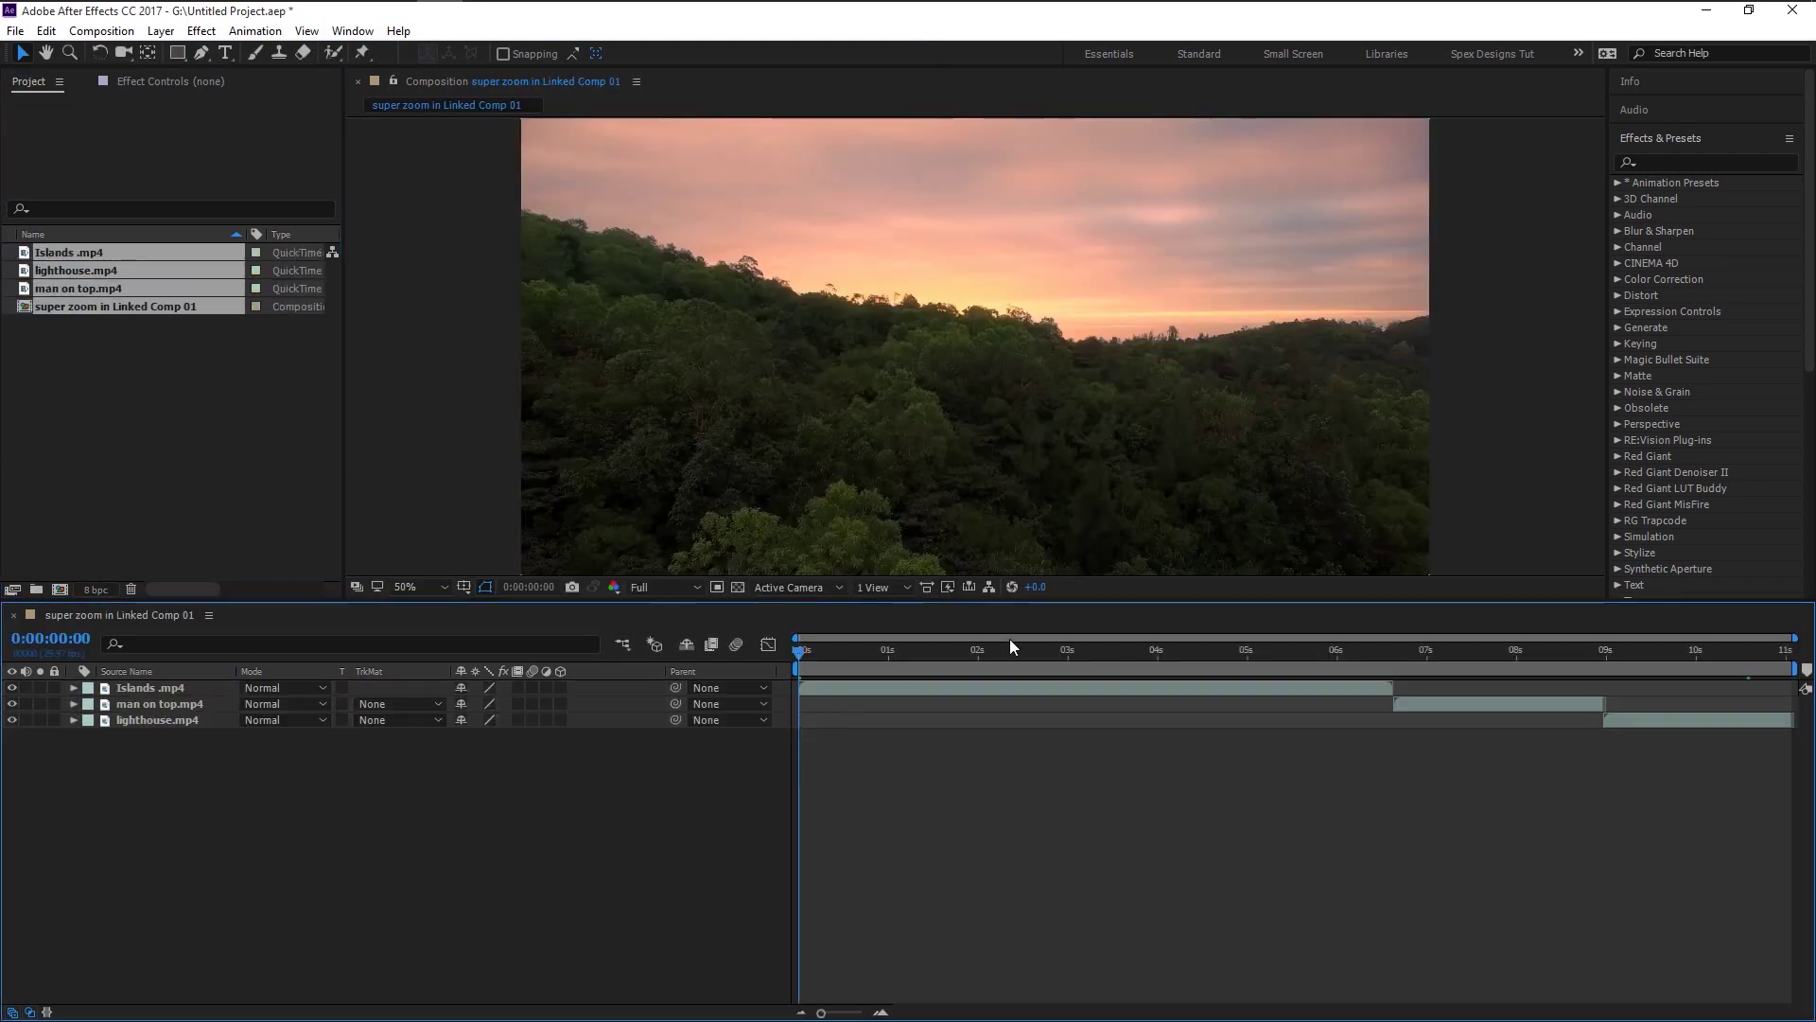
left_click_drag(1165, 654, 1535, 668)
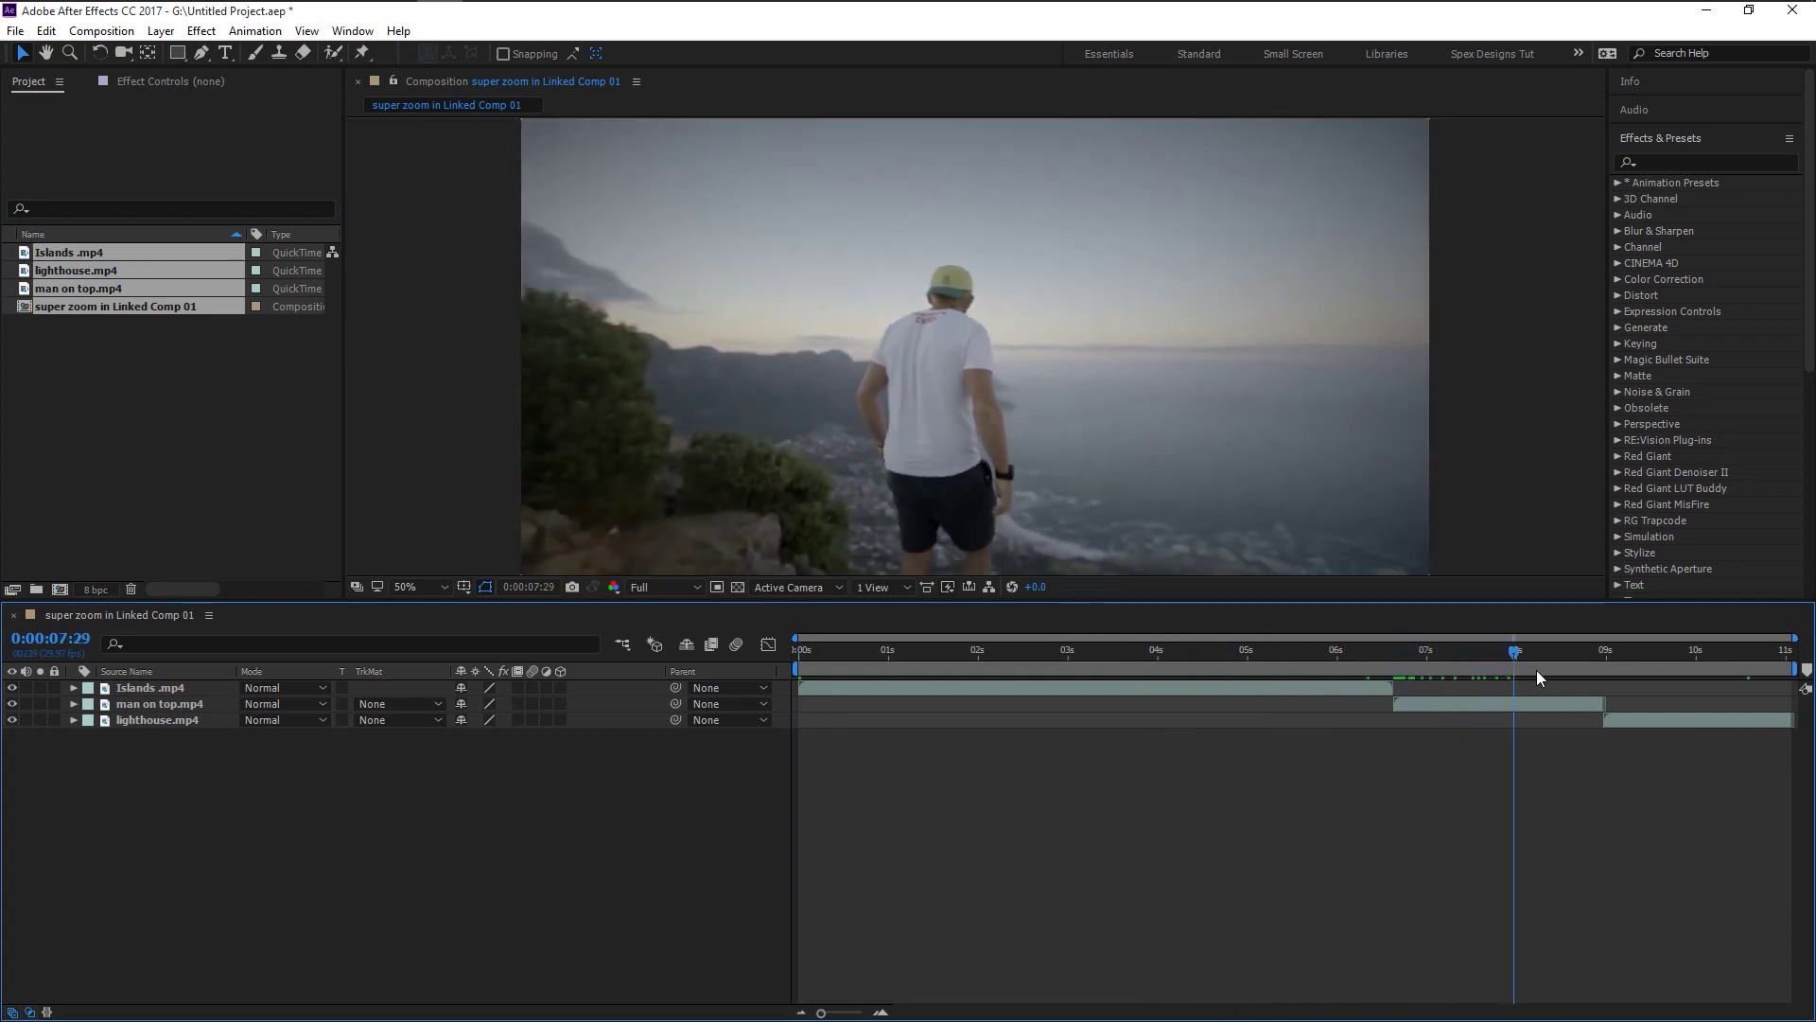
key("space")
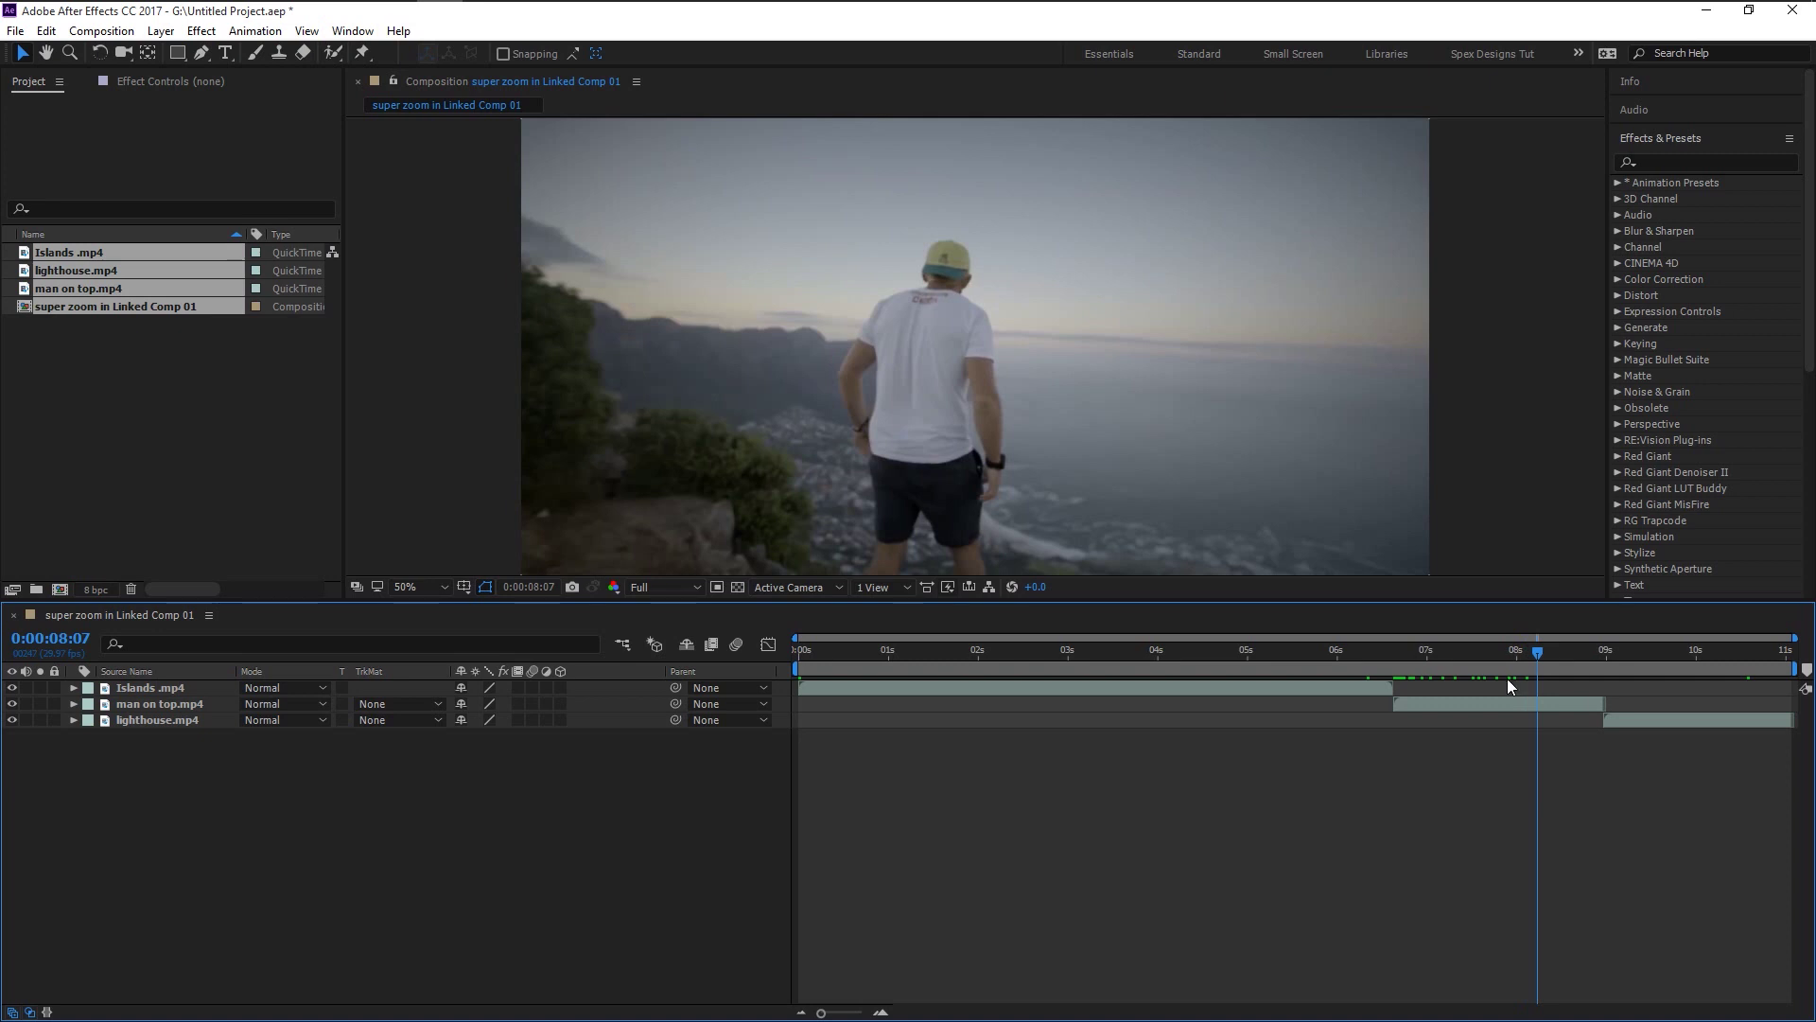
left_click(1457, 679)
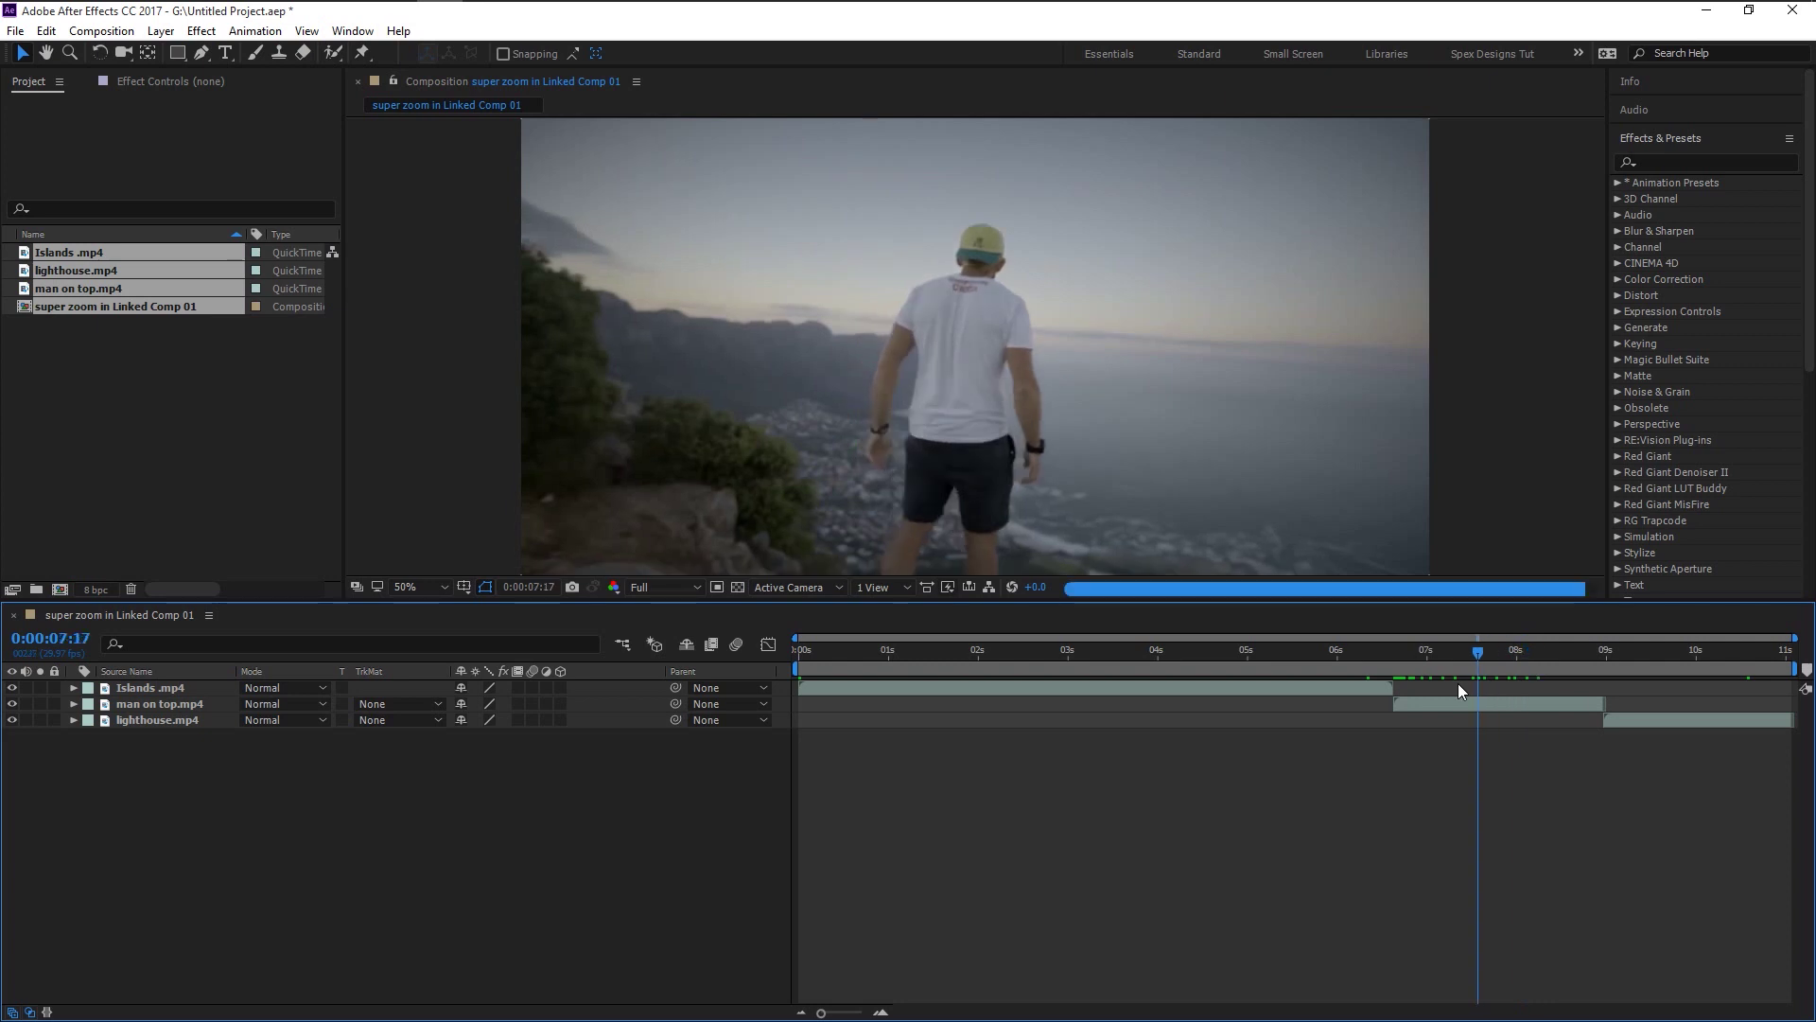
left_click(649, 588)
left_click(673, 678)
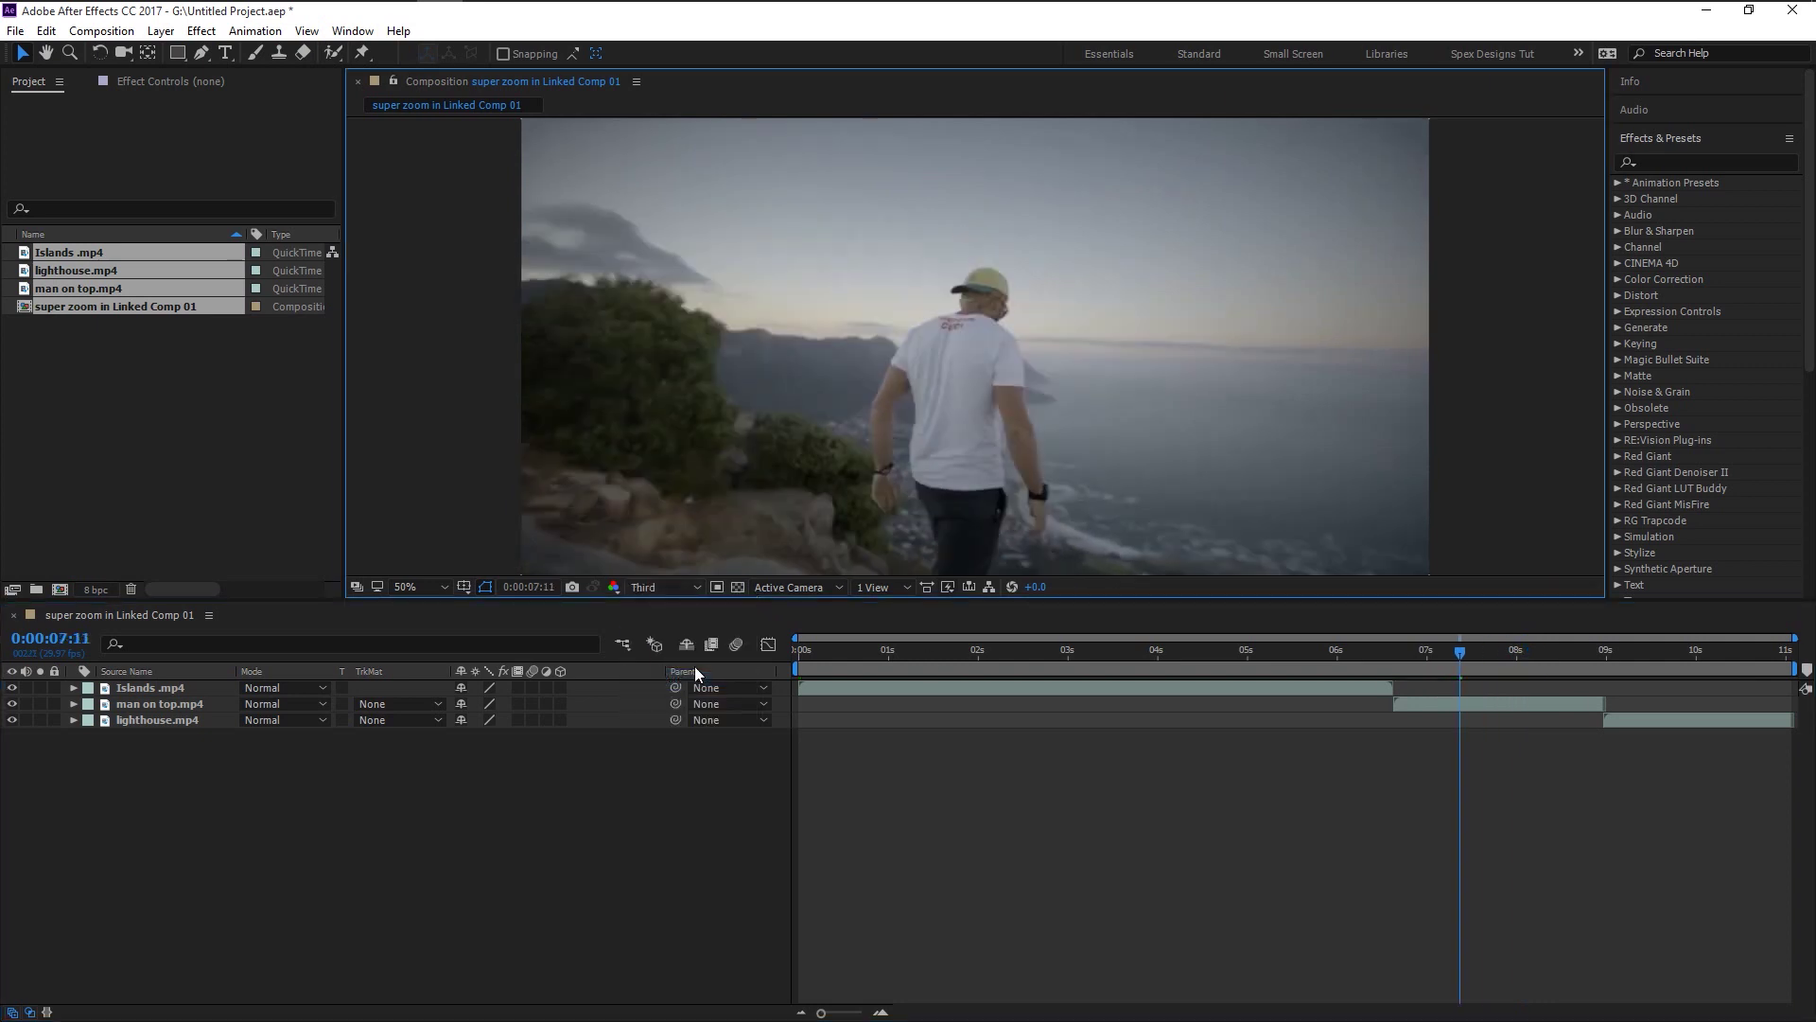
mouse_move(1419, 662)
left_mouse_down()
mouse_move(1374, 666)
mouse_move(1422, 666)
left_mouse_up()
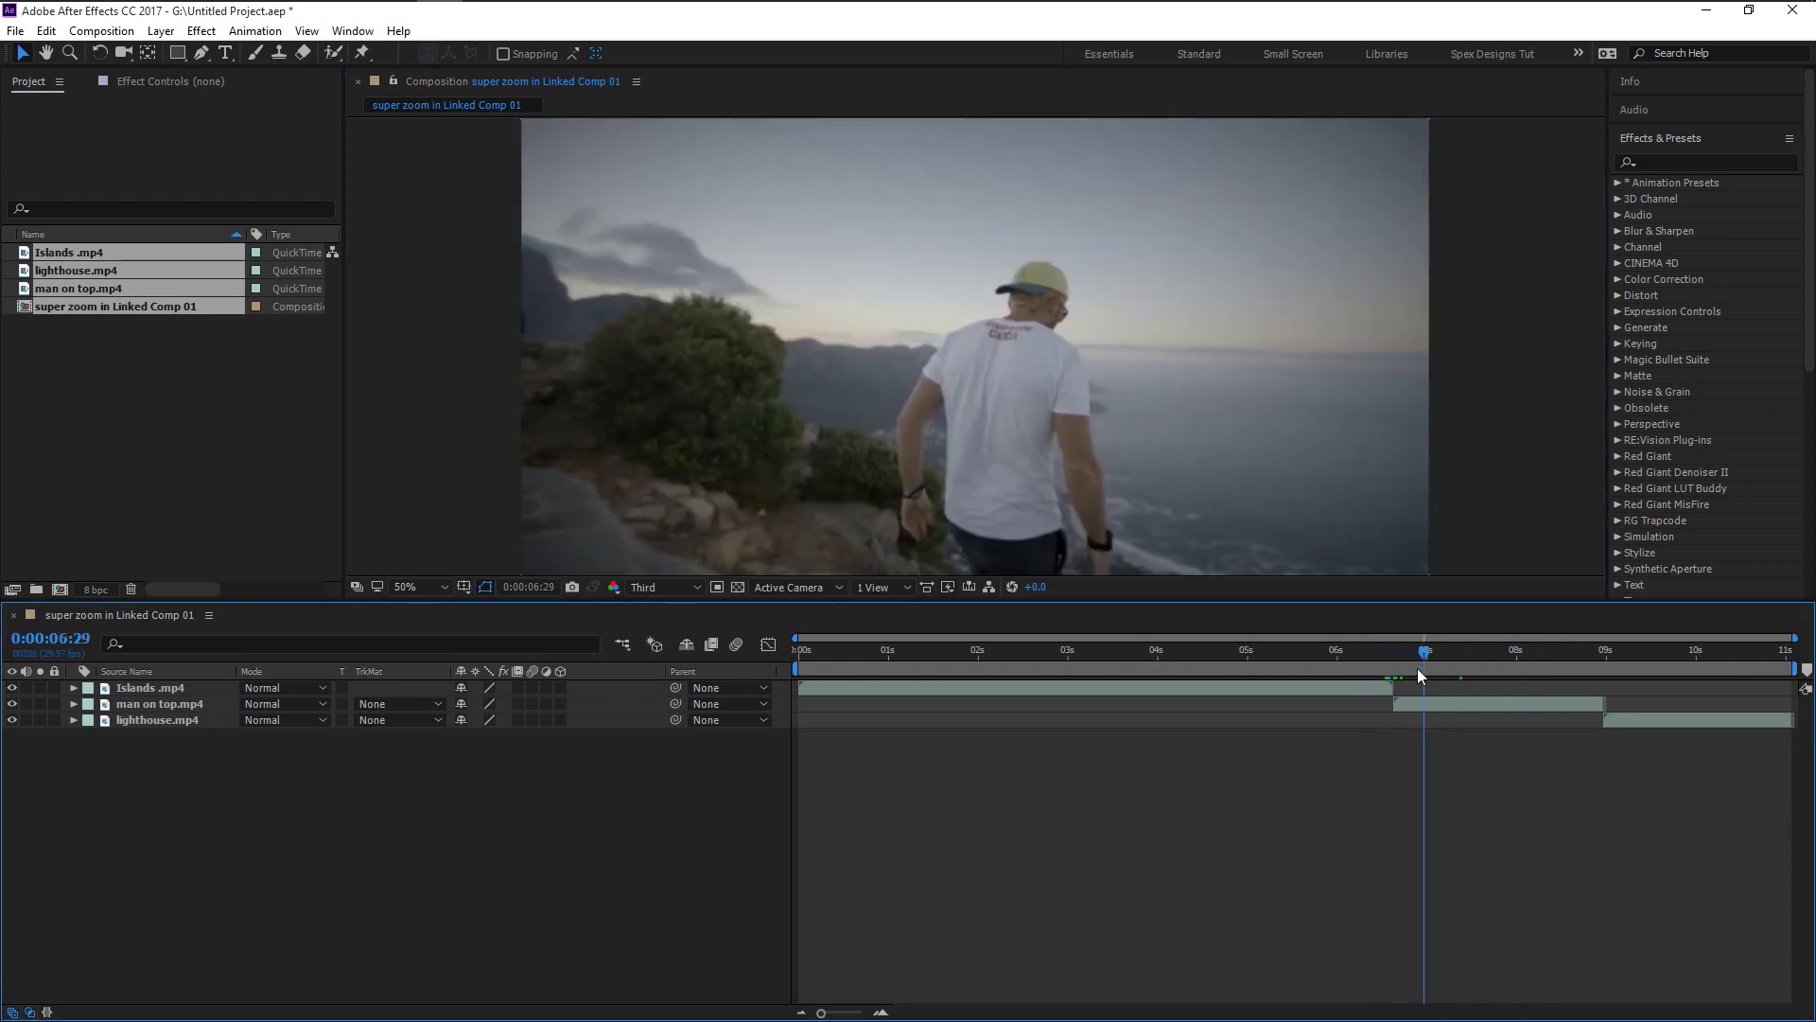
Add a new adjustment layer to the composition
right_click(477, 783)
mouse_move(547, 791)
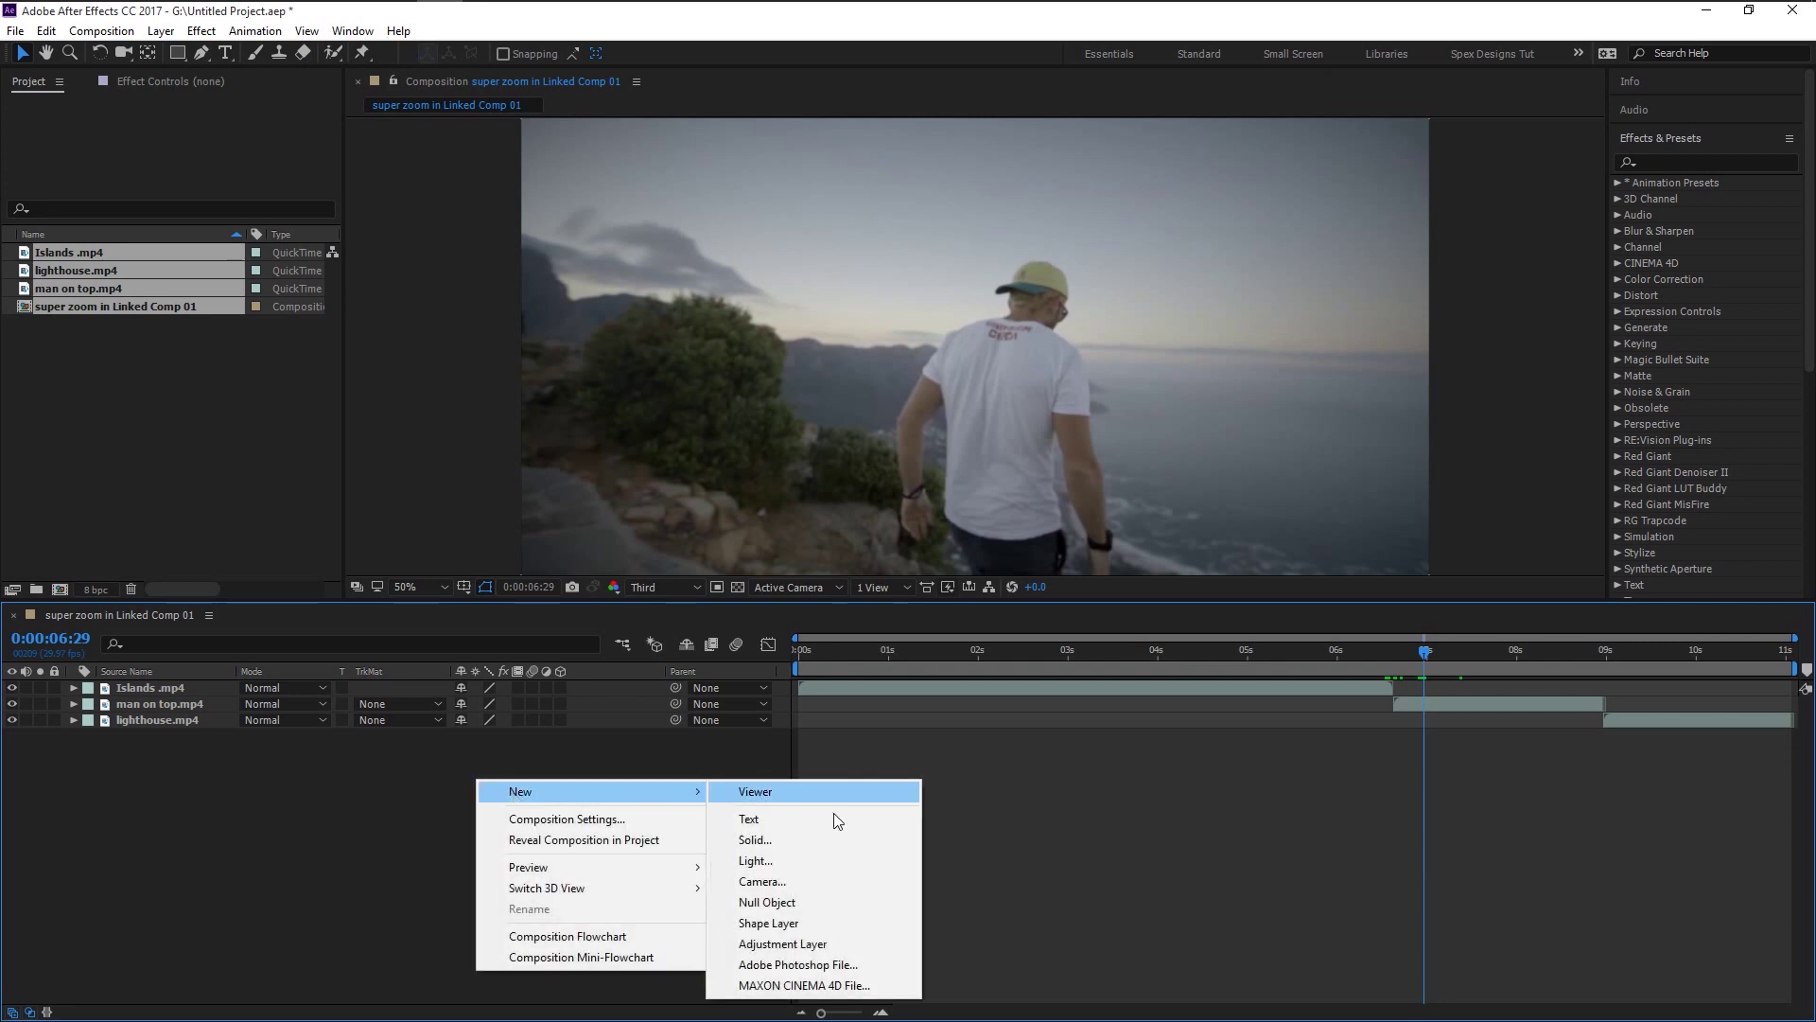
left_click(839, 936)
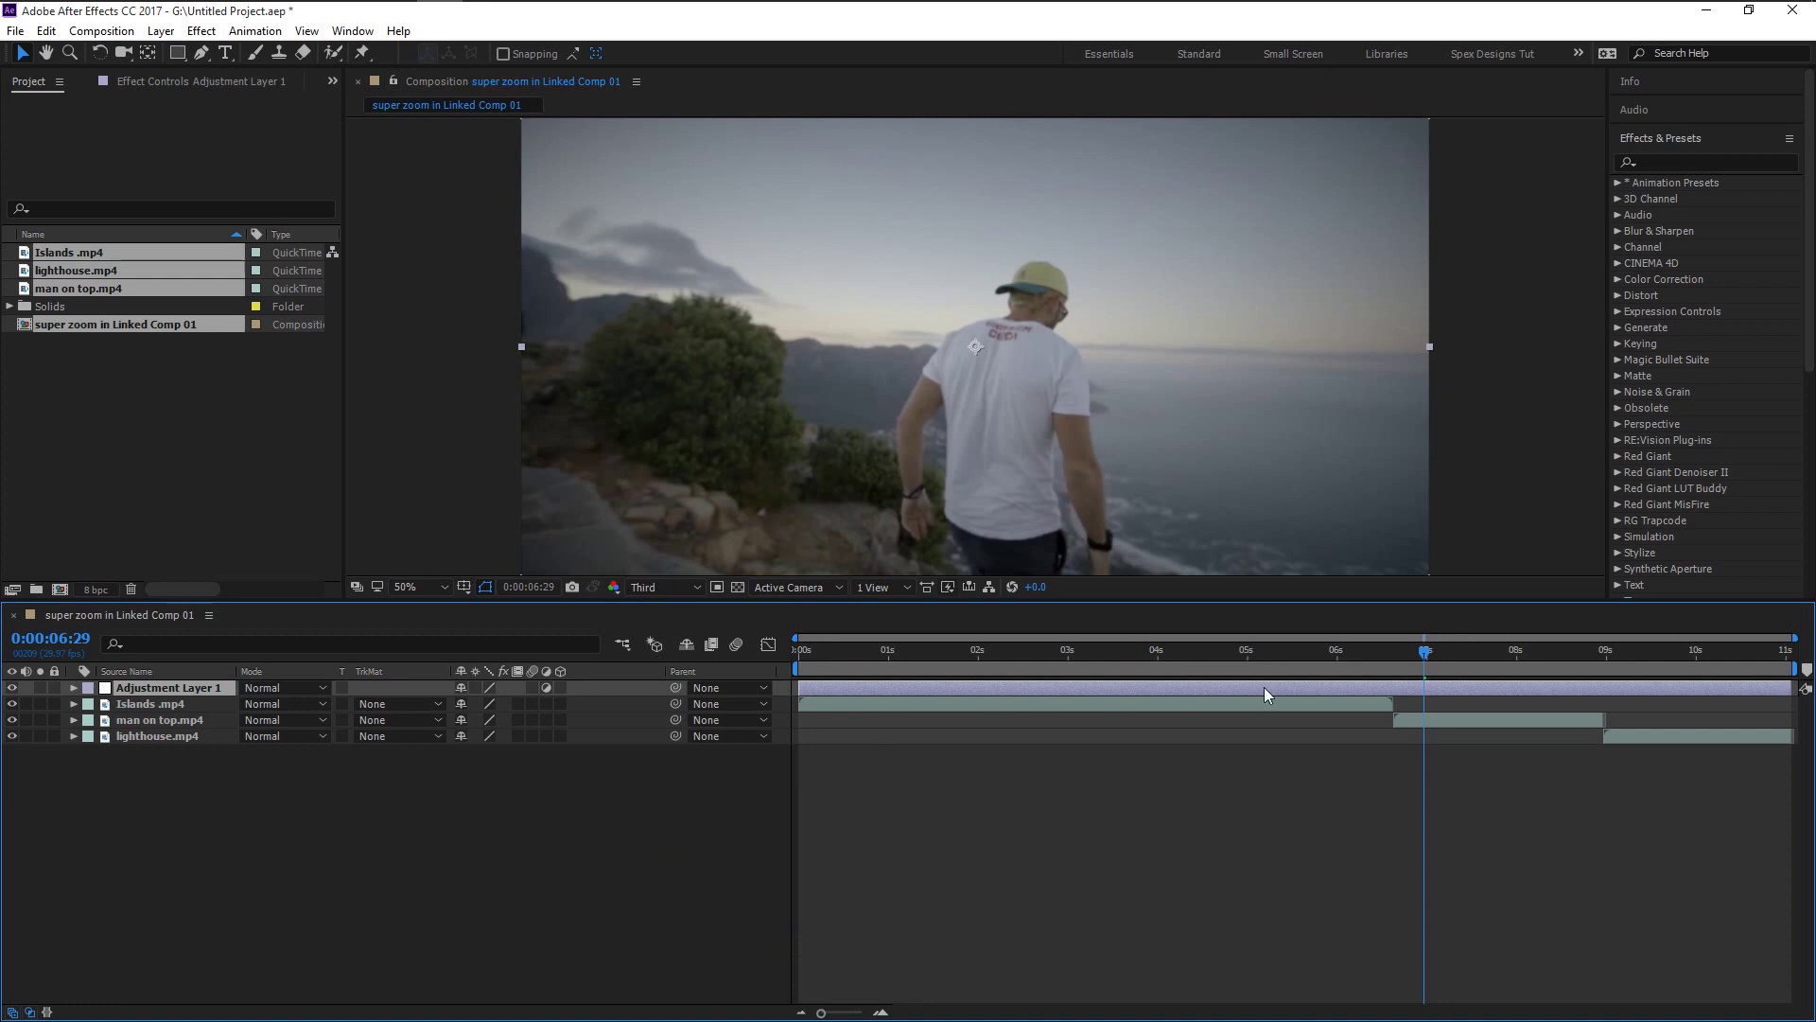
At 6:07, apply the Transform effect (searched as 'trans') to Adjustment Layer 1
left_click(1356, 666)
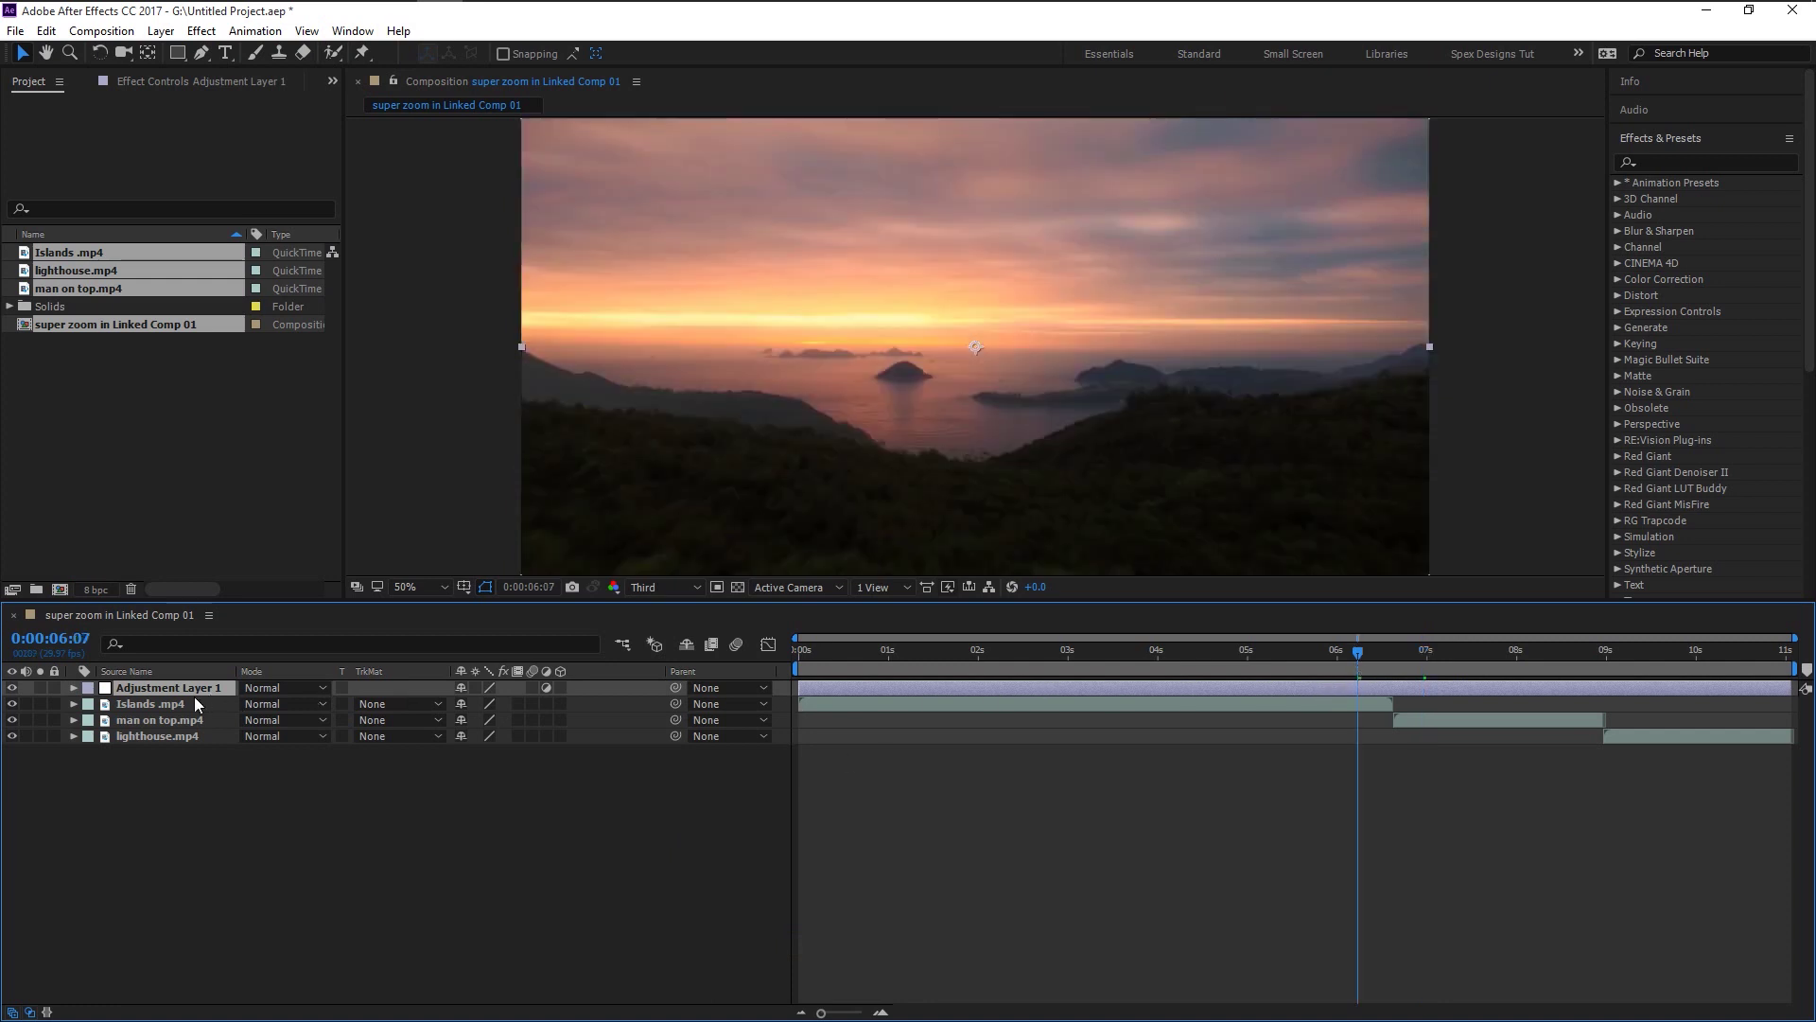
left_click(1688, 165)
type("trans")
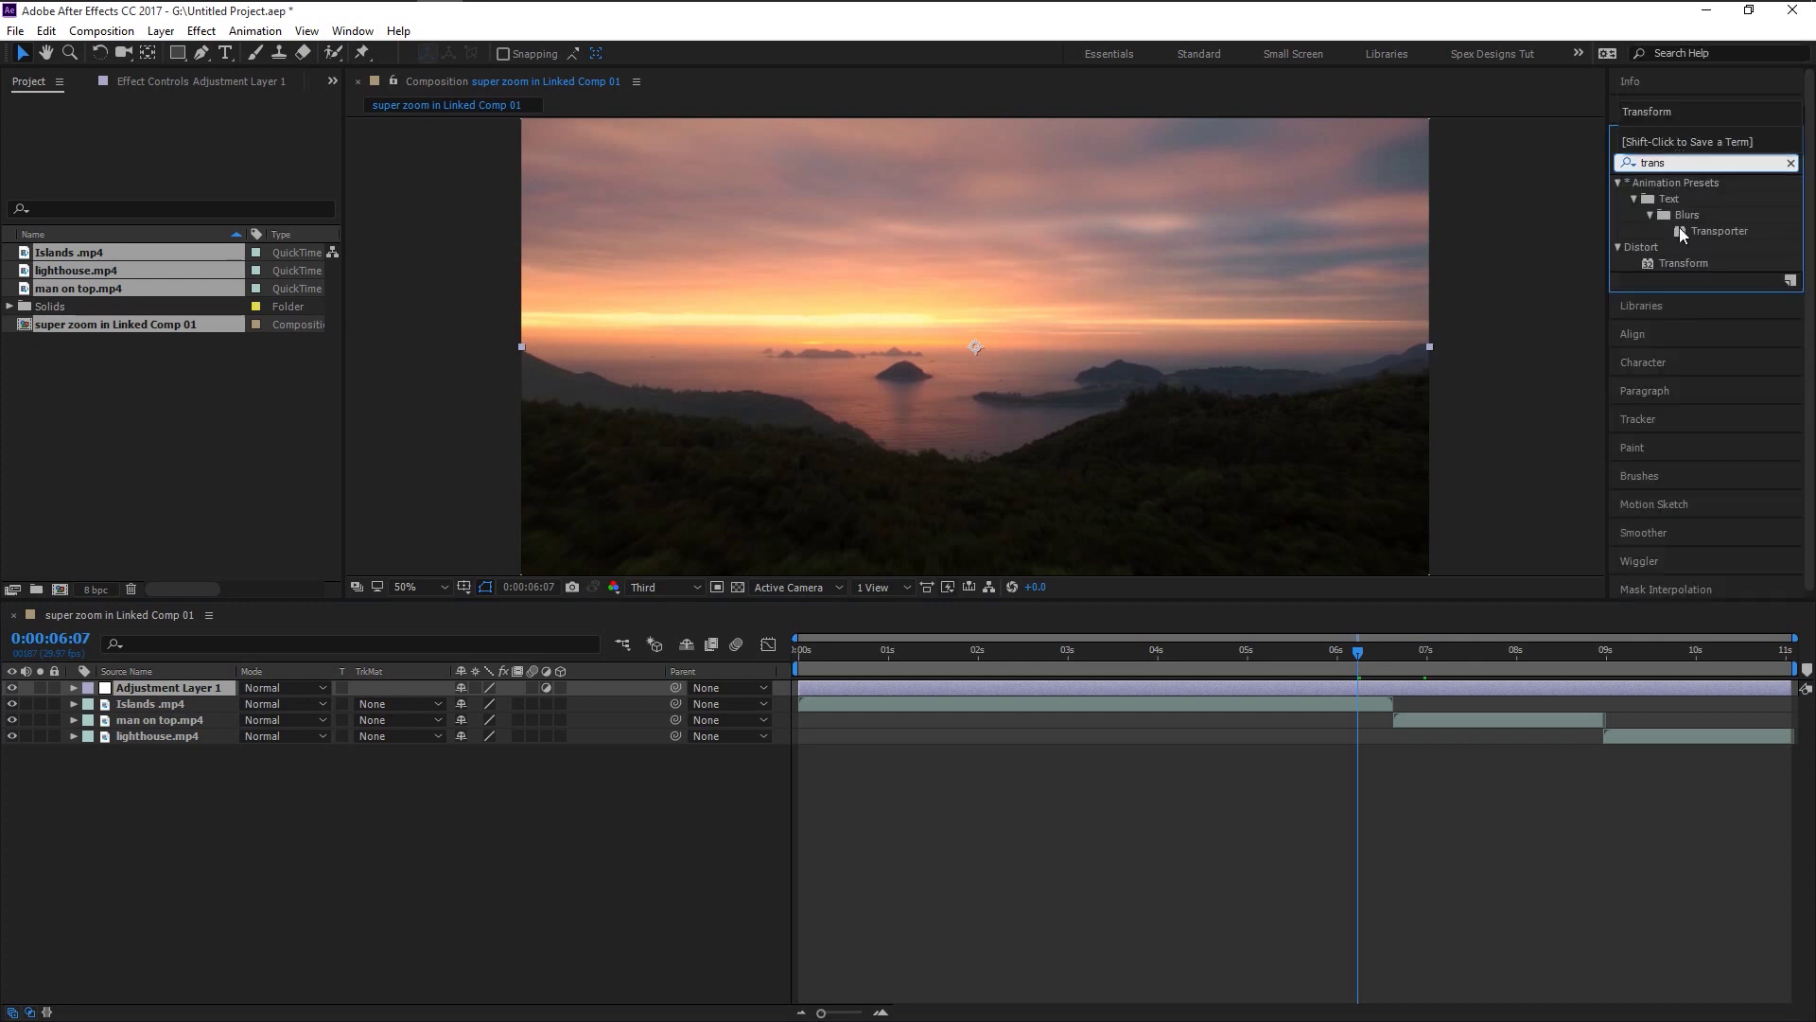
left_click_drag(1683, 264, 195, 694)
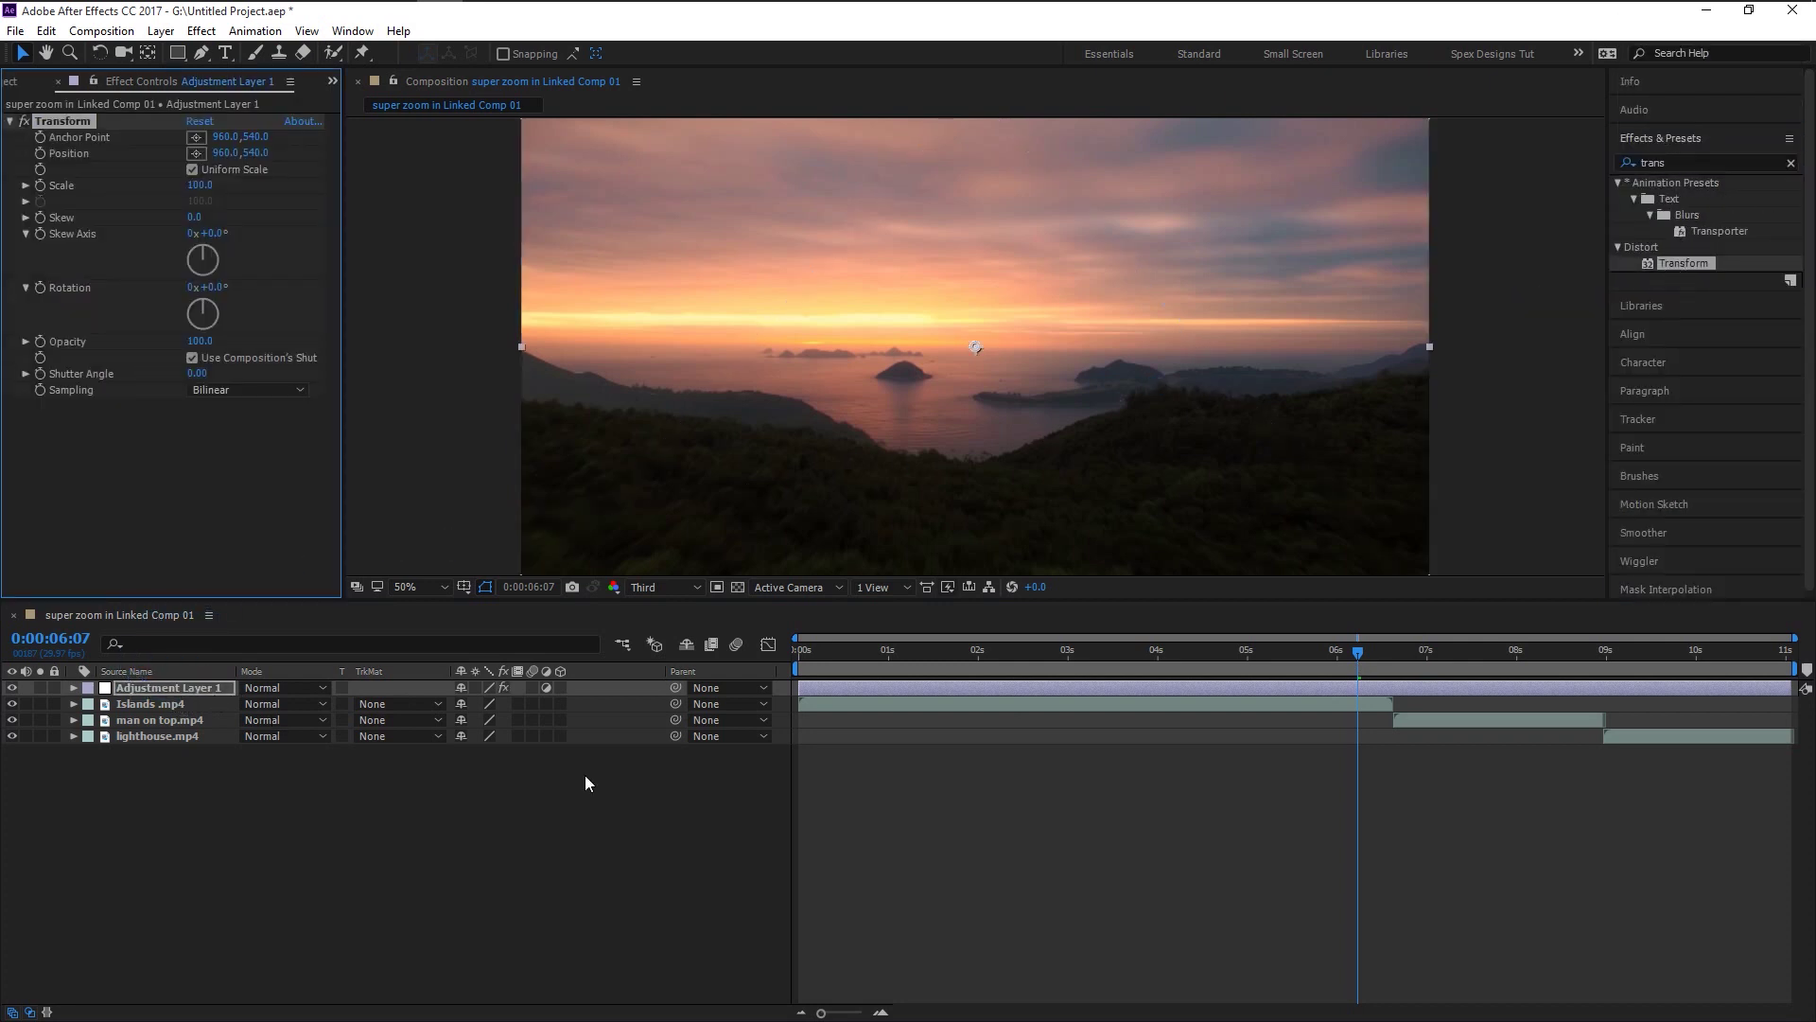
Reveal the Transform properties and set a first Scale keyframe of 100 at 6:14
left_click(72, 687)
left_click(89, 704)
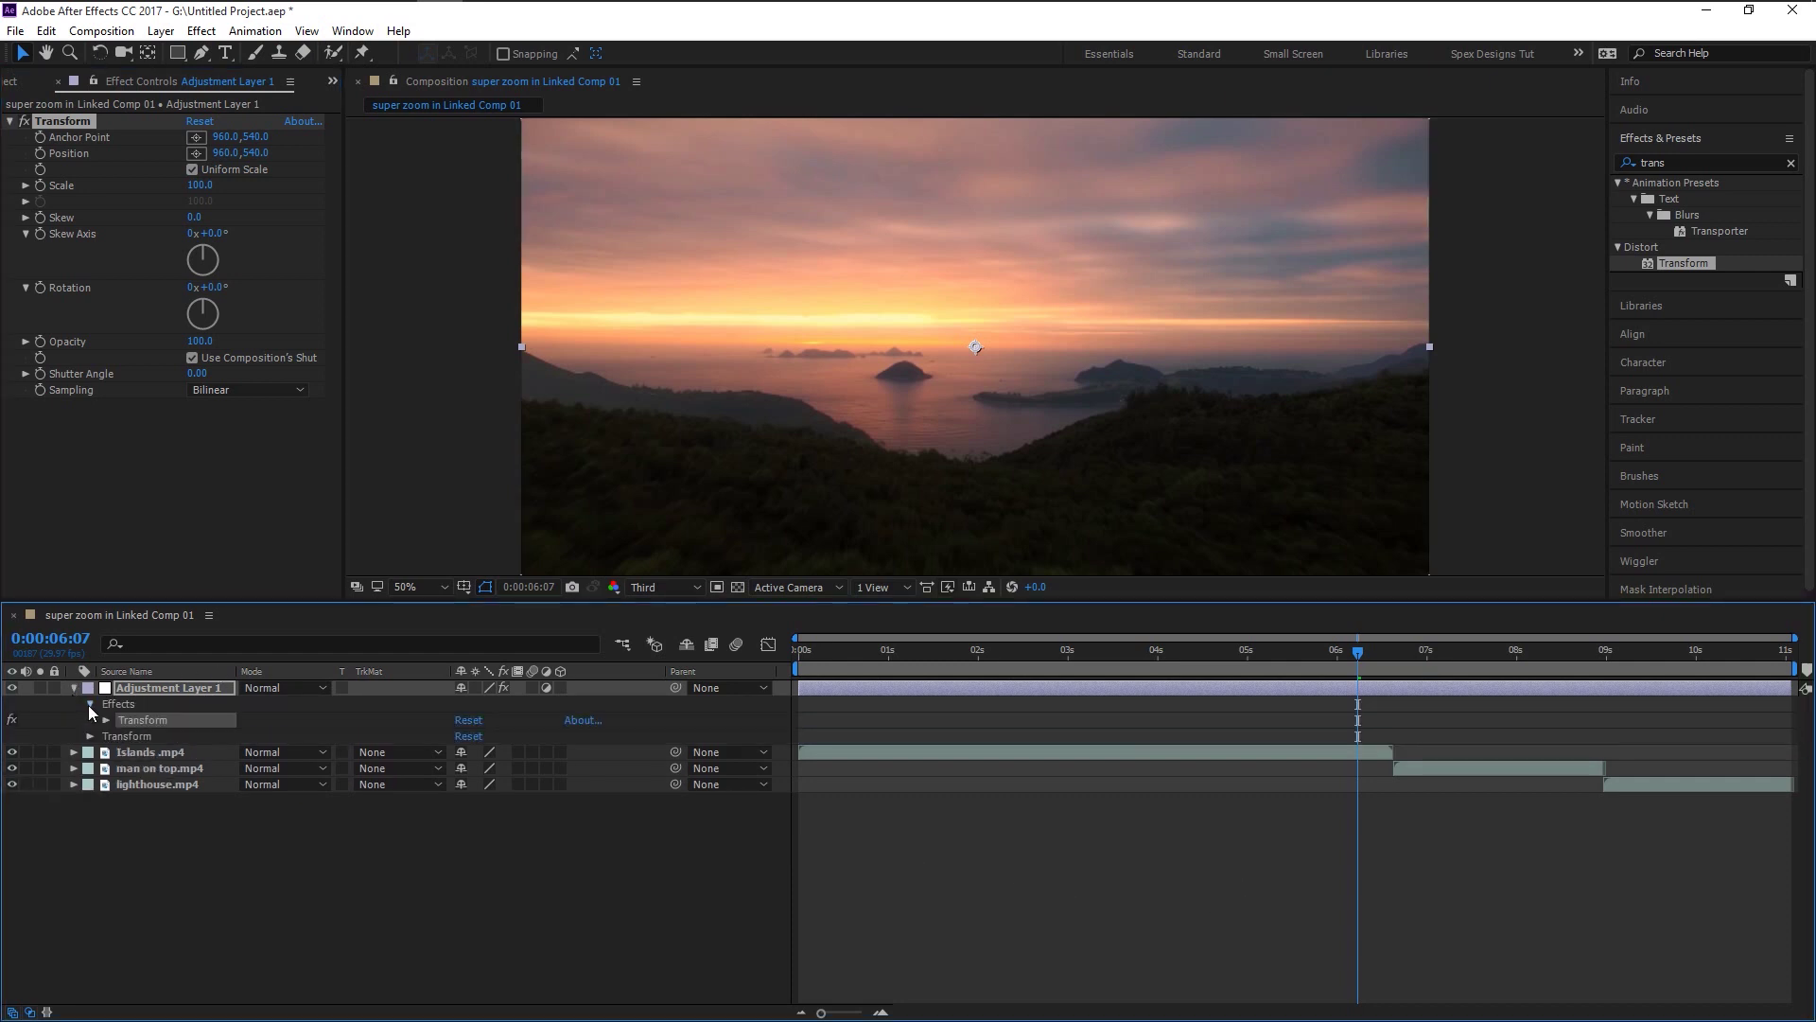
left_click(104, 719)
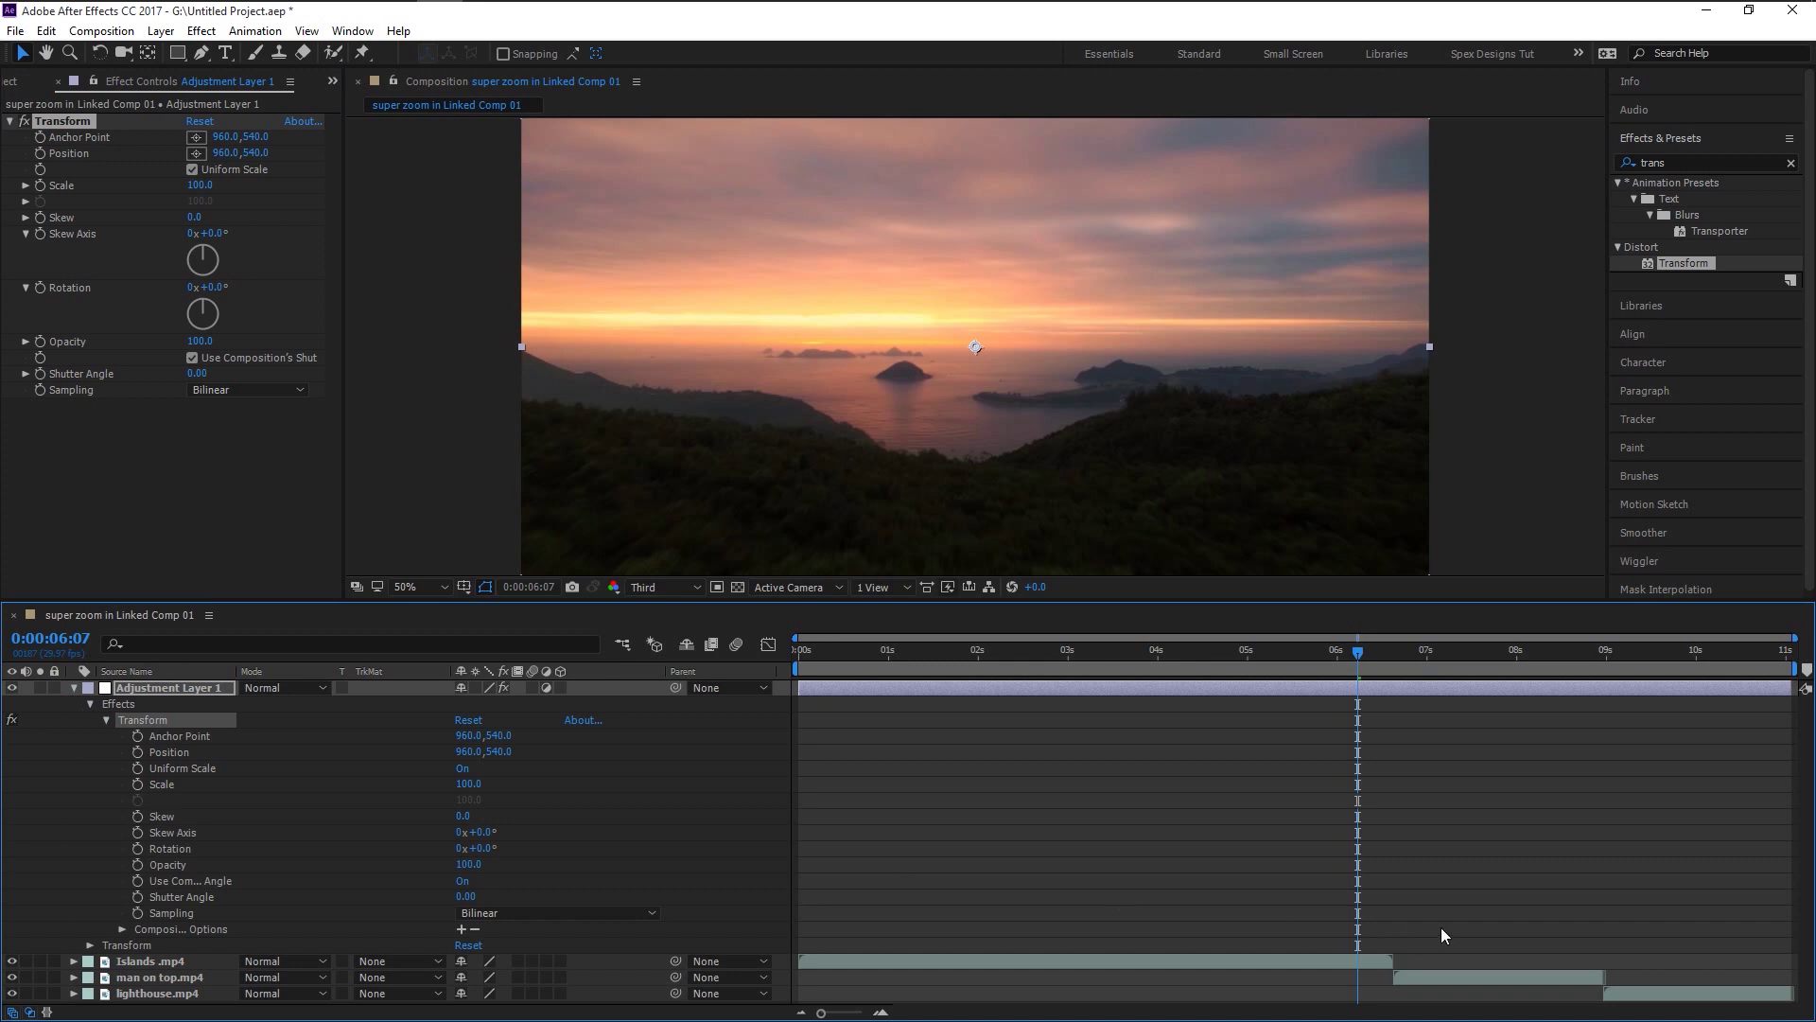
scroll(1398, 908, "up", 10)
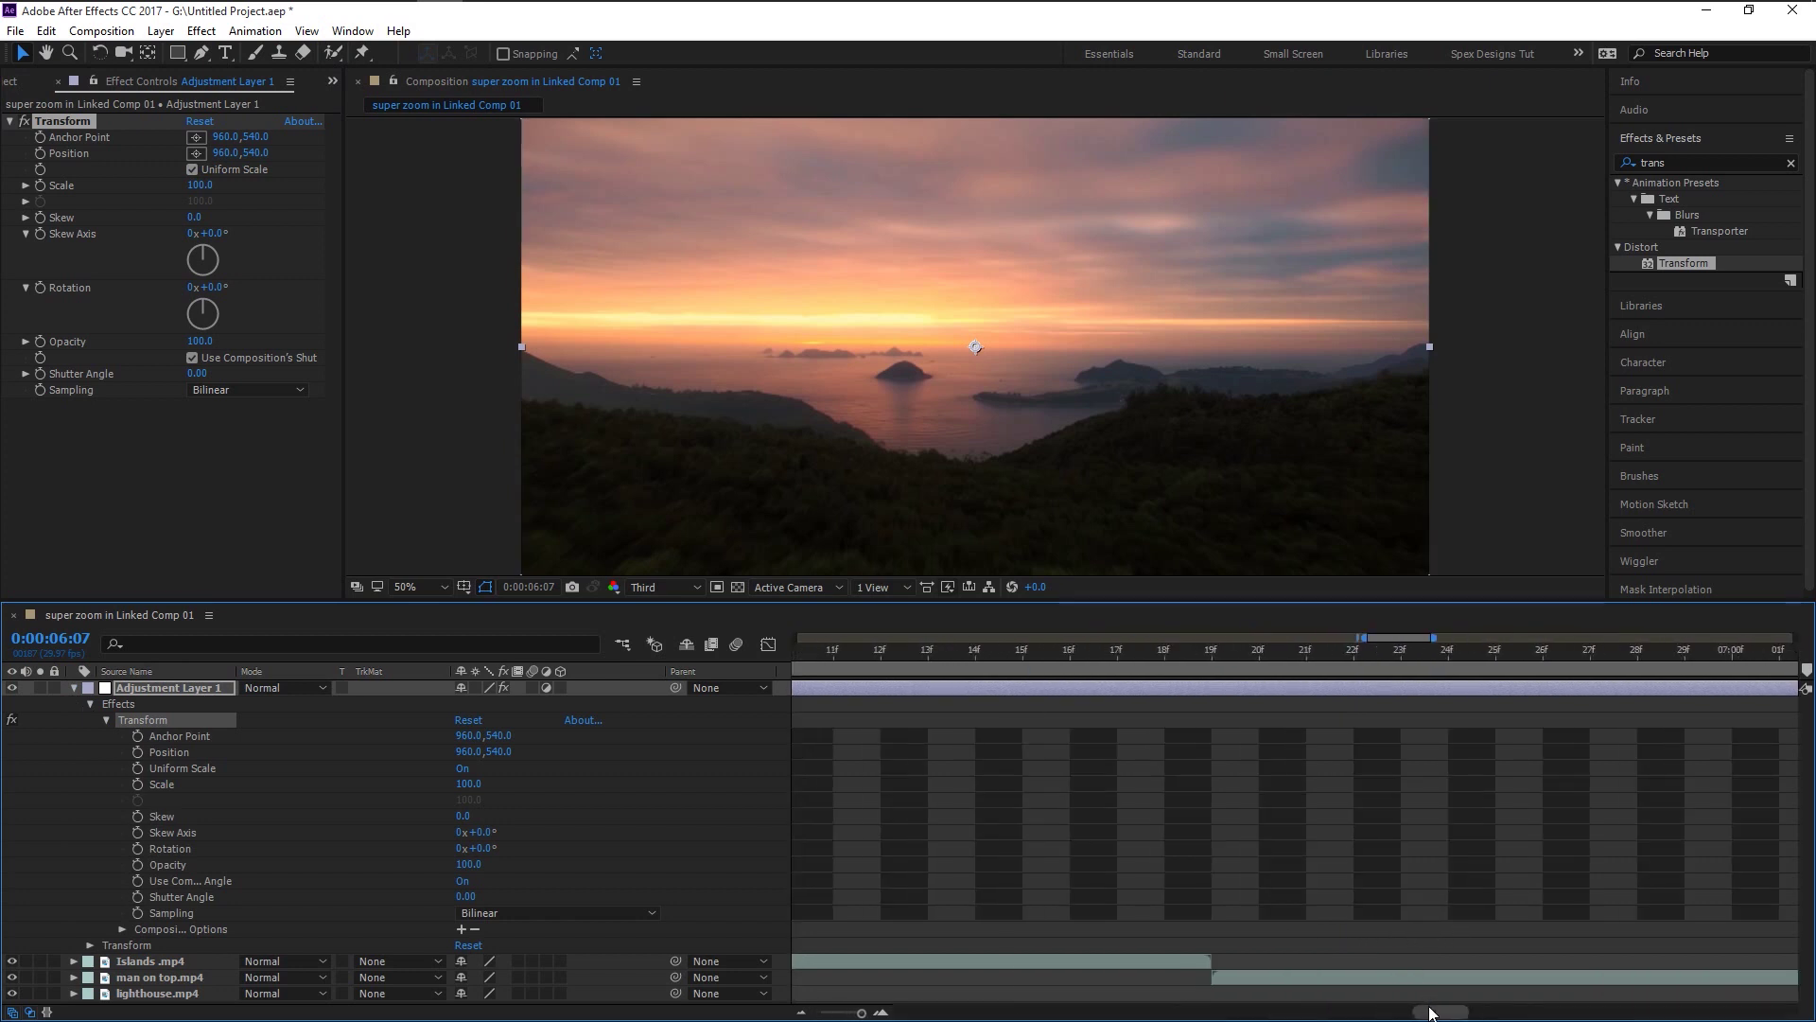
left_click_drag(1431, 1012, 1427, 1013)
left_click_drag(1231, 649, 1128, 660)
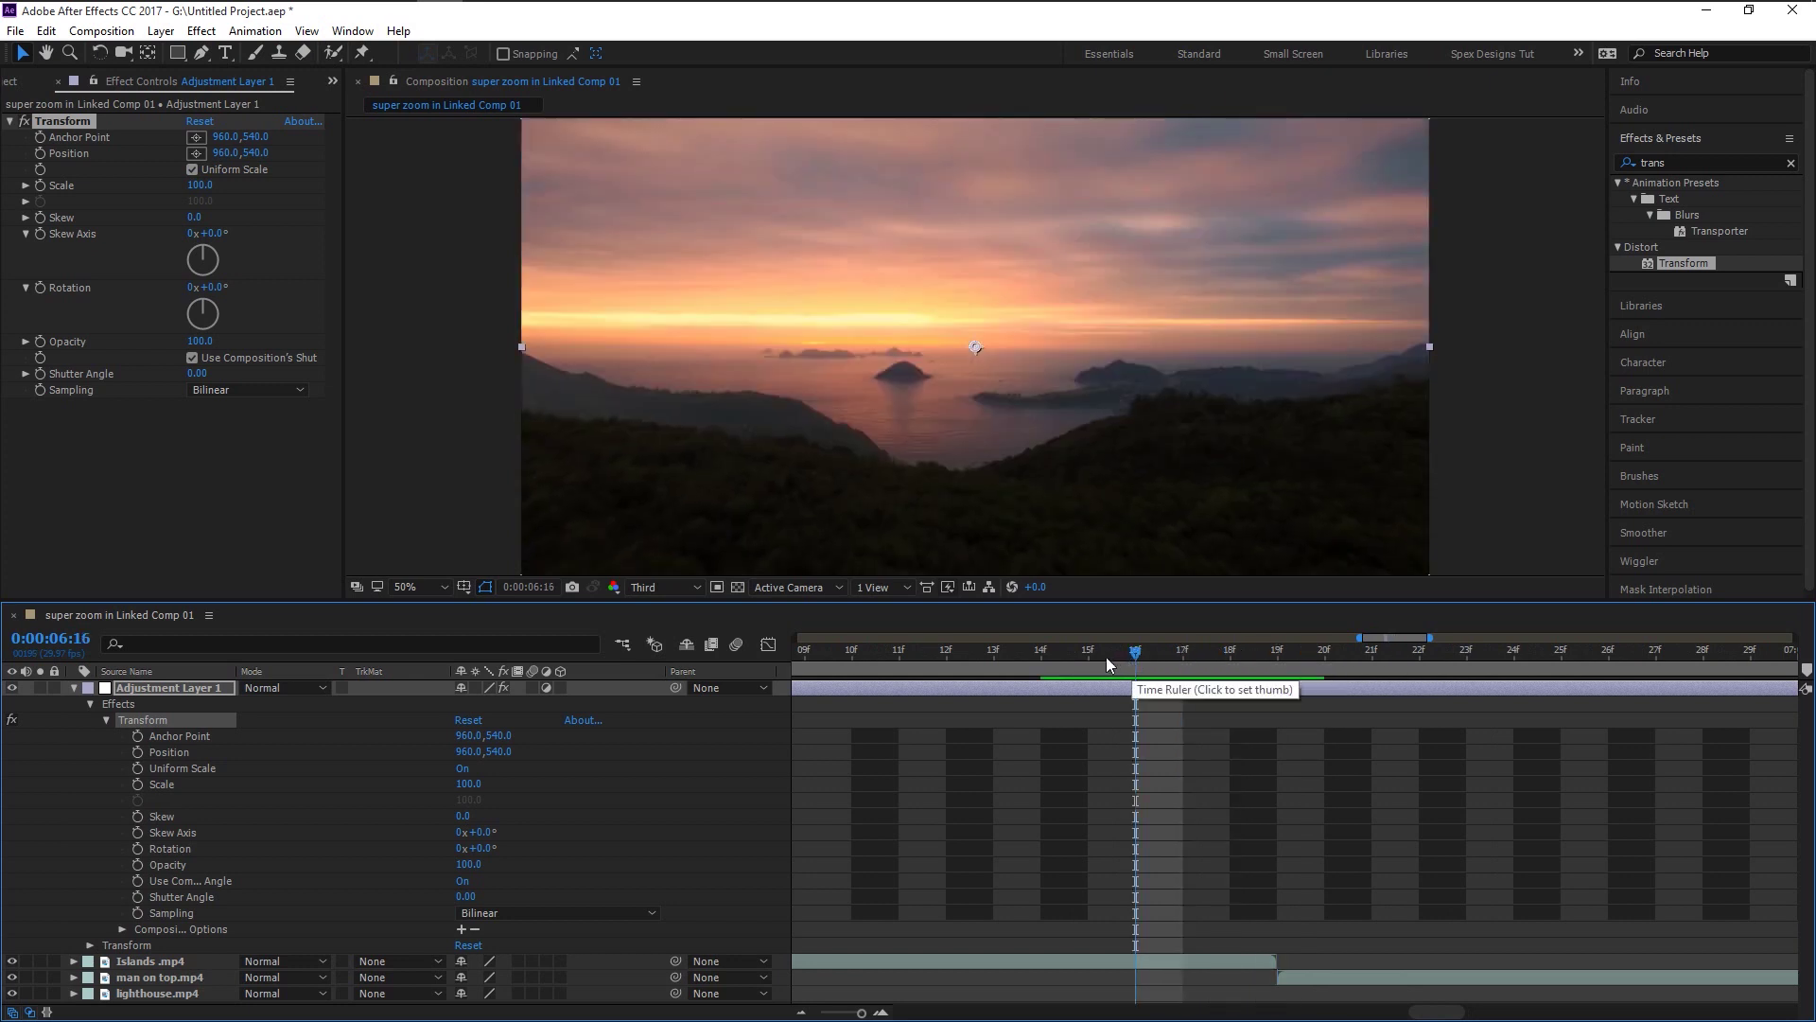
left_click(1089, 660)
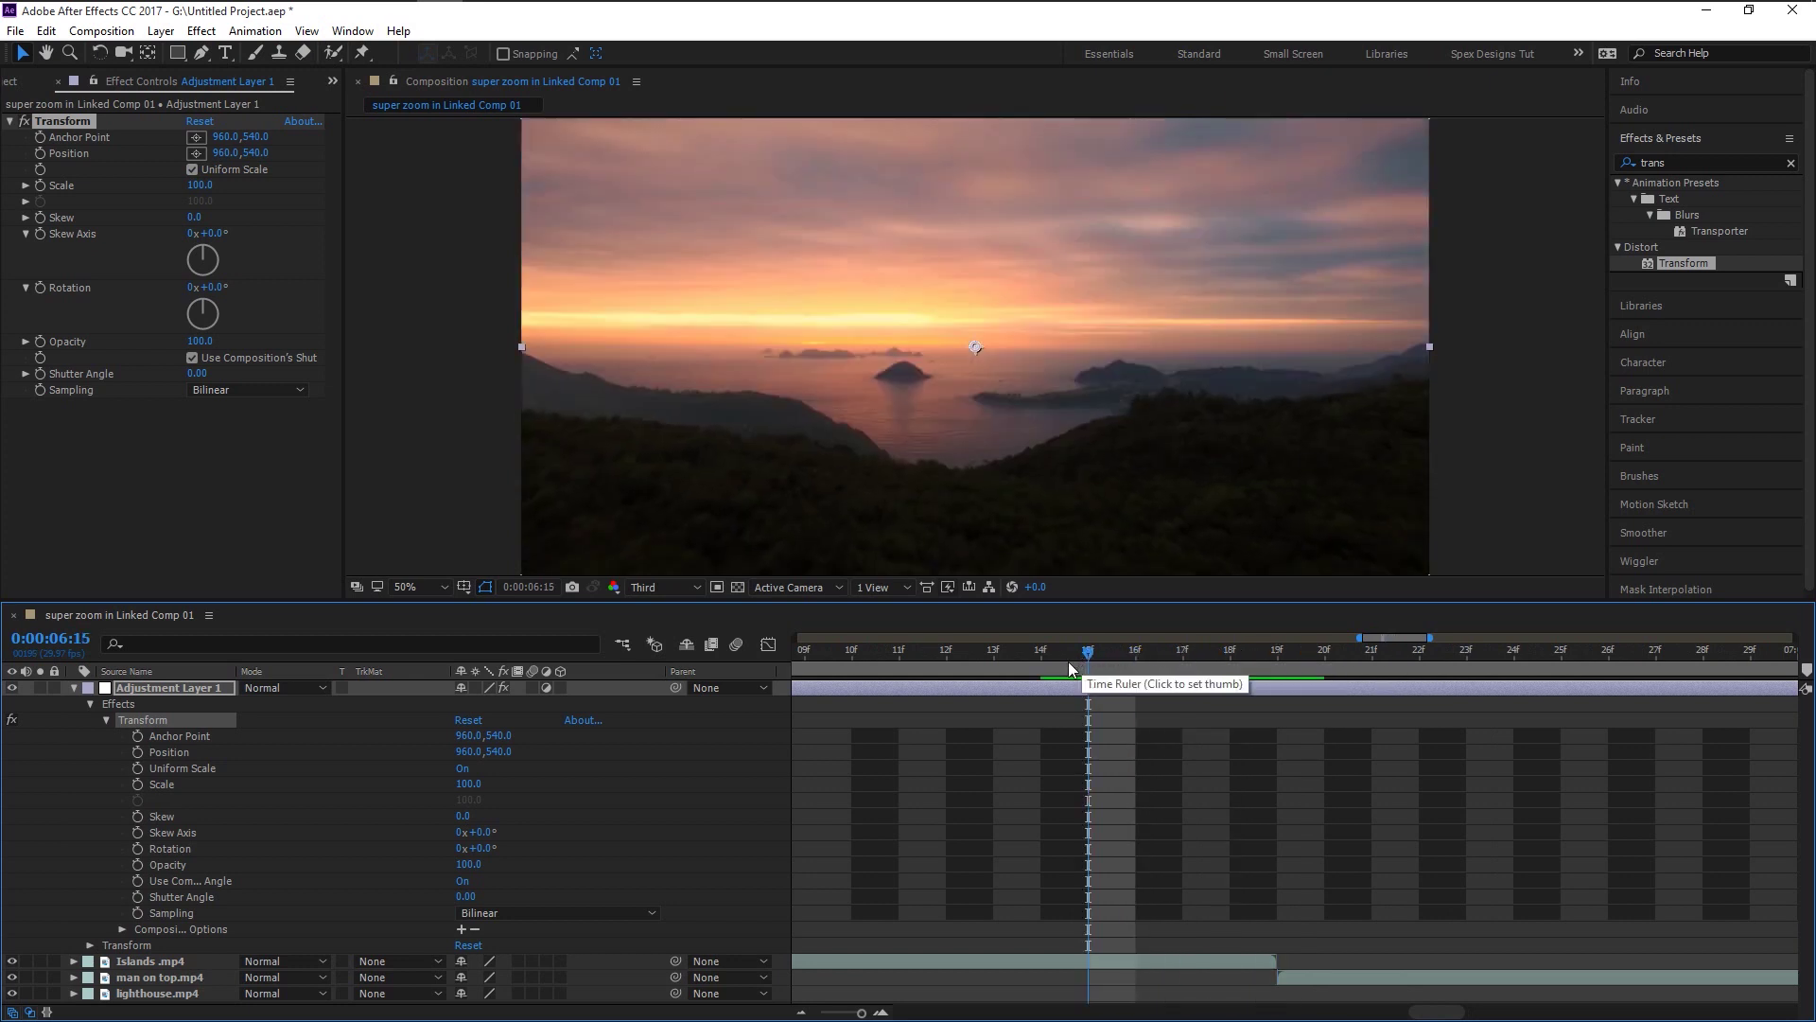
left_click(1050, 657)
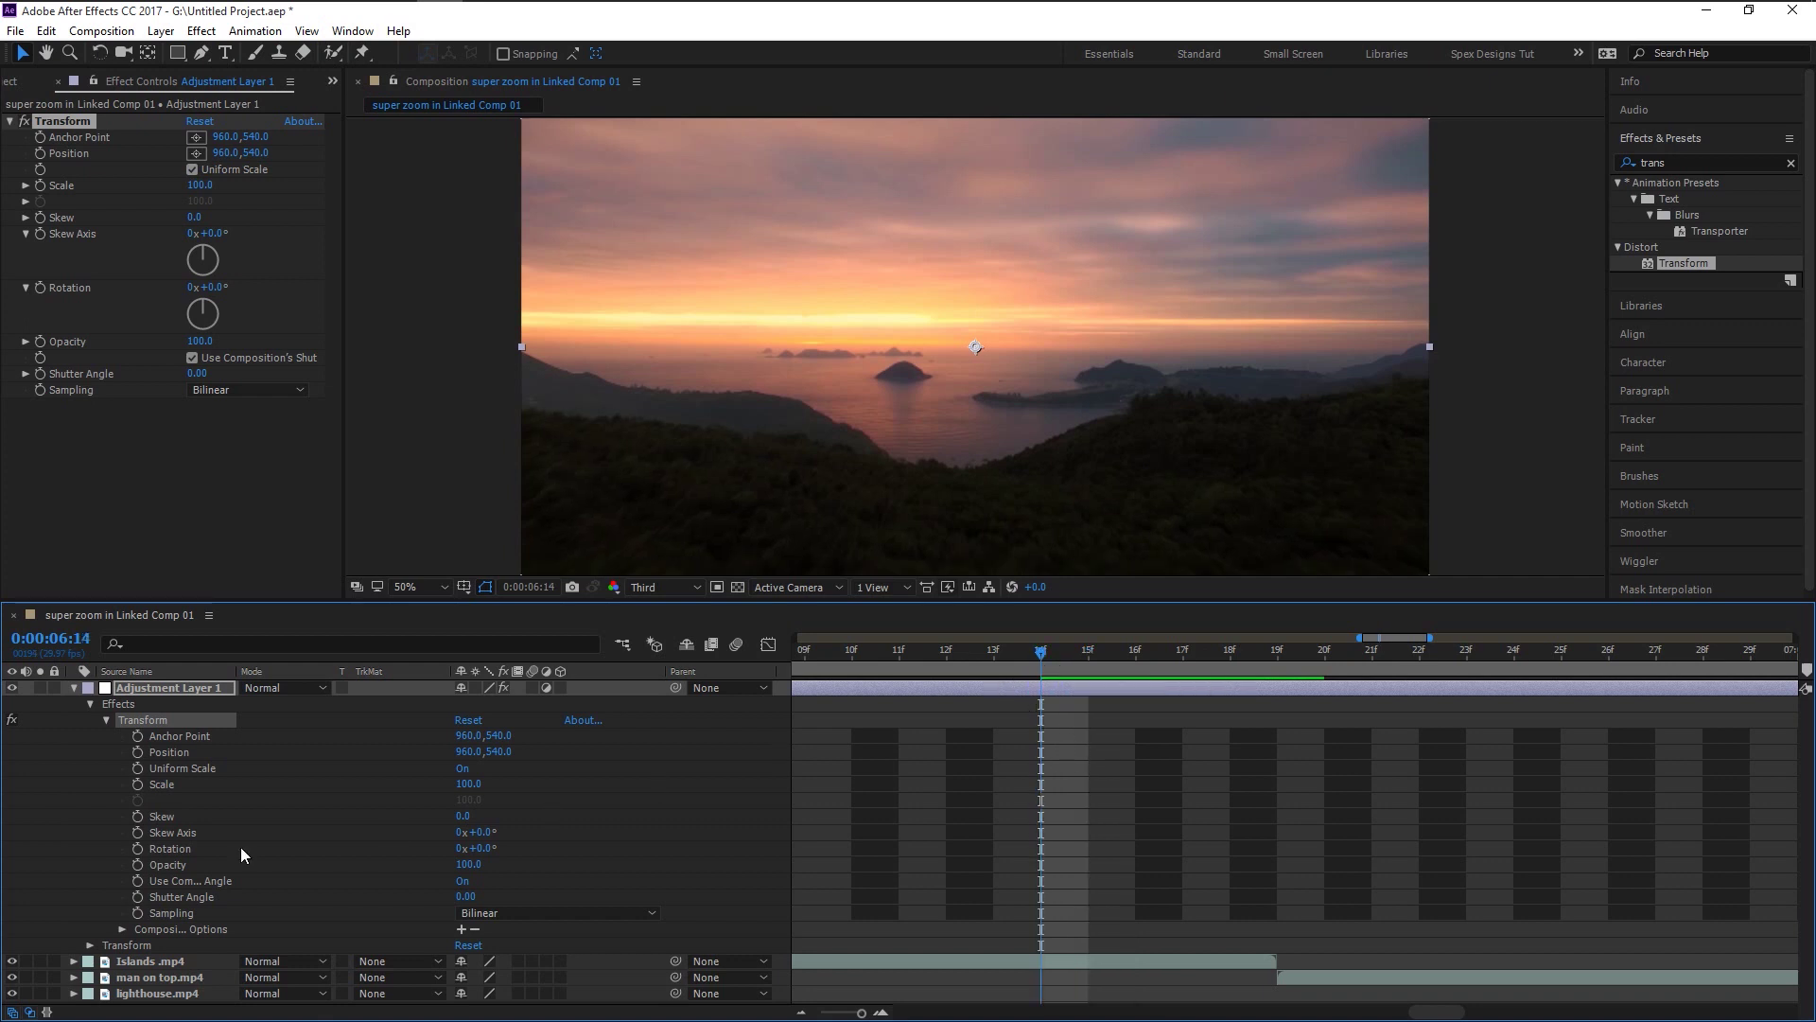
left_click(139, 786)
Keyframe Scale to 454 at 6:18 and 23 at 6:19, then move to 6:24
left_click_drag(1069, 651, 1276, 670)
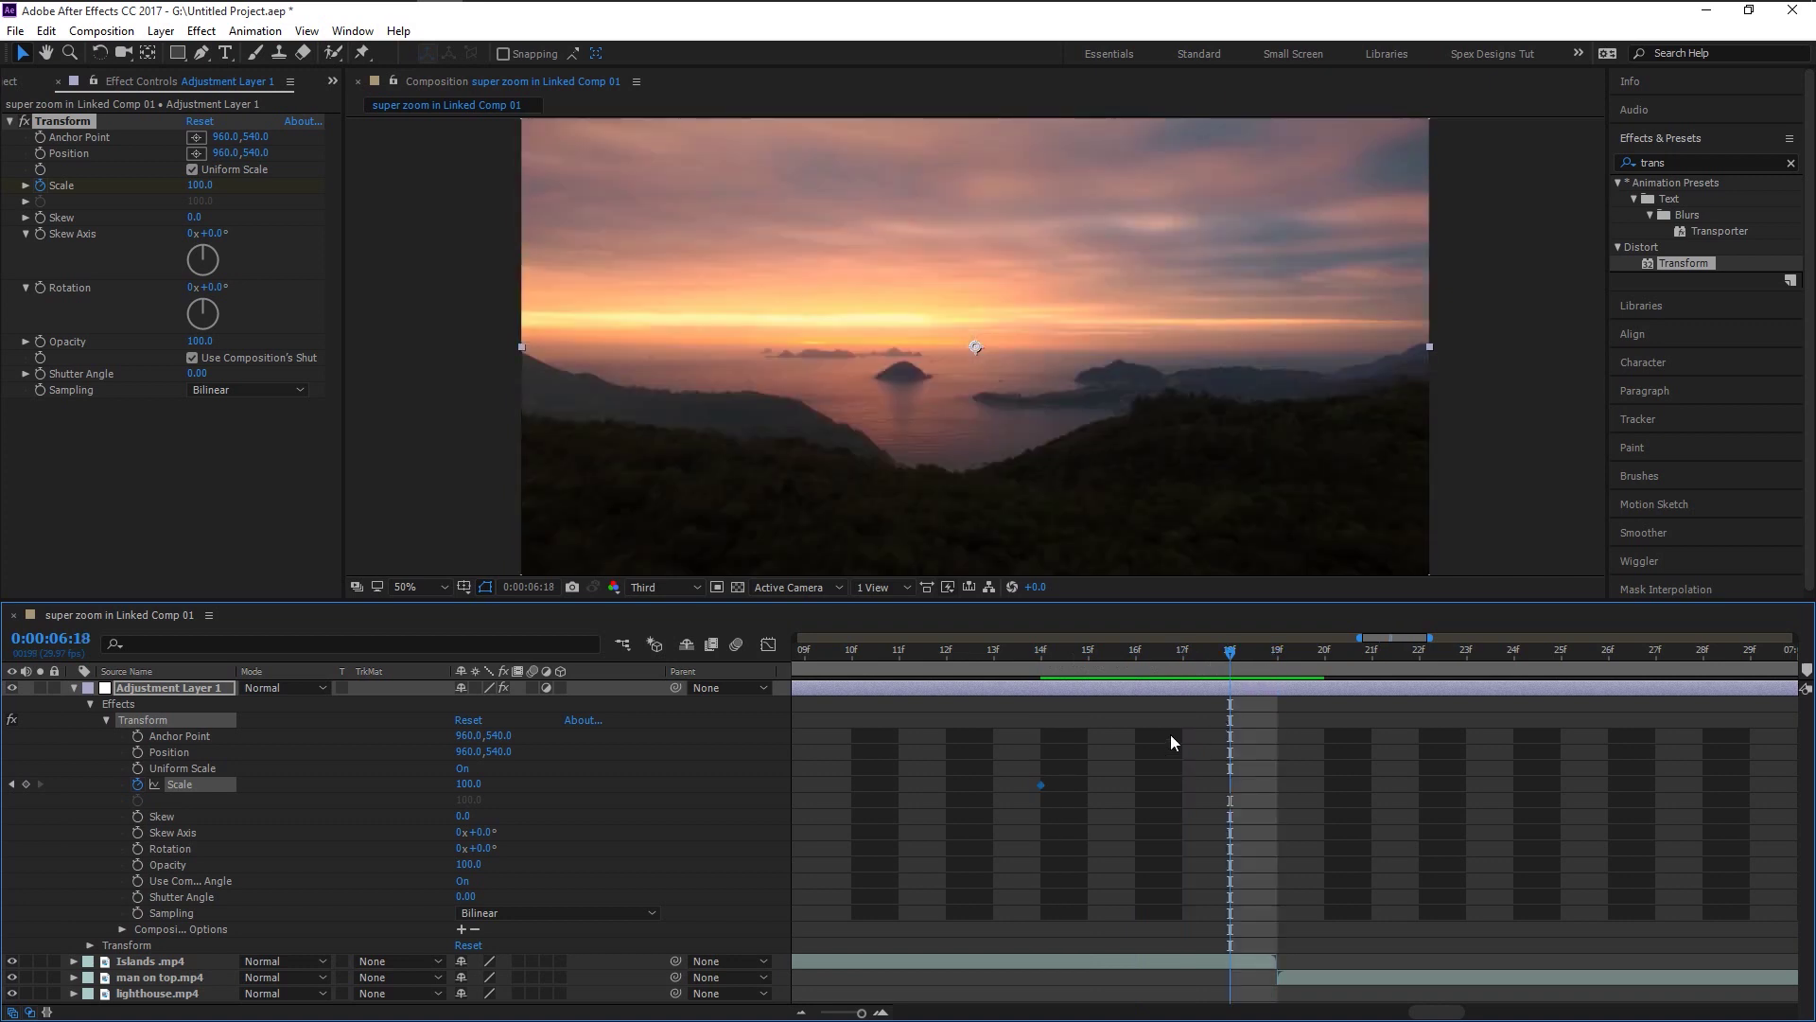
left_click_drag(471, 784, 867, 792)
left_click(1279, 664)
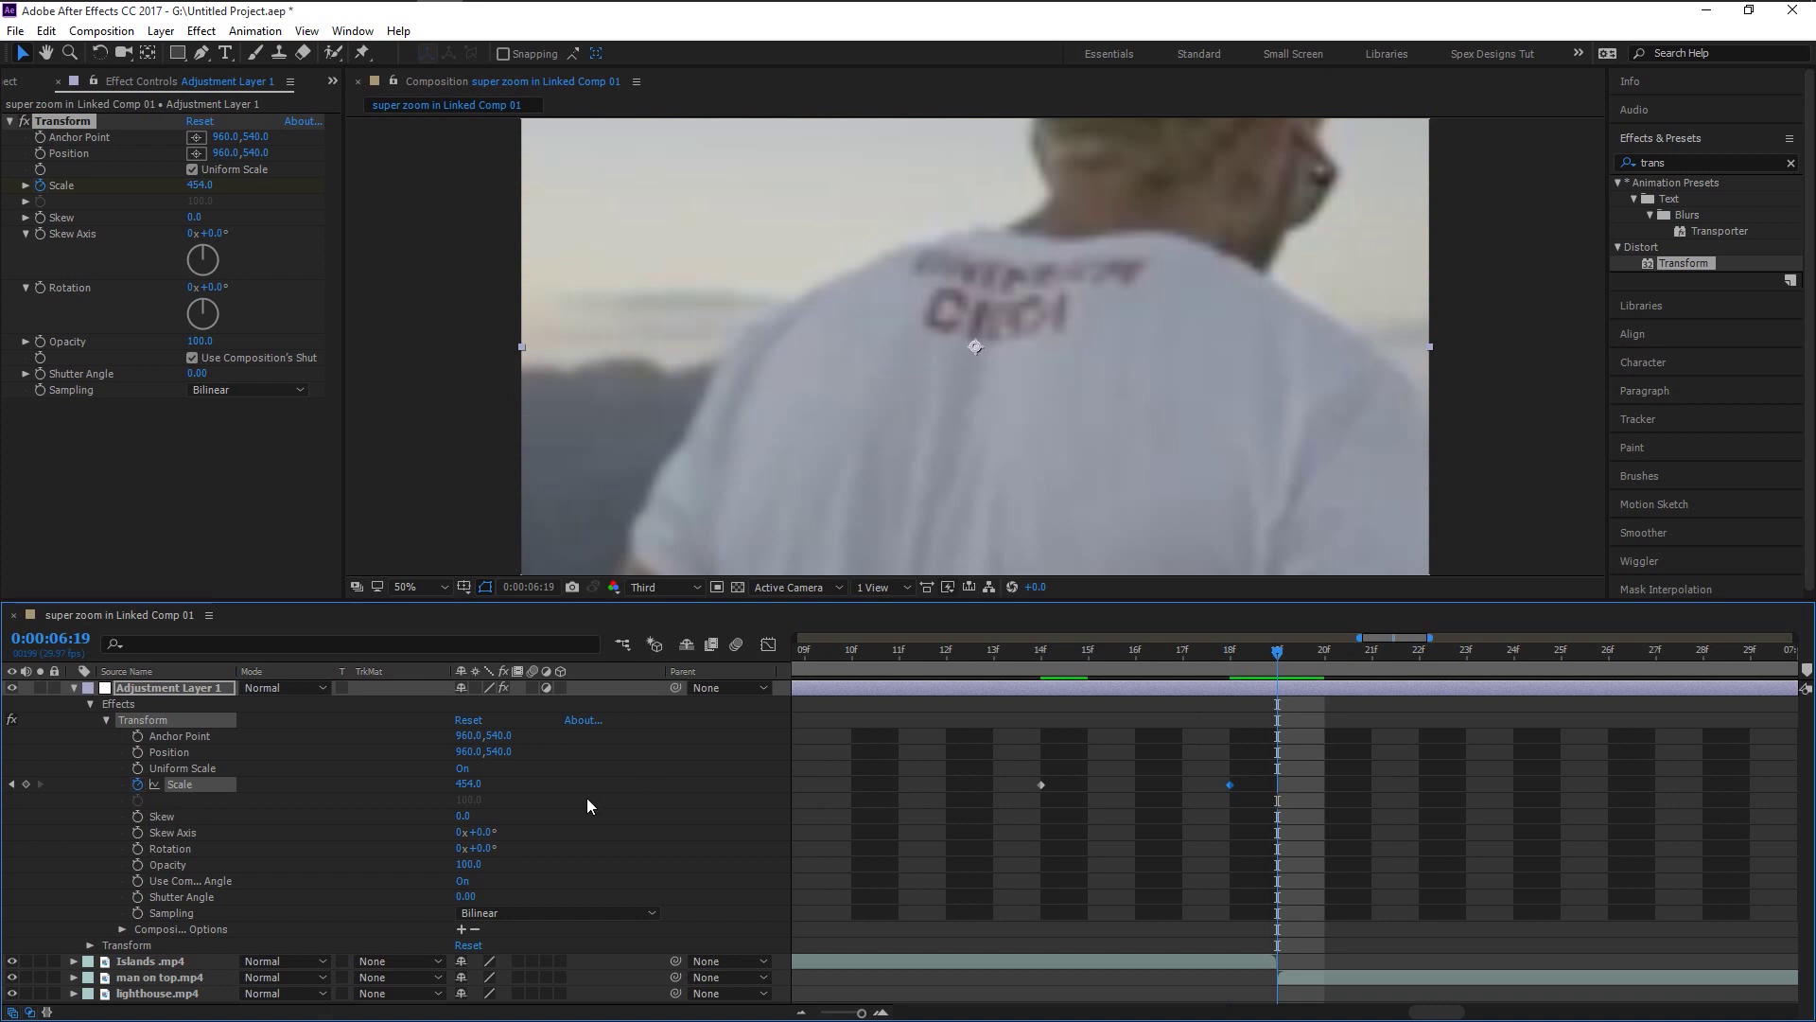
left_click_drag(472, 789, 45, 765)
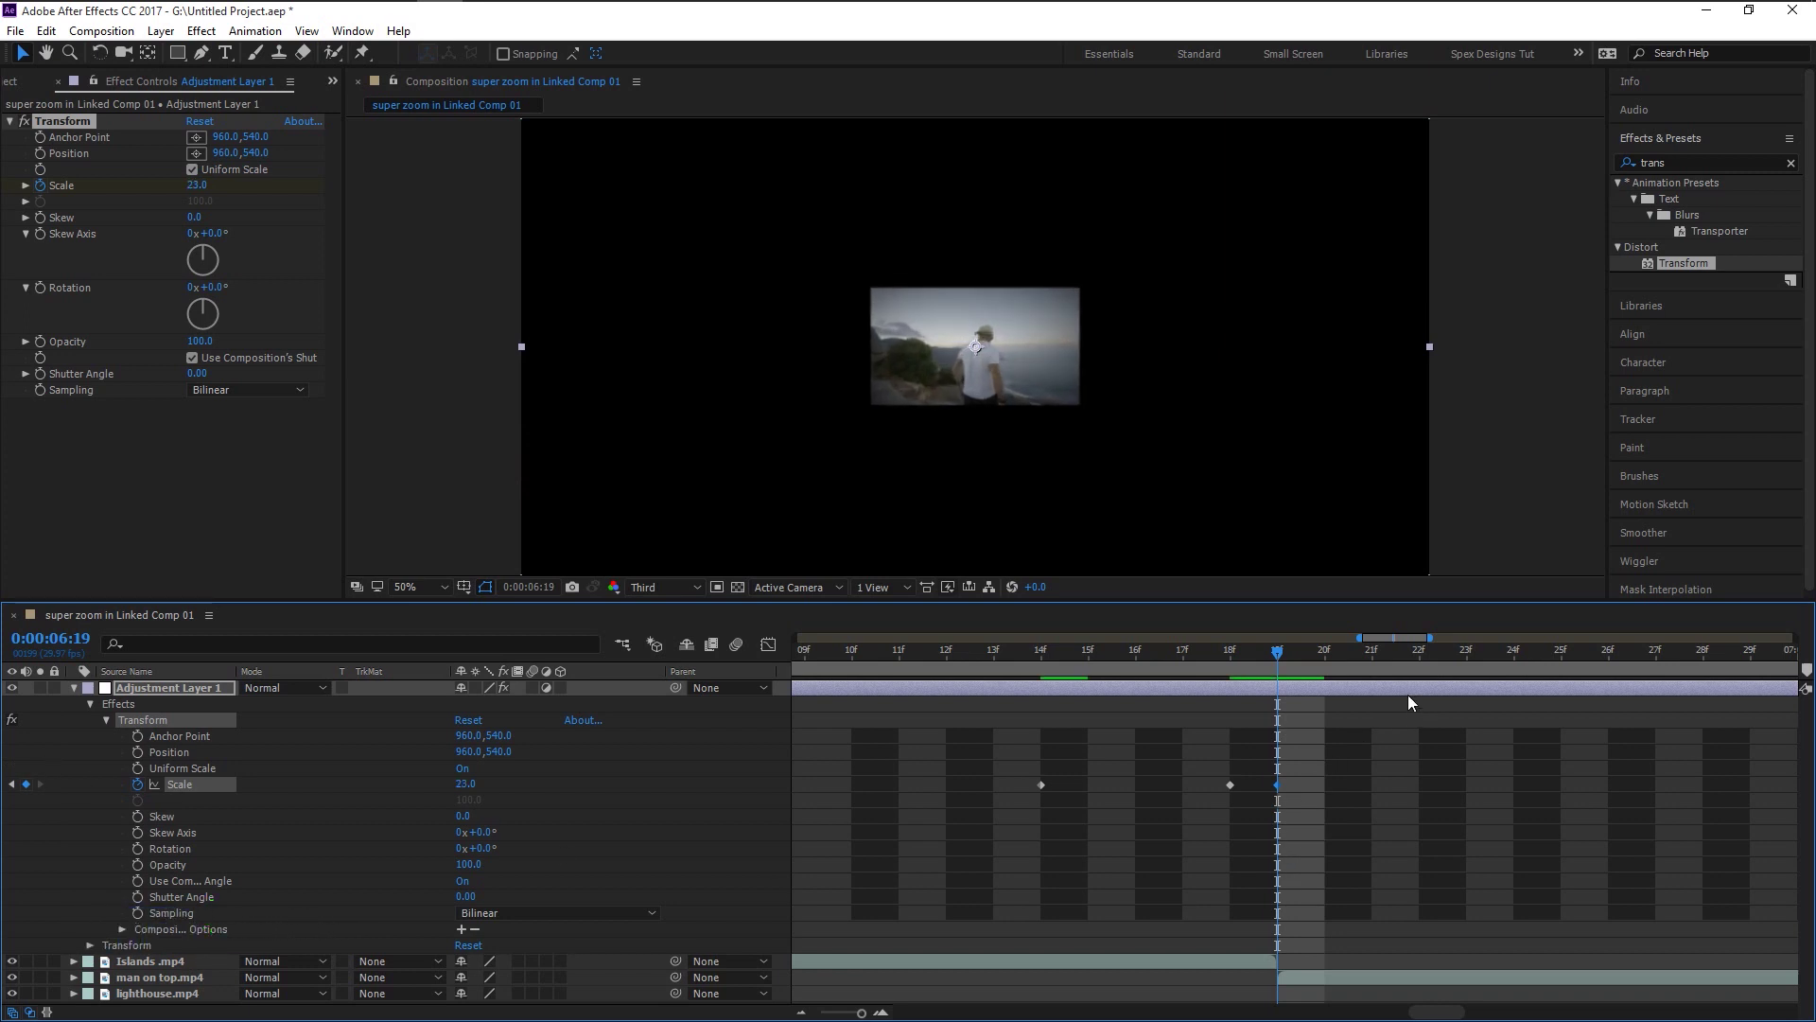
left_click(1509, 650)
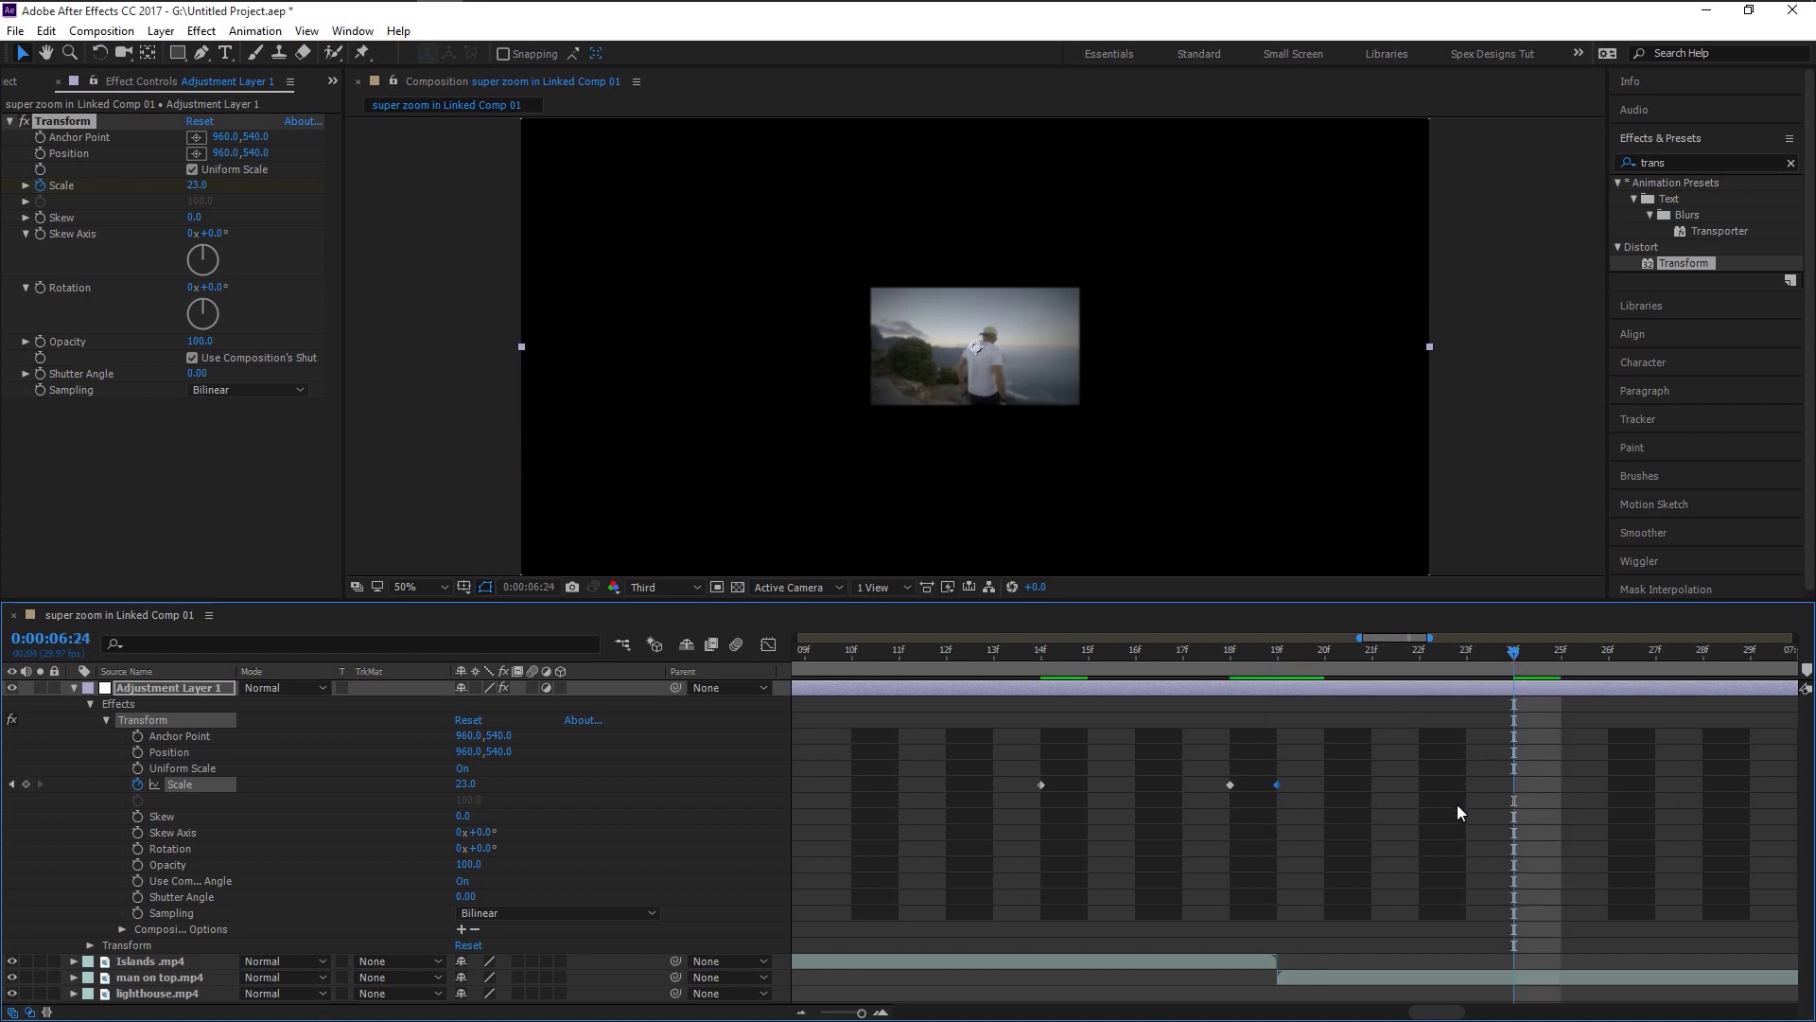
left_click(463, 784)
Set Scale to 100 at 6:24, preview the zoom, and return to the 6:19 keyframe
type("100")
key("Return")
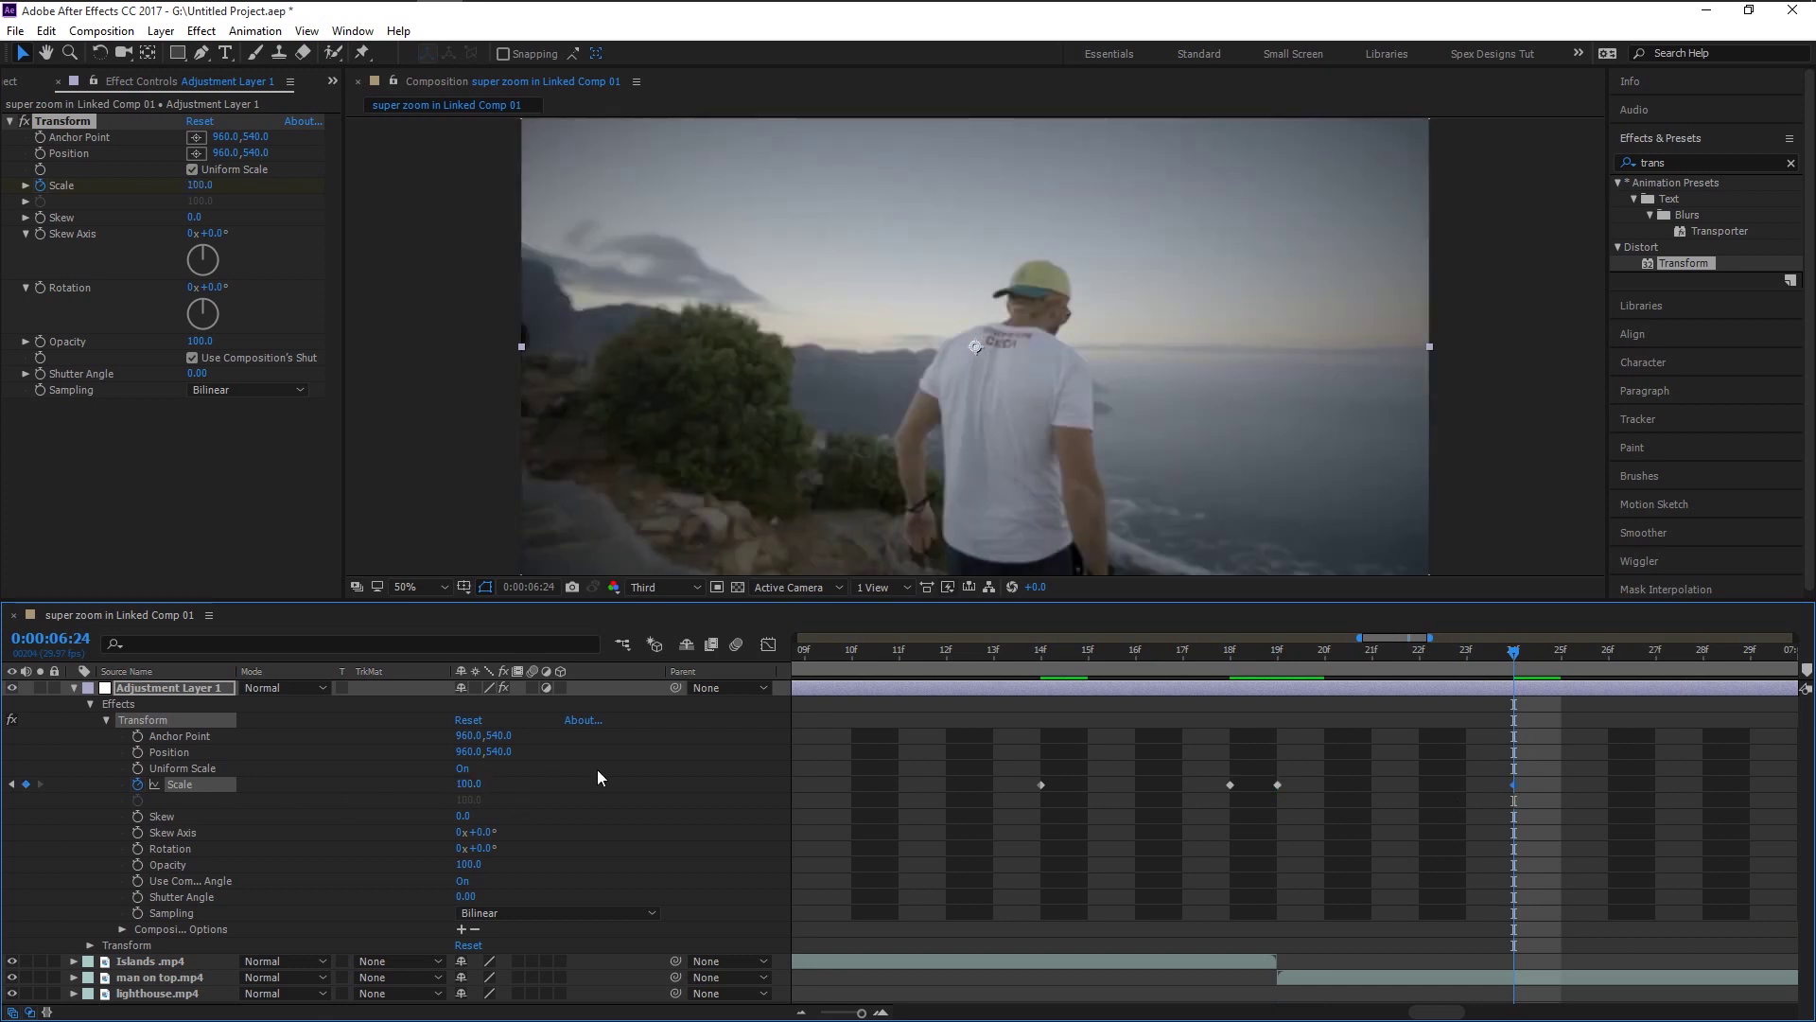
left_click(1035, 668)
key("minus")
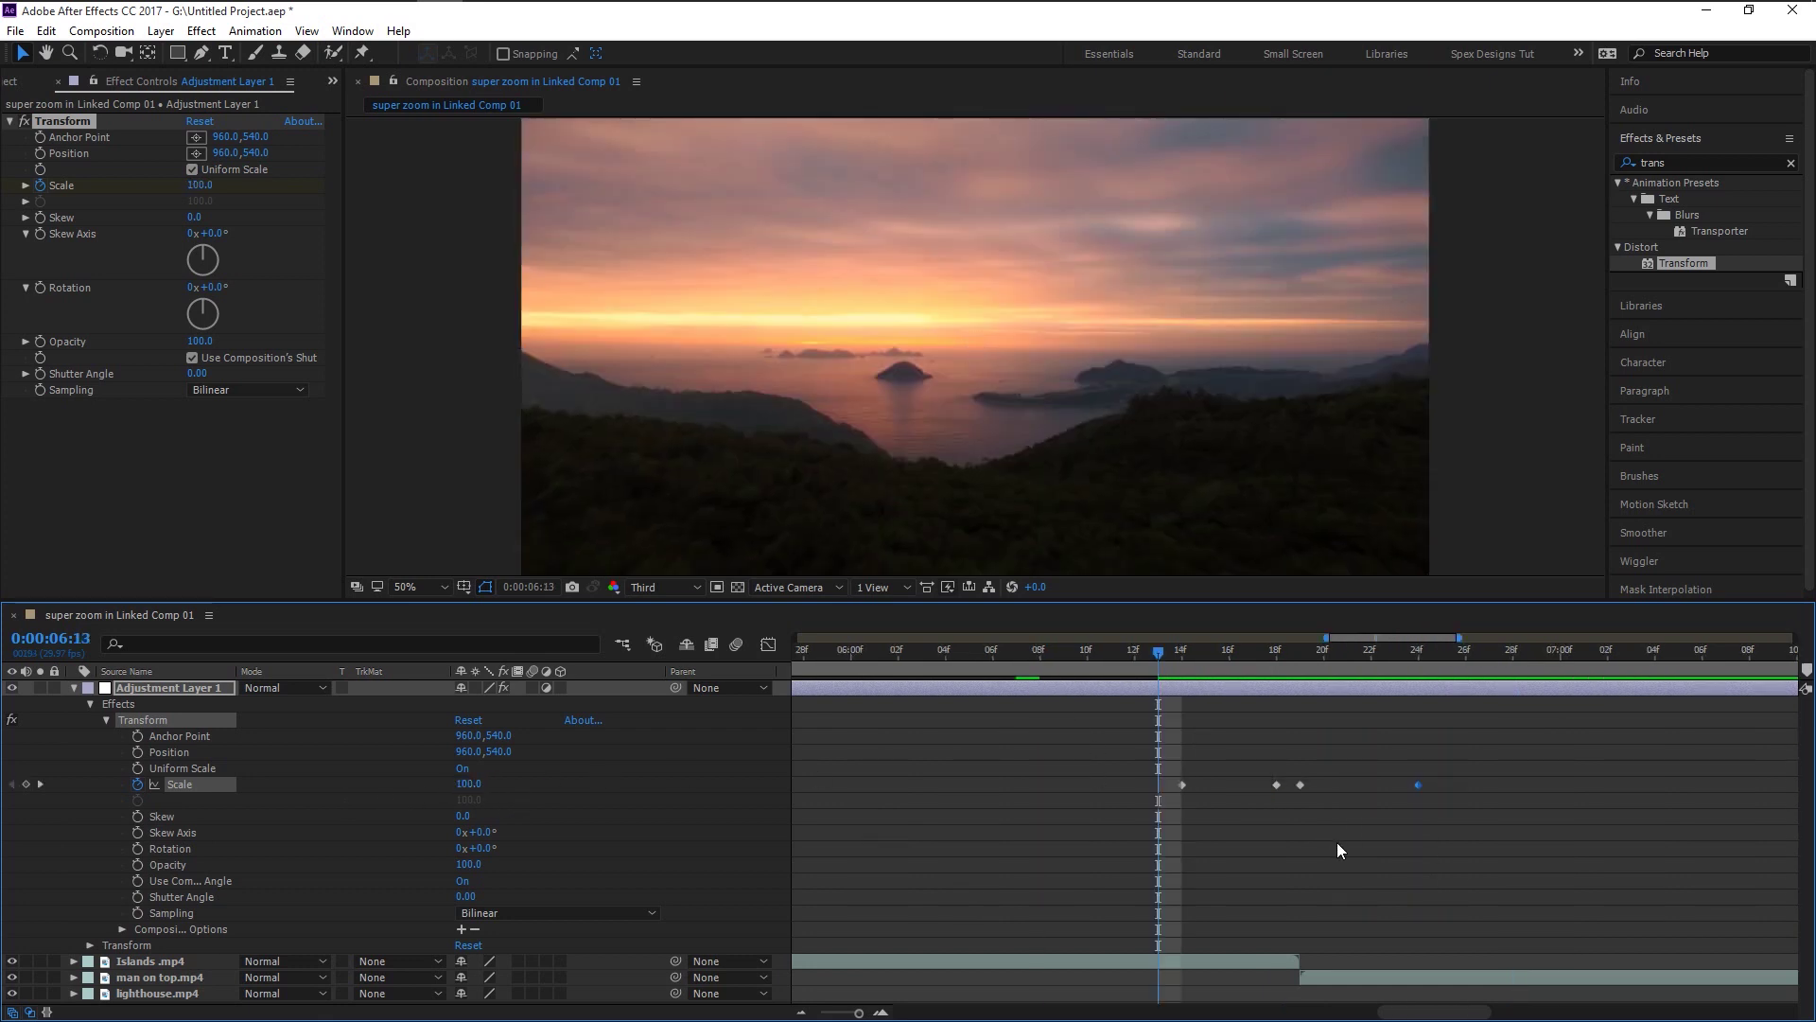
key("space")
key("space")
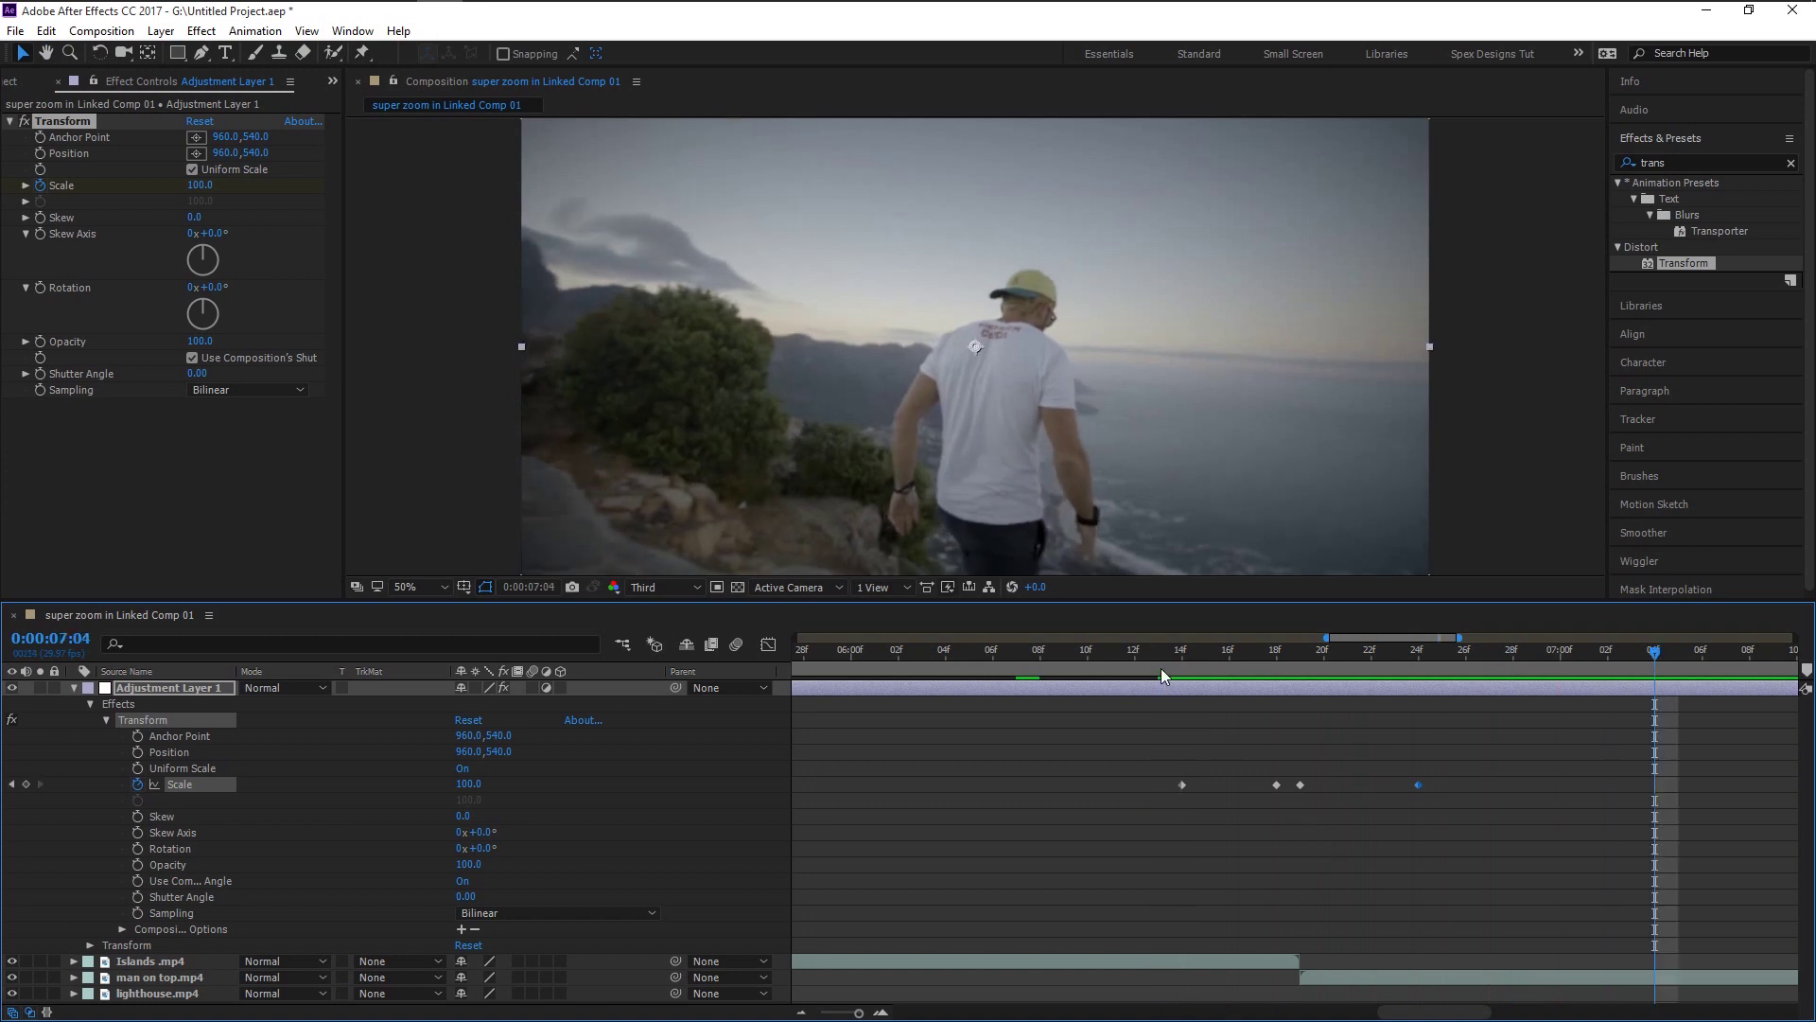
left_click(1160, 668)
key("space")
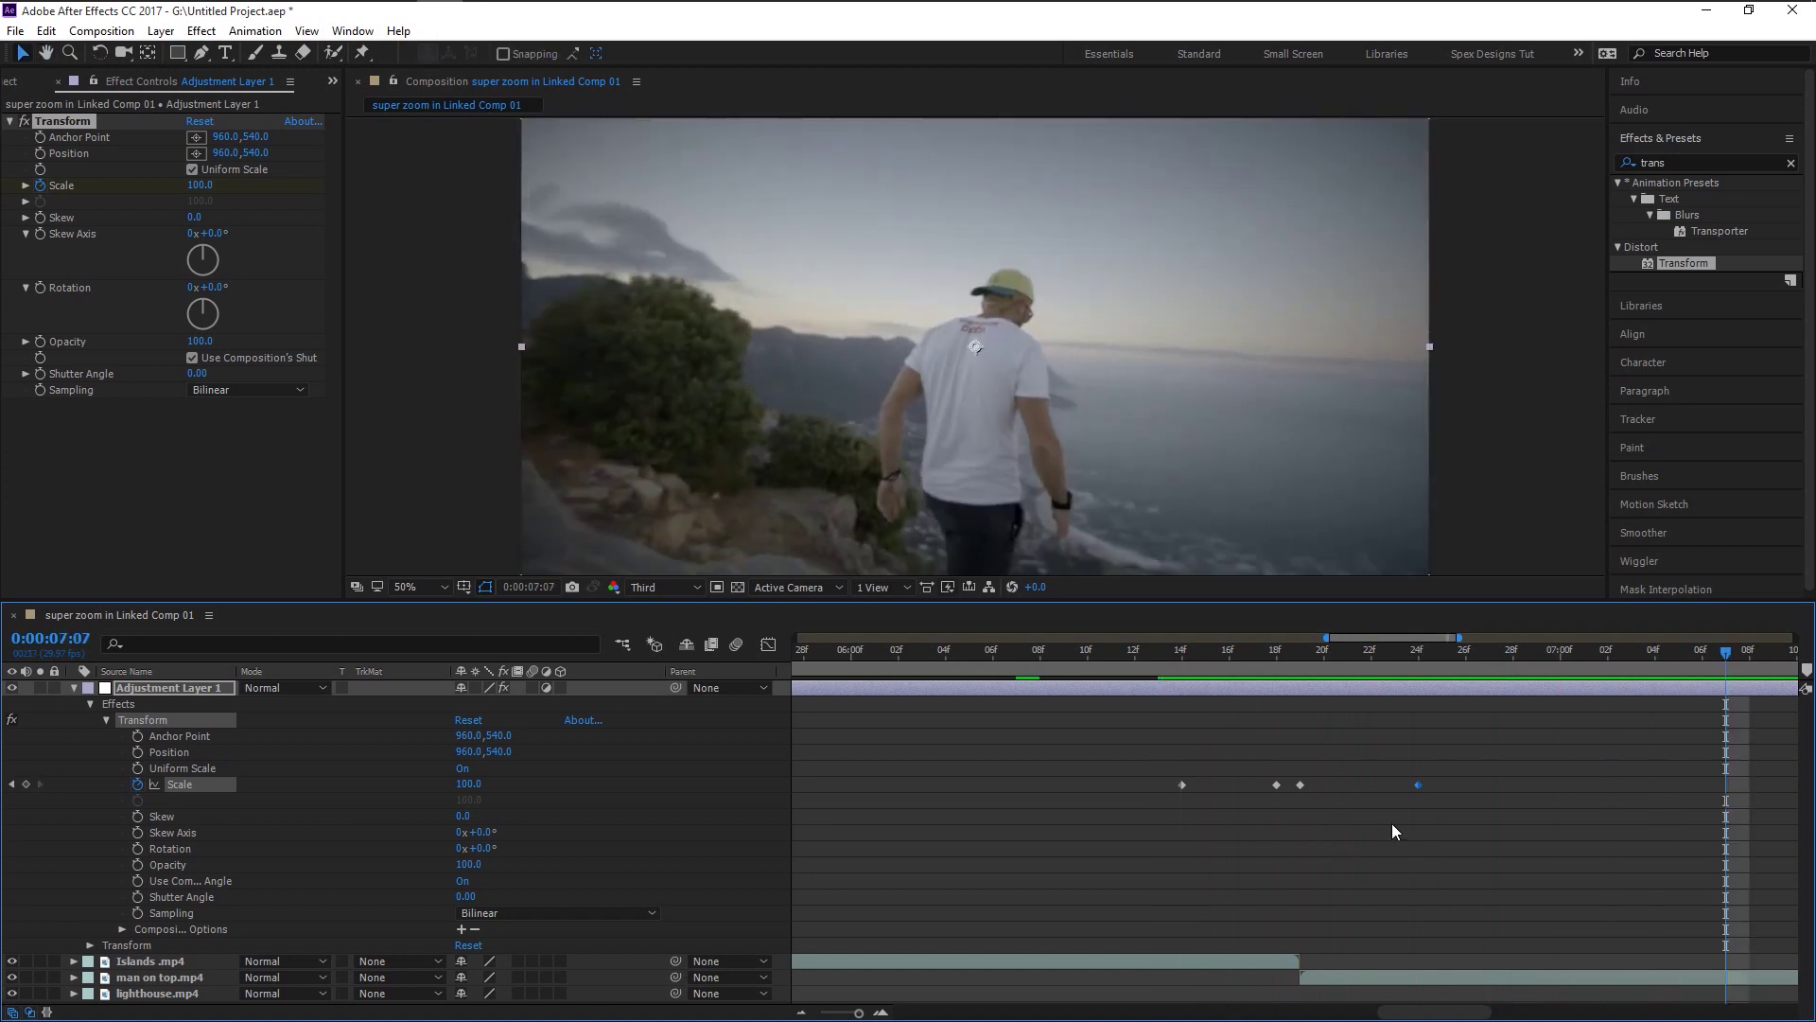
scroll(1393, 823, "up", 2)
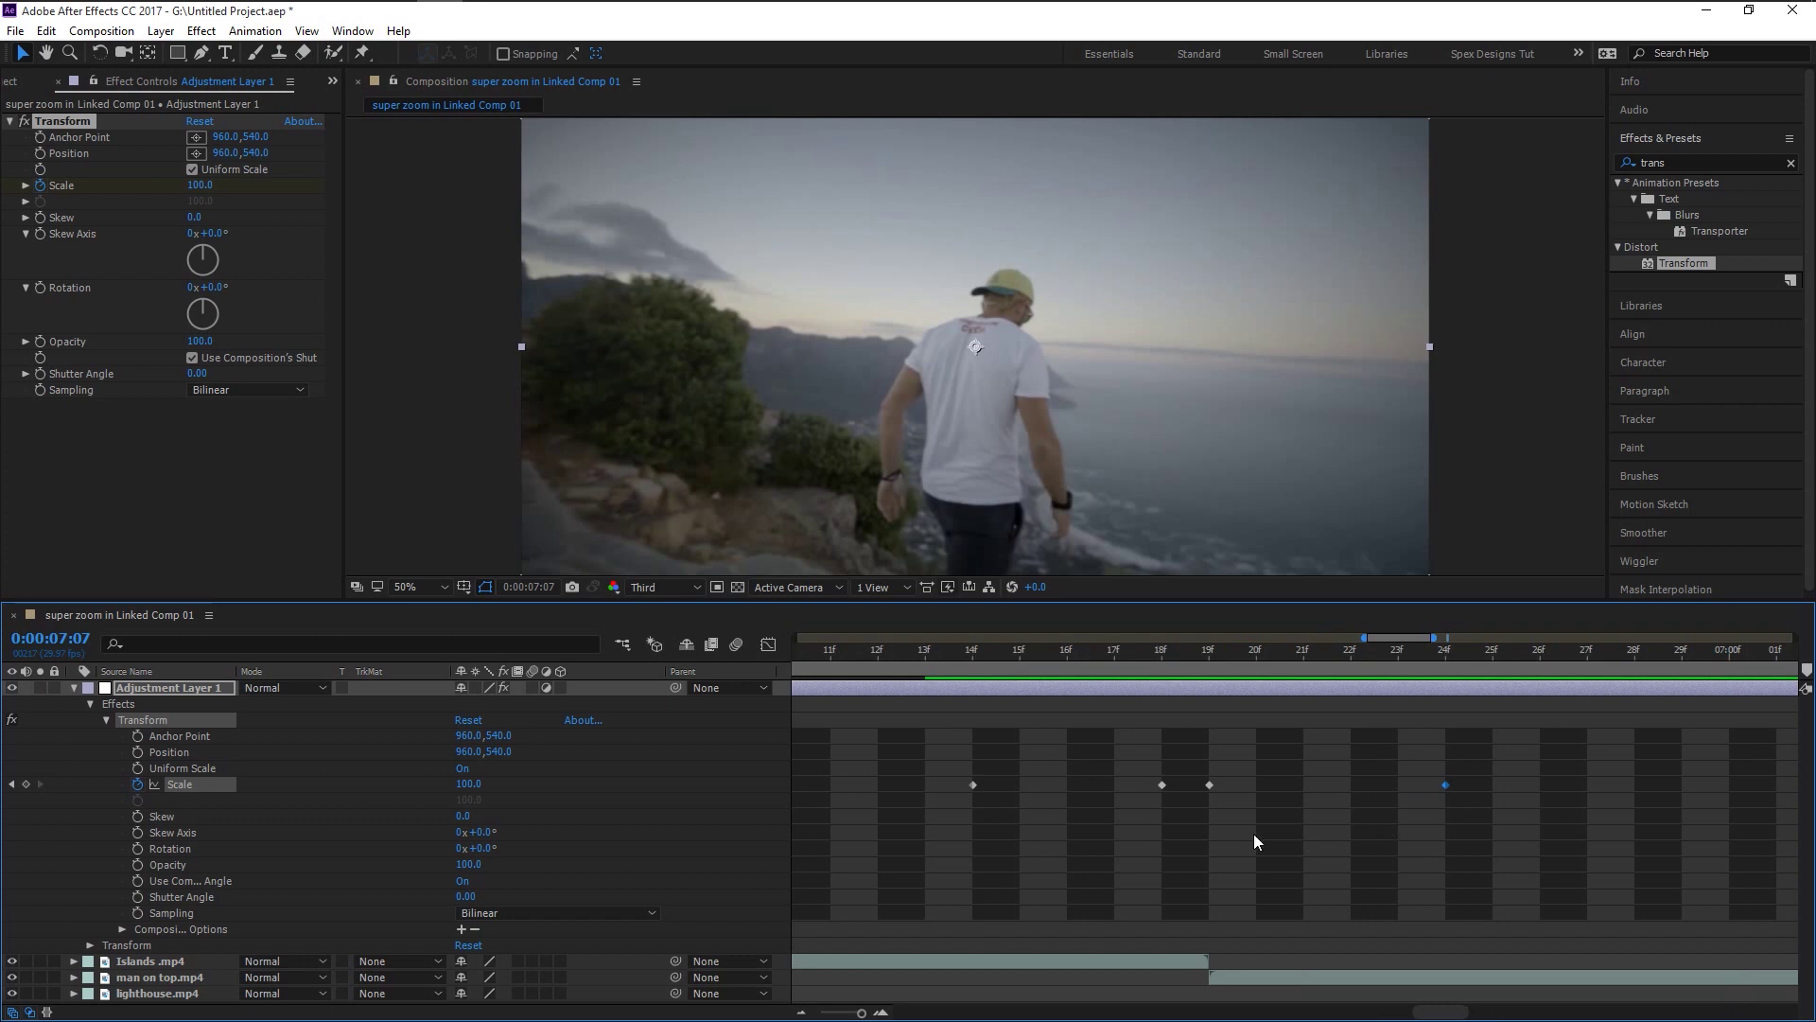
left_click(1194, 661)
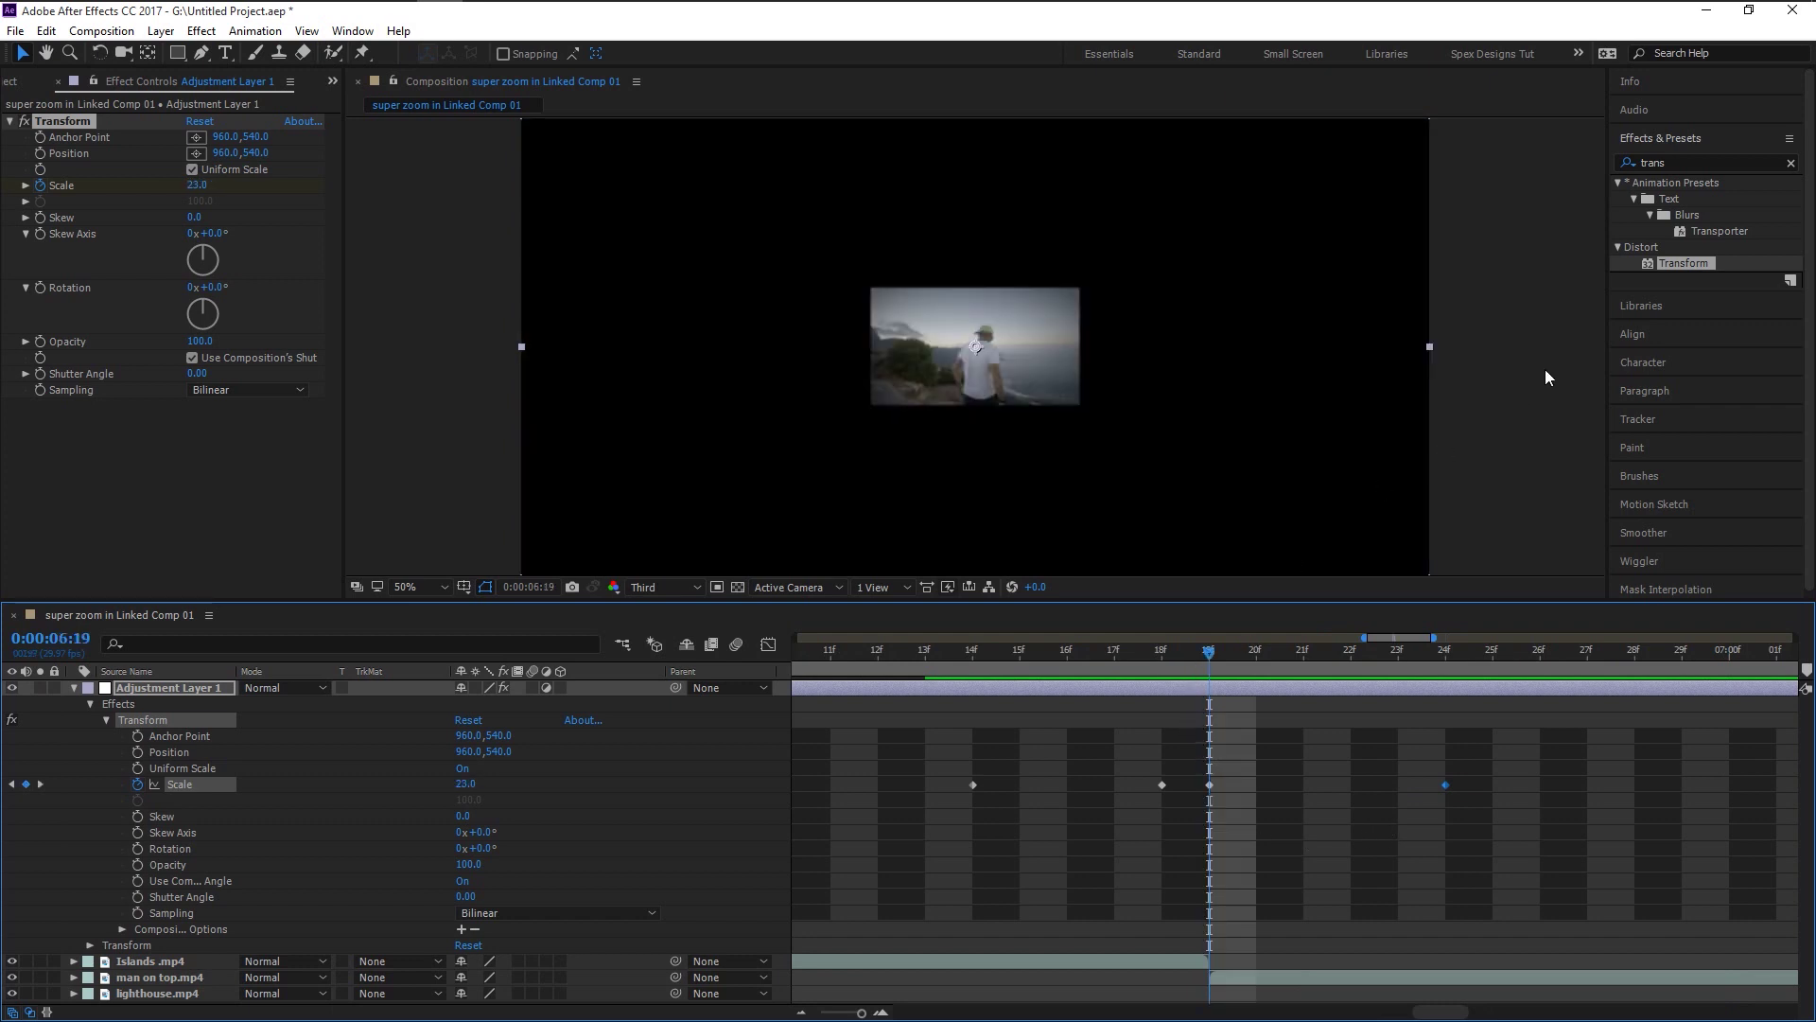
Apply the Motion Tile effect (searched as 'motion') to Adjustment Layer 1
left_click(1680, 166)
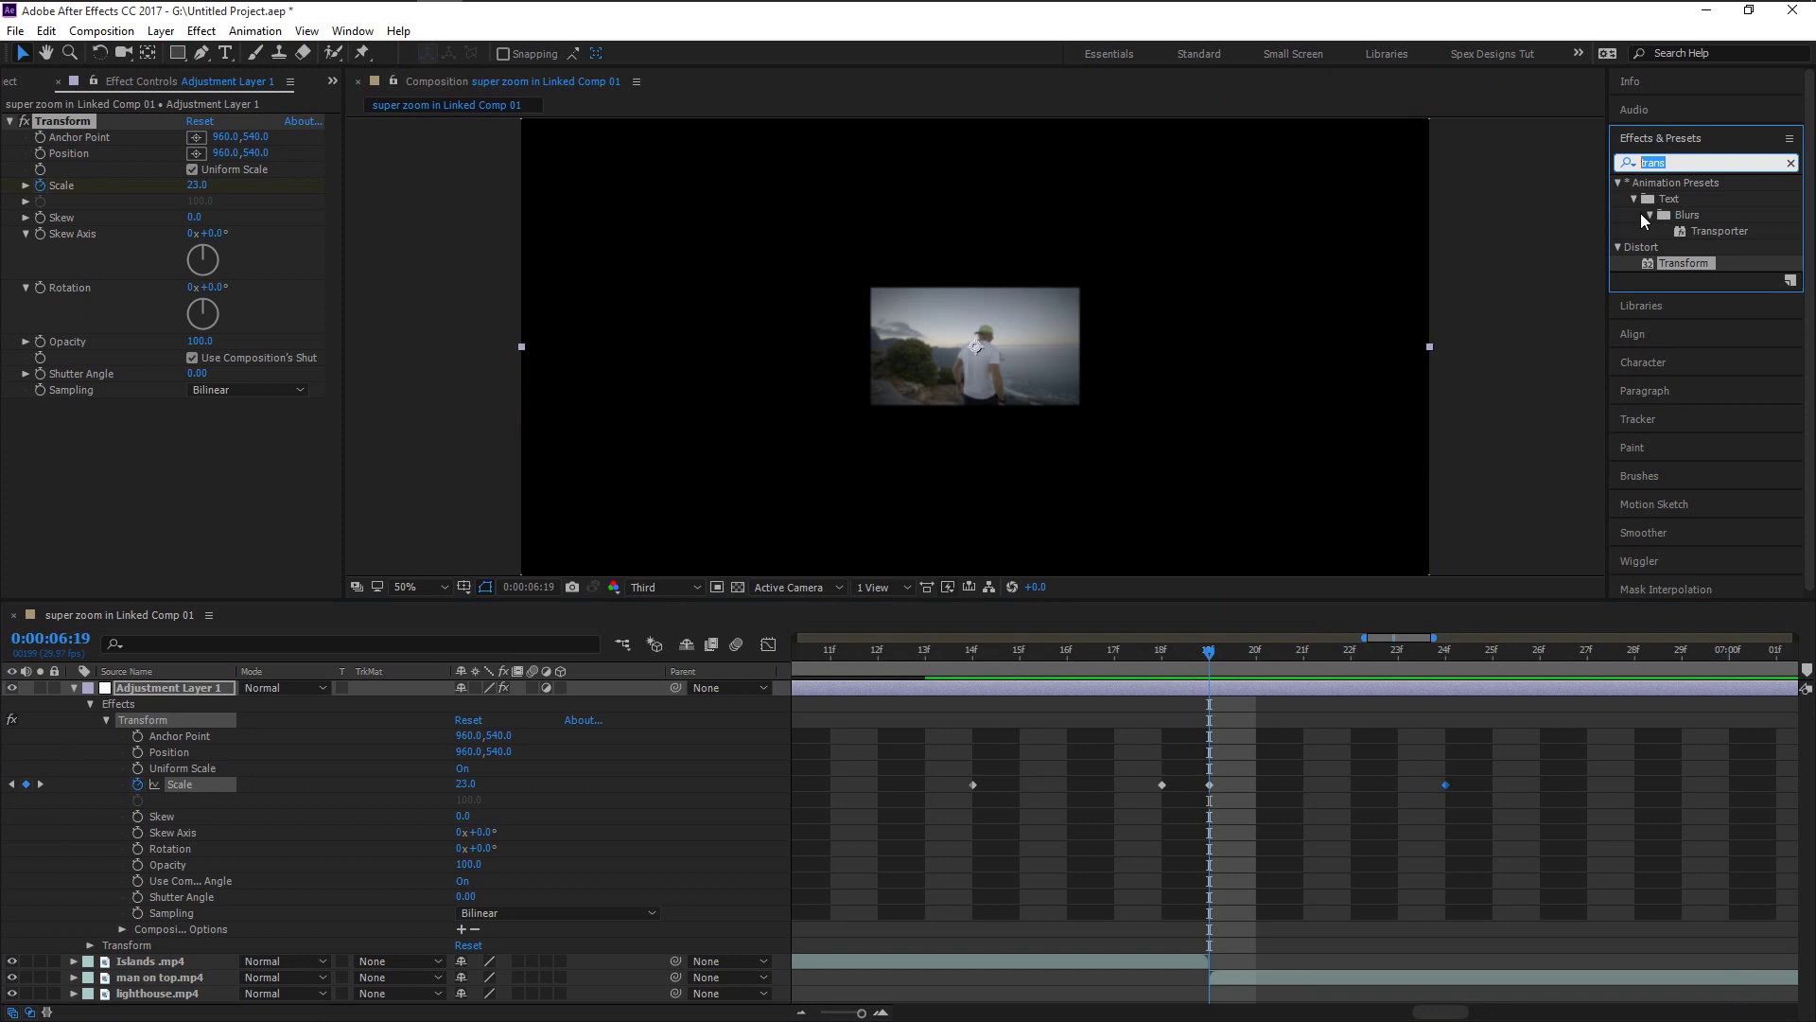
type("motion")
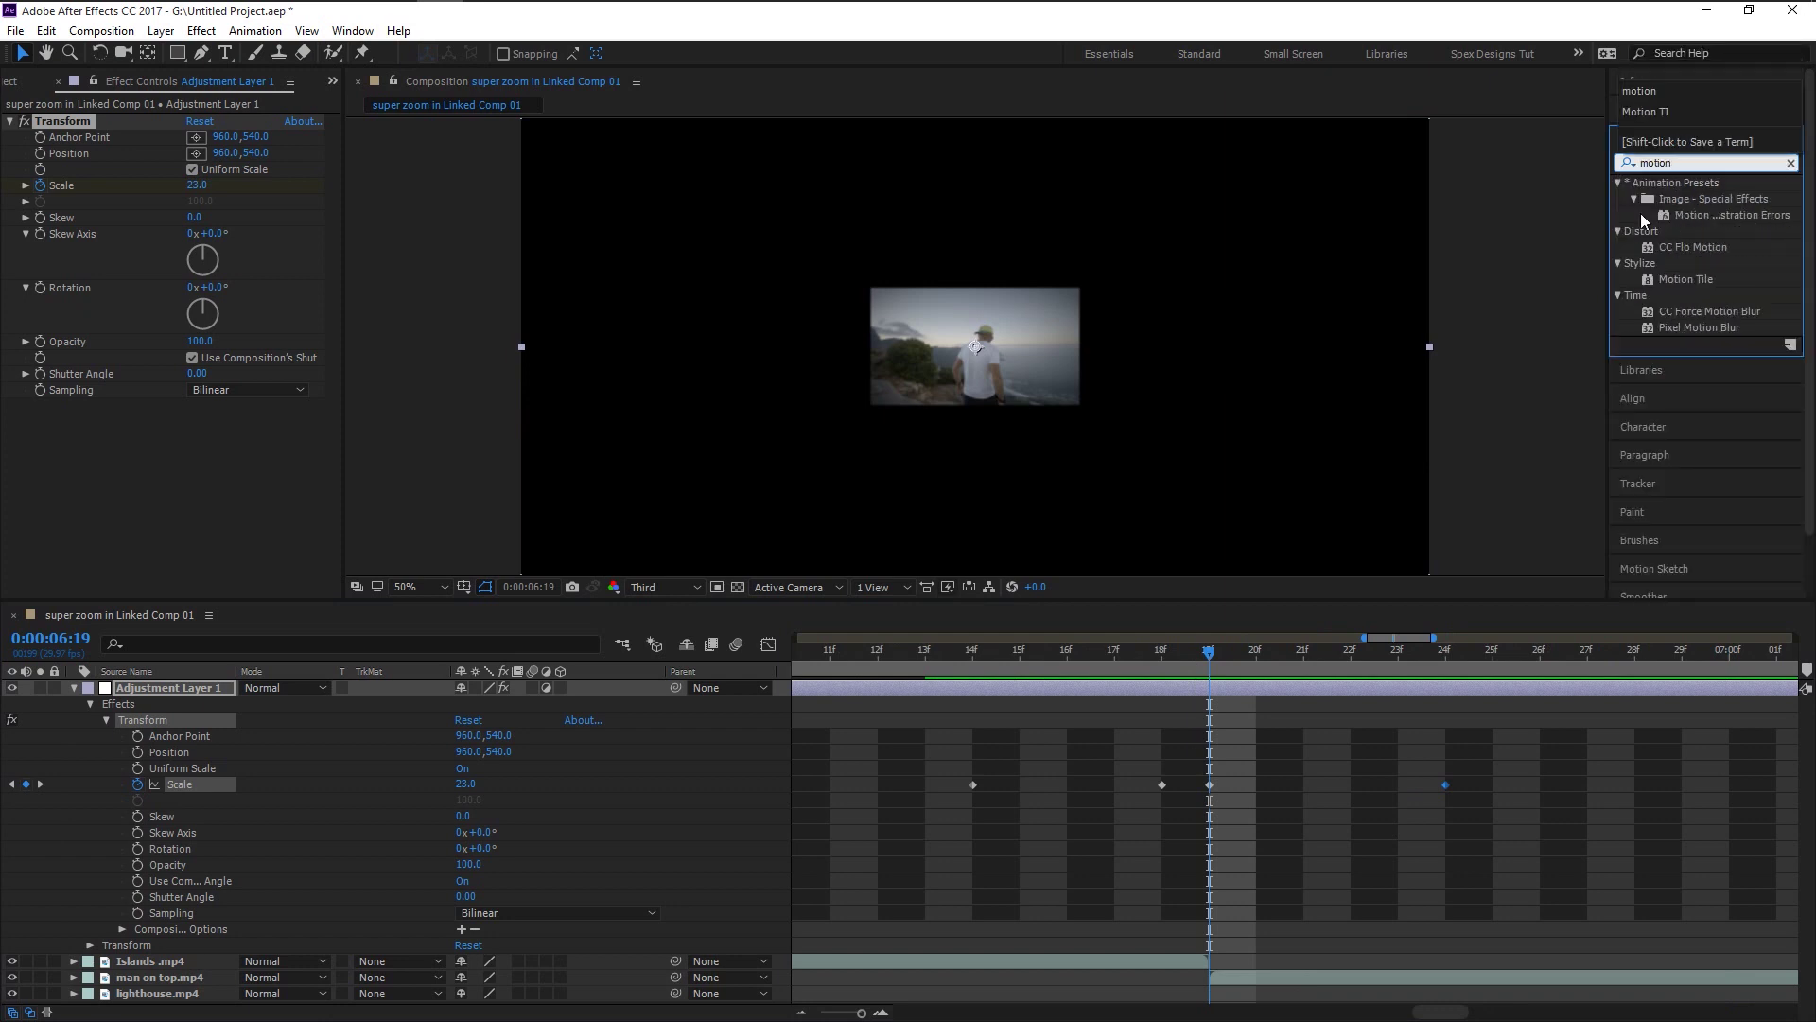
left_click_drag(1665, 276, 174, 715)
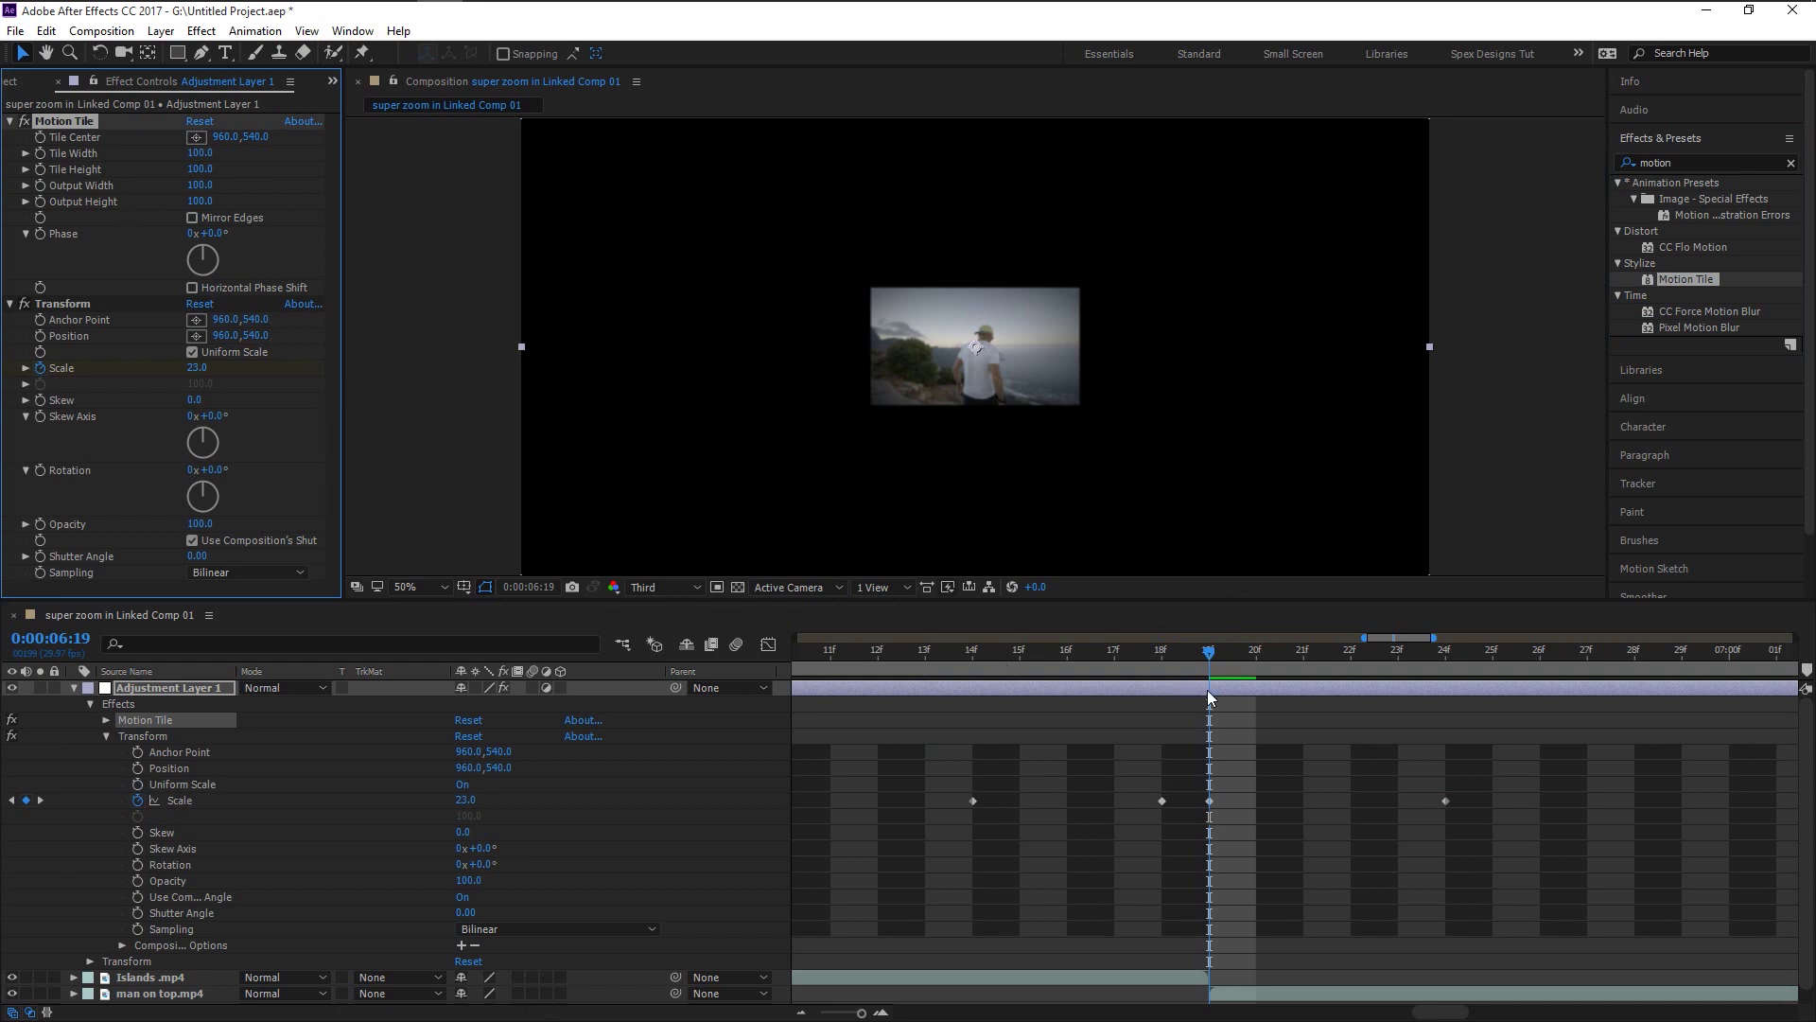
Keyframe Output Width/Height at 6:18, enable Mirror Edges, and set 600 by 490 at 6:19
left_click(1162, 651)
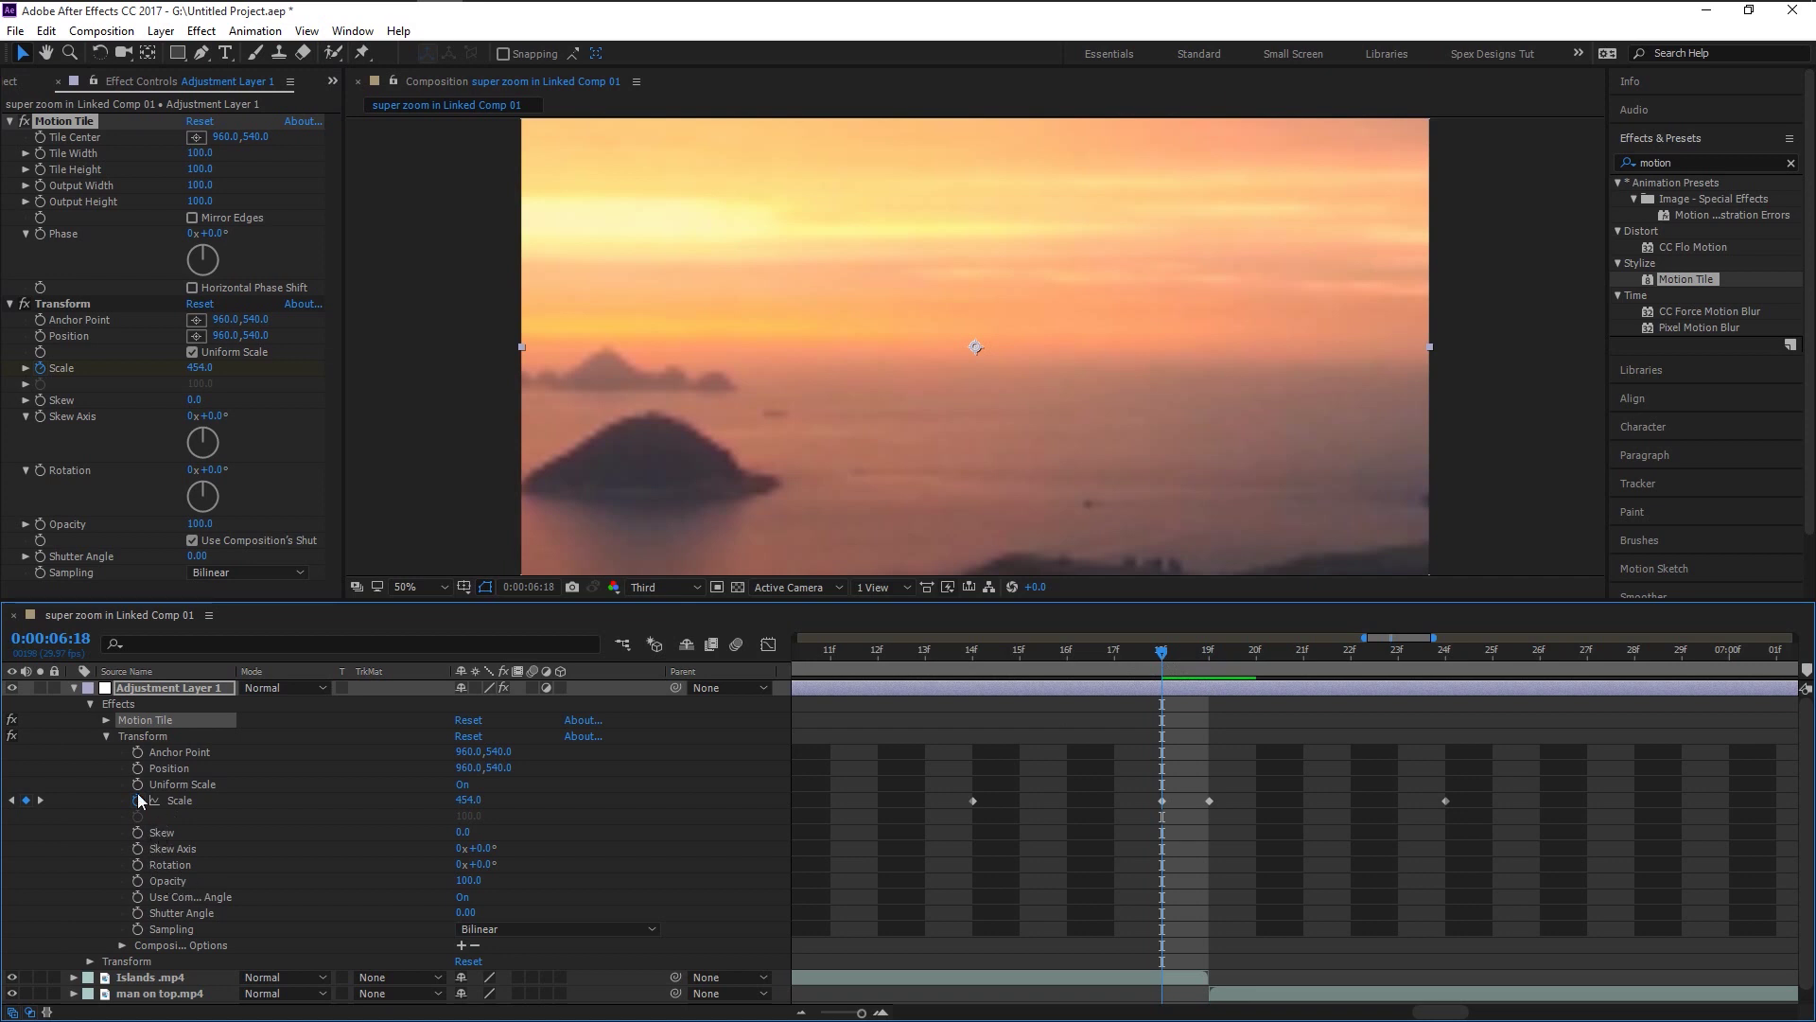
left_click(105, 721)
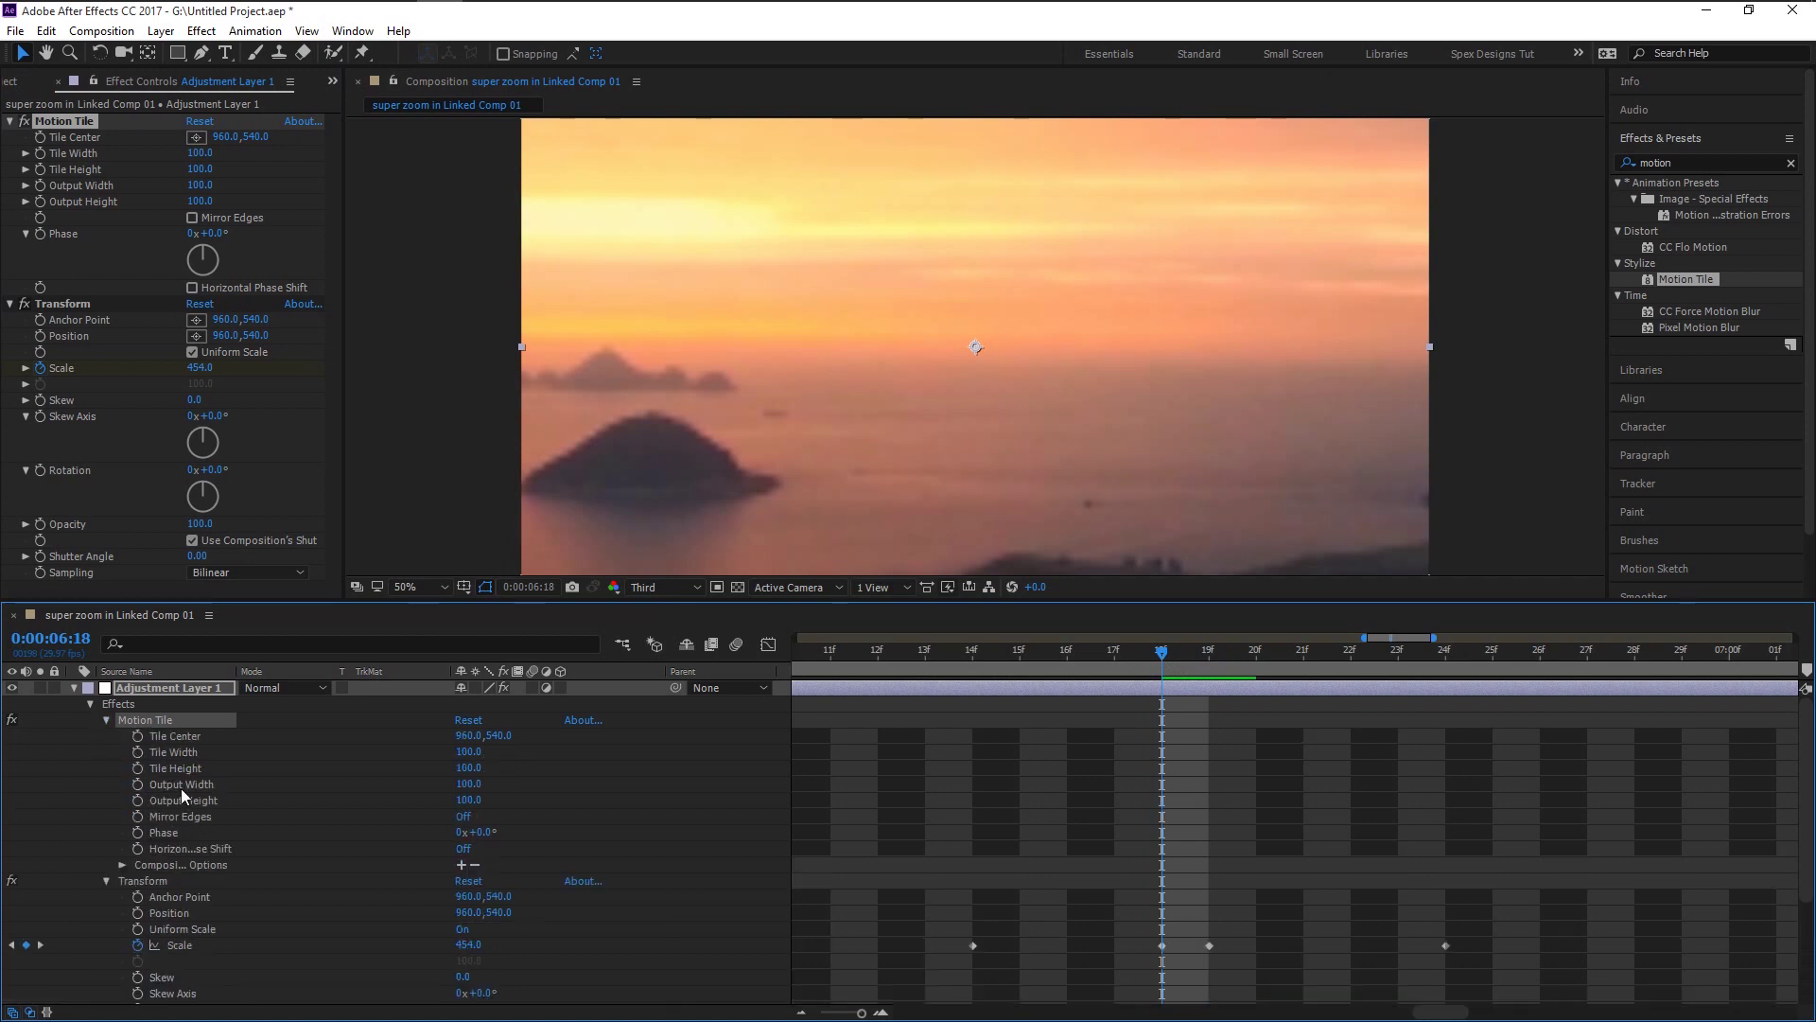
left_click(140, 784)
left_click(138, 800)
left_click(191, 218)
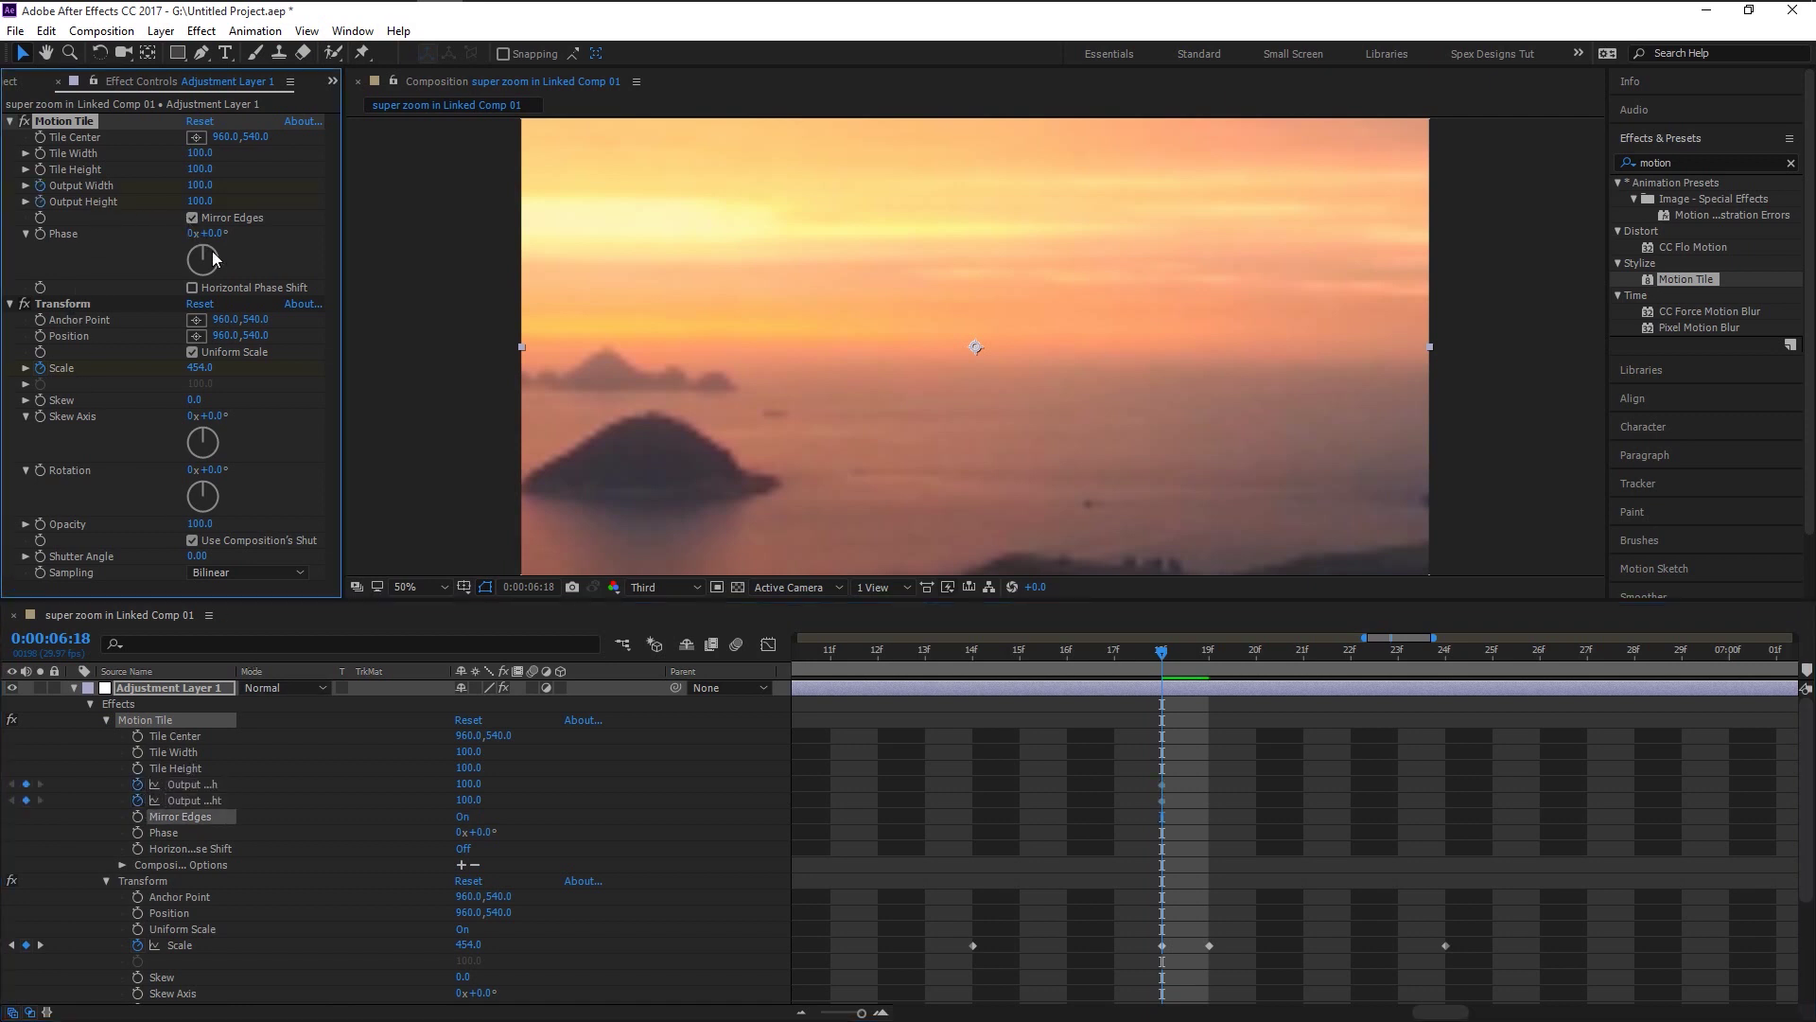
left_click(1210, 654)
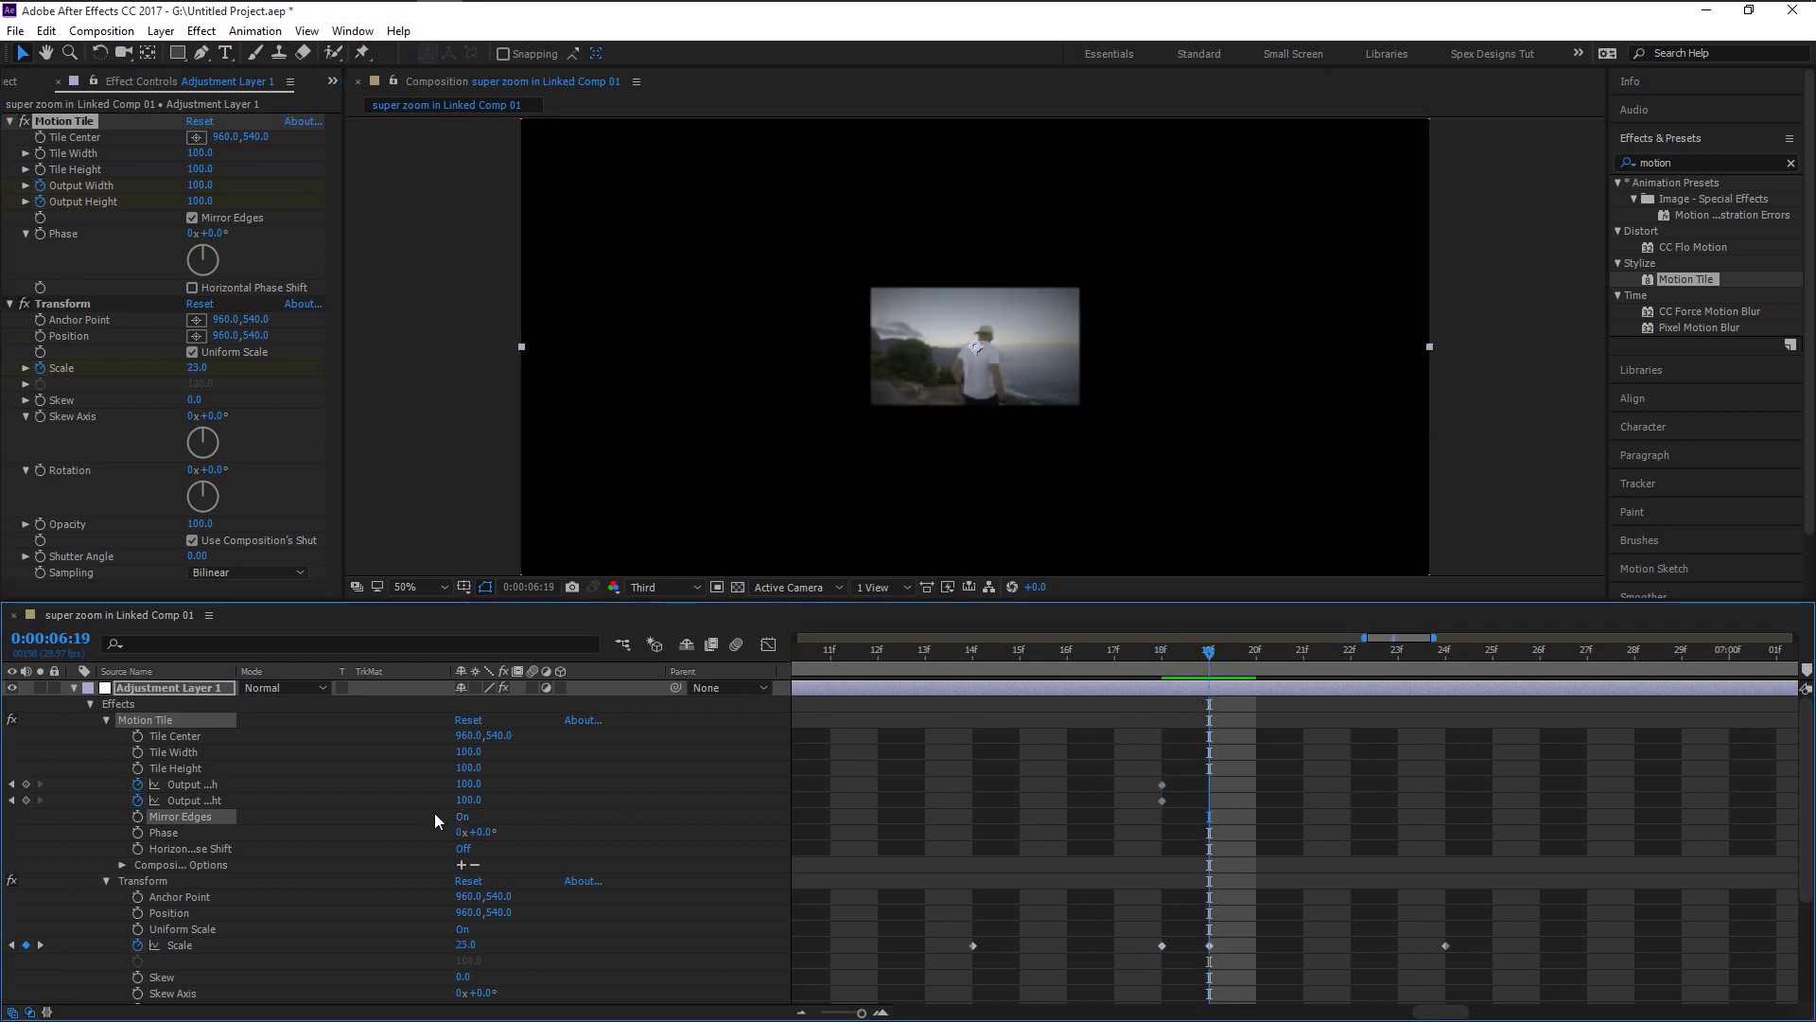
left_click_drag(468, 800, 521, 783)
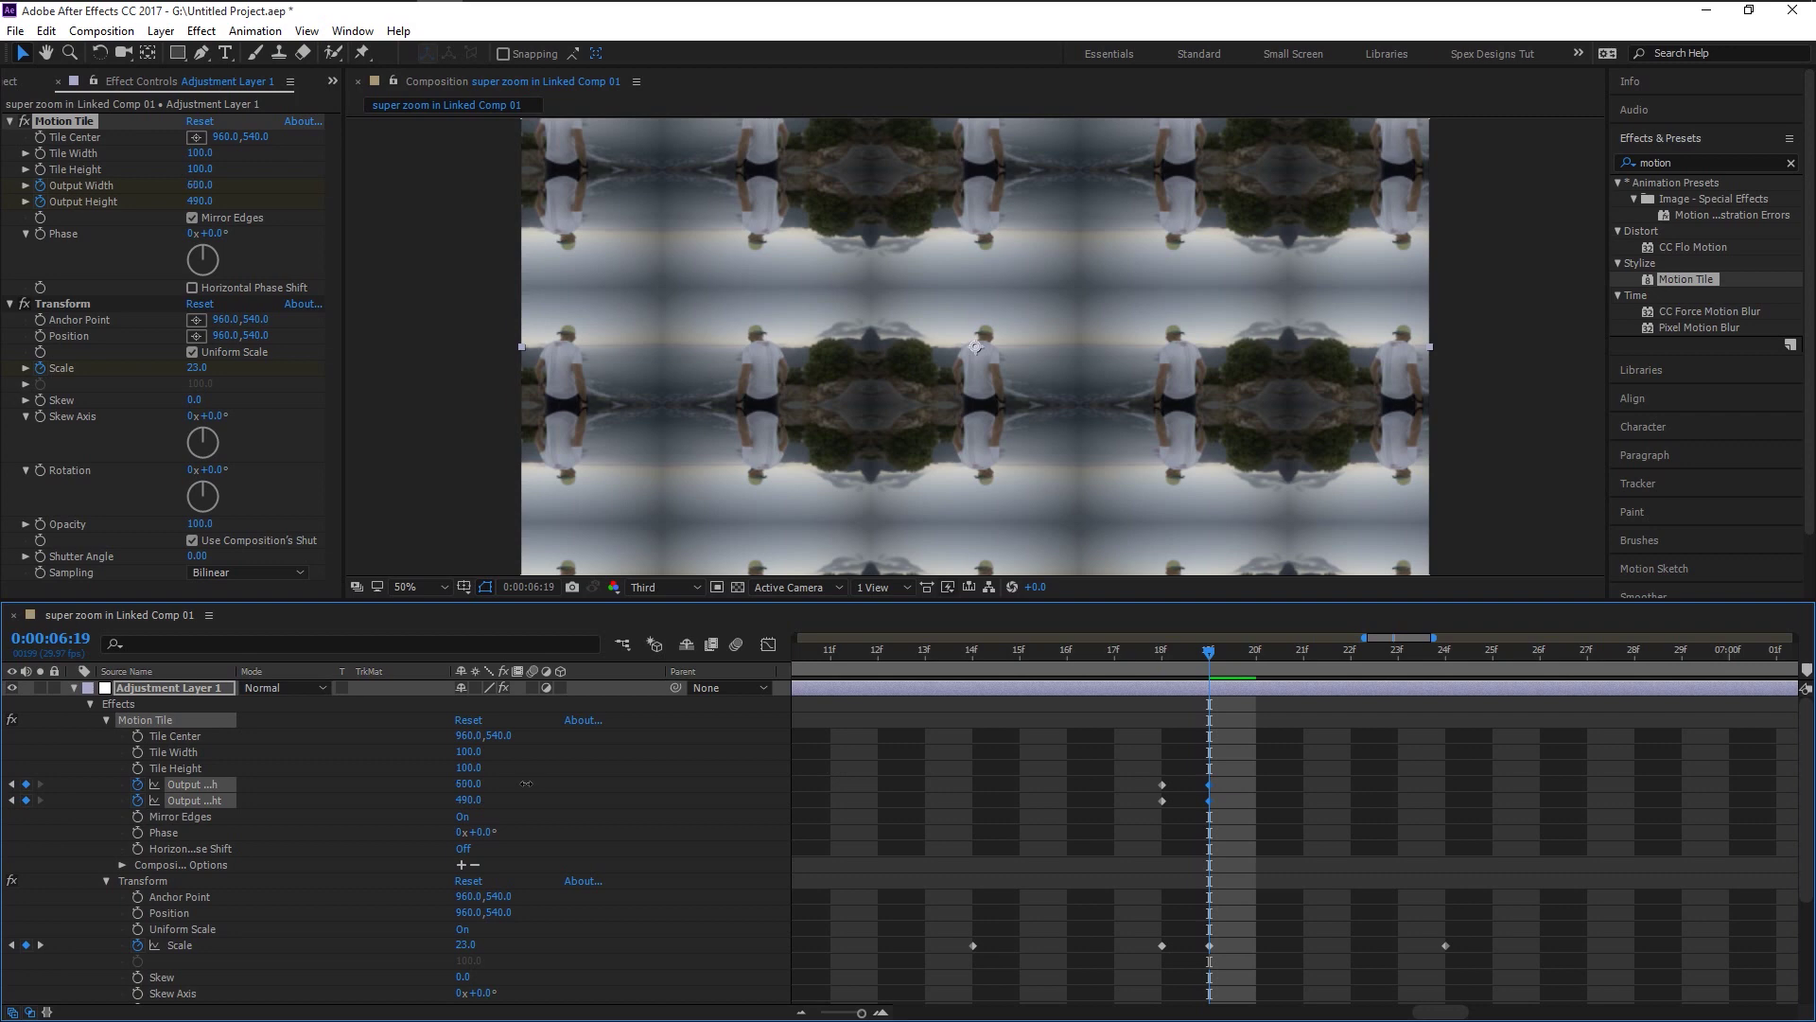
Compare Mirror Edges off and on, then key Output Height and Width back to 100 at 6:24
left_click(195, 217)
left_click(194, 218)
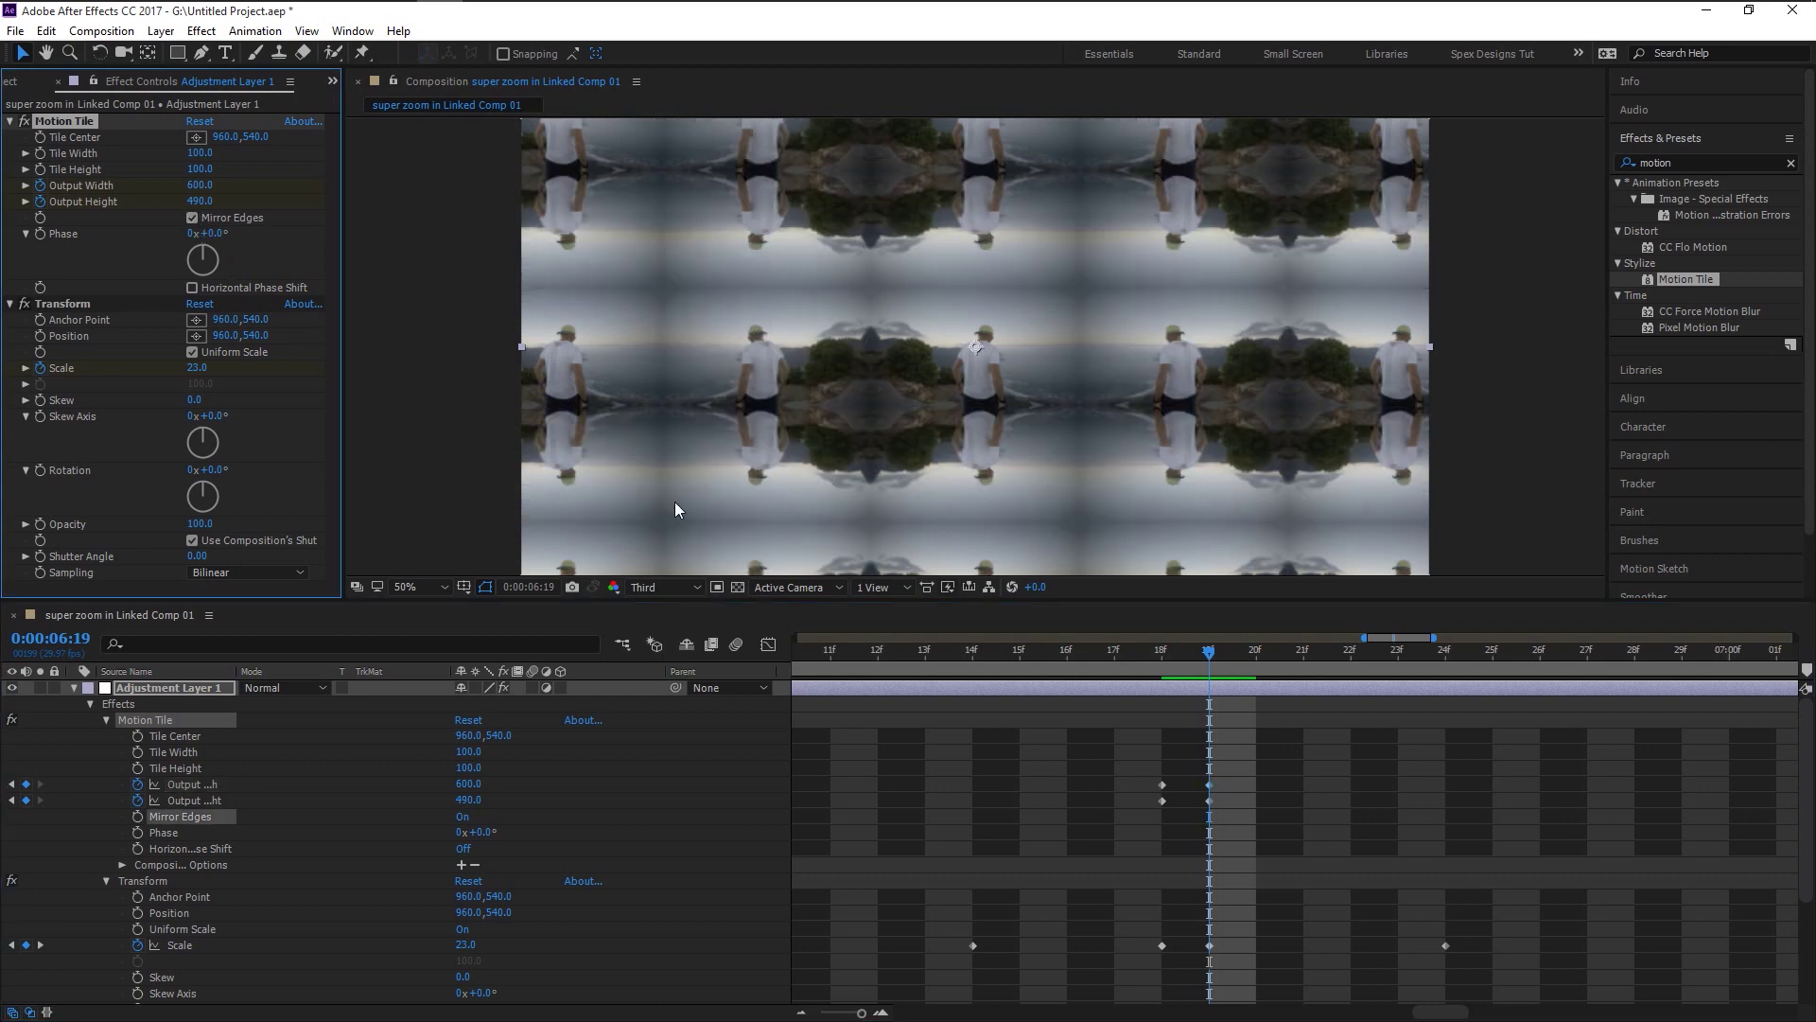
scroll(1326, 827, "down", 1)
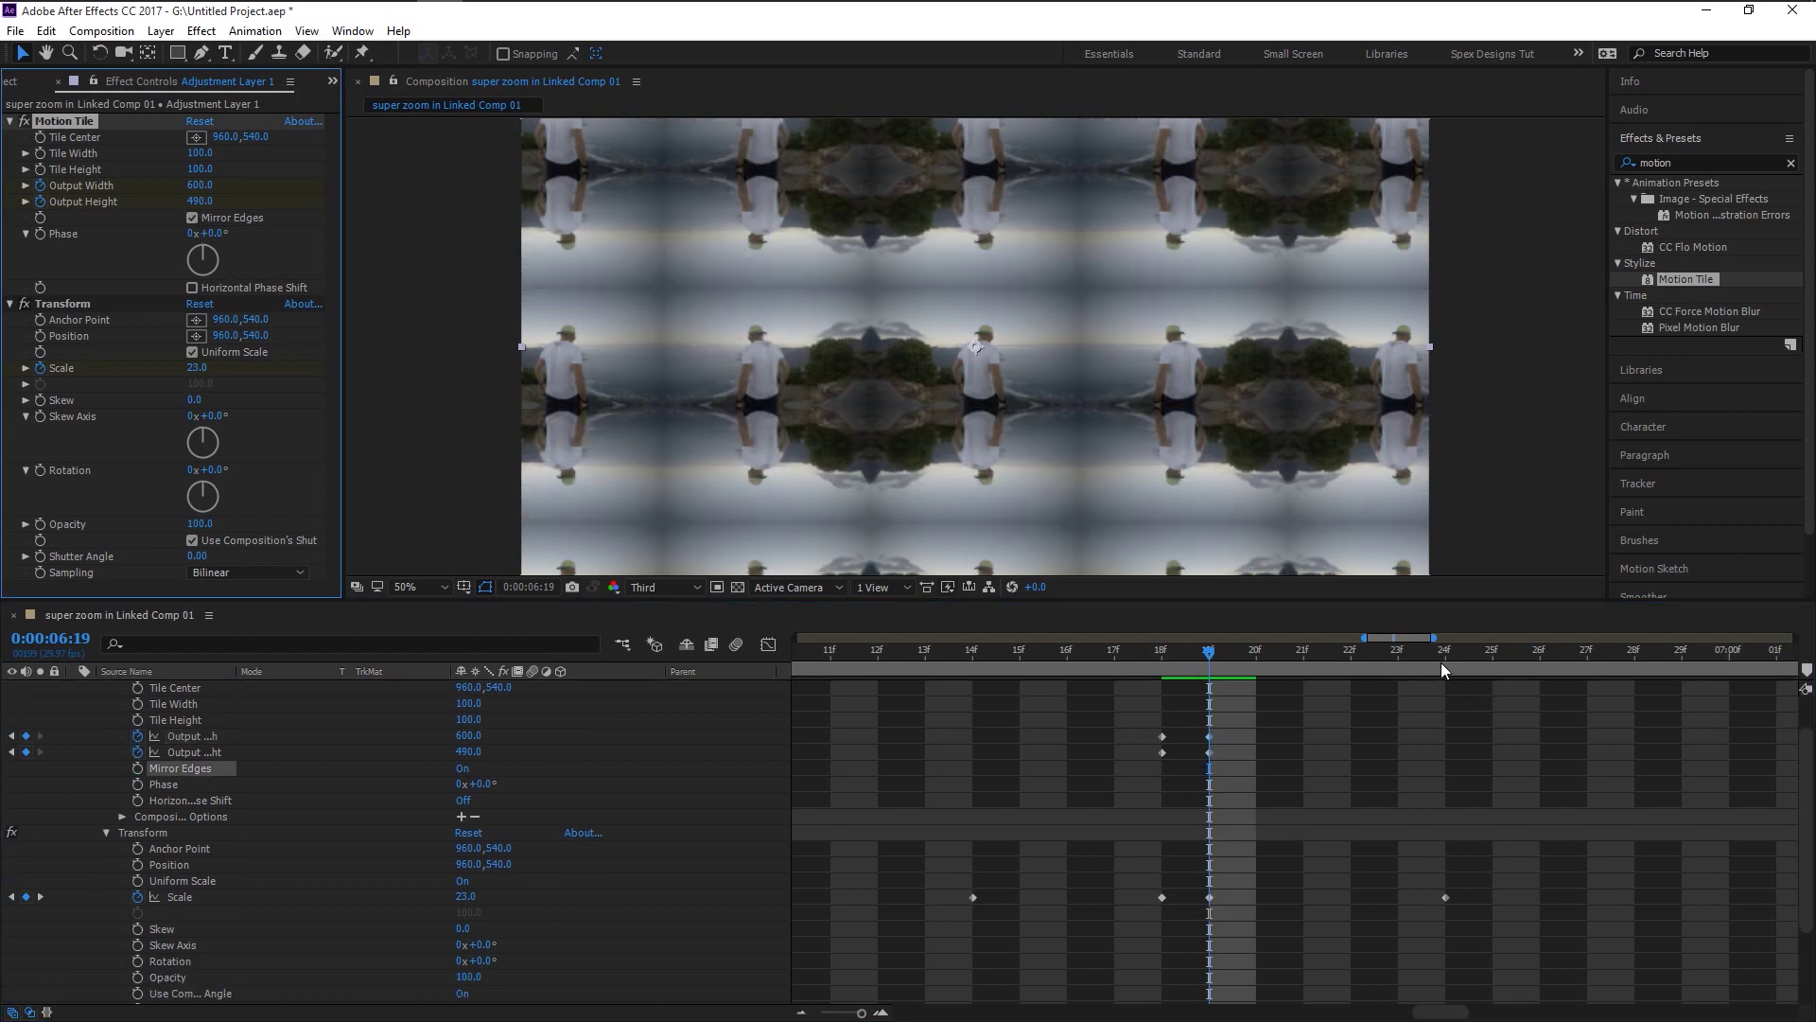
left_click(1442, 667)
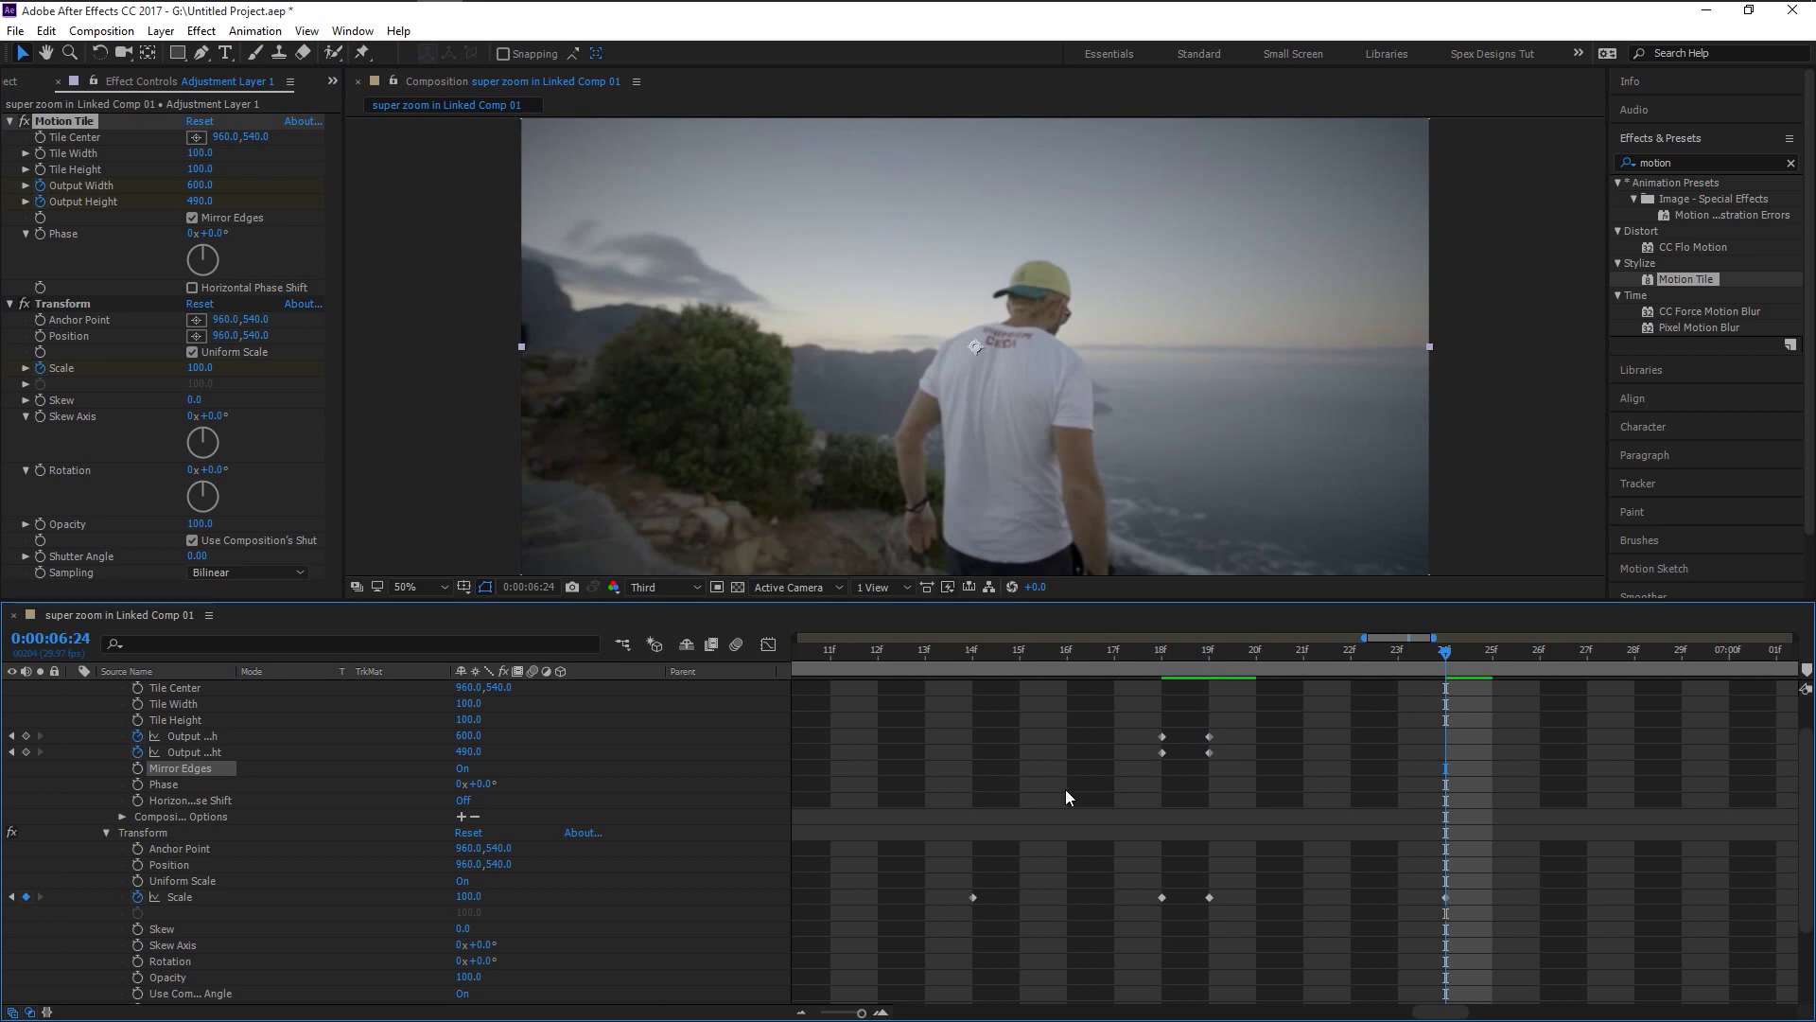
left_click(201, 751)
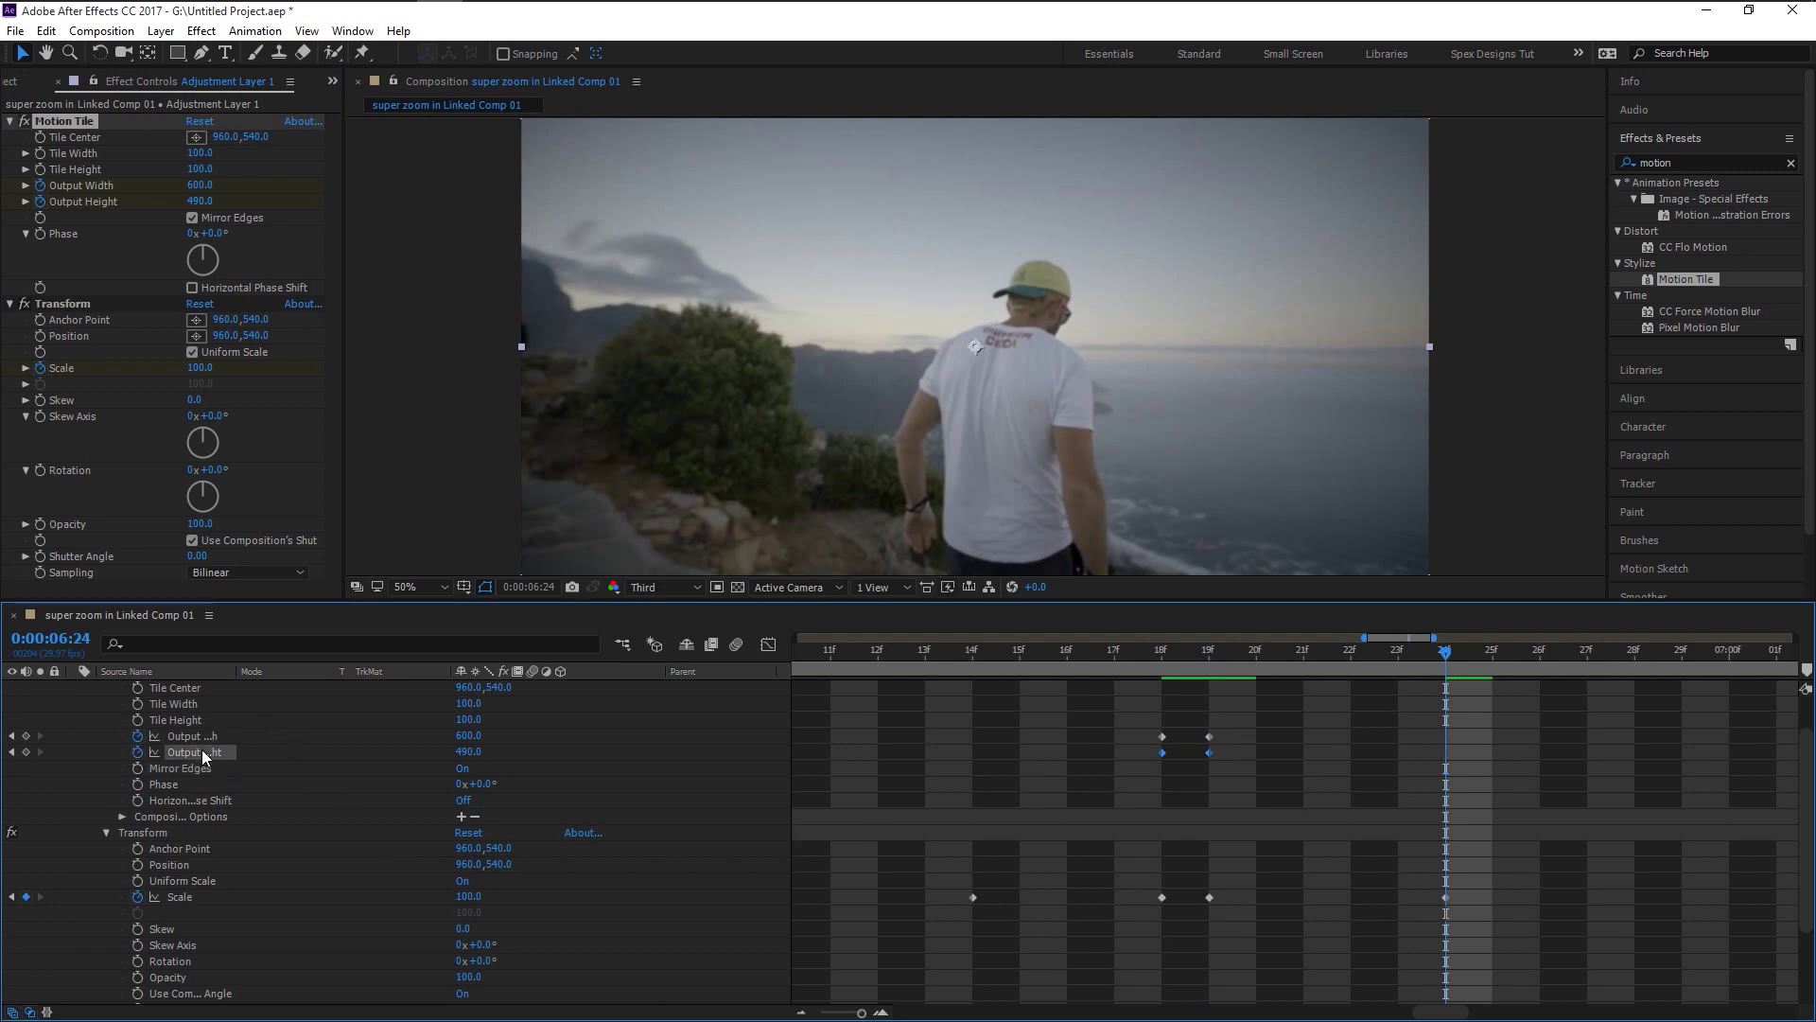
left_click(470, 752)
type("100")
key("Return")
left_click(468, 735)
type("100")
key("Return")
Preview the transition from 6:14 and zoom the timeline in to individual frames
left_click_drag(1159, 667, 961, 712)
key("minus")
key("space")
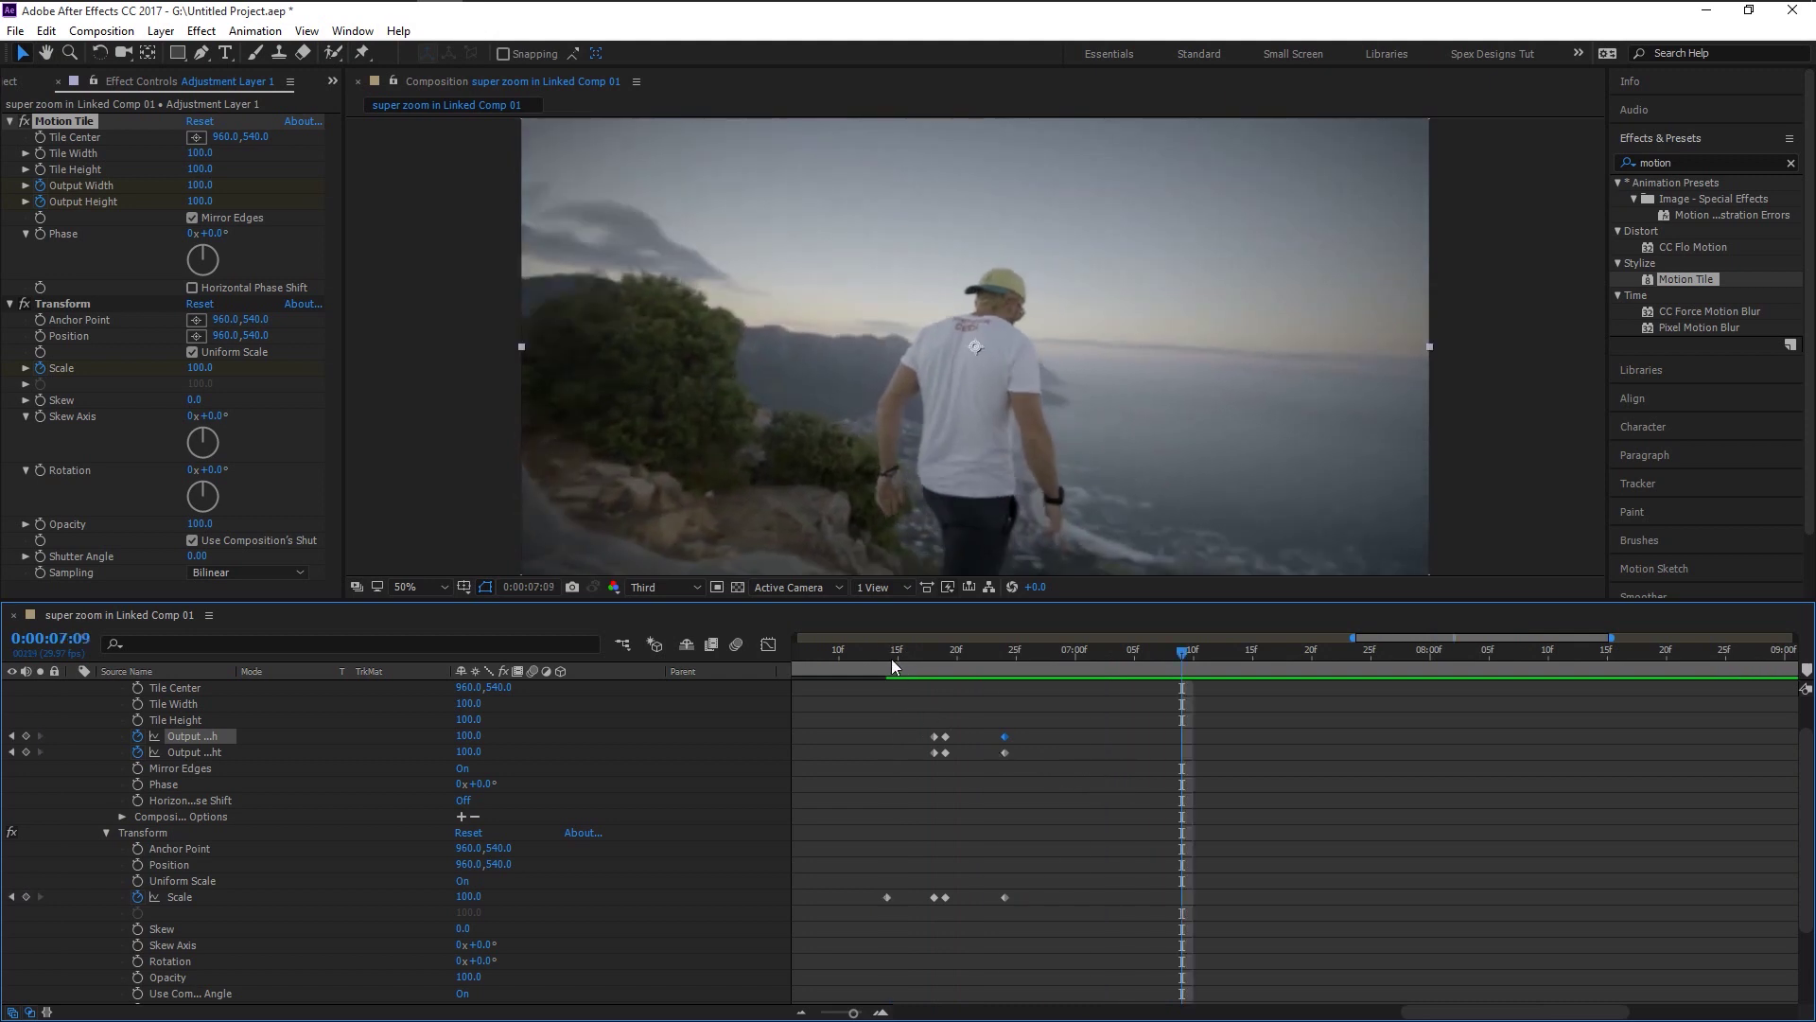
key("space")
key("space")
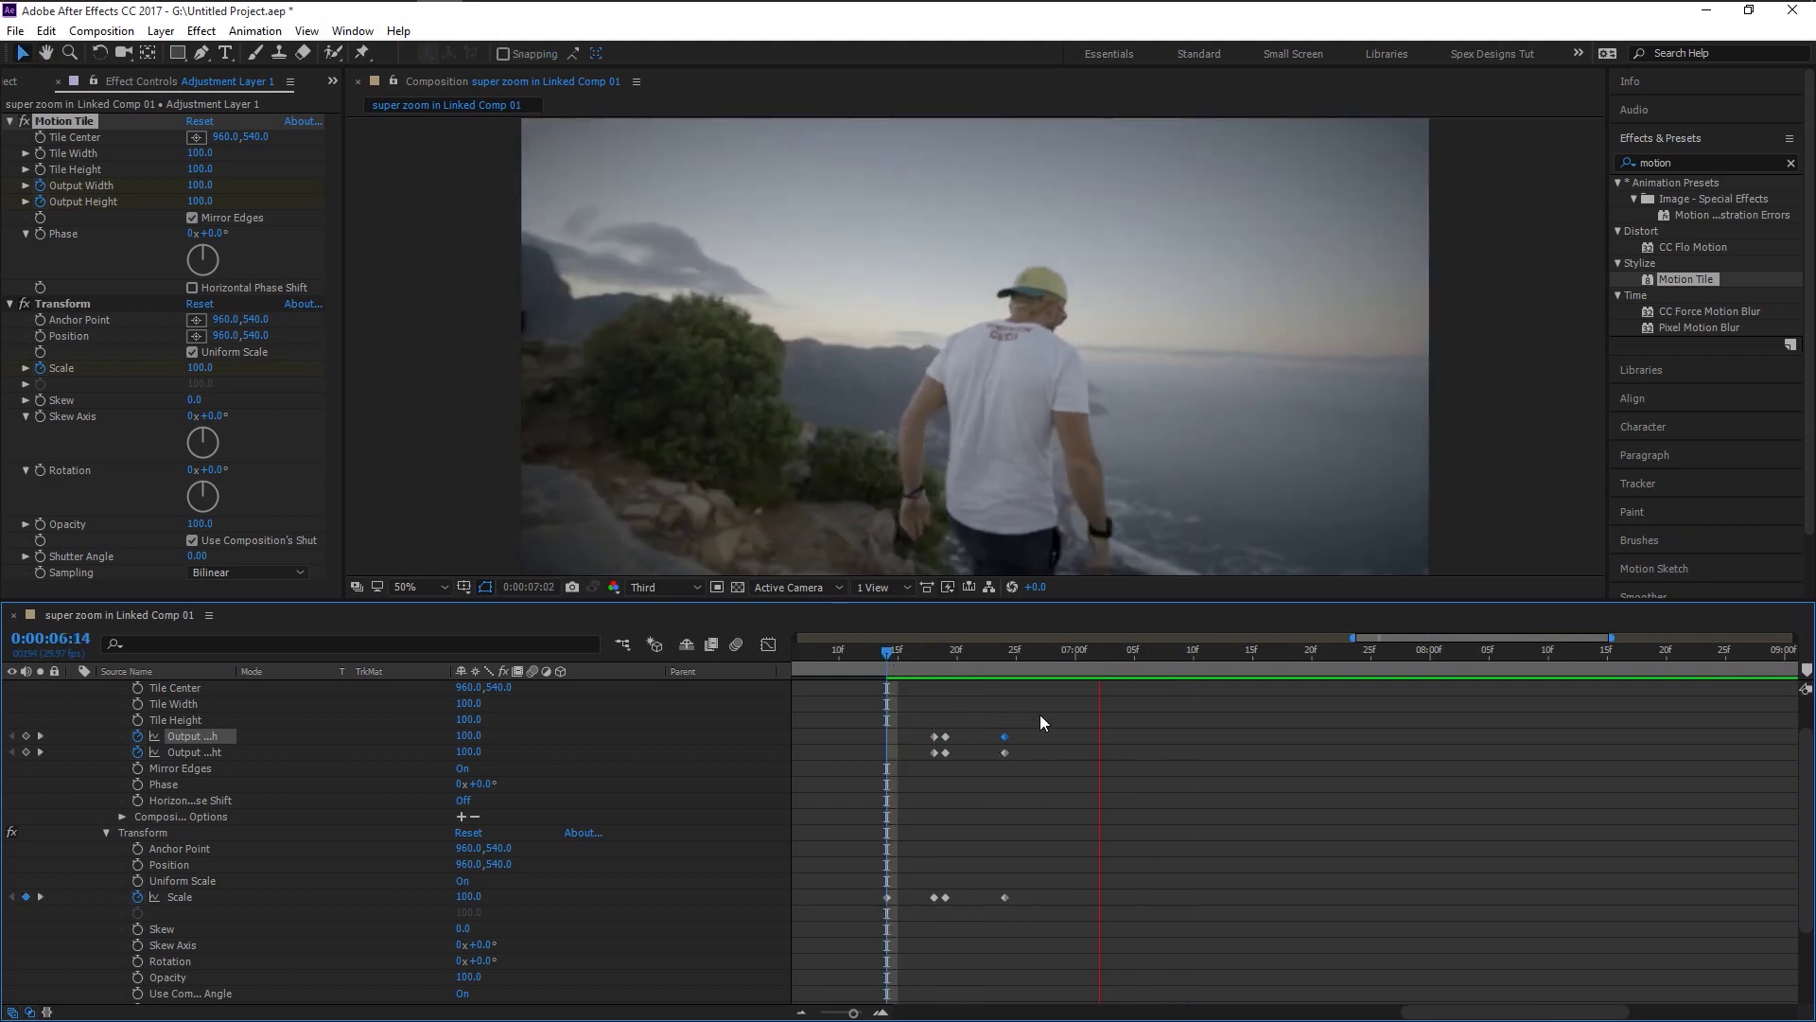
key("space")
key("equal")
key("equal")
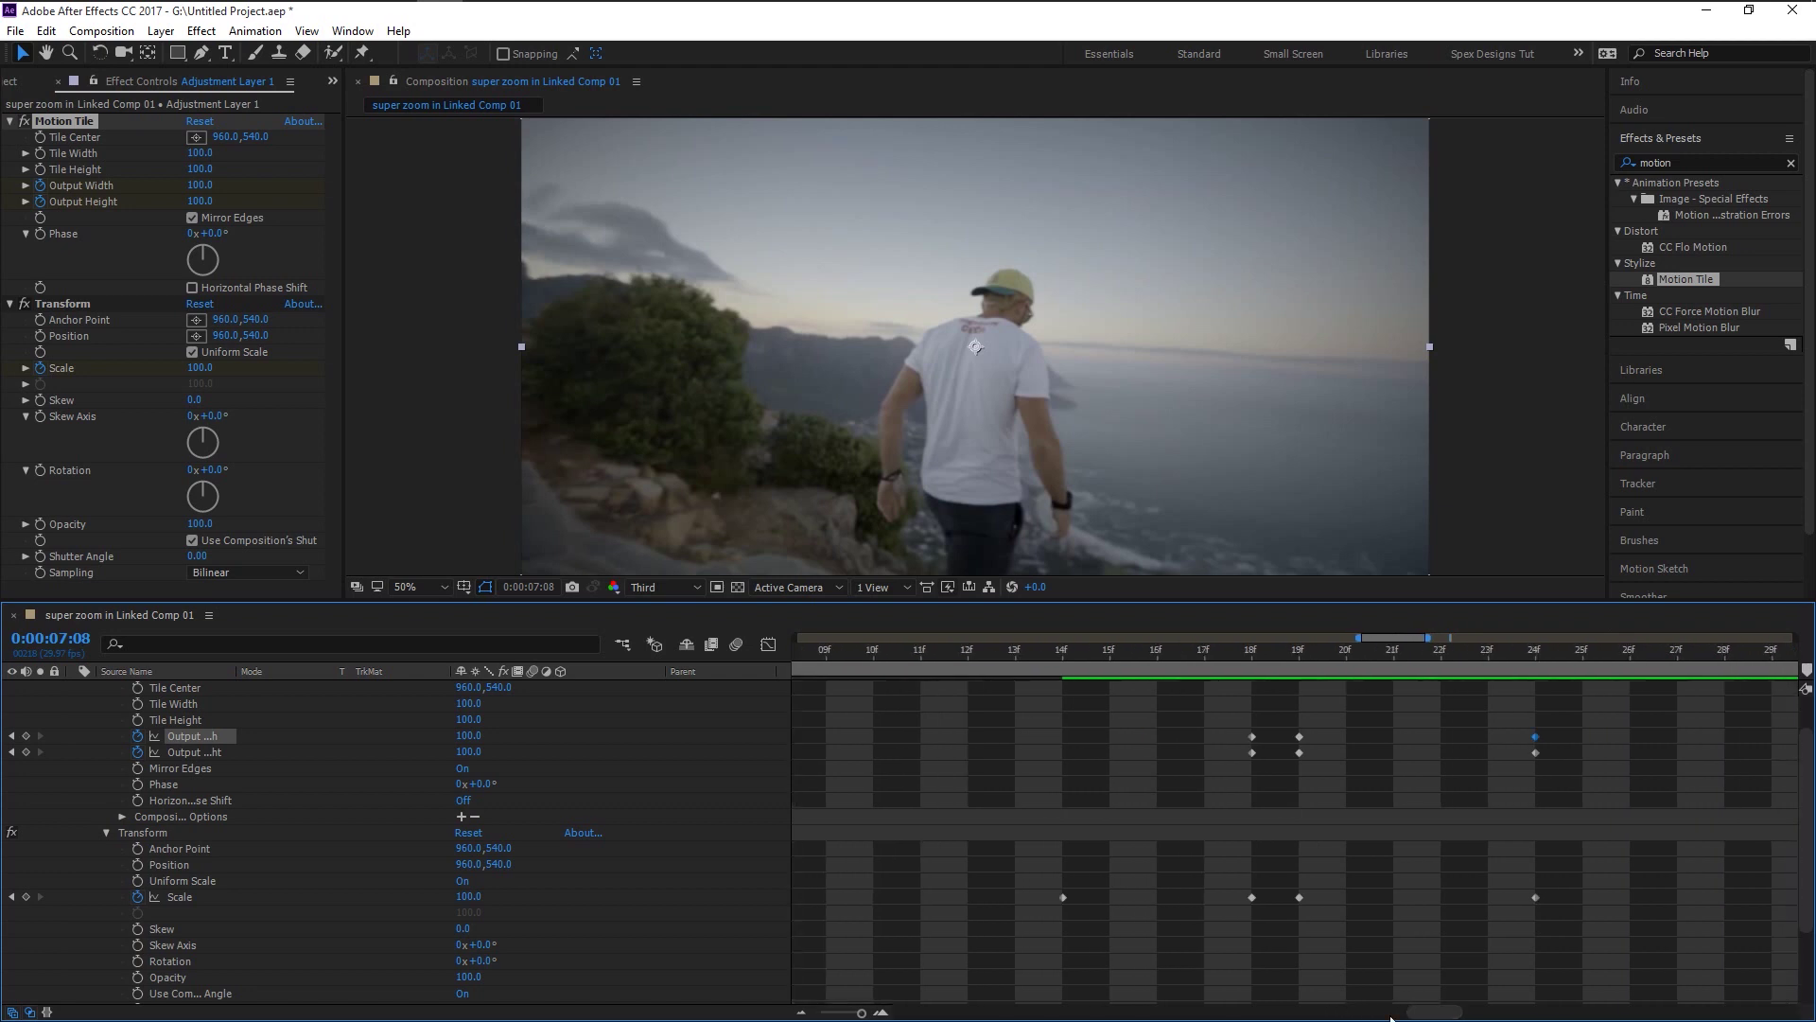
scroll(1022, 806, "down", 2)
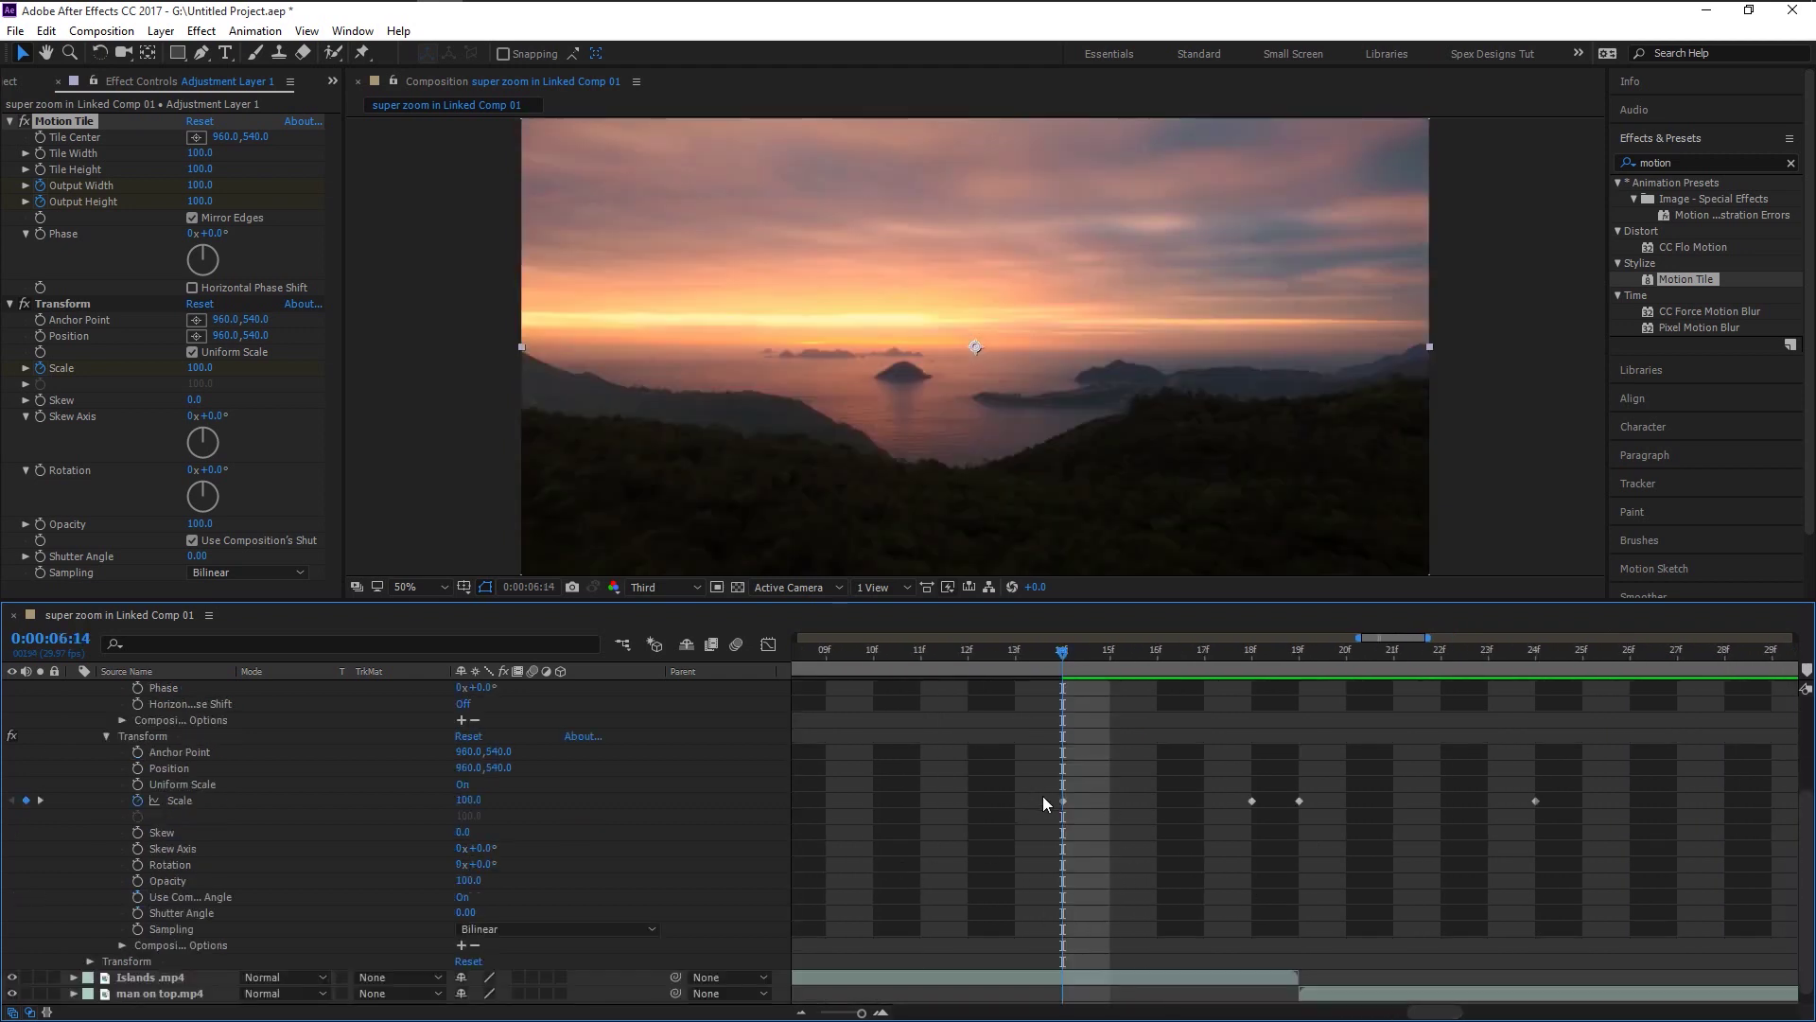
Find the Offset effect in Effects & Presets and apply it to Adjustment Layer 1
left_click(1686, 163)
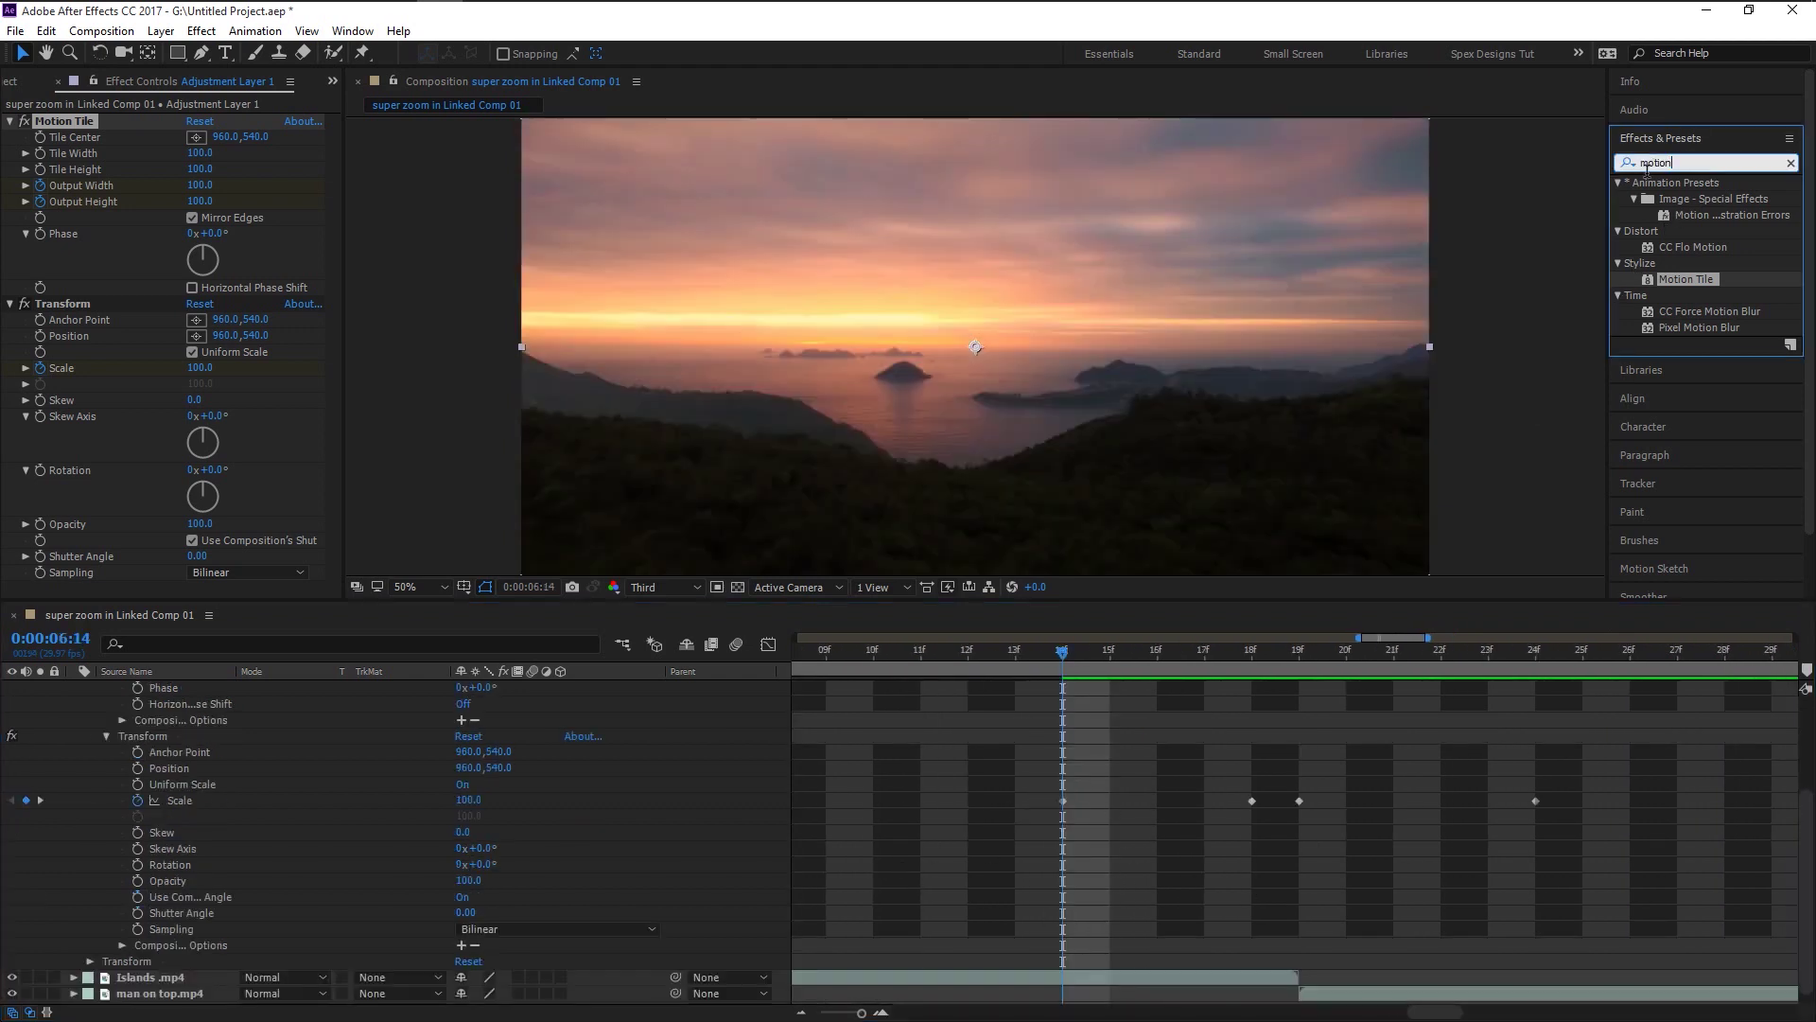
type("offset")
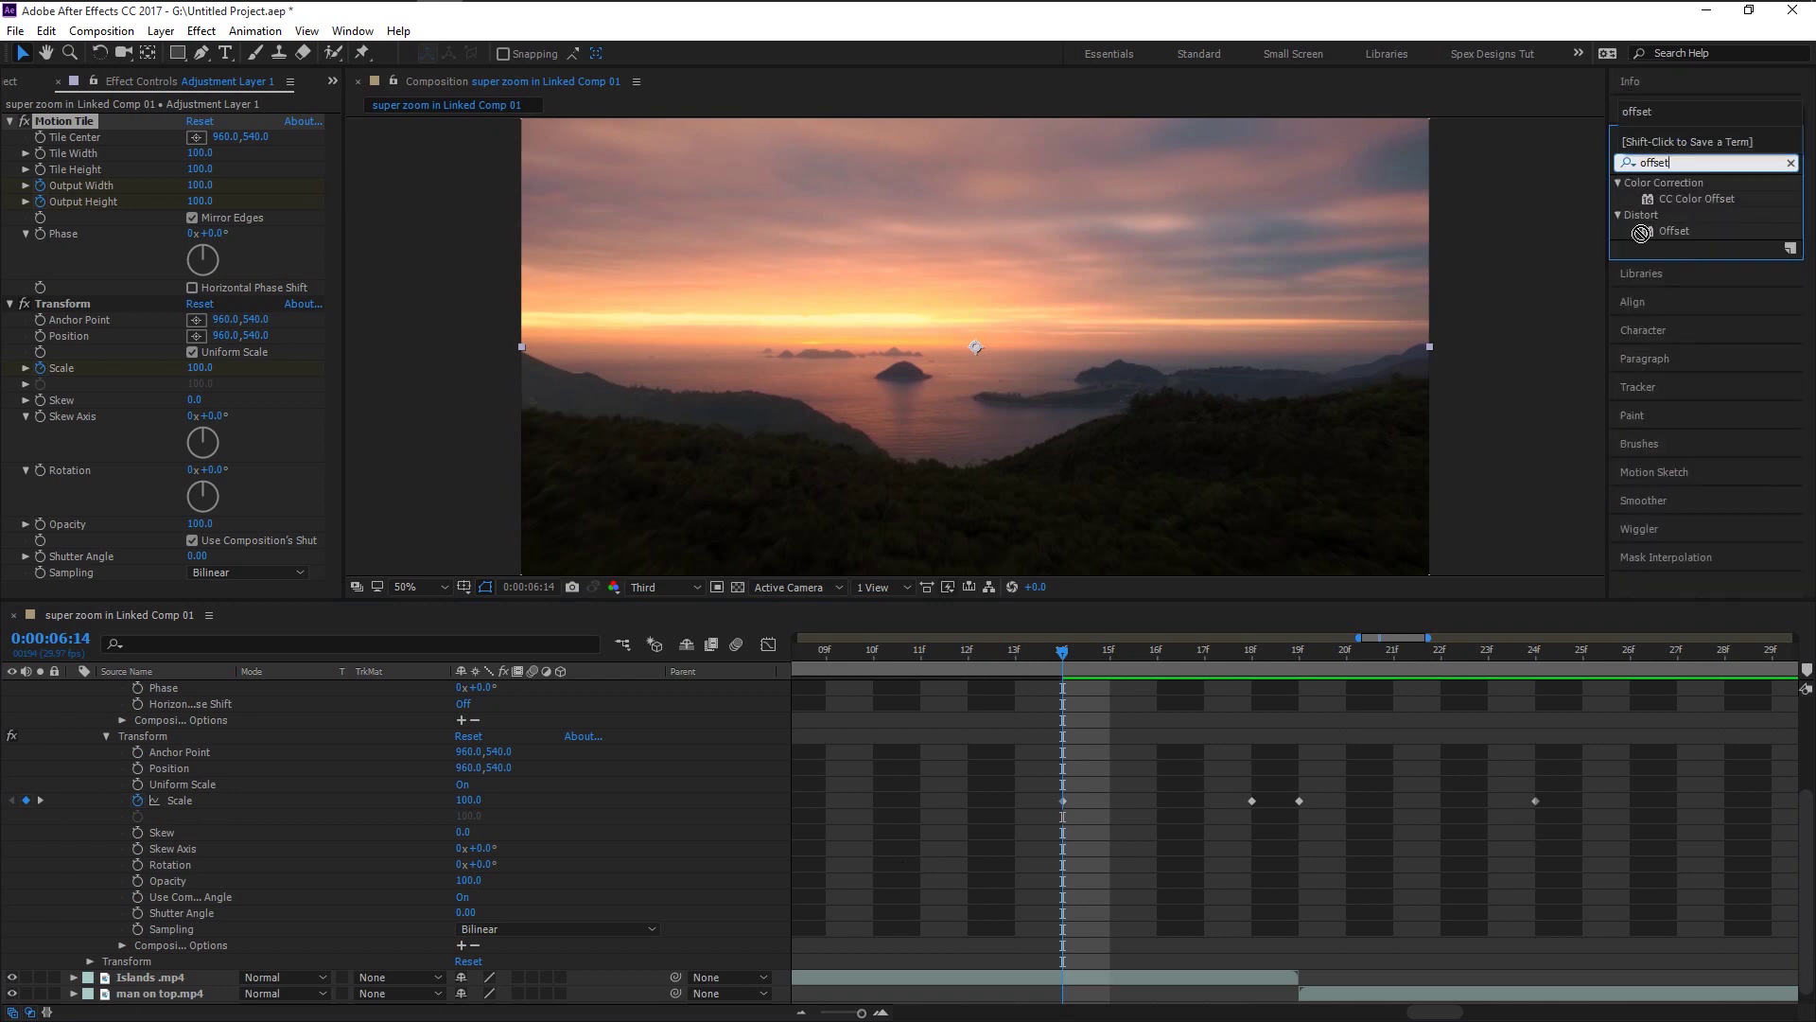
left_click_drag(1670, 231, 132, 508)
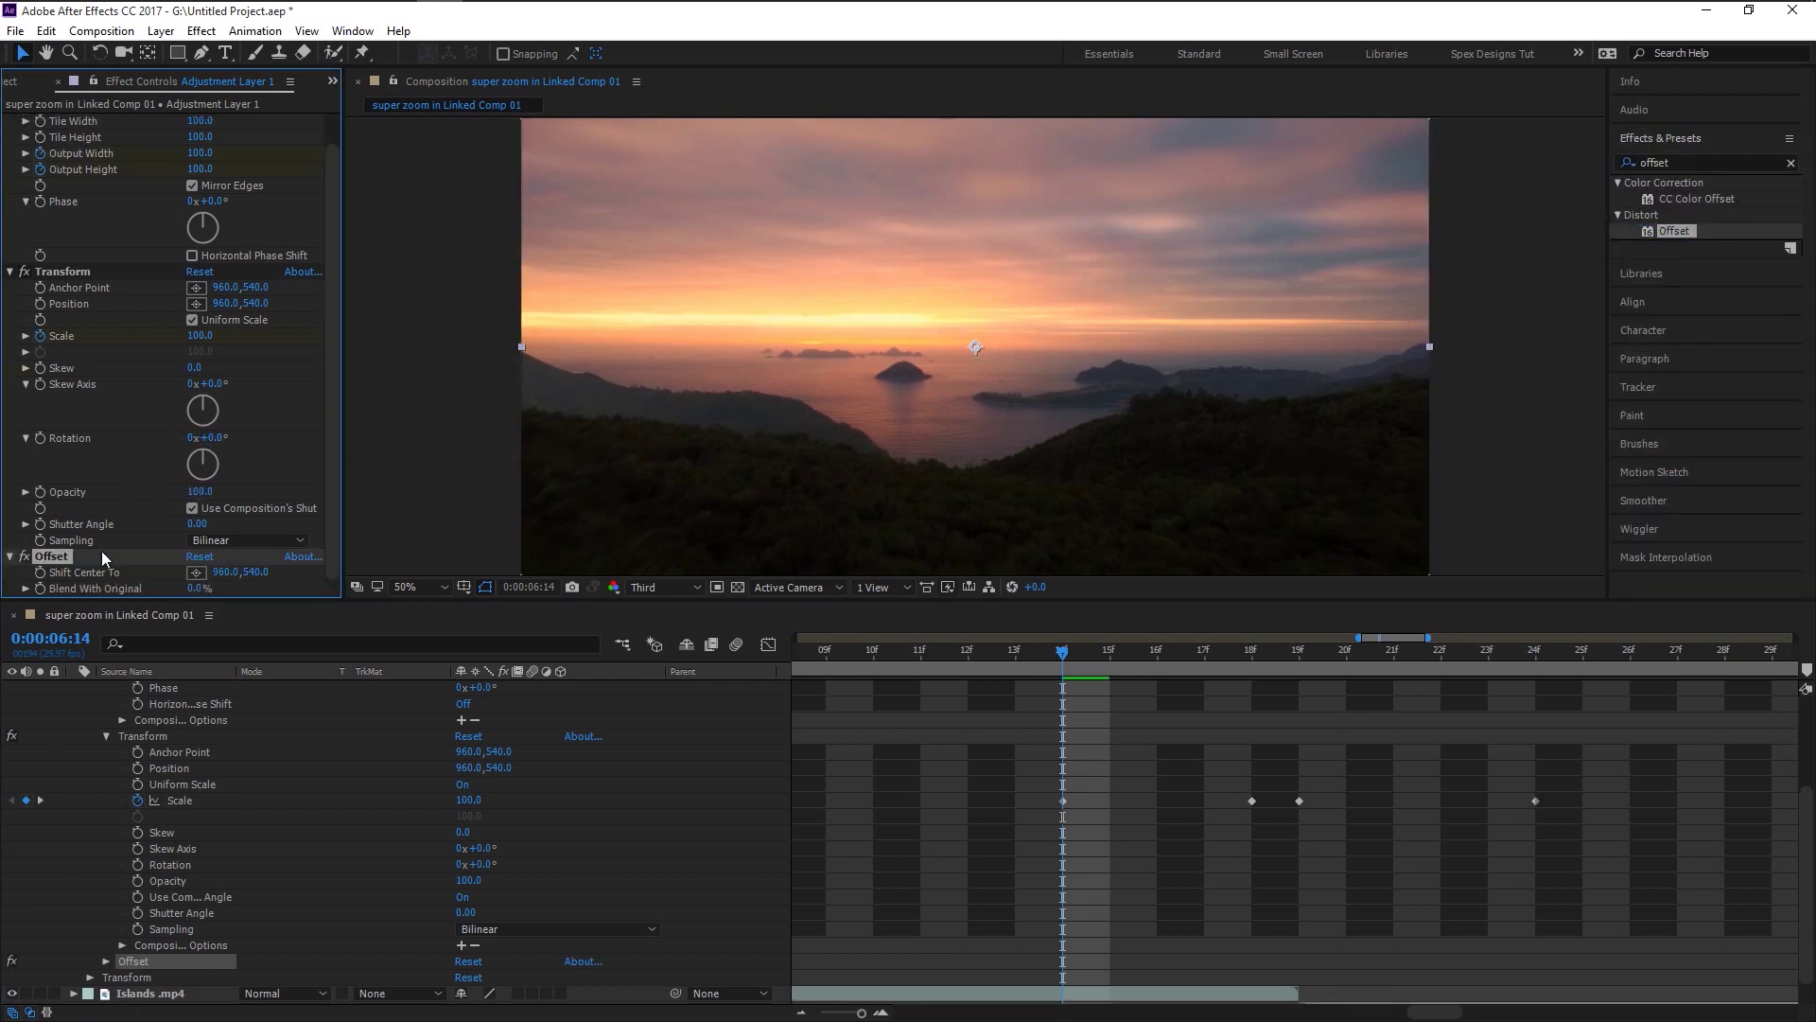
Set a Shift Center To keyframe at 960,540 at 0:00:06:14
left_click(104, 962)
scroll(829, 875, "down", 1)
scroll(1035, 792, "down", 1)
scroll(1103, 797, "up", 3)
scroll(1058, 775, "down", 3)
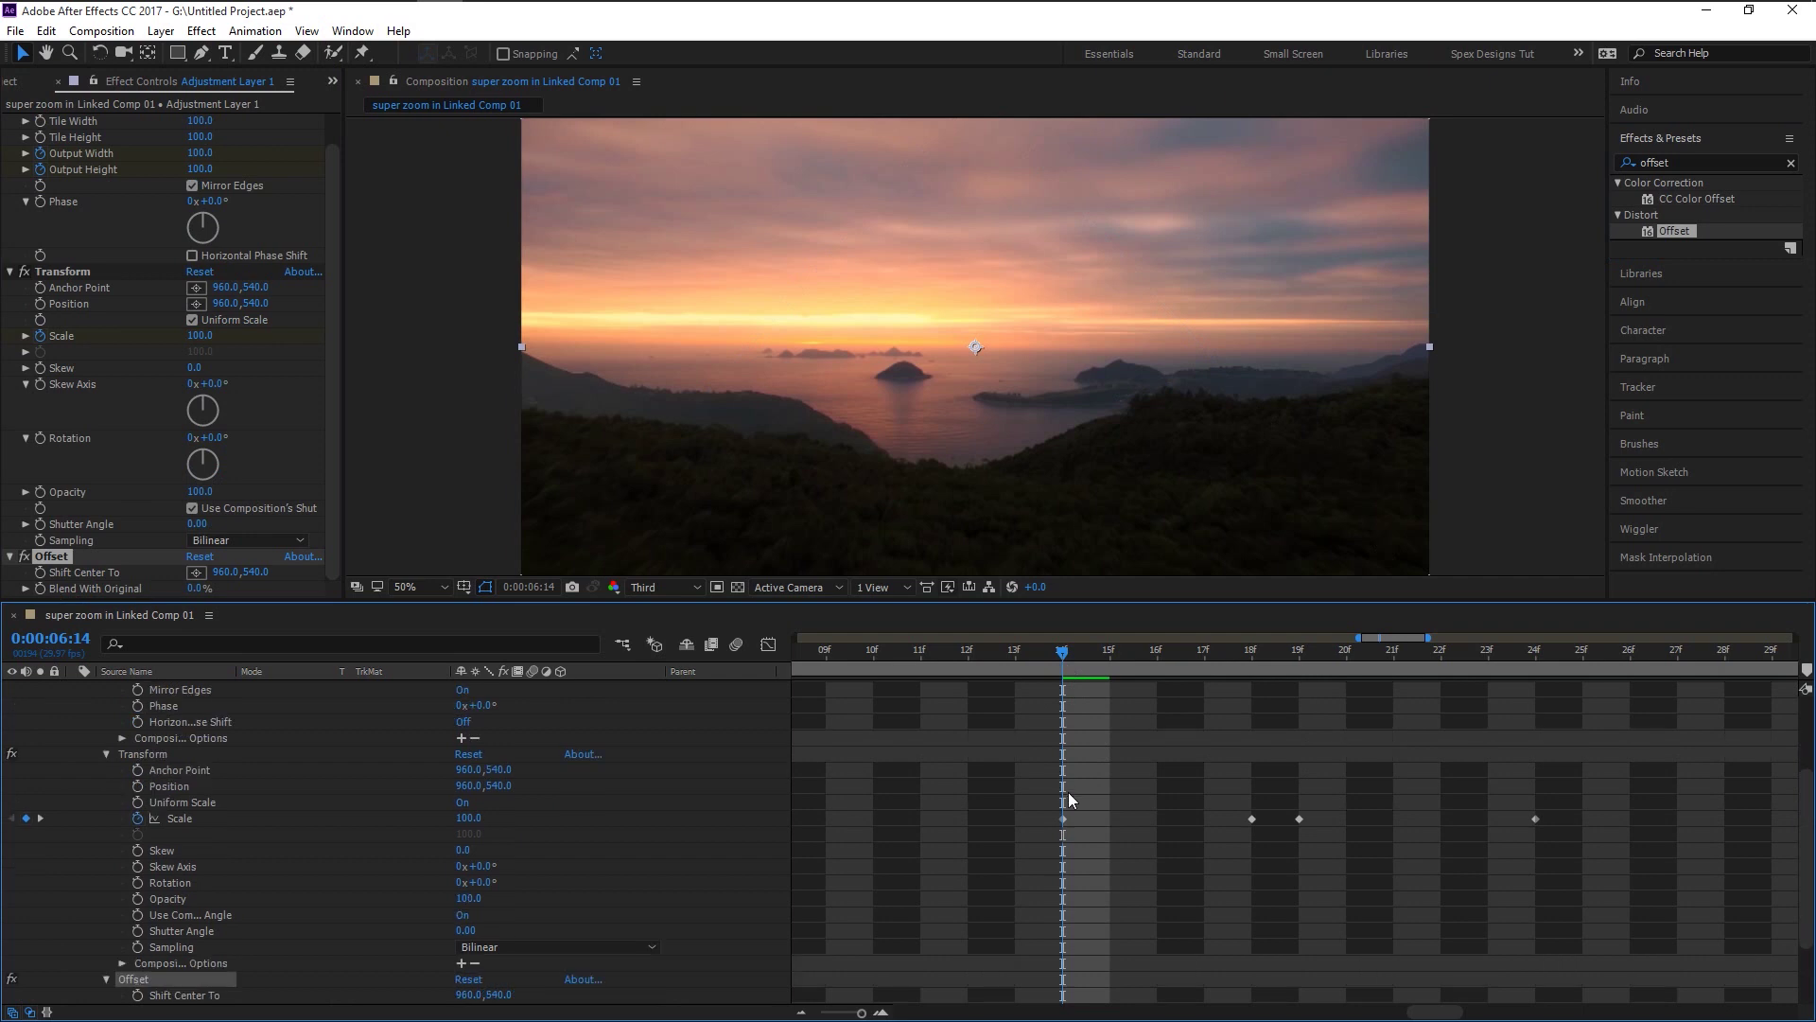
left_click(138, 898)
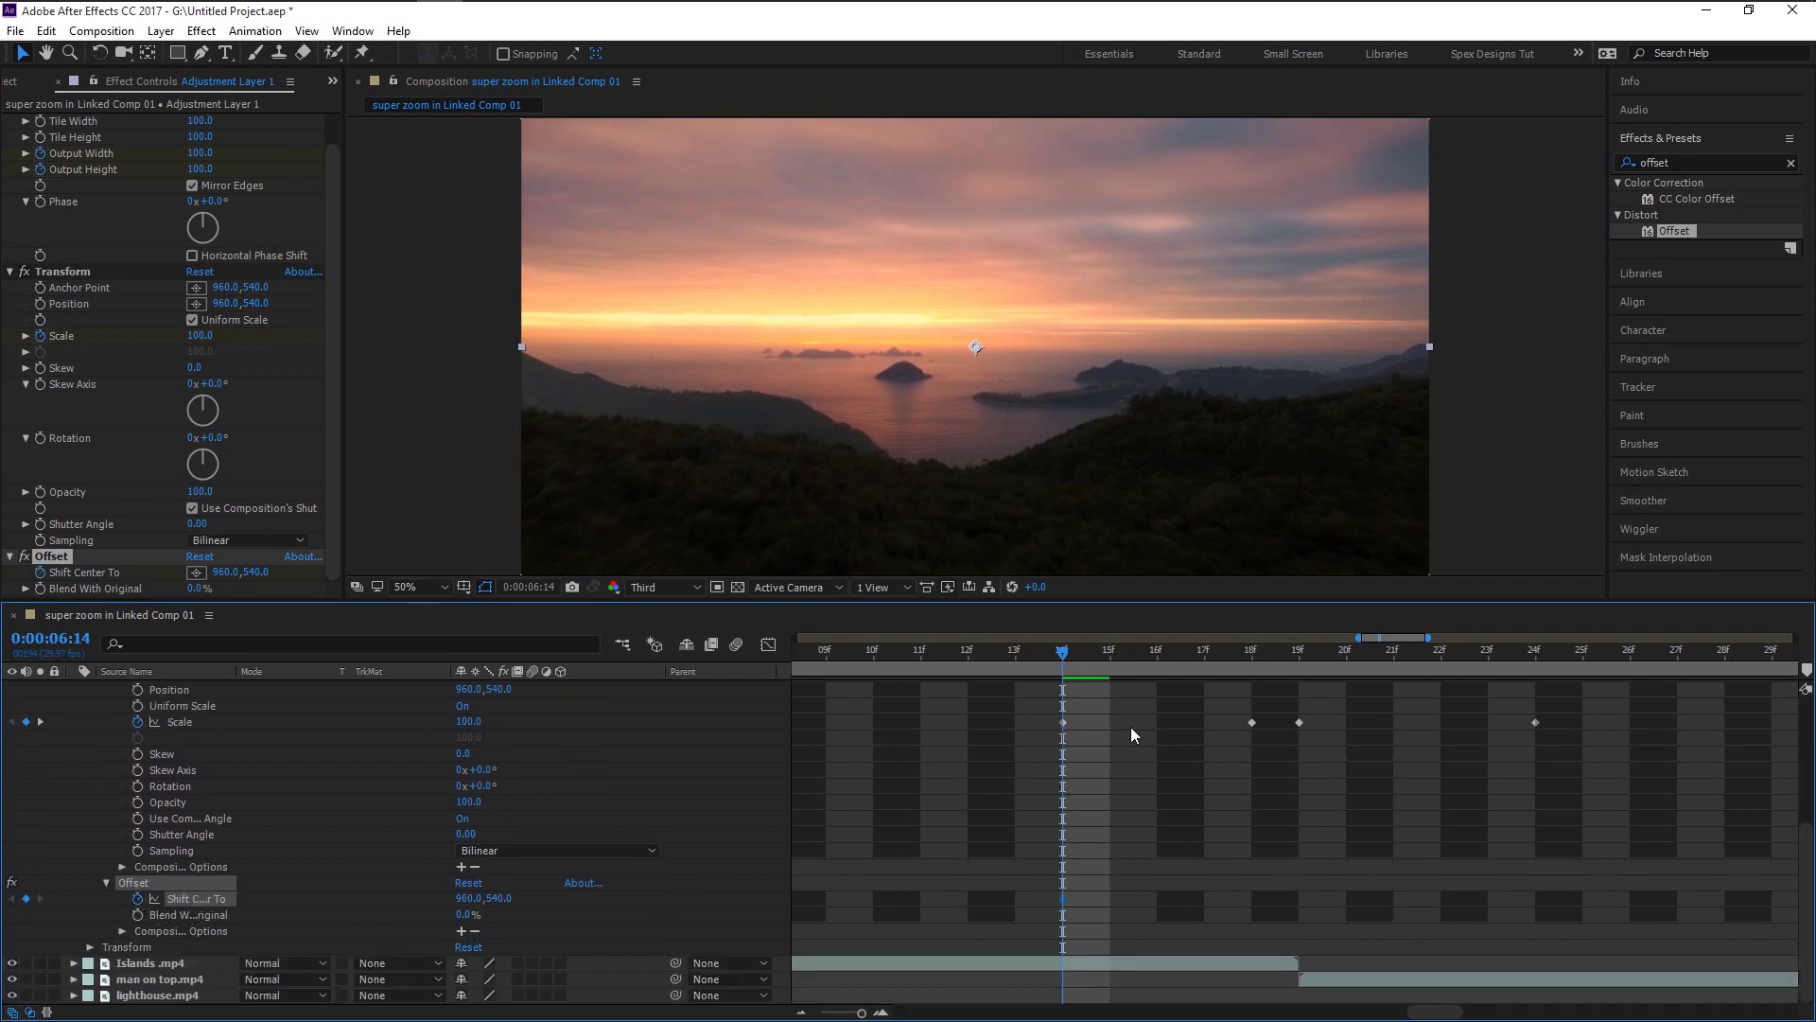
left_click(1247, 660)
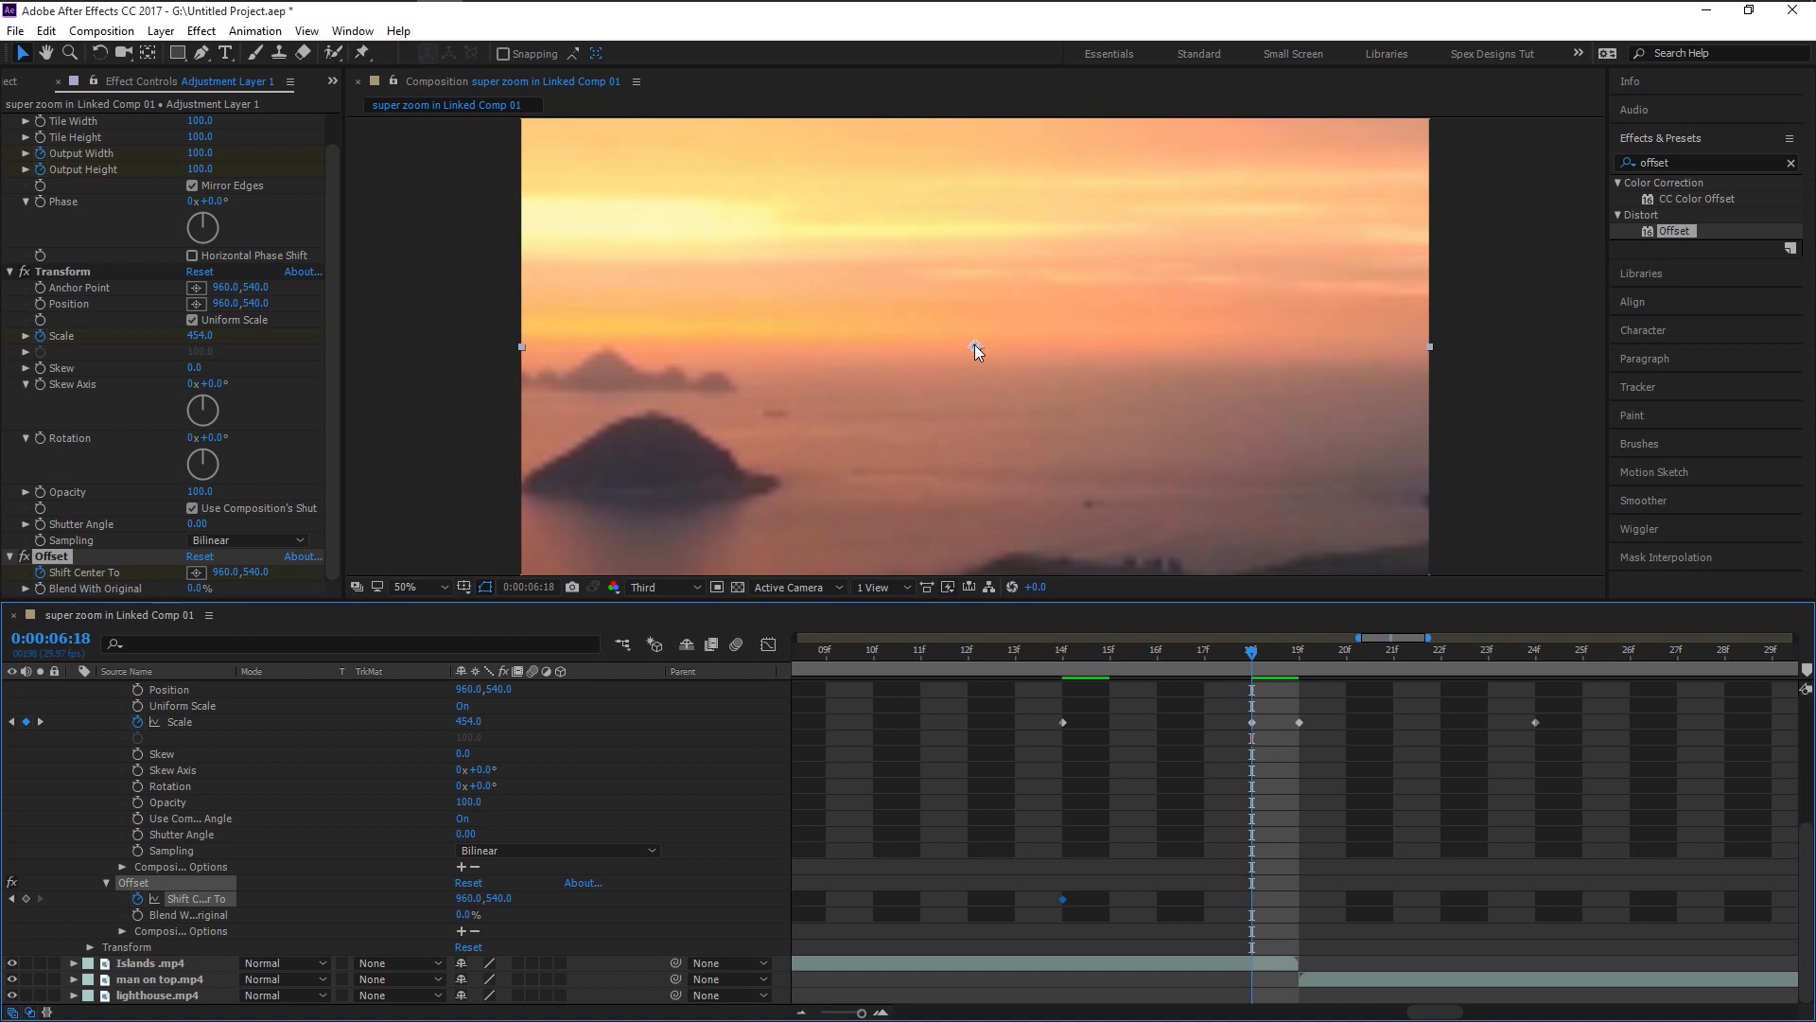
Shift the Offset centre off-centre at 18f and 19f, set Y to 540, and keyframe 24f
left_click_drag(975, 346, 1302, 235)
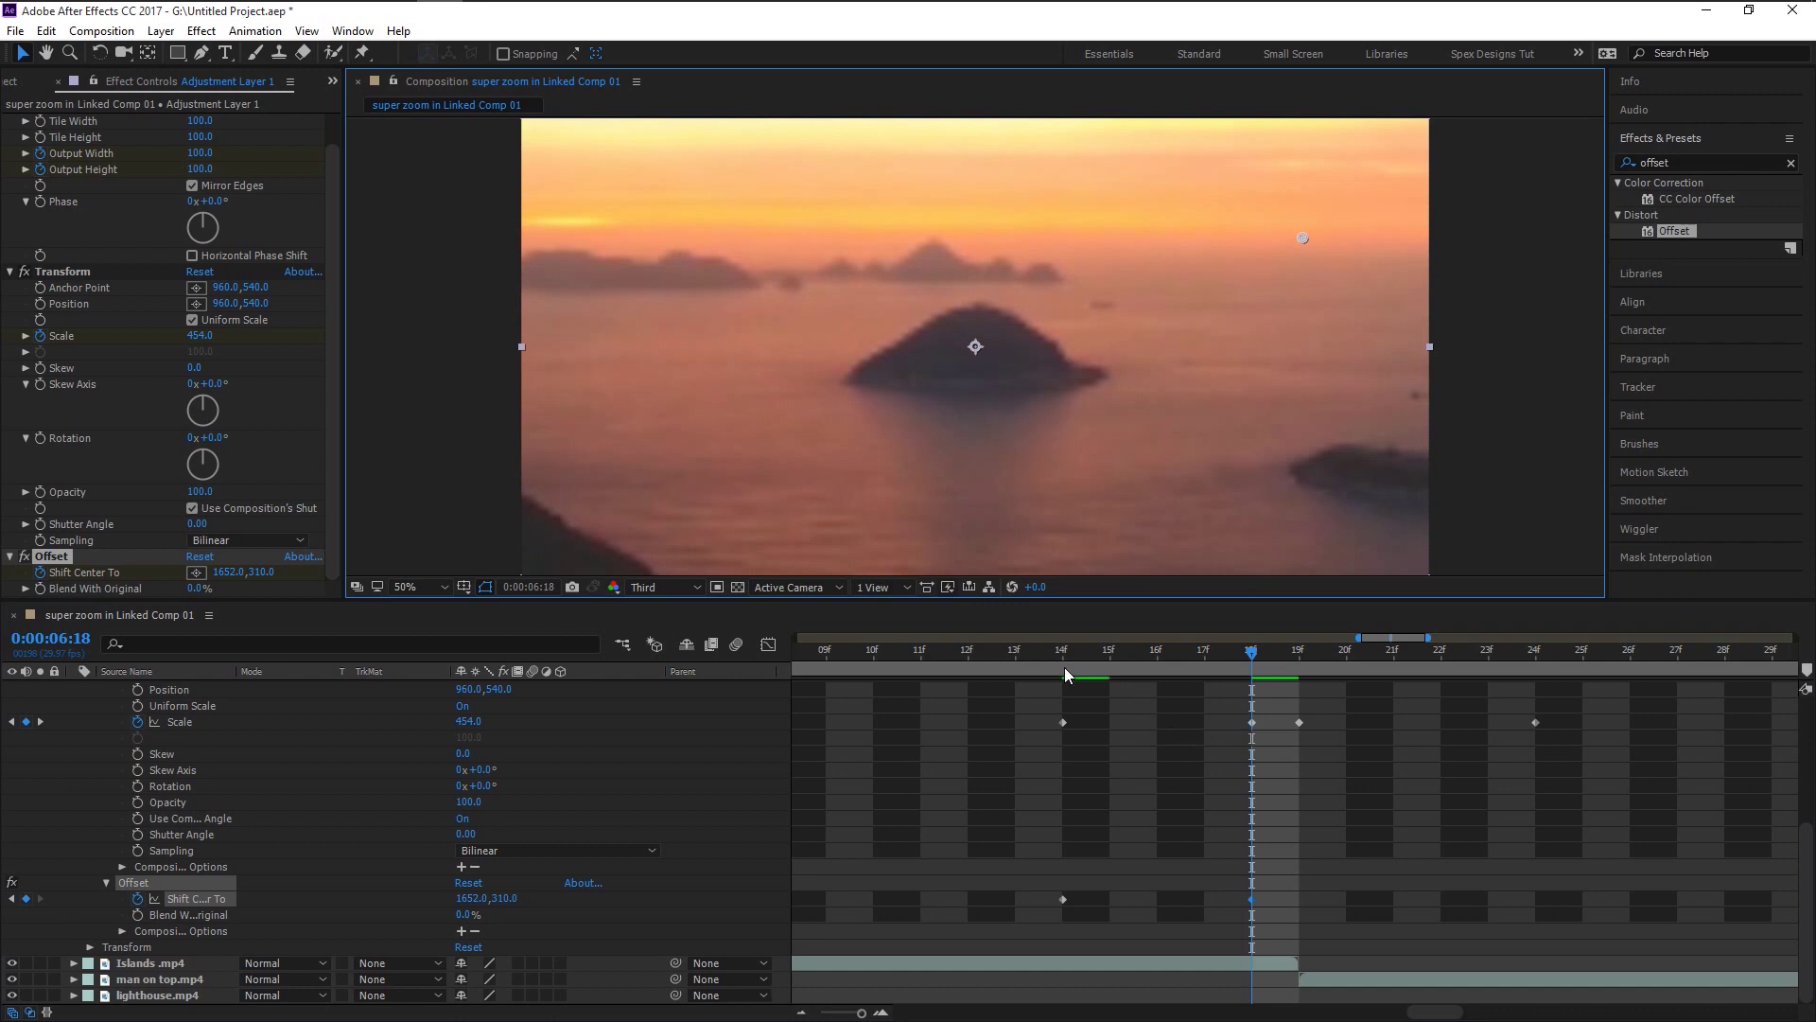
left_click_drag(1060, 655, 1303, 666)
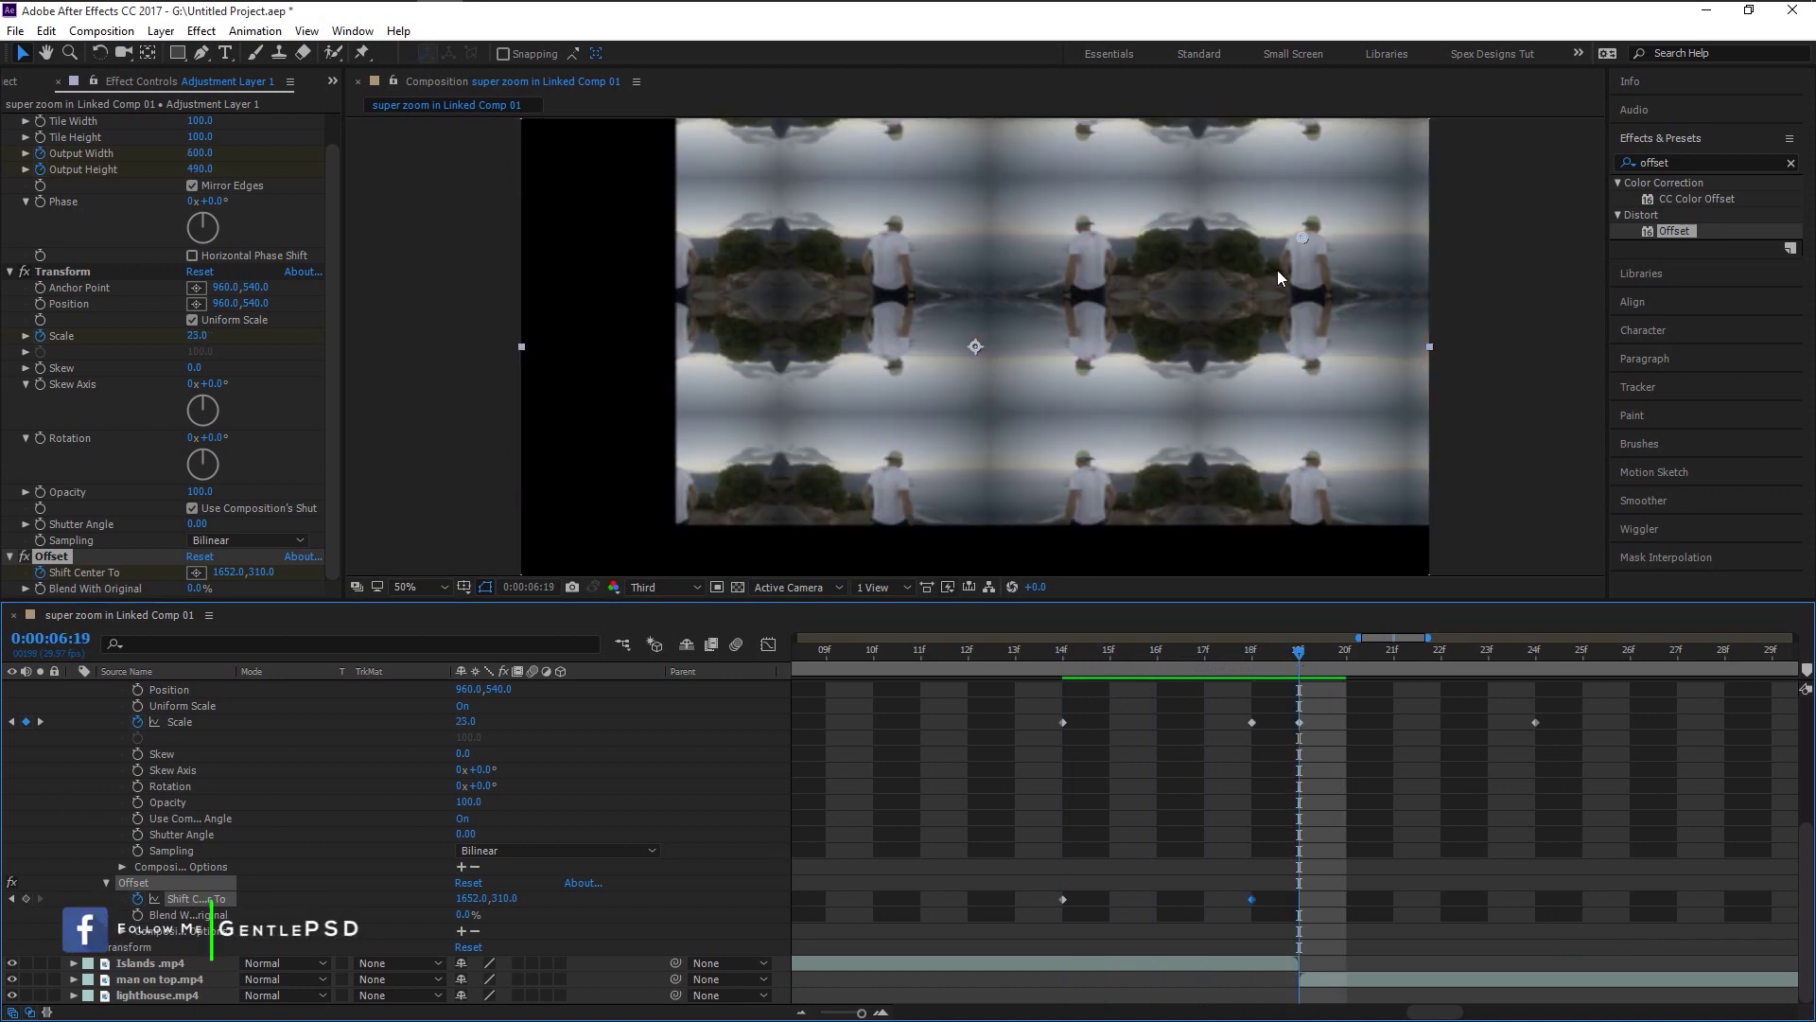
left_click_drag(1302, 237, 975, 344)
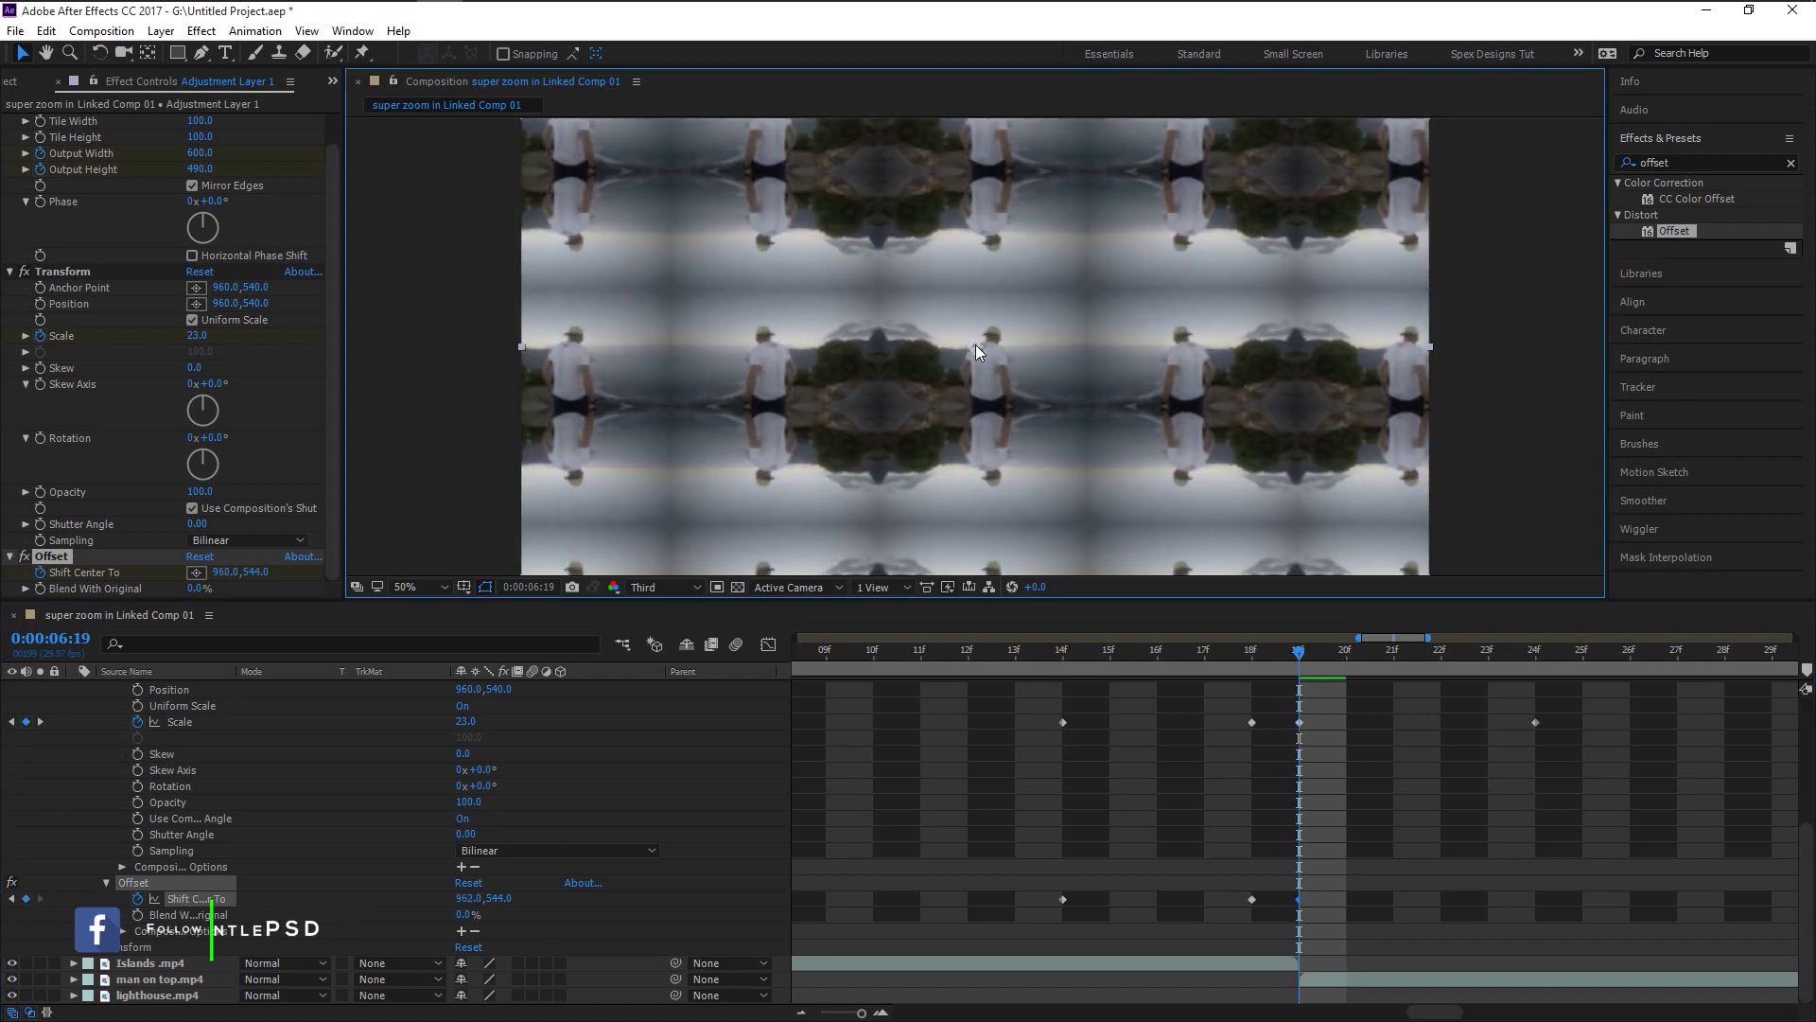
left_click(501, 899)
type("540")
key("Return")
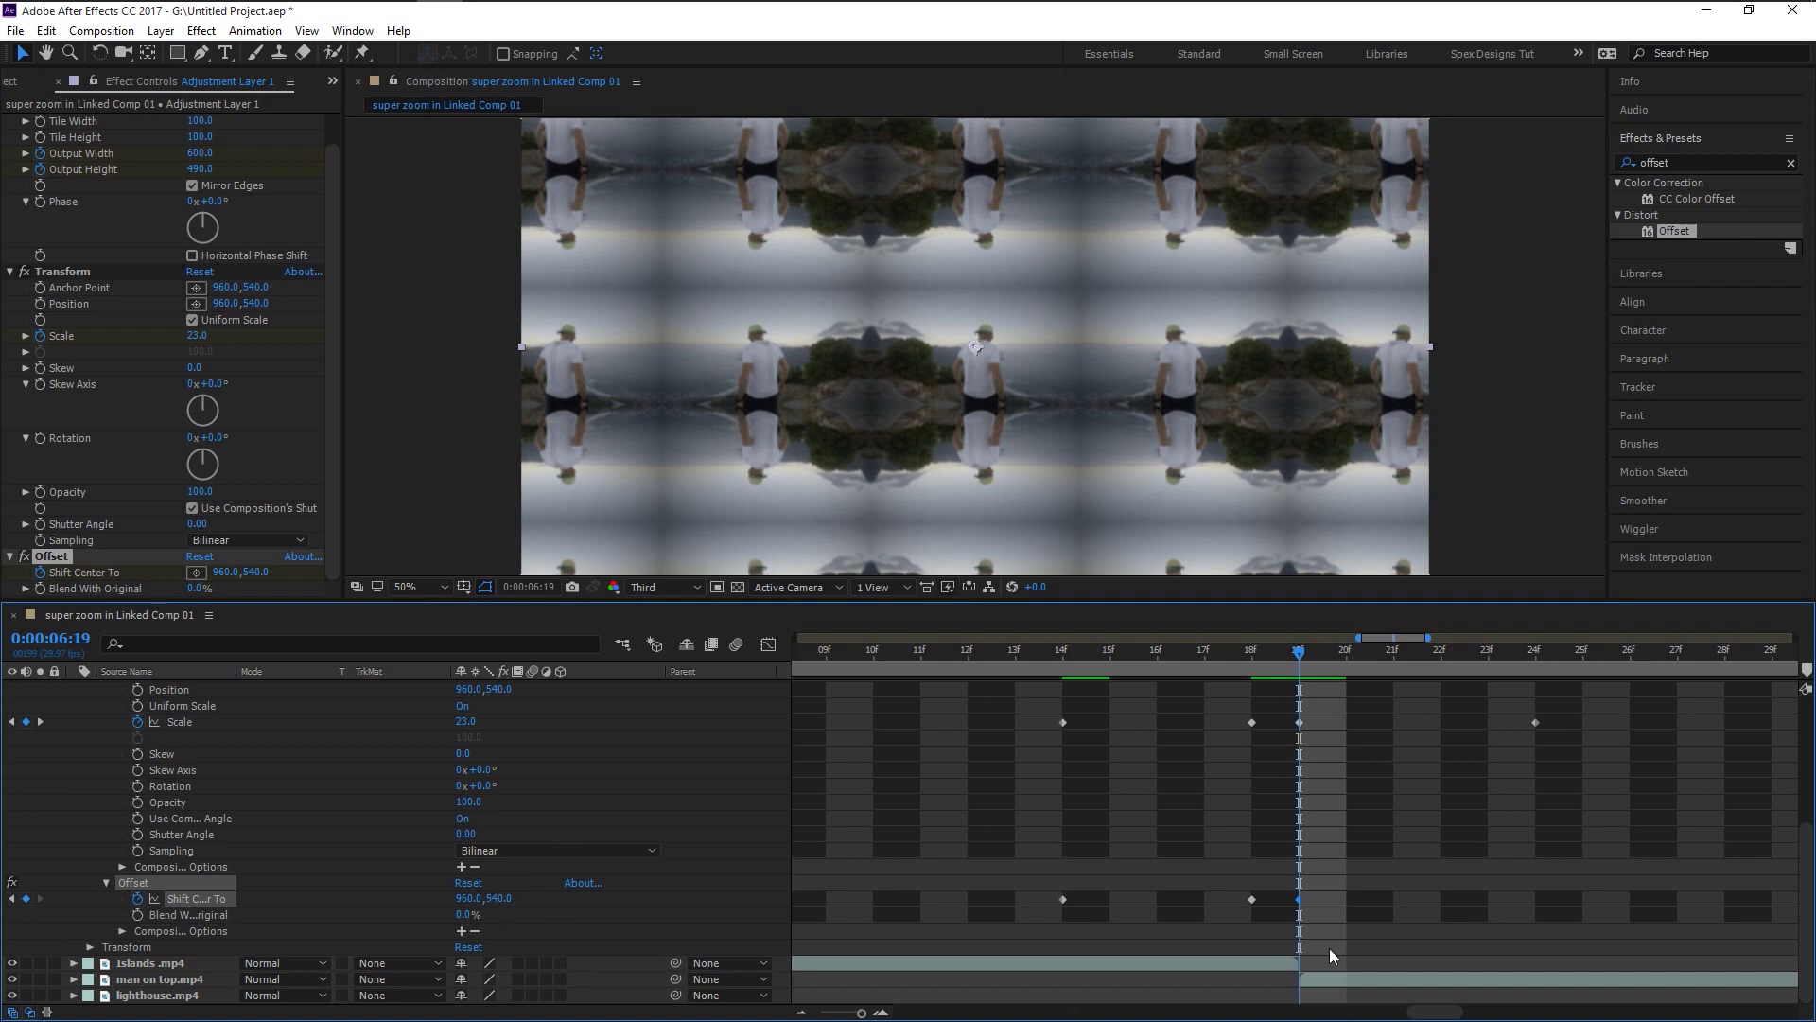
left_click(1530, 659)
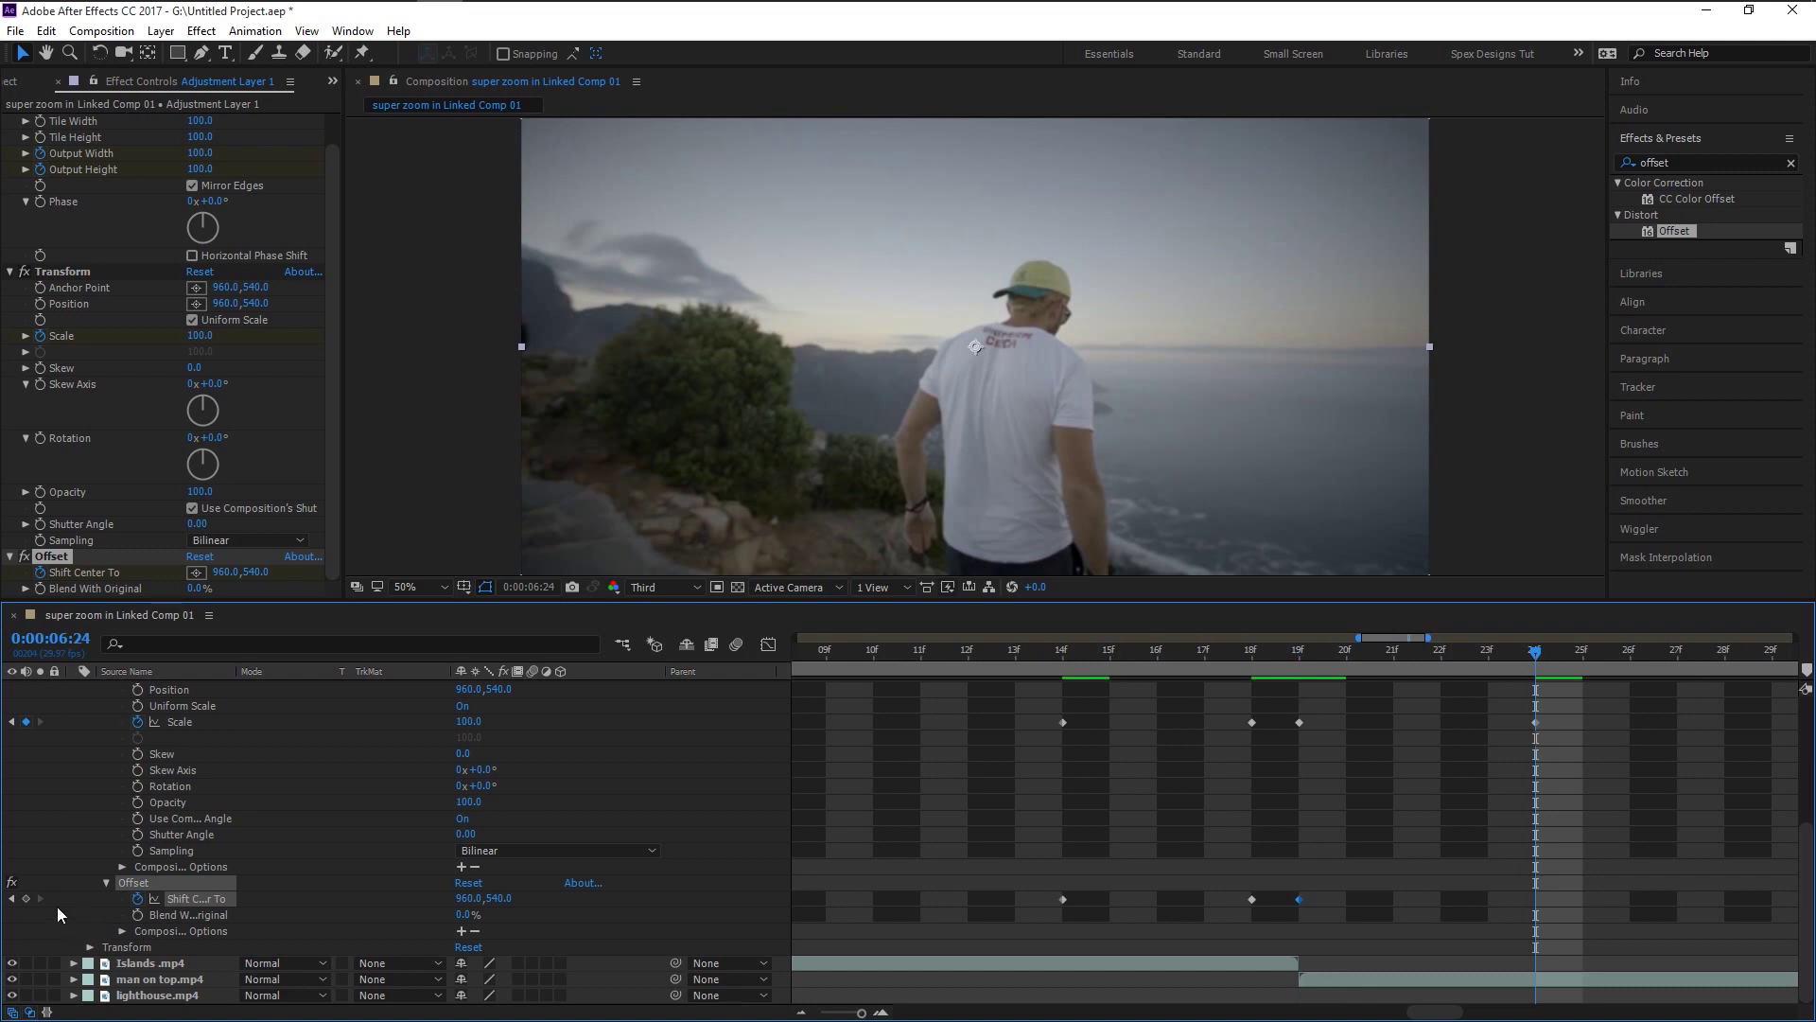
left_click(27, 899)
Preview the offset transition twice and show only the keyframed properties with U
left_click(1062, 665)
key("semicolon")
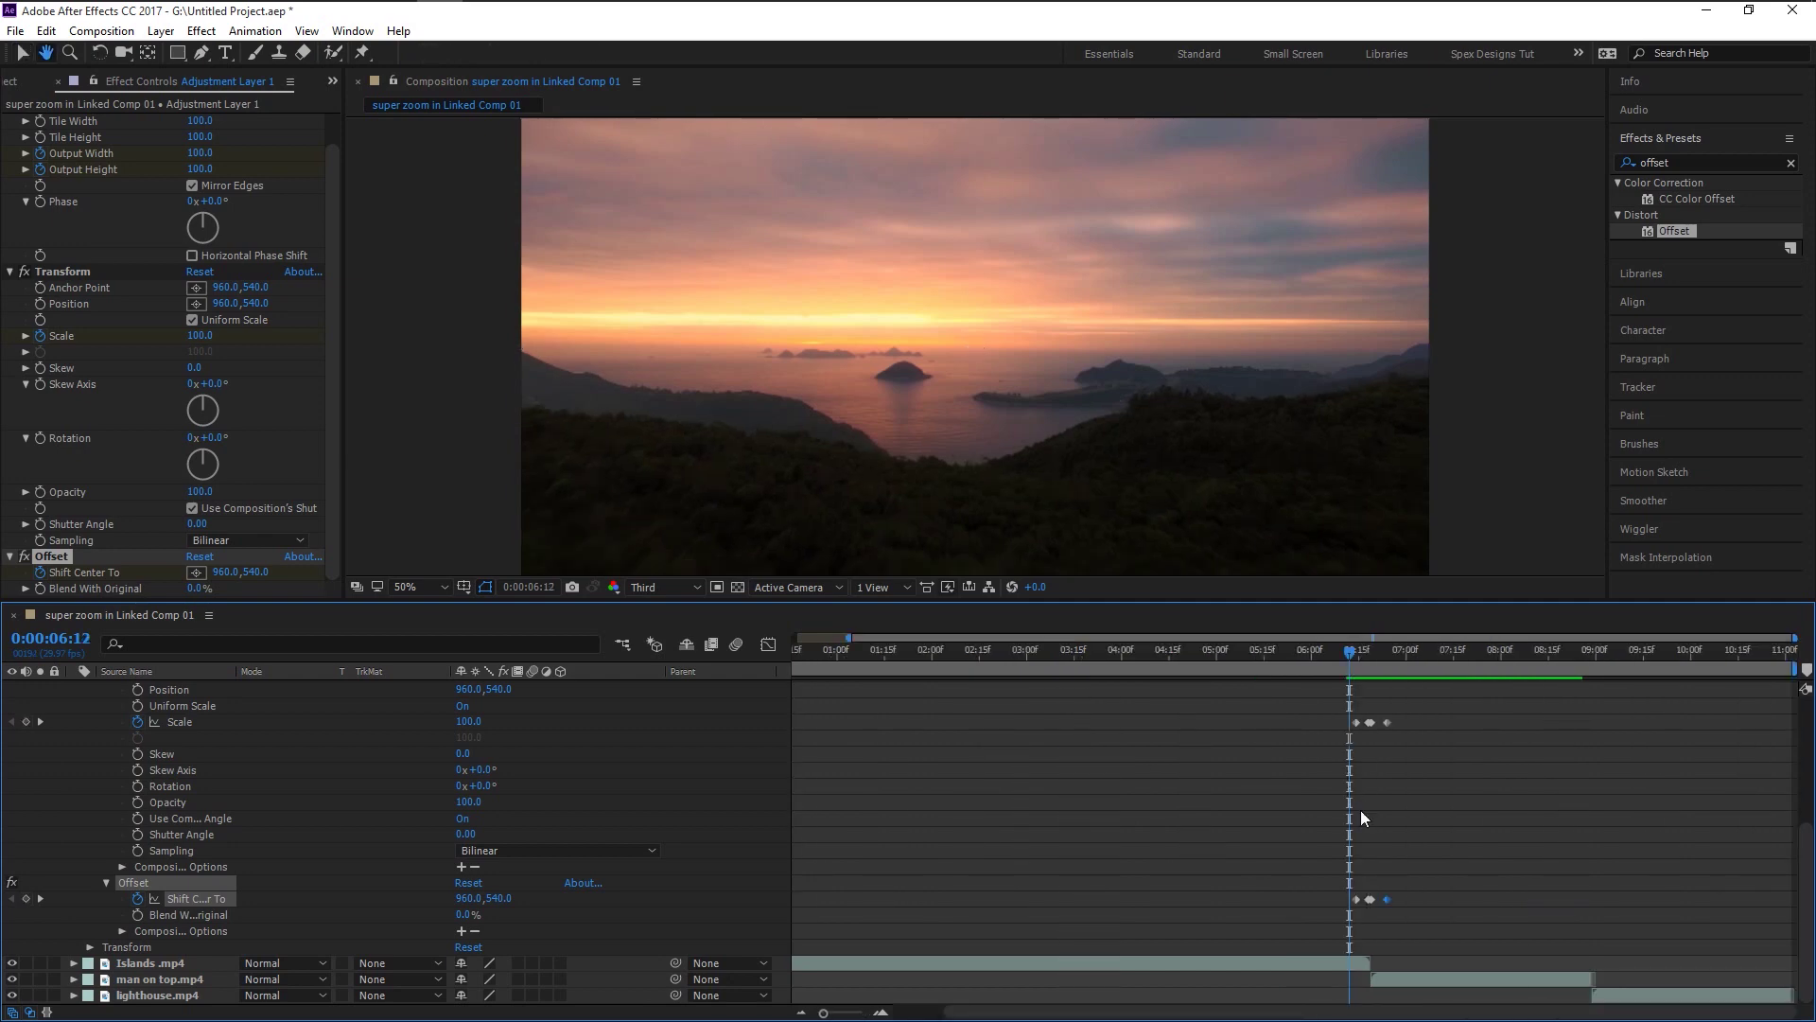
key("space")
key("space")
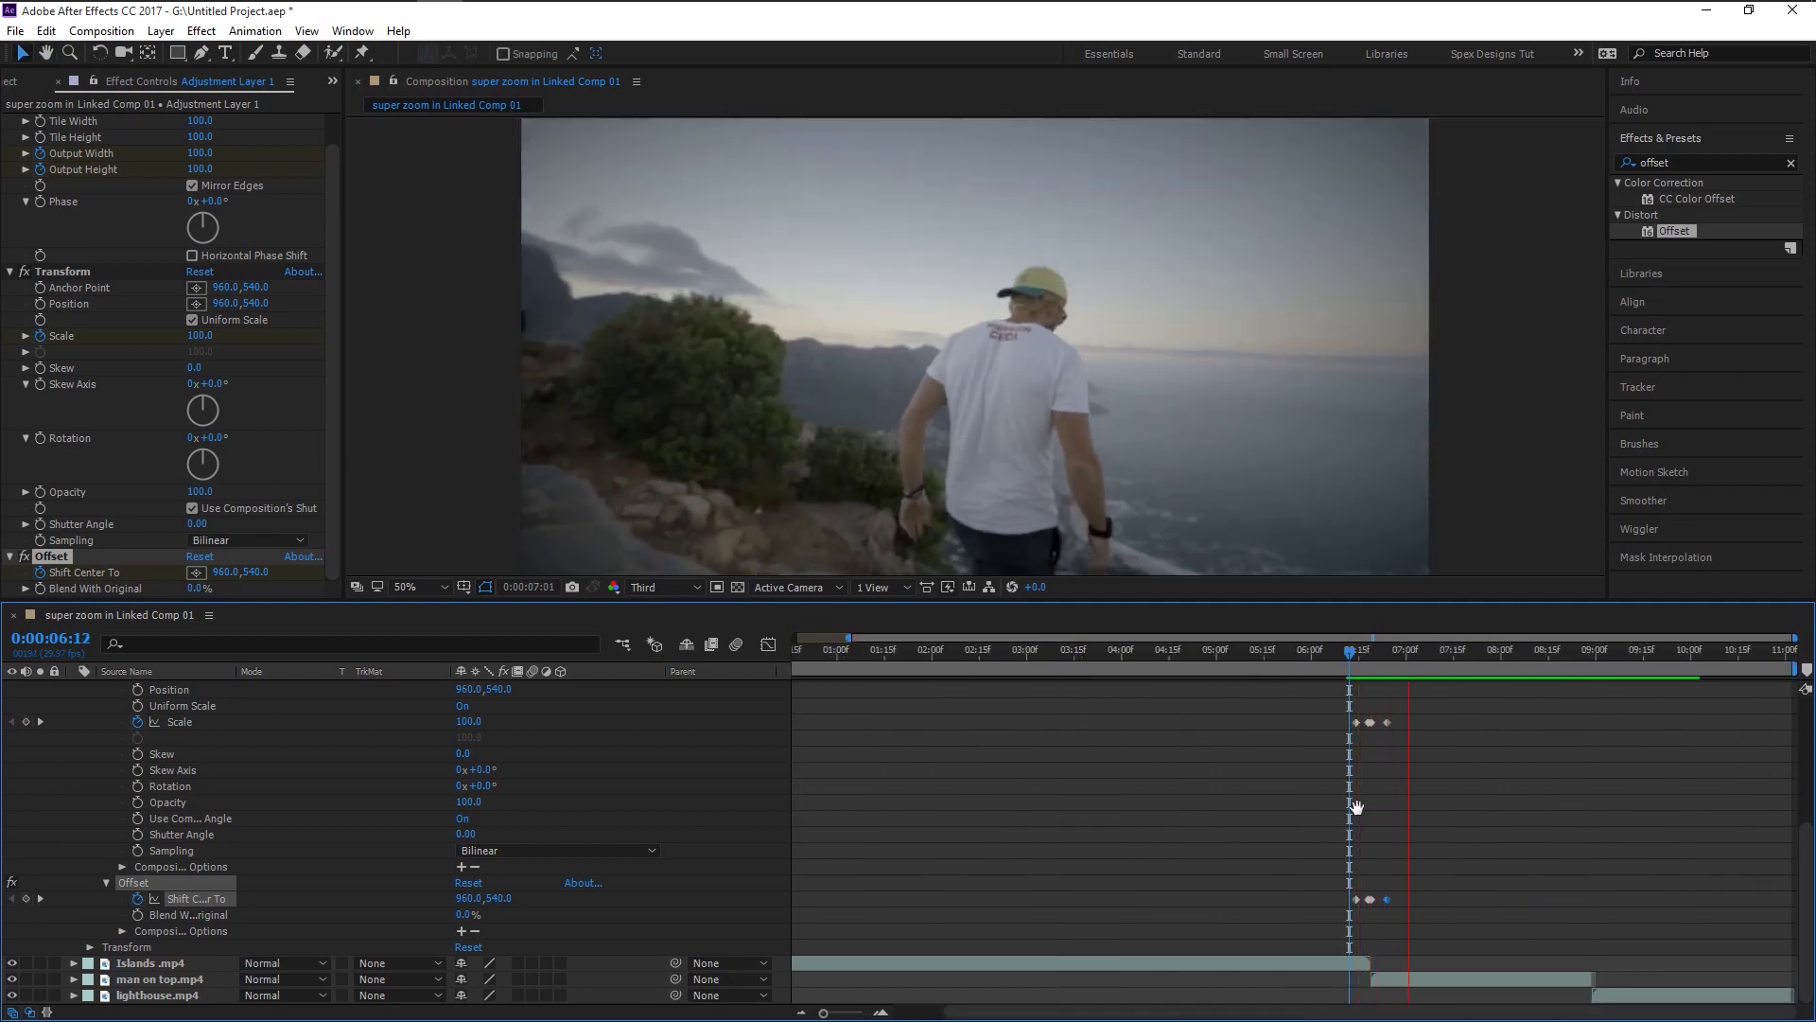
left_click(1350, 669)
key("space")
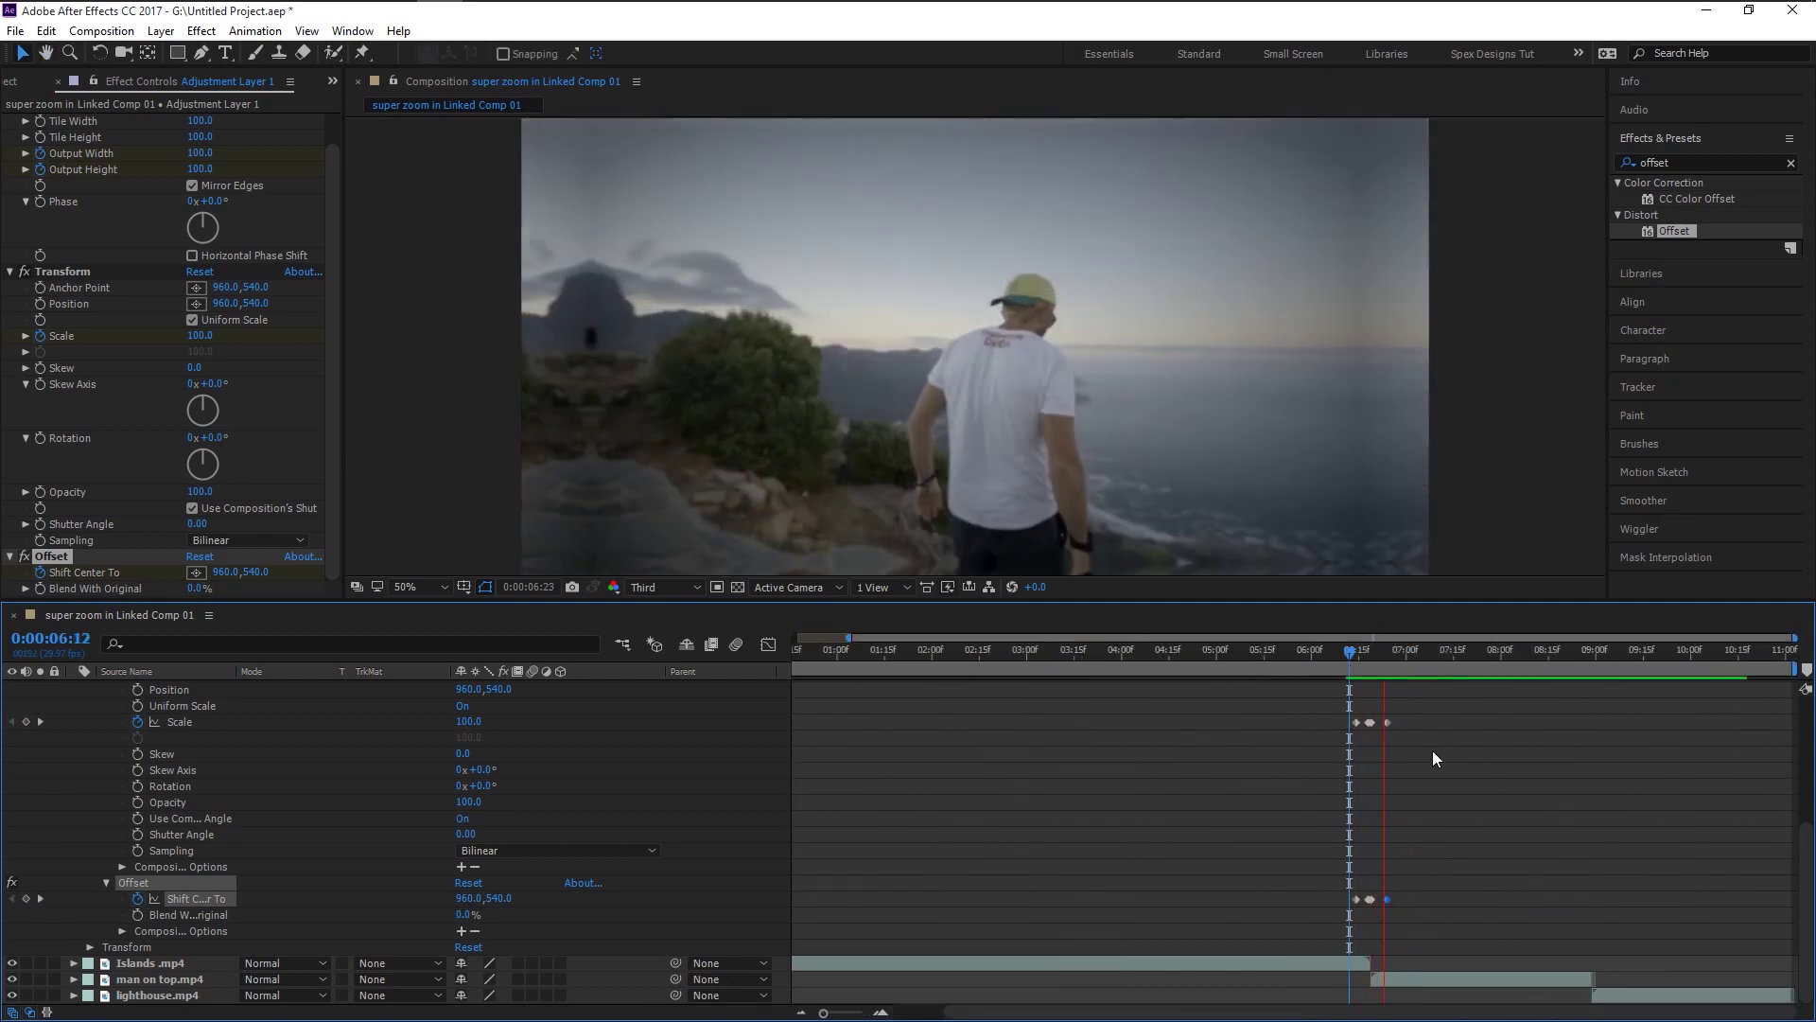
scroll(1432, 757, "up", 3)
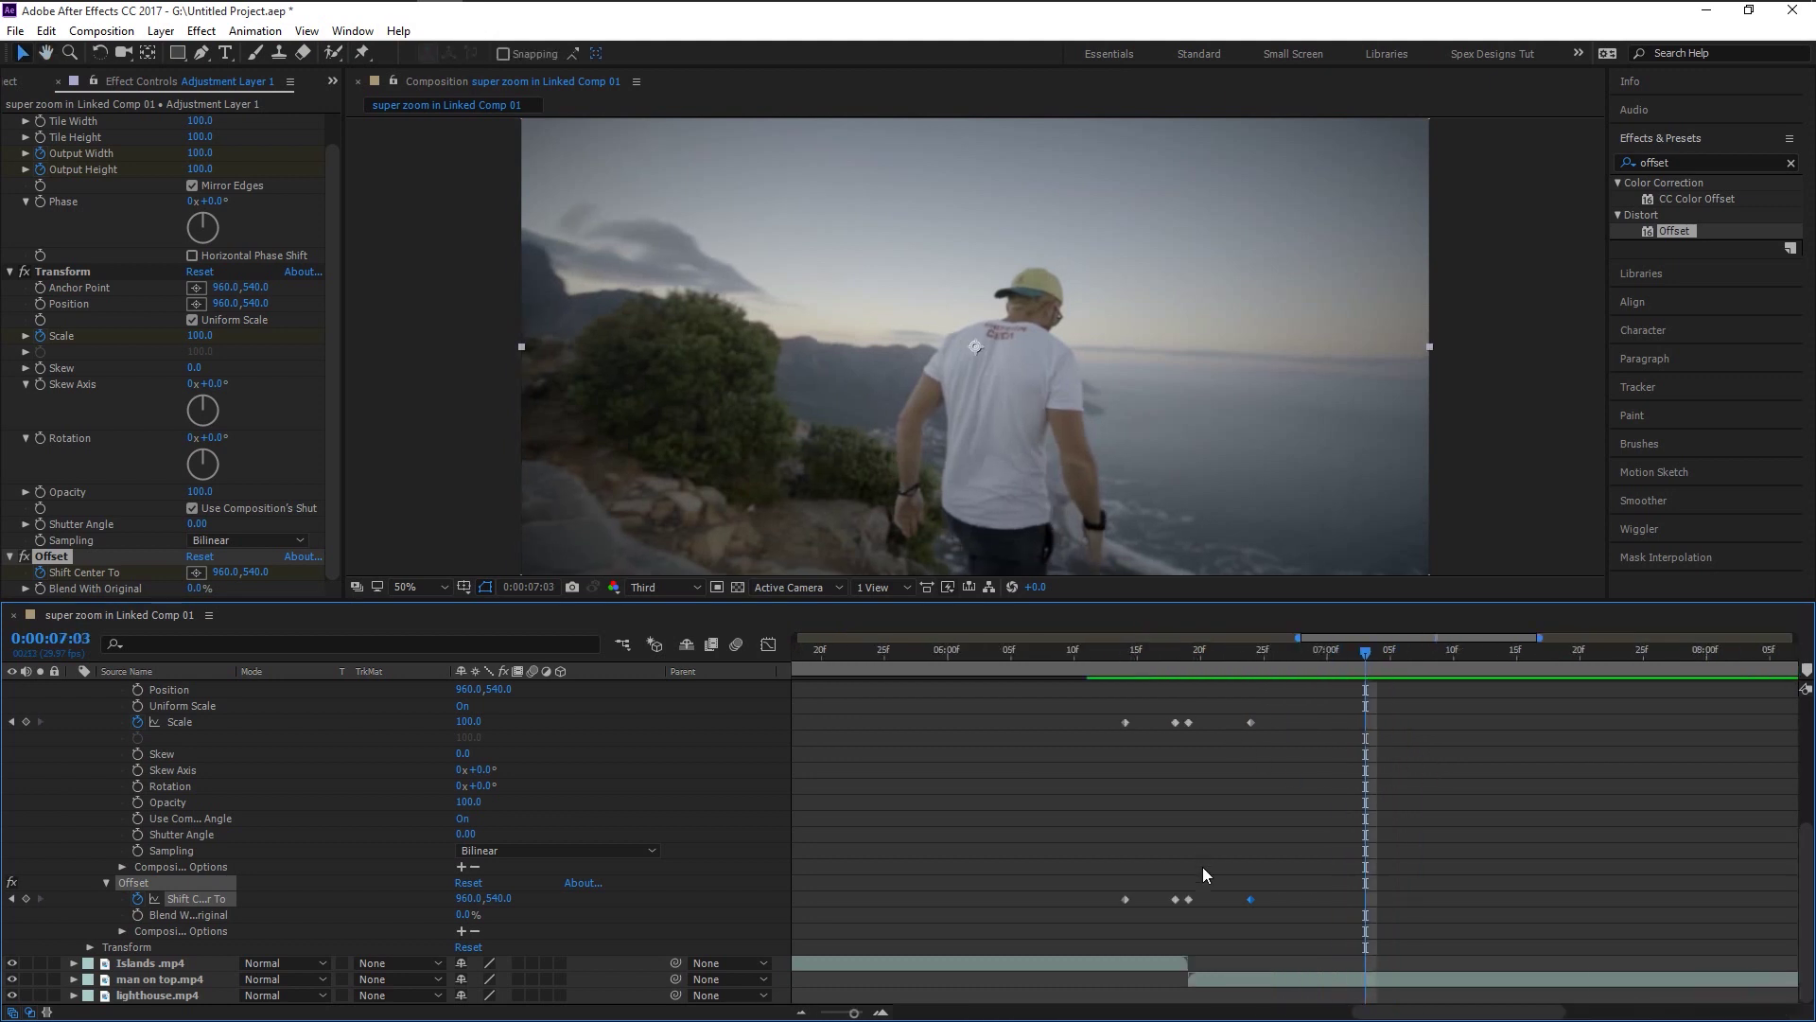
scroll(176, 799, "up", 5)
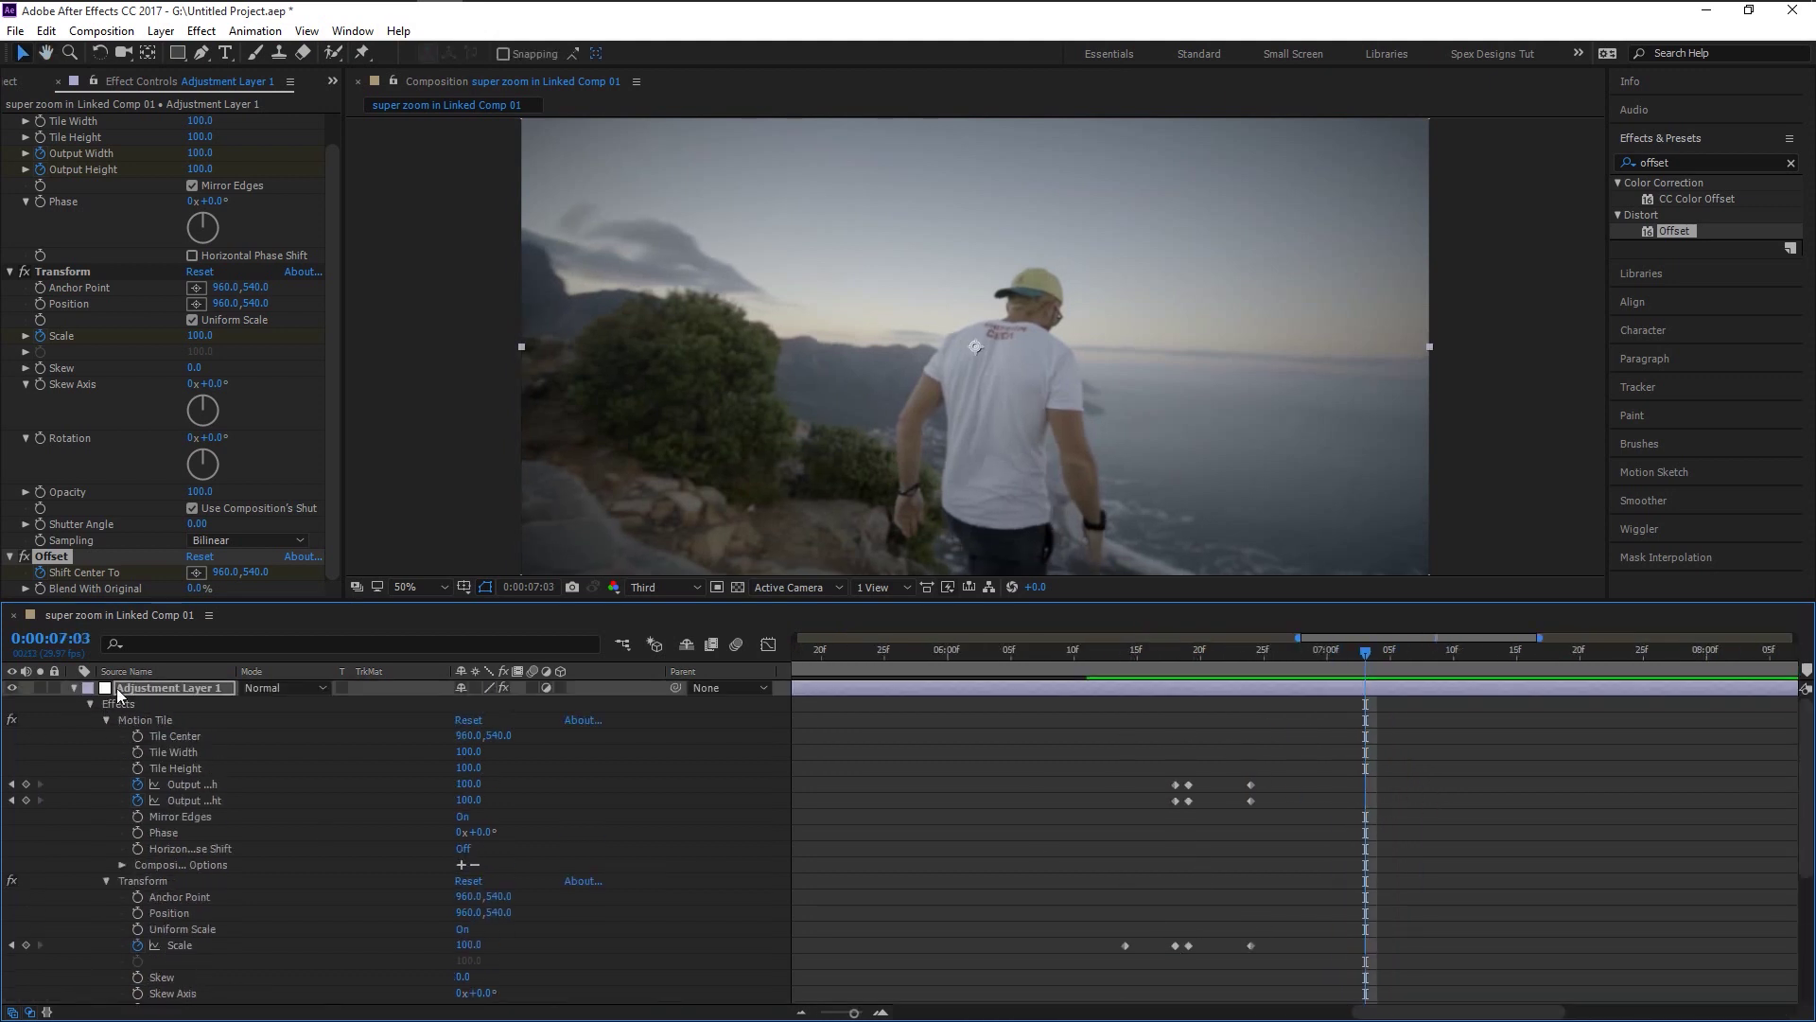
key("u")
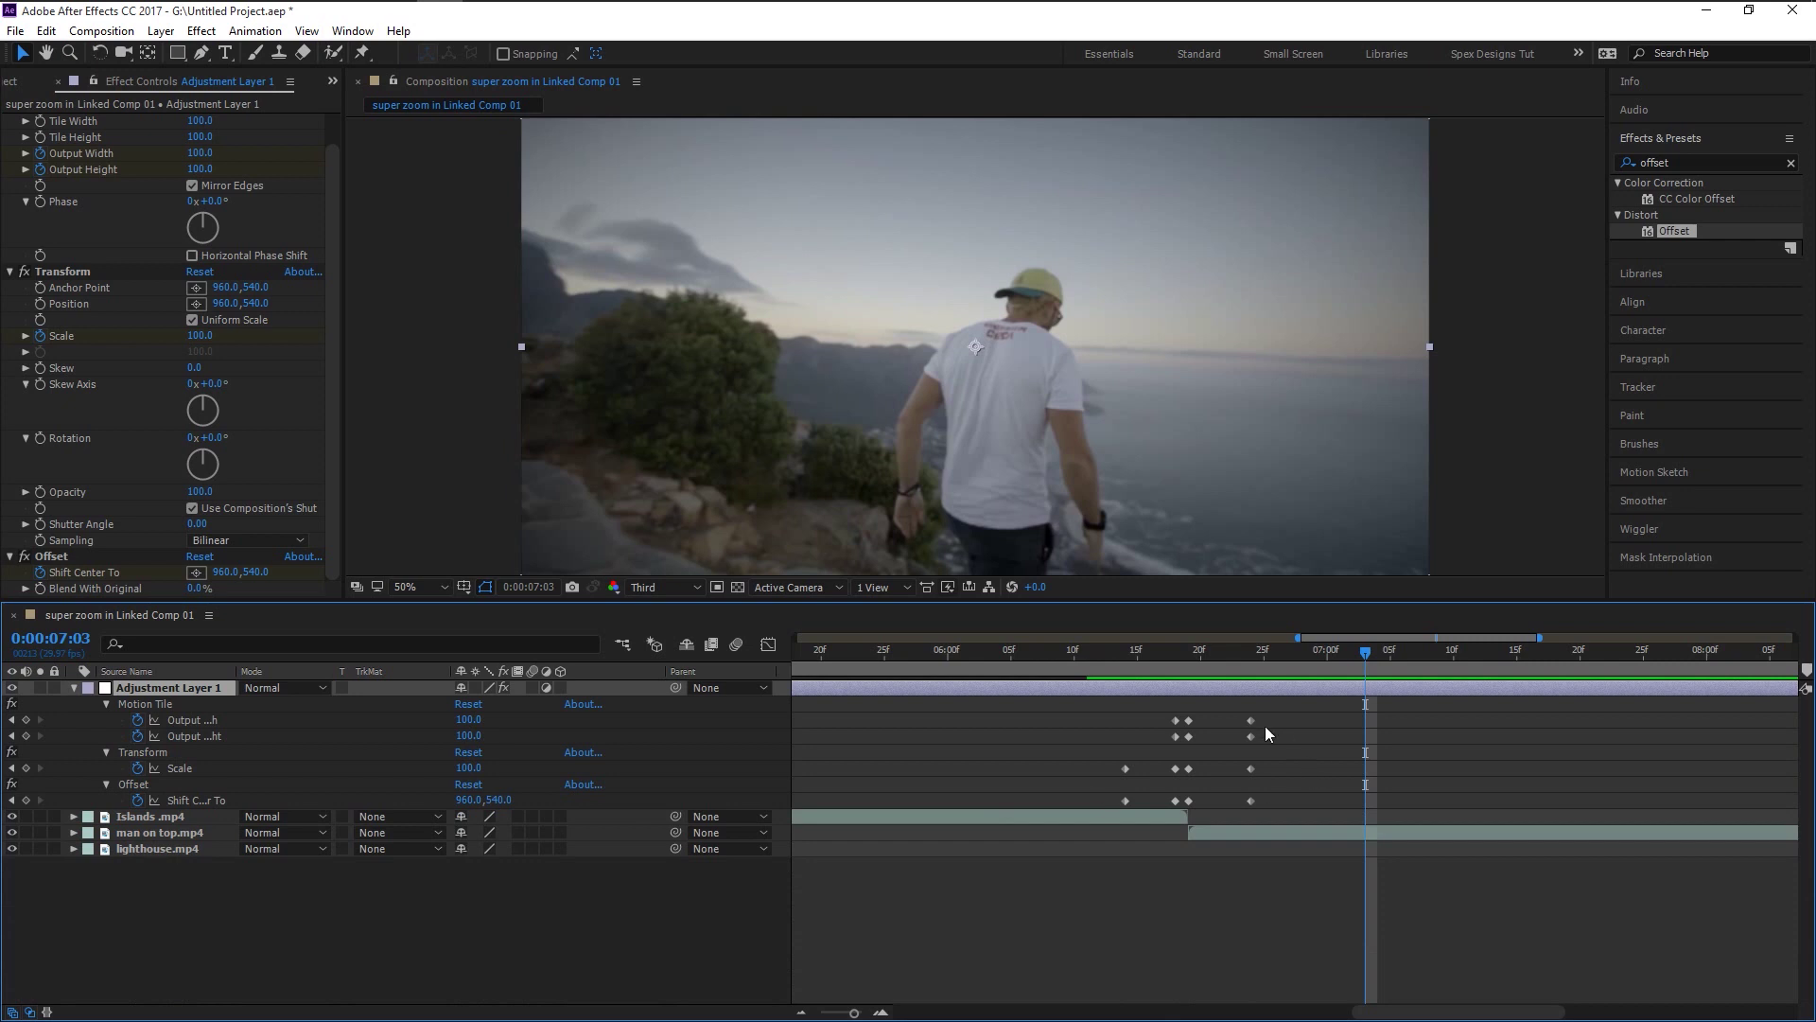
left_click(1127, 662)
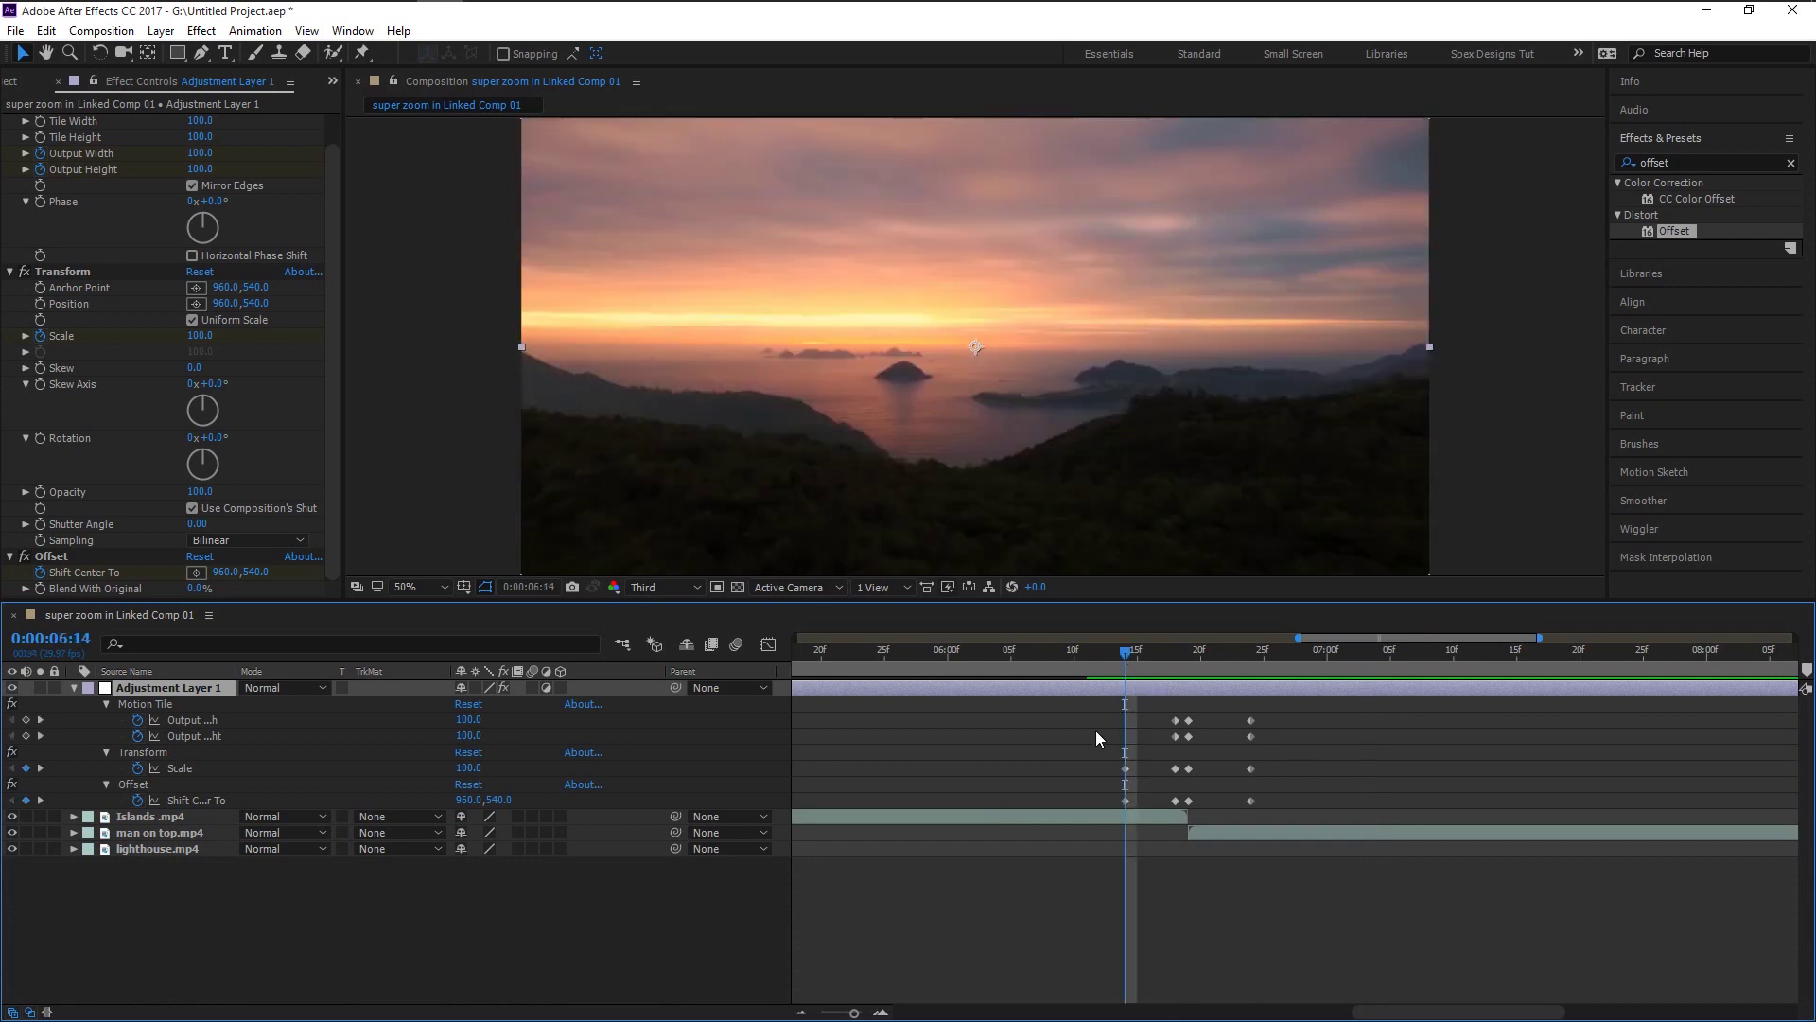
Search Effects & Presets for 'motion' and apply CC Force Motion Blur to Adjustment Layer 1
double_click(1633, 163)
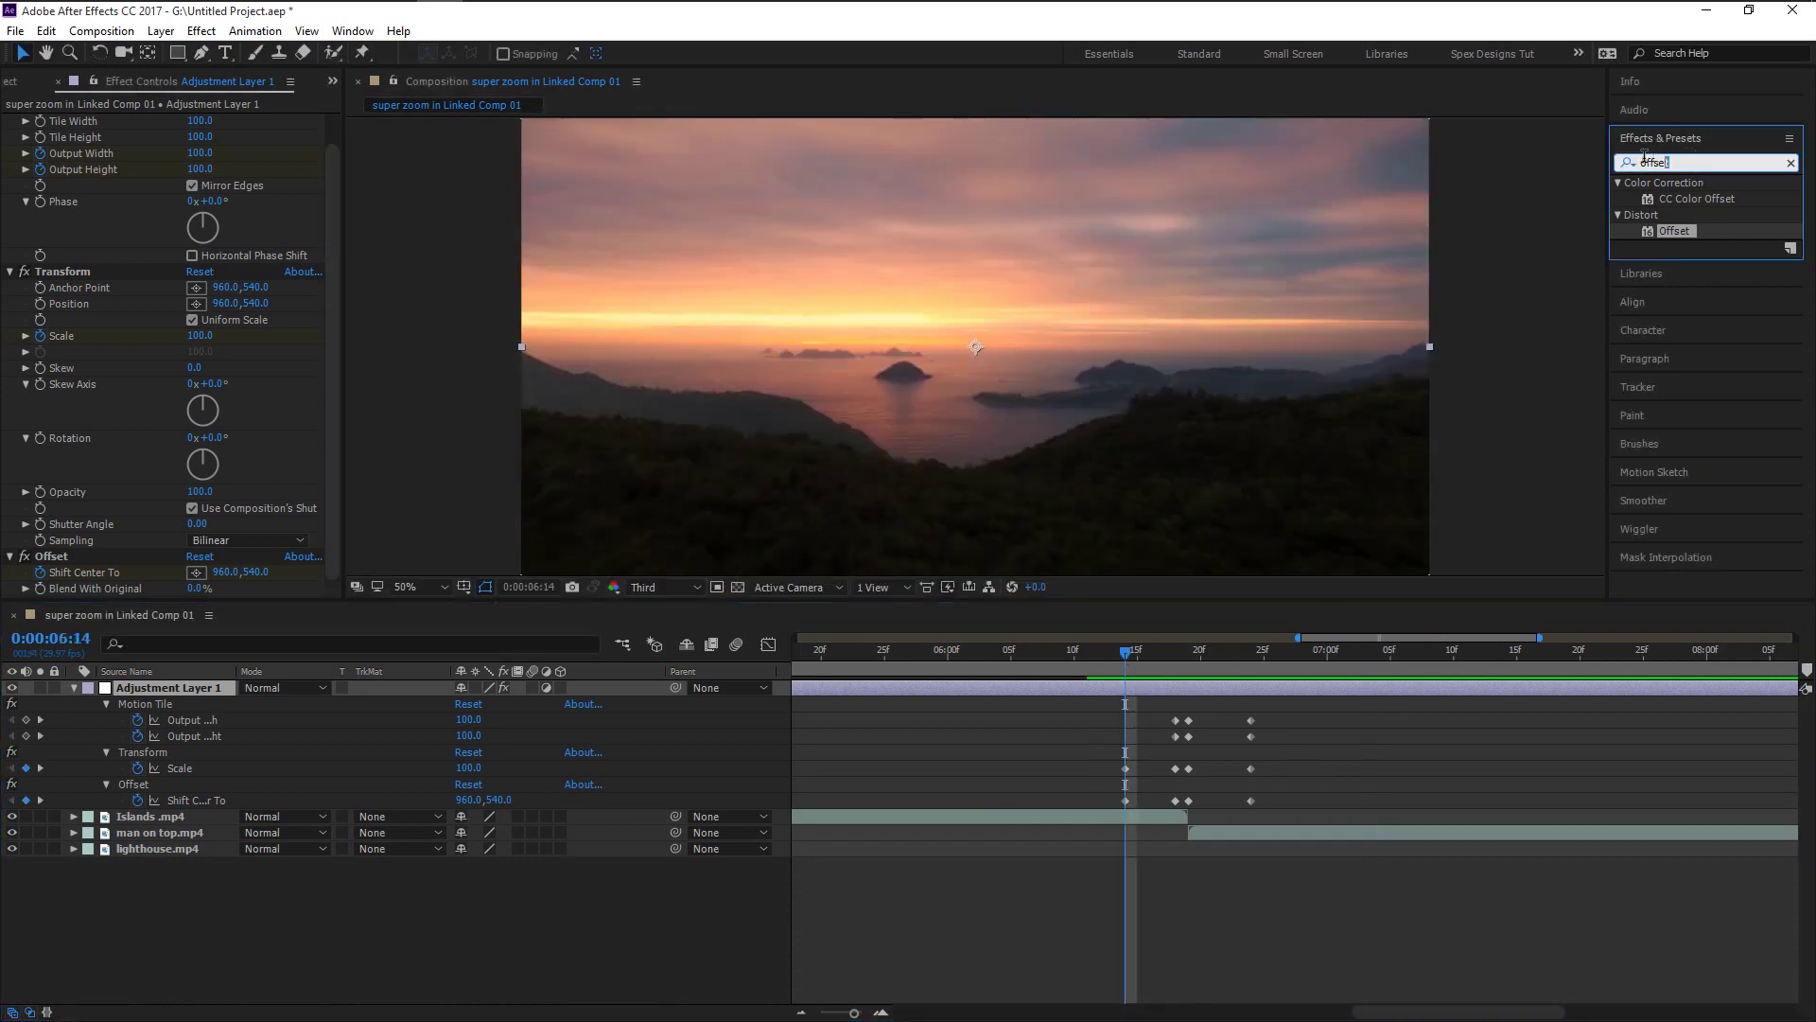
type("motion")
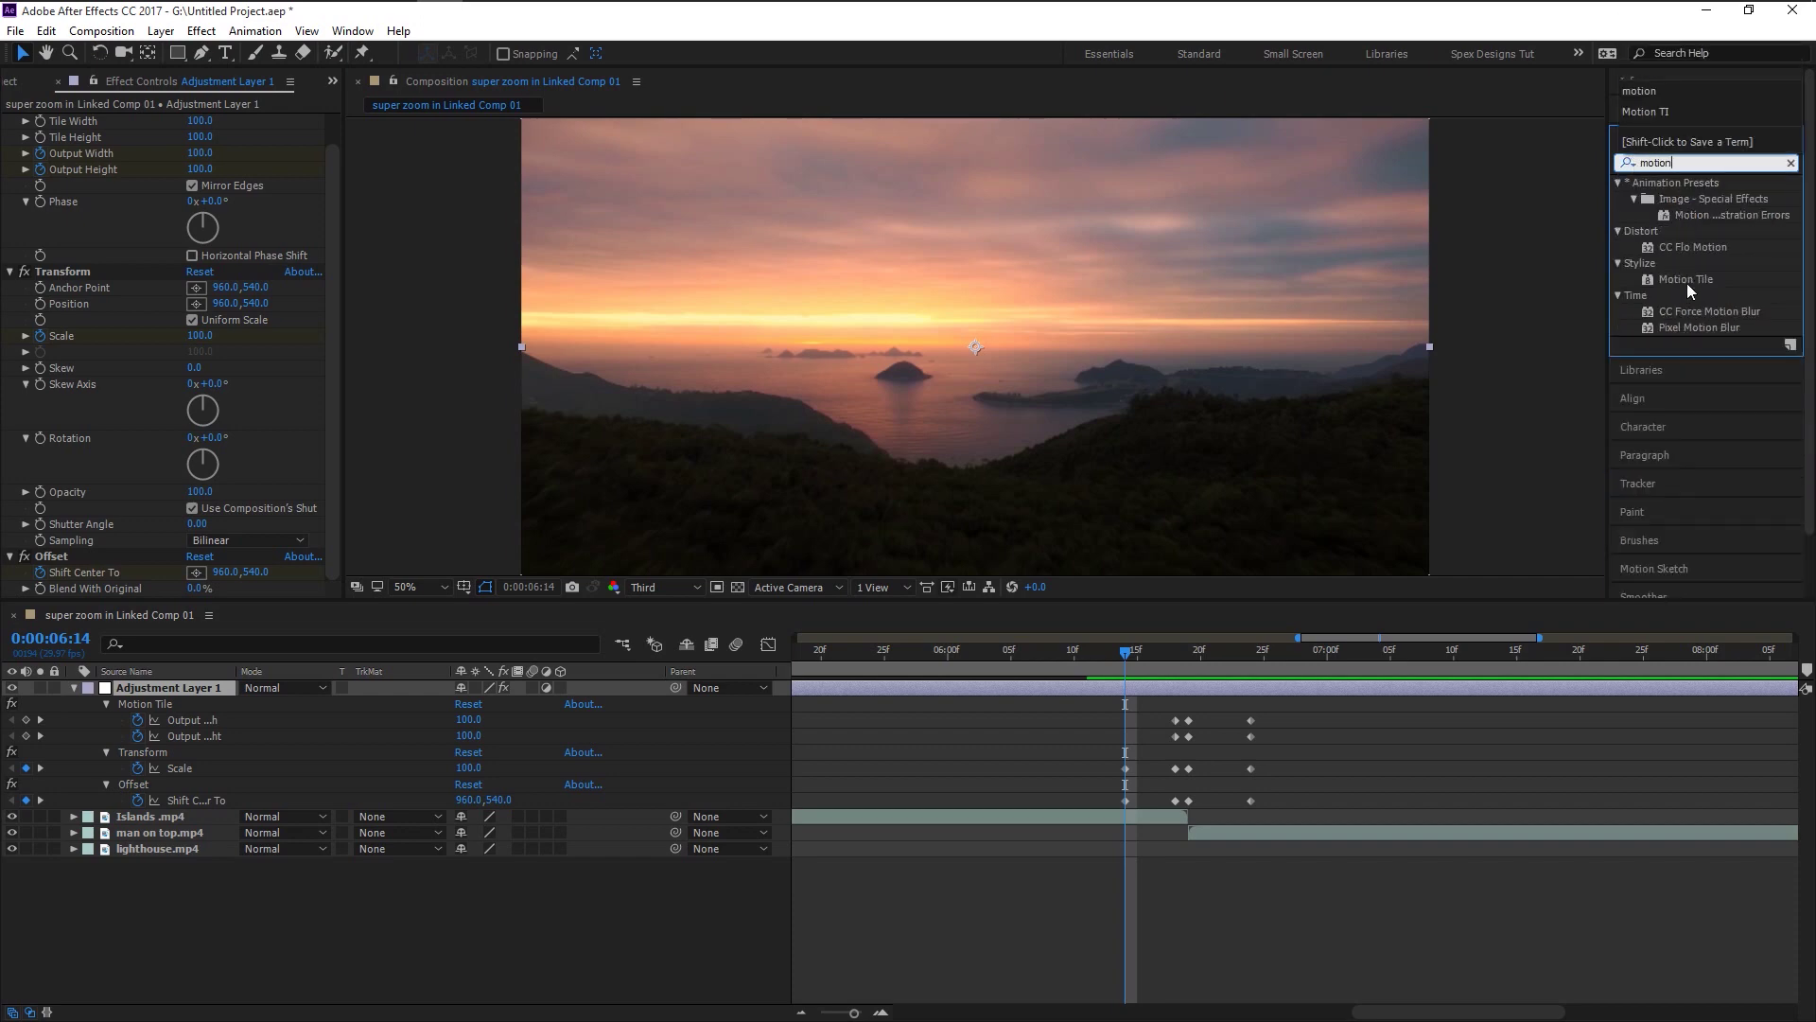
left_click_drag(1700, 318, 205, 710)
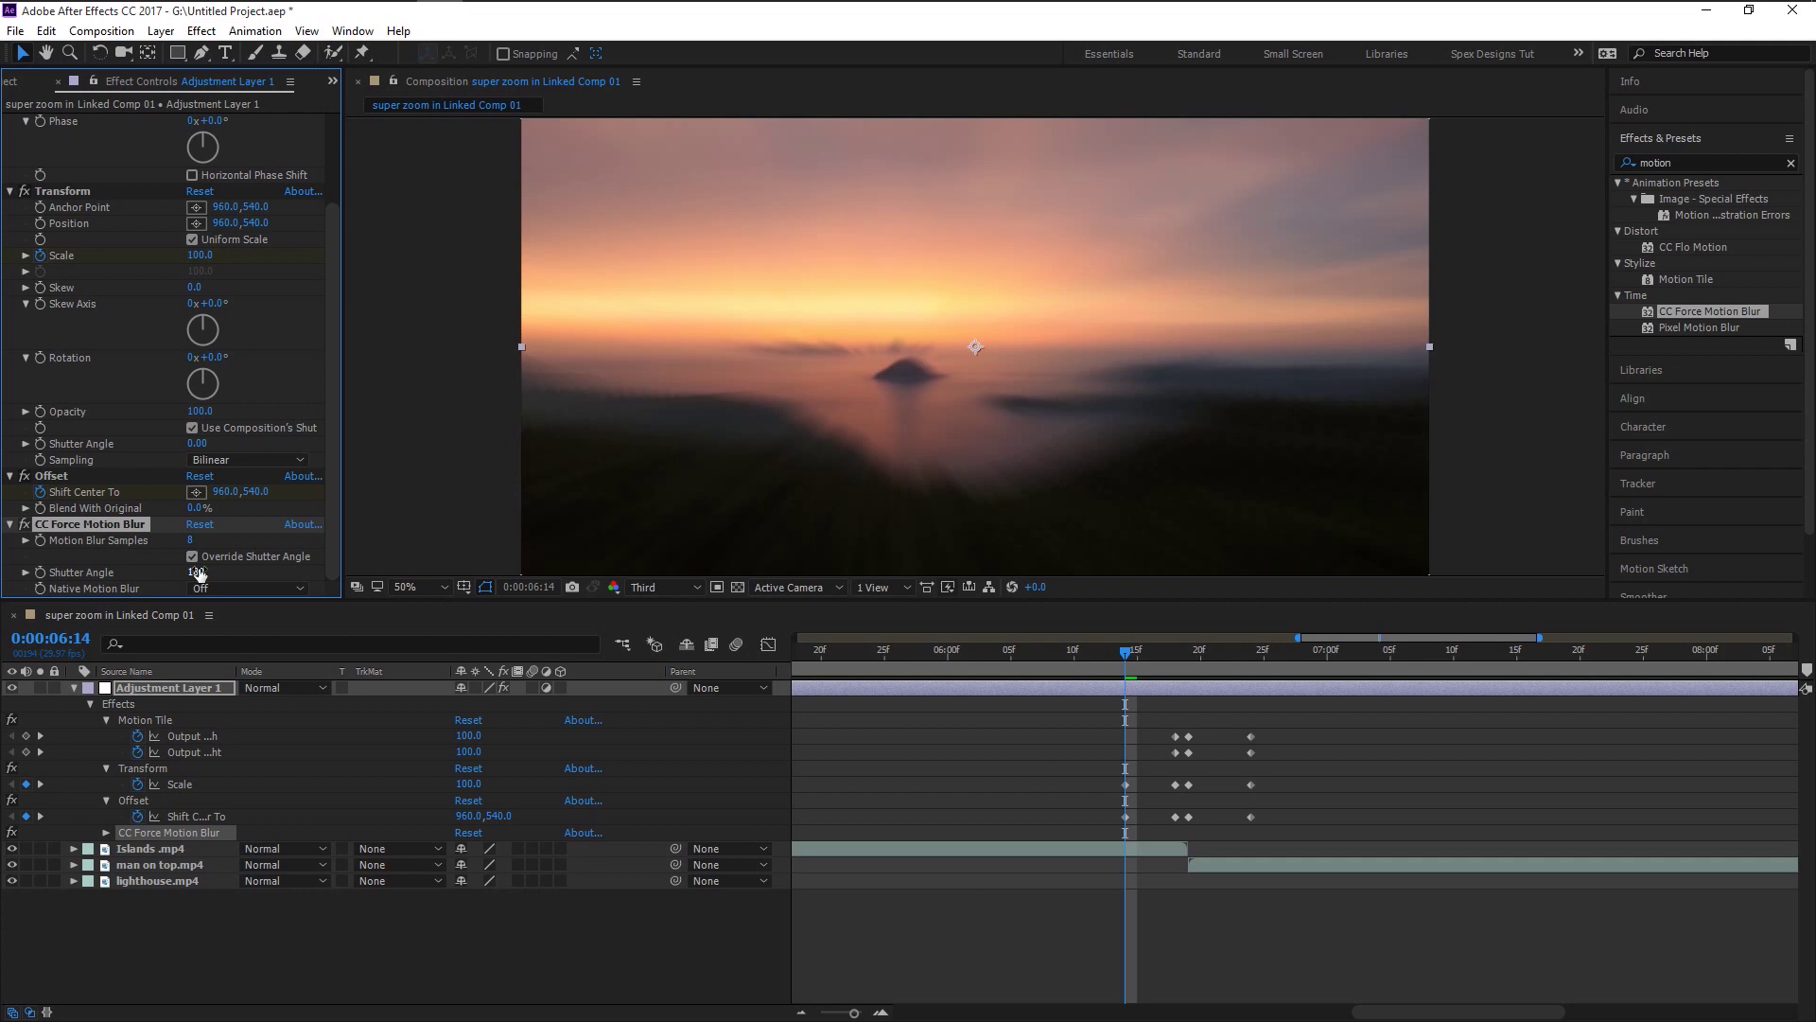
Set Shutter Angle to 250 and Motion Blur Samples to 40, then preview the blur
left_click(196, 570)
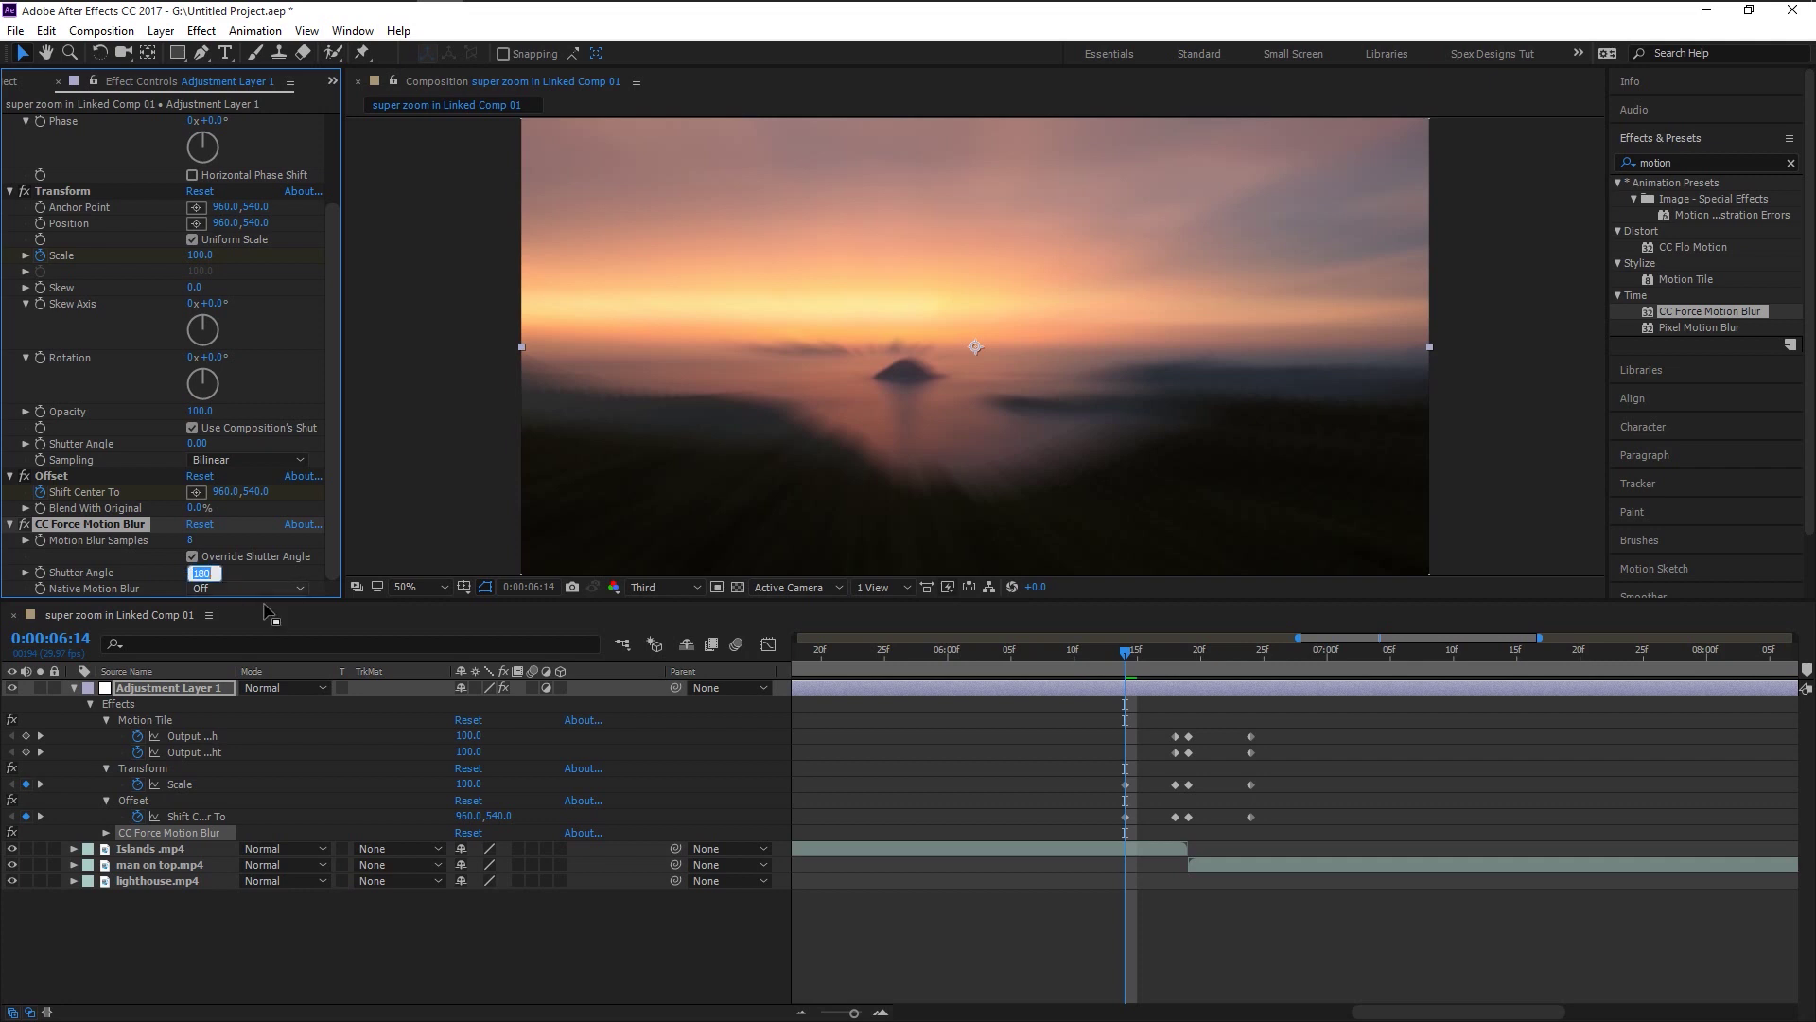
key("Return")
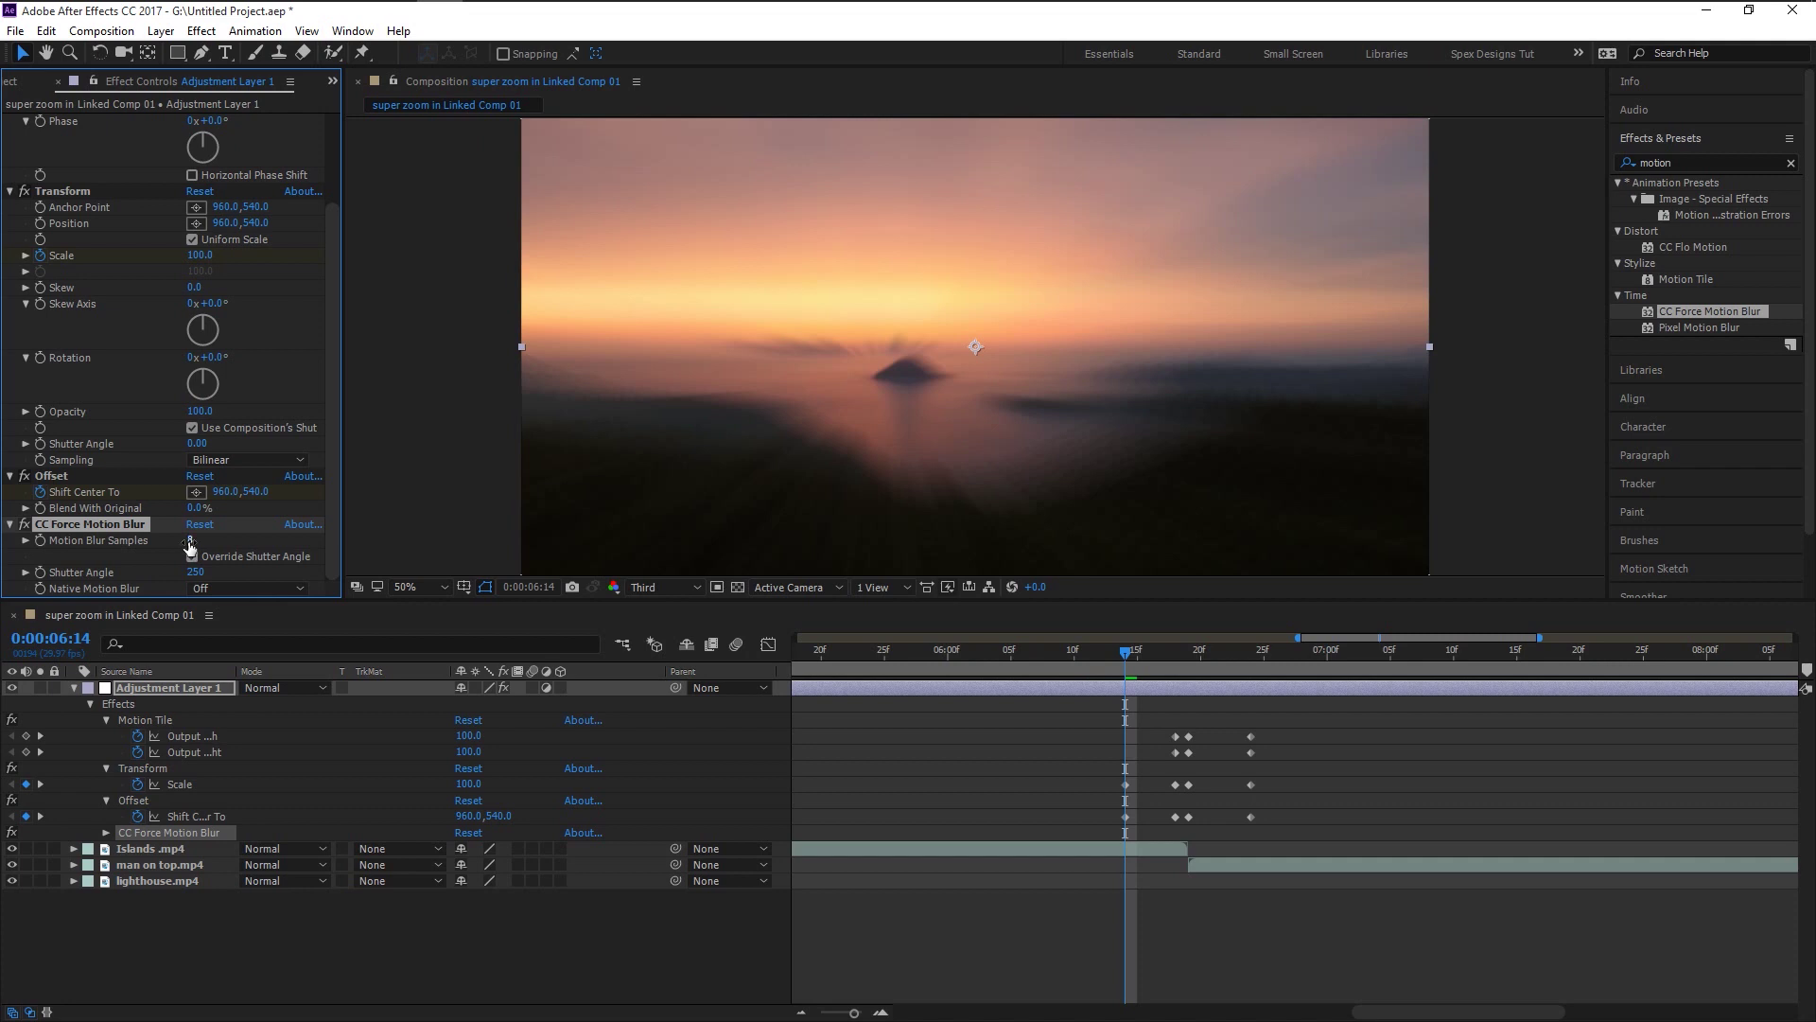
left_click(190, 543)
key("Return")
key("space")
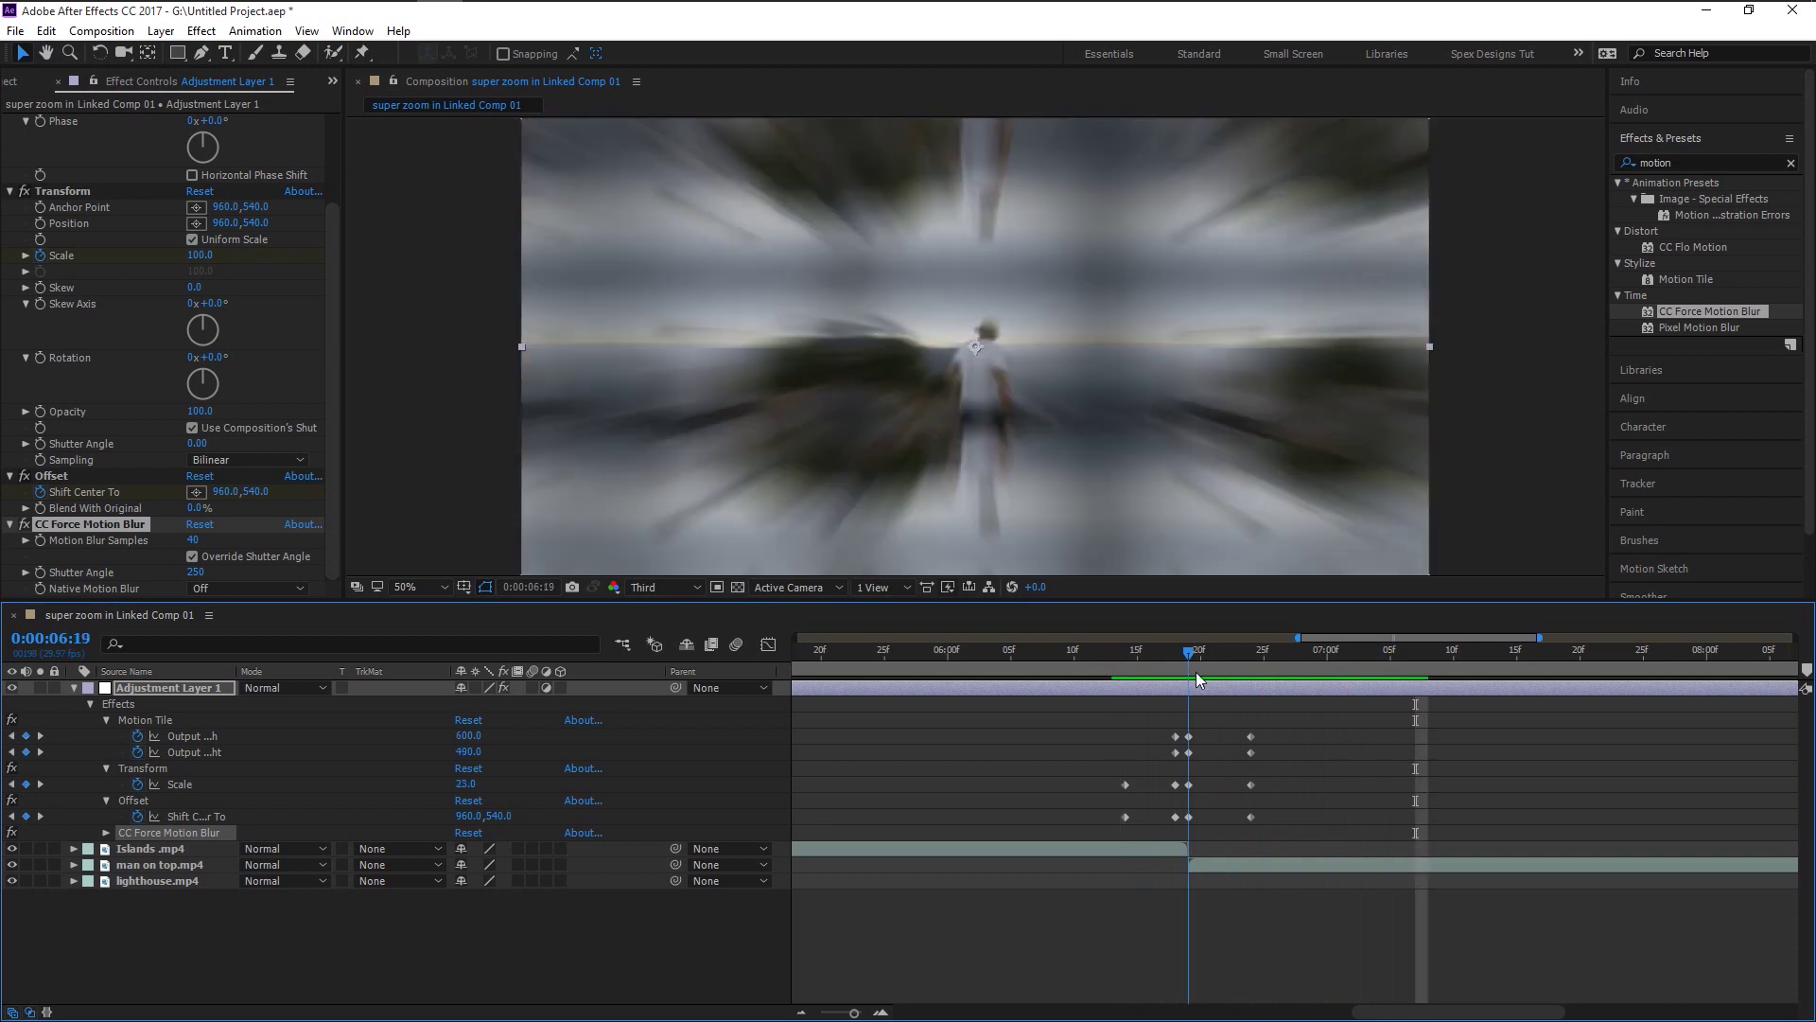
Stop the preview and shift all the transition keyframes one frame later
key("space")
left_click_drag(1263, 837, 1107, 719)
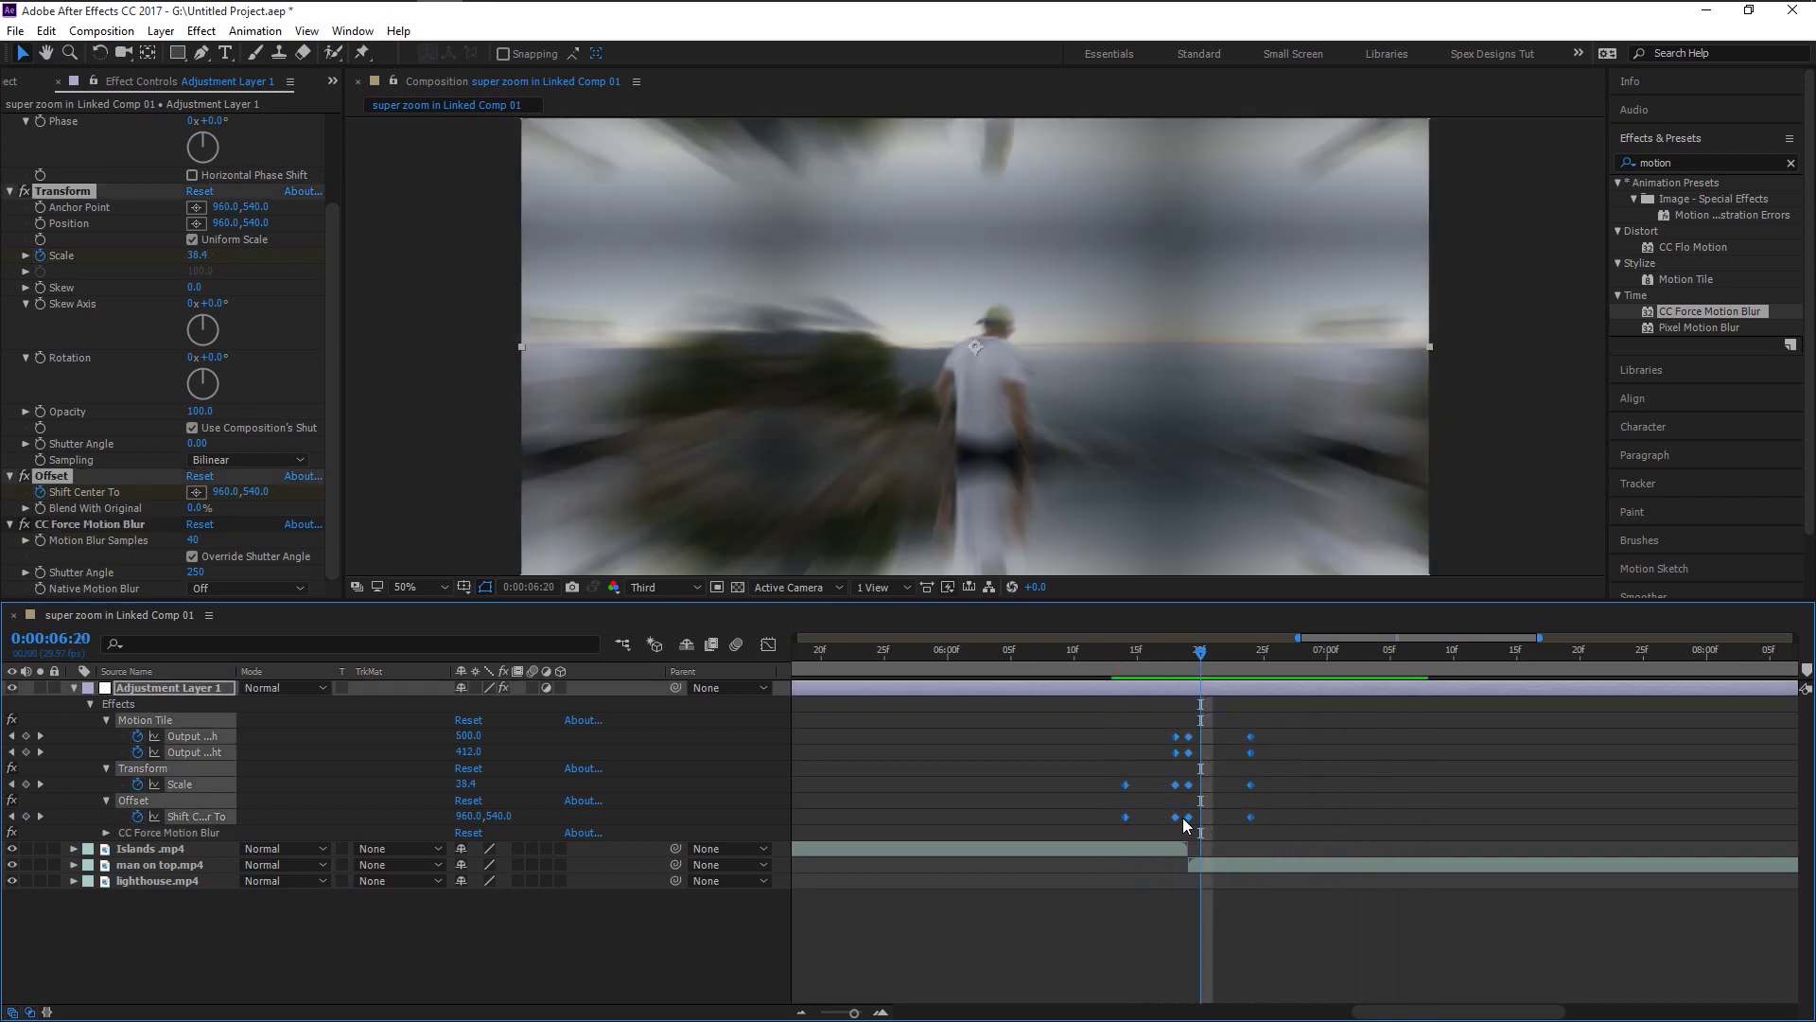
left_click_drag(1188, 825, 1201, 826)
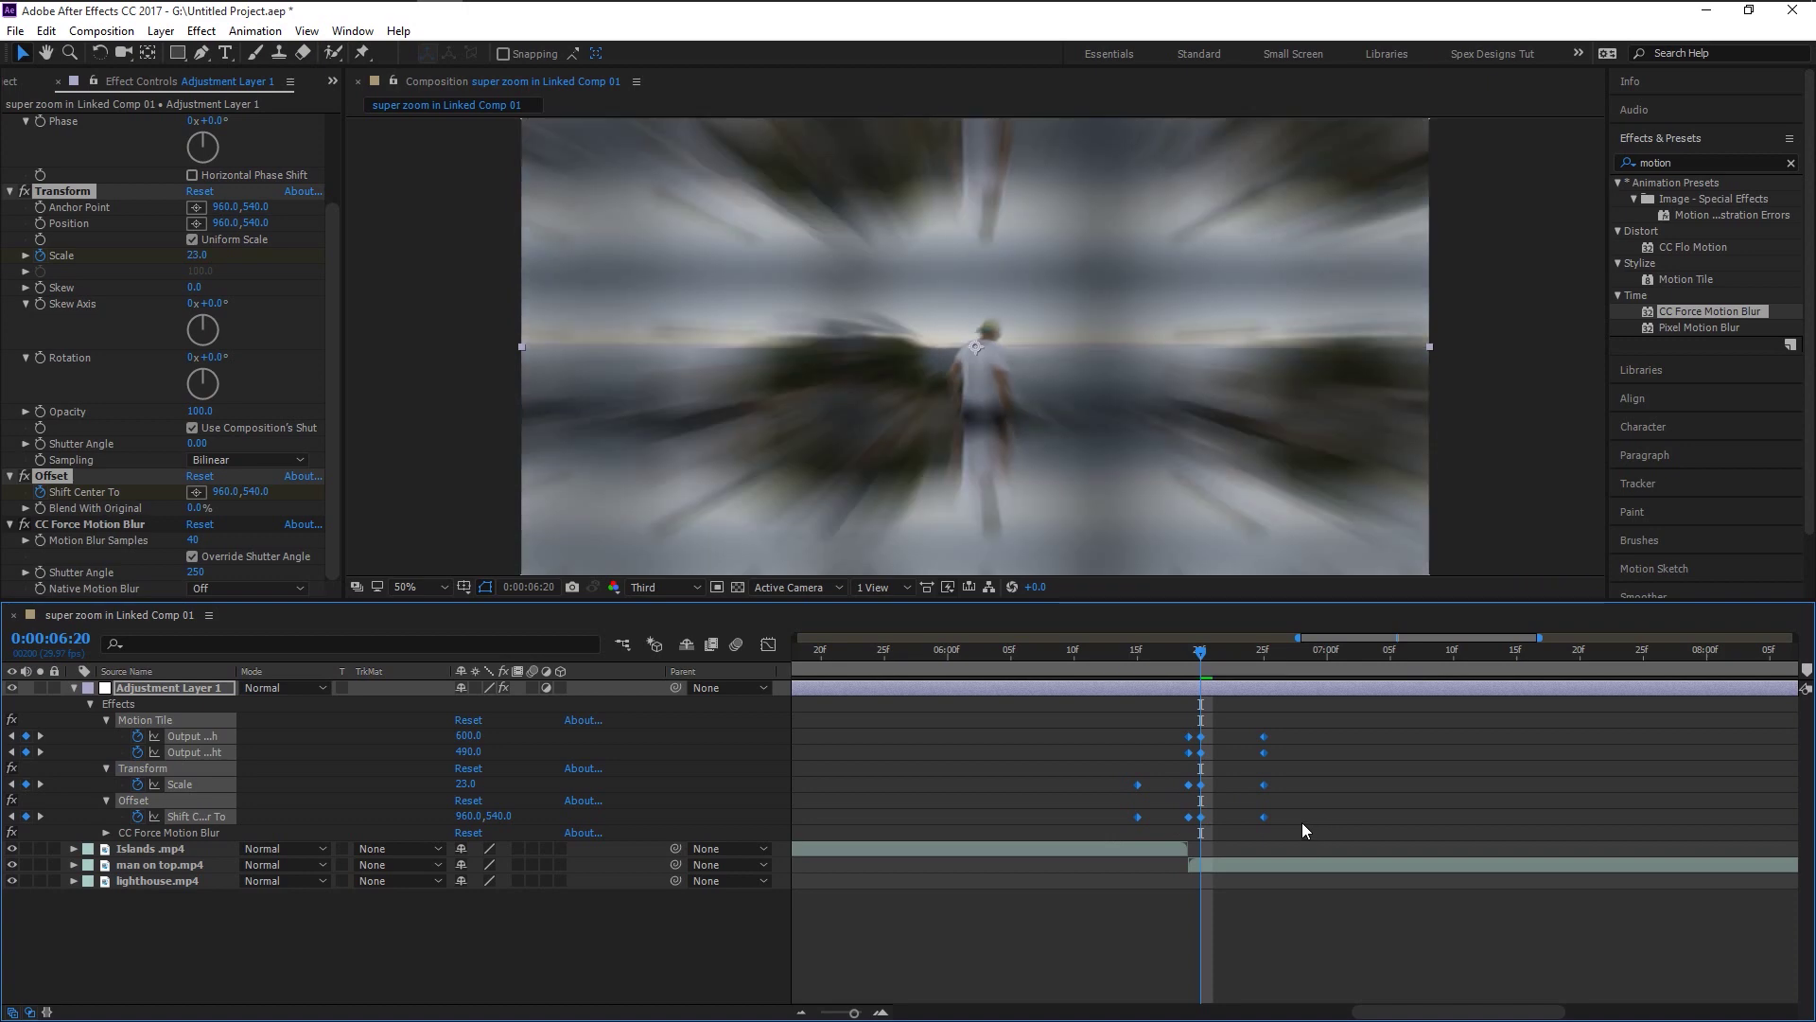
Play back the first zoom transition twice, then fit the whole composition in the timeline
left_click(1122, 664)
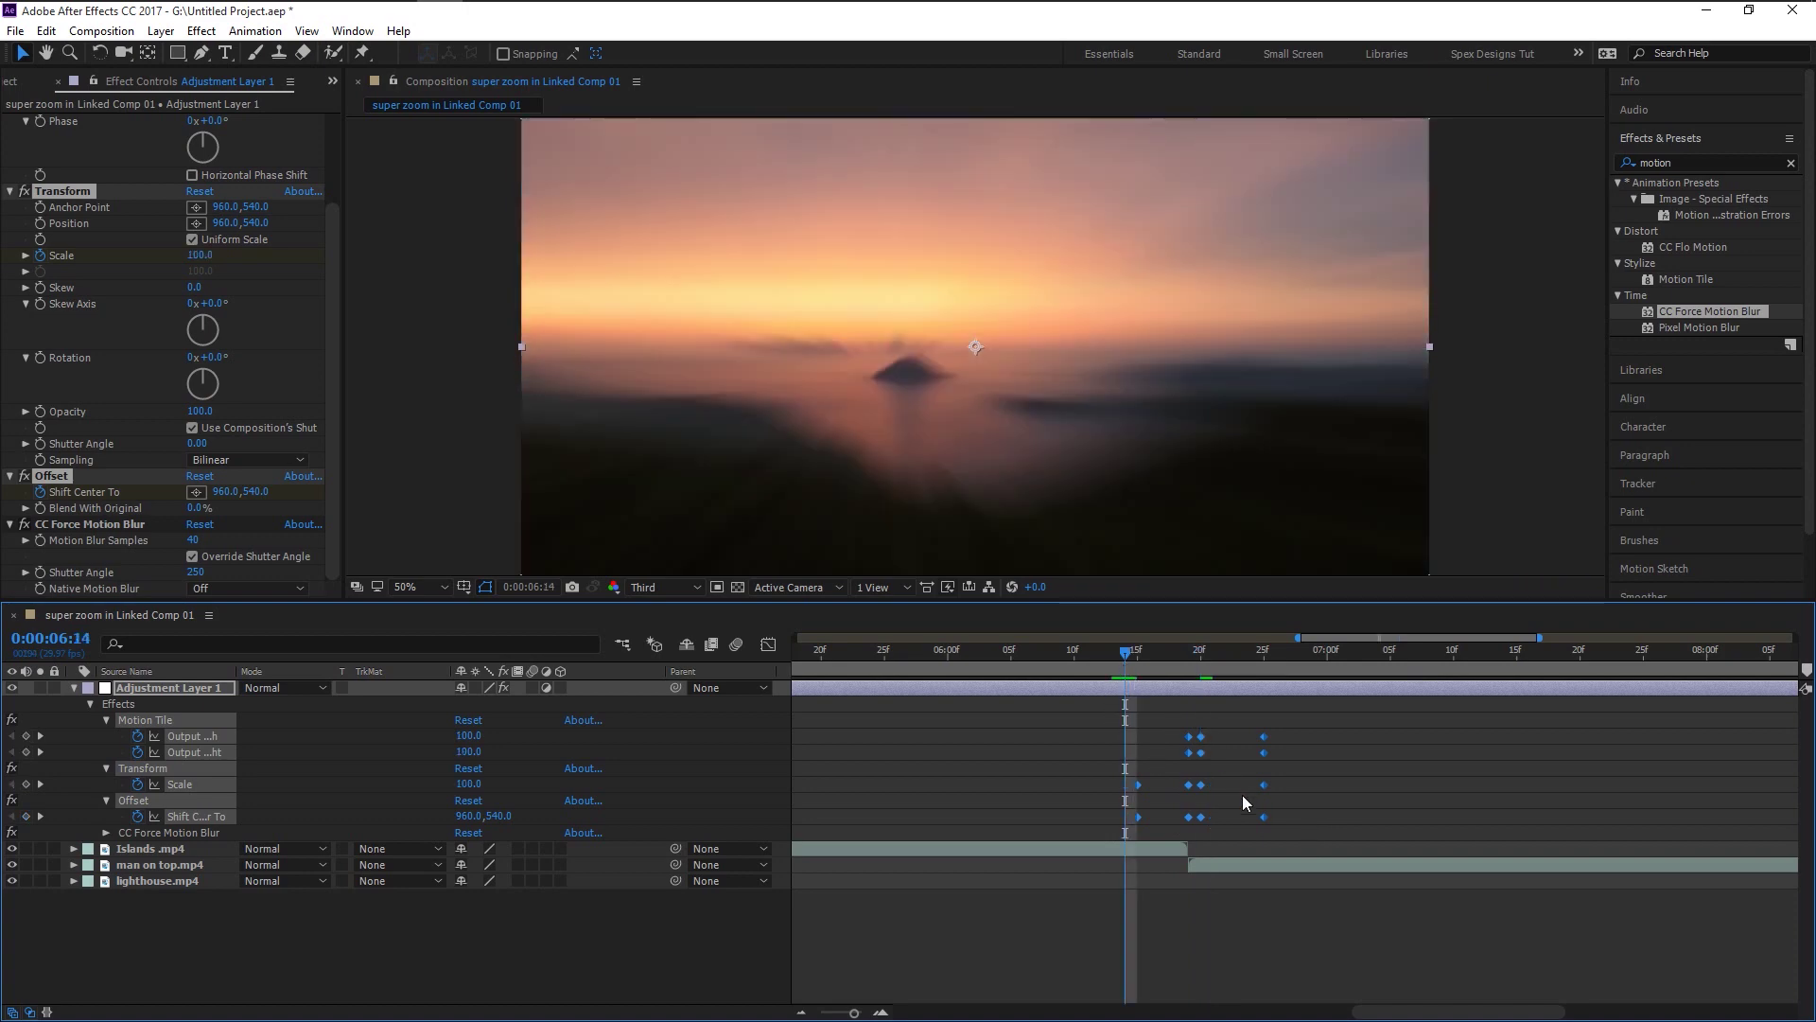
key("space")
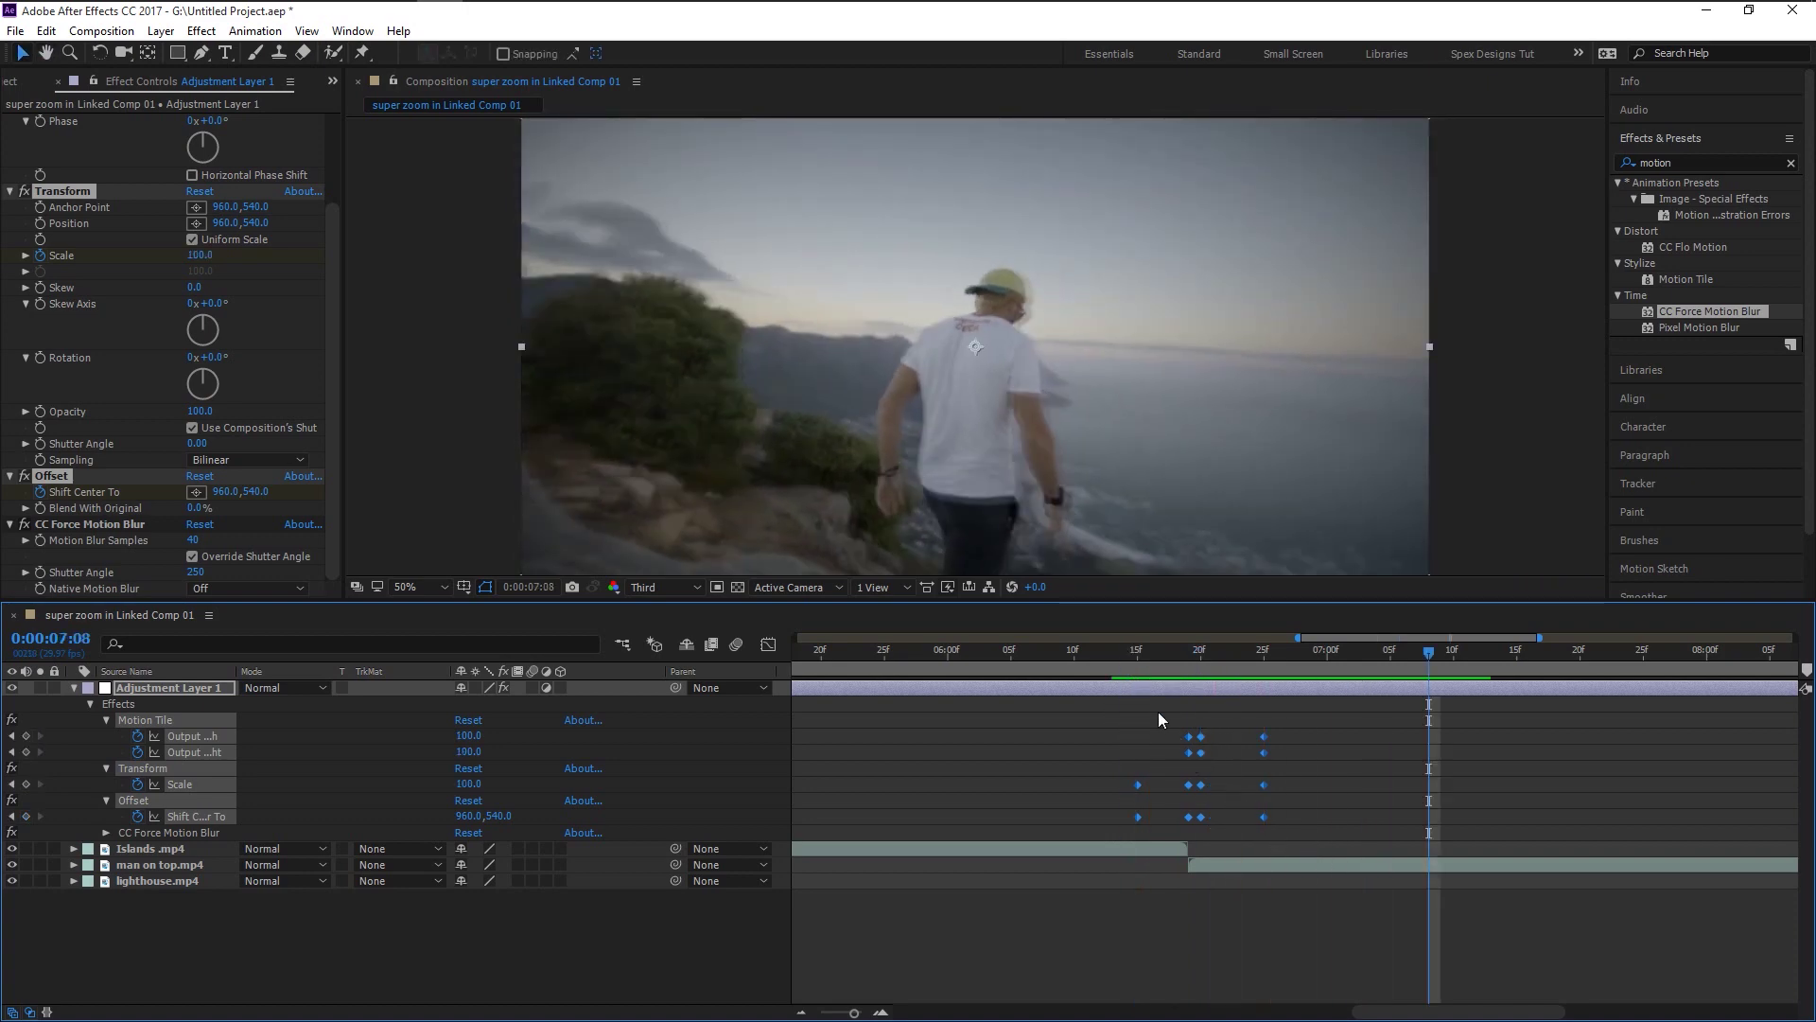
left_click(1109, 667)
key("space")
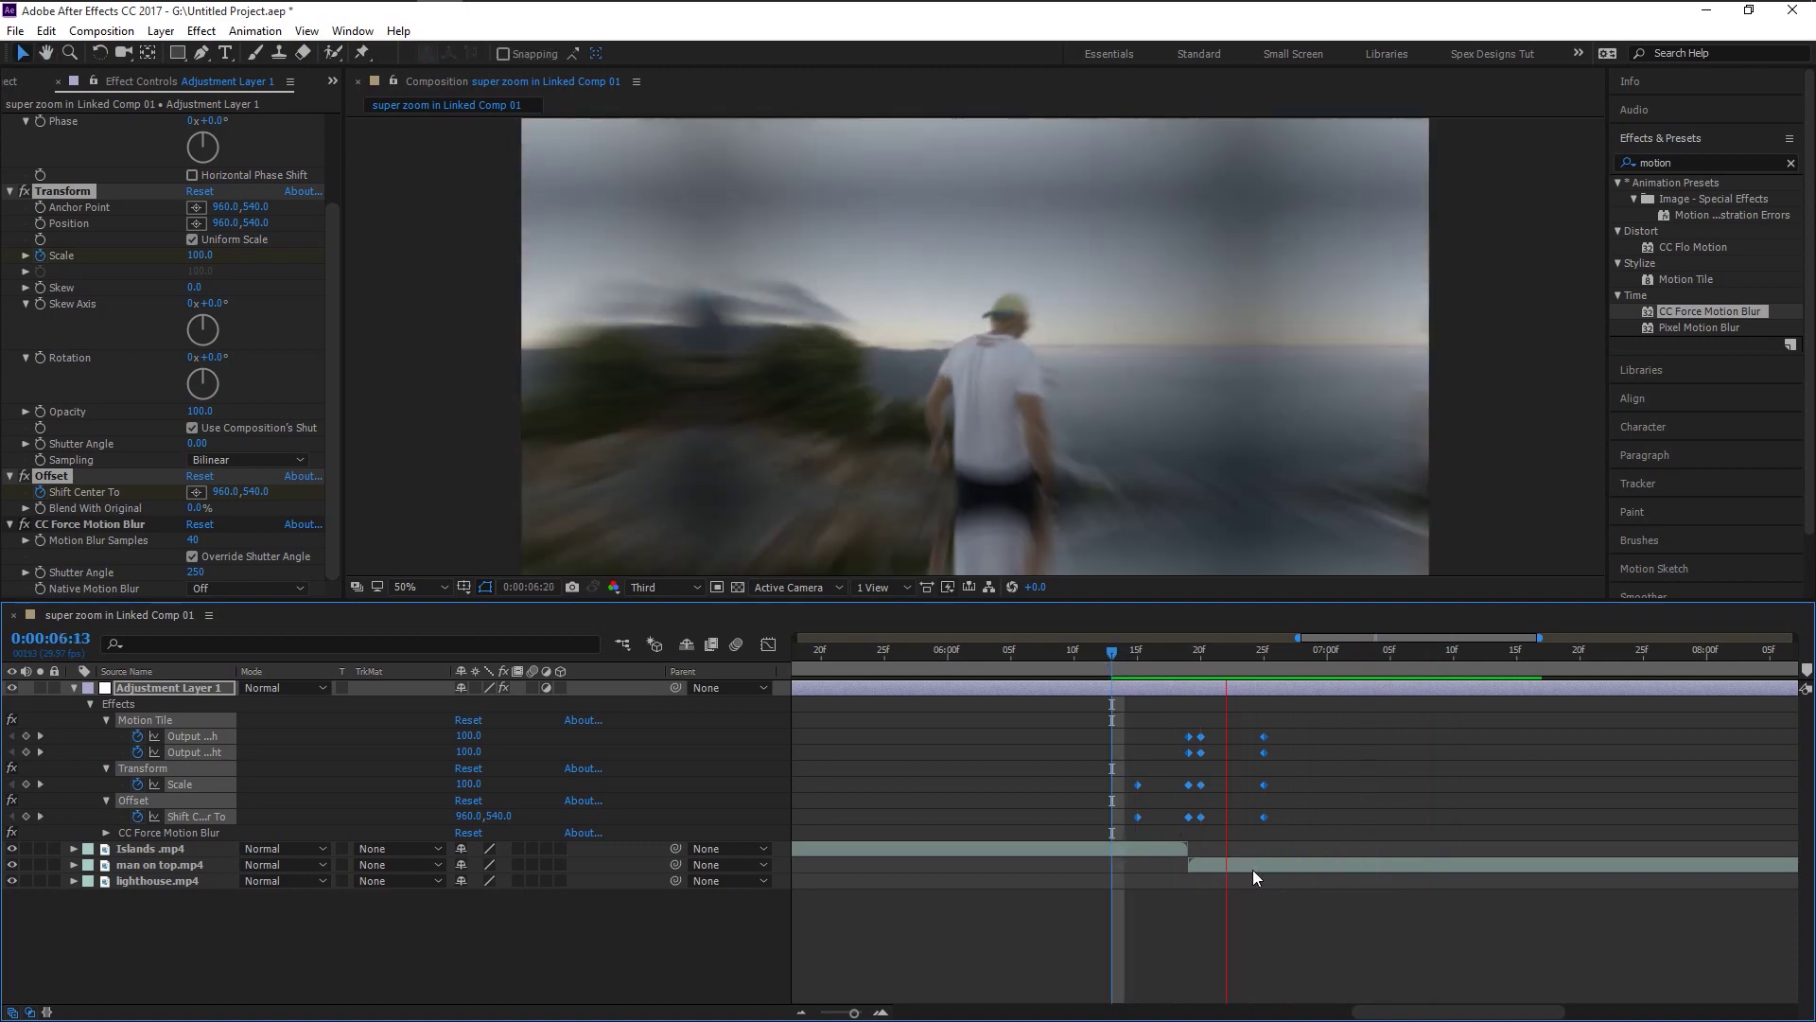
key("space")
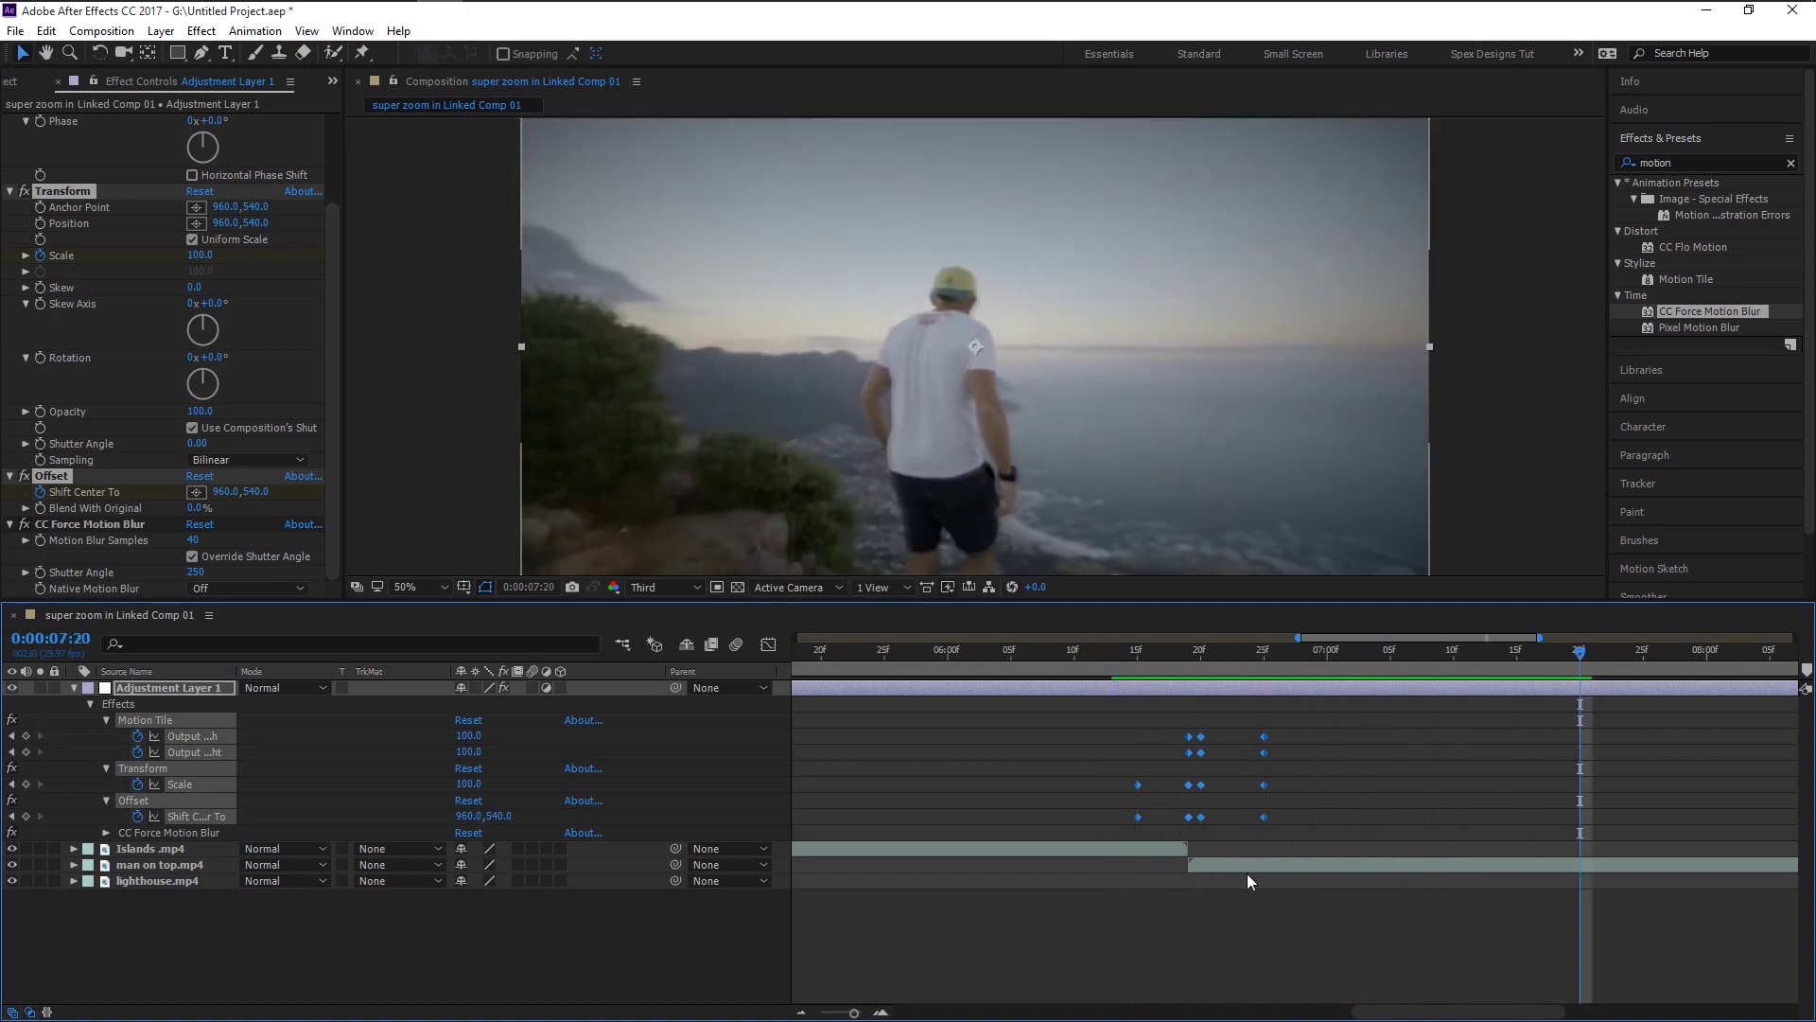
key(";")
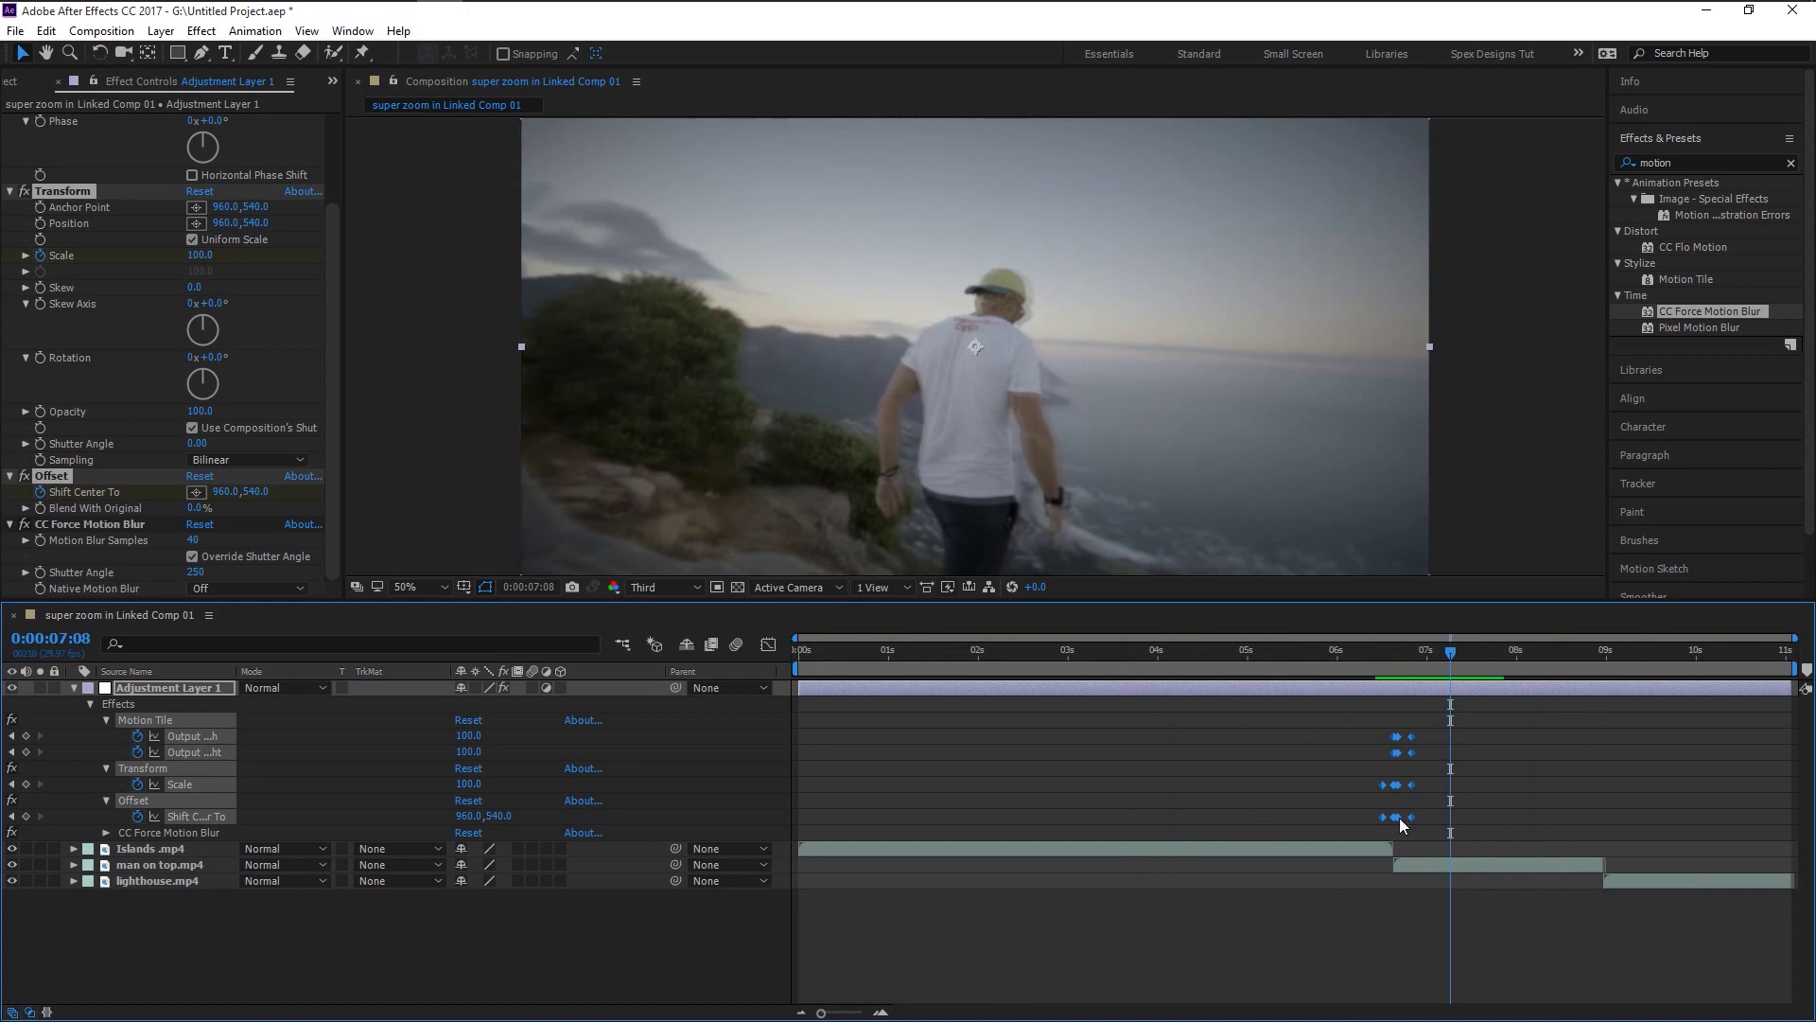
Place the copied transition keyframes at 08:24 and nudge them one frame later with Alt+Right
key("=")
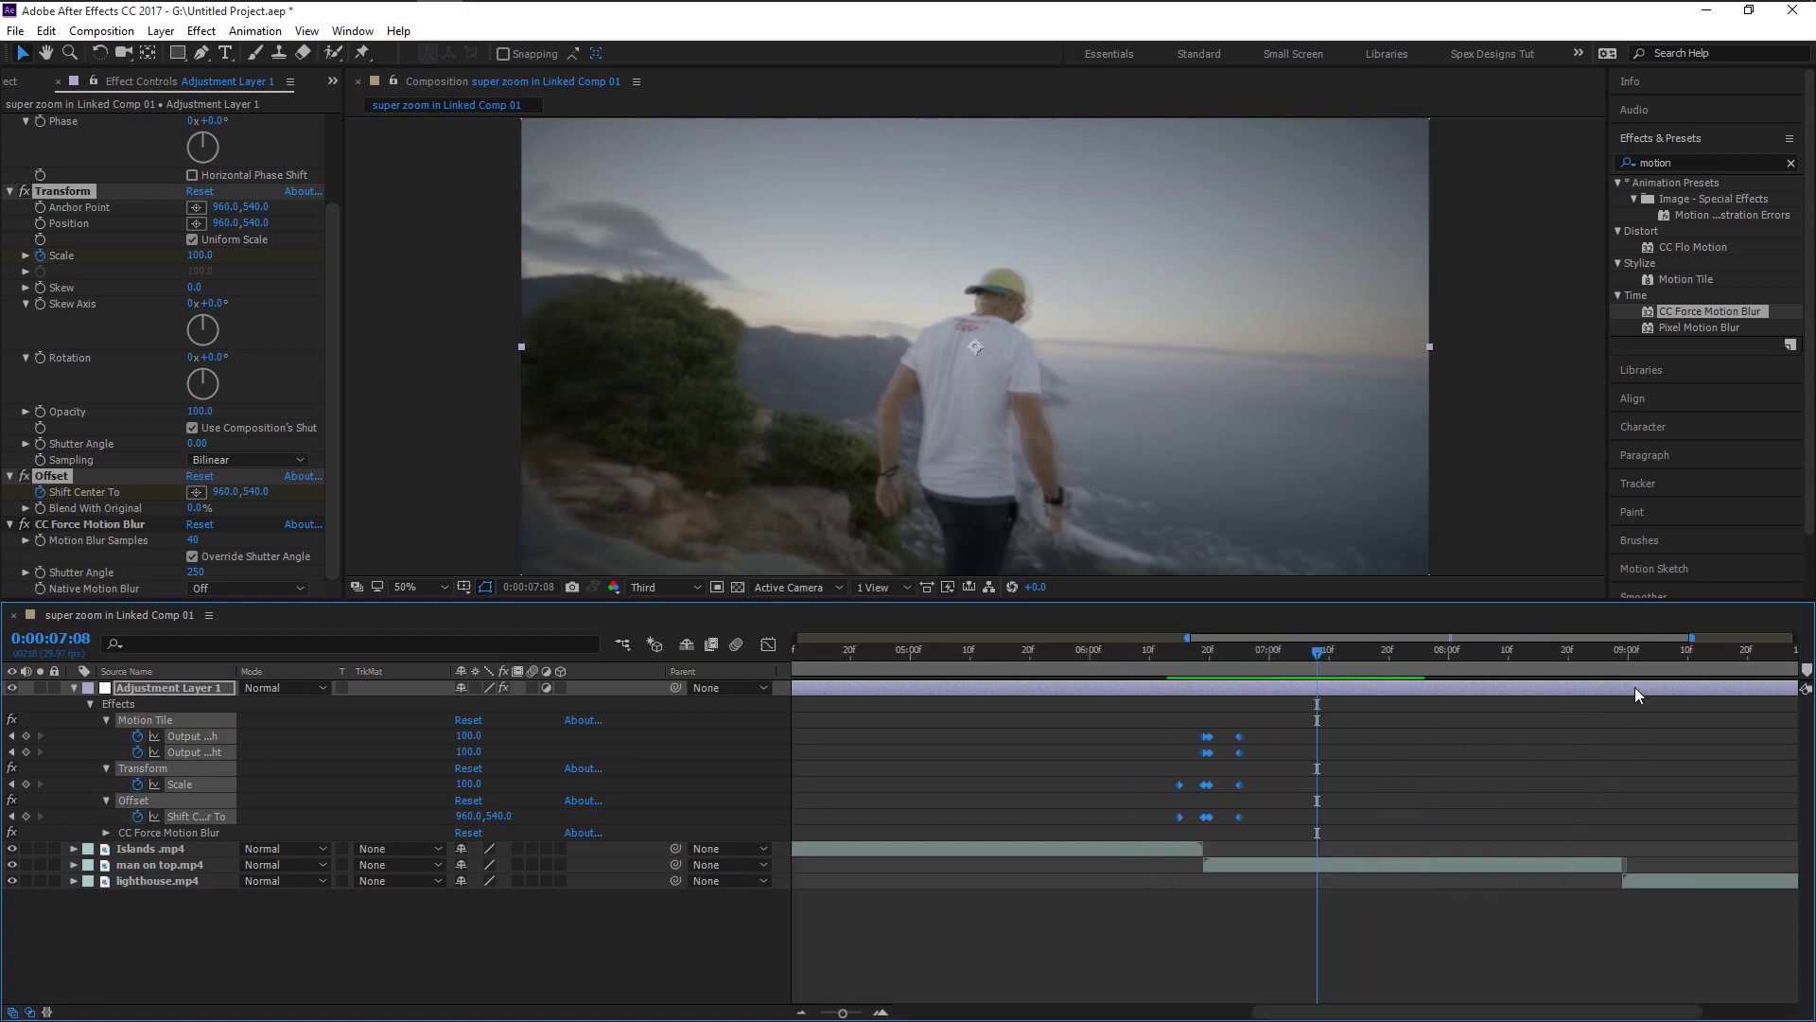
key("=")
left_click_drag(1587, 1012, 1607, 1014)
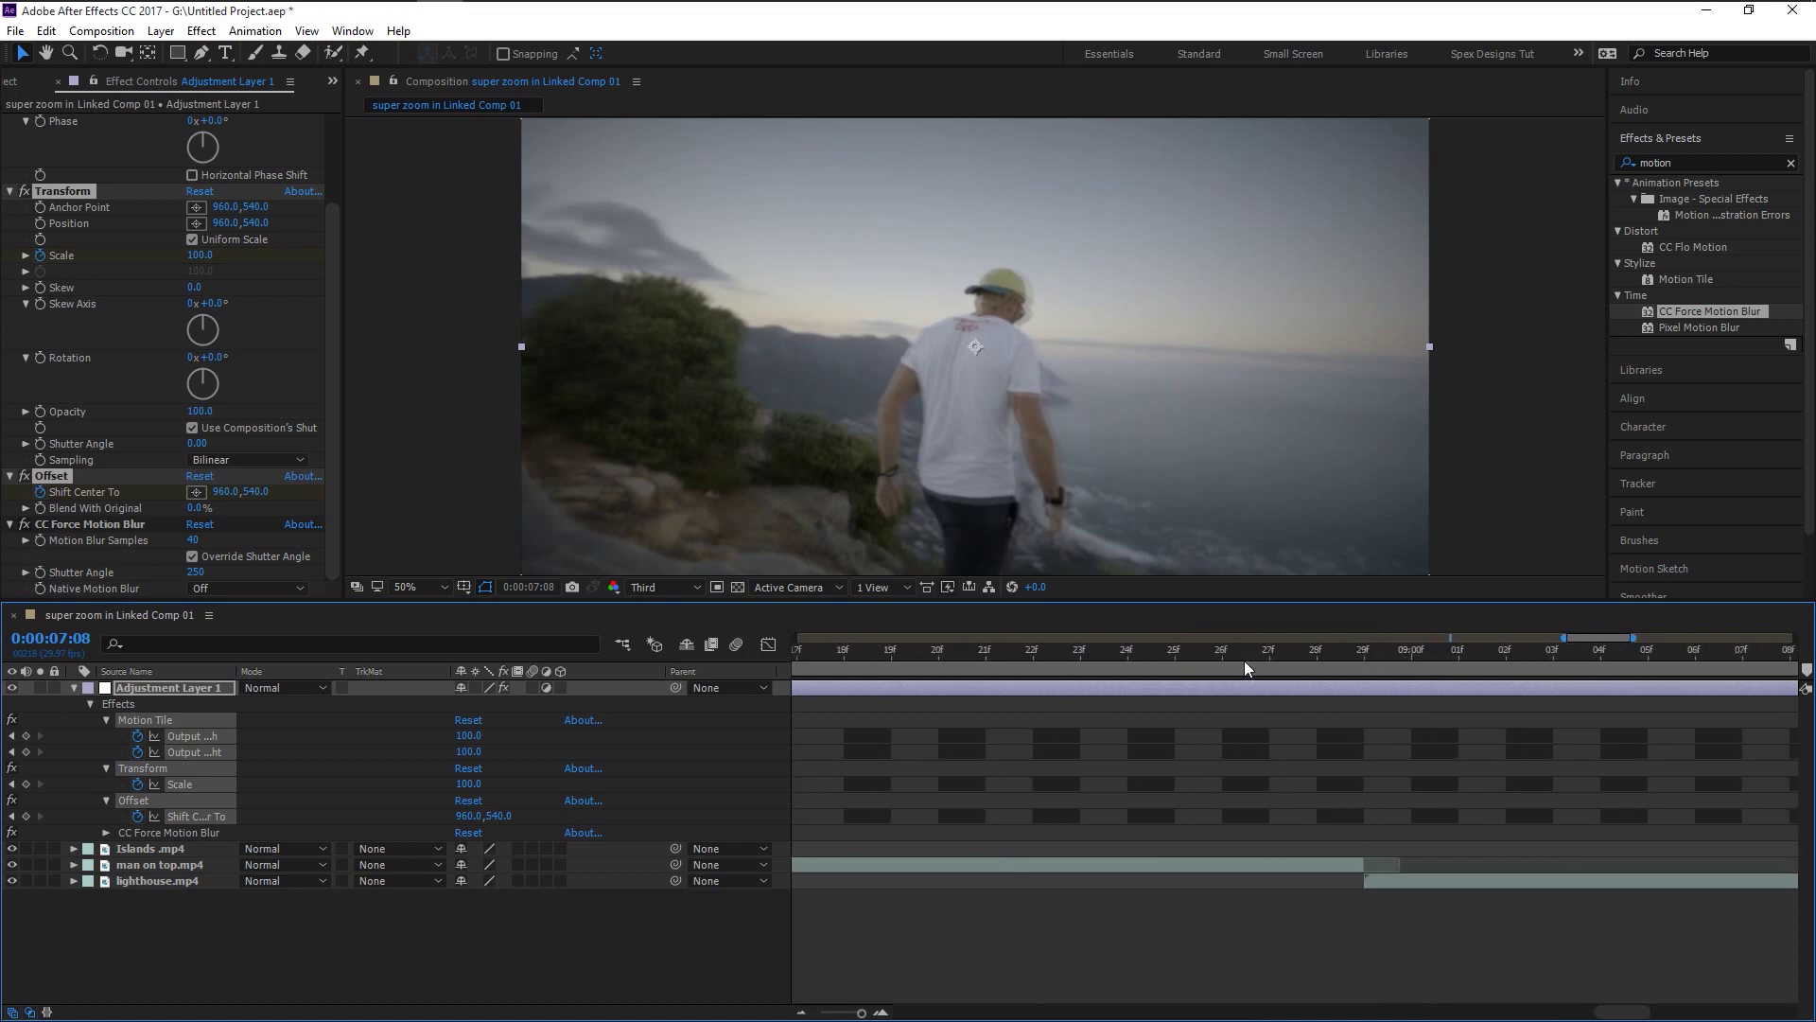
left_click(1362, 653)
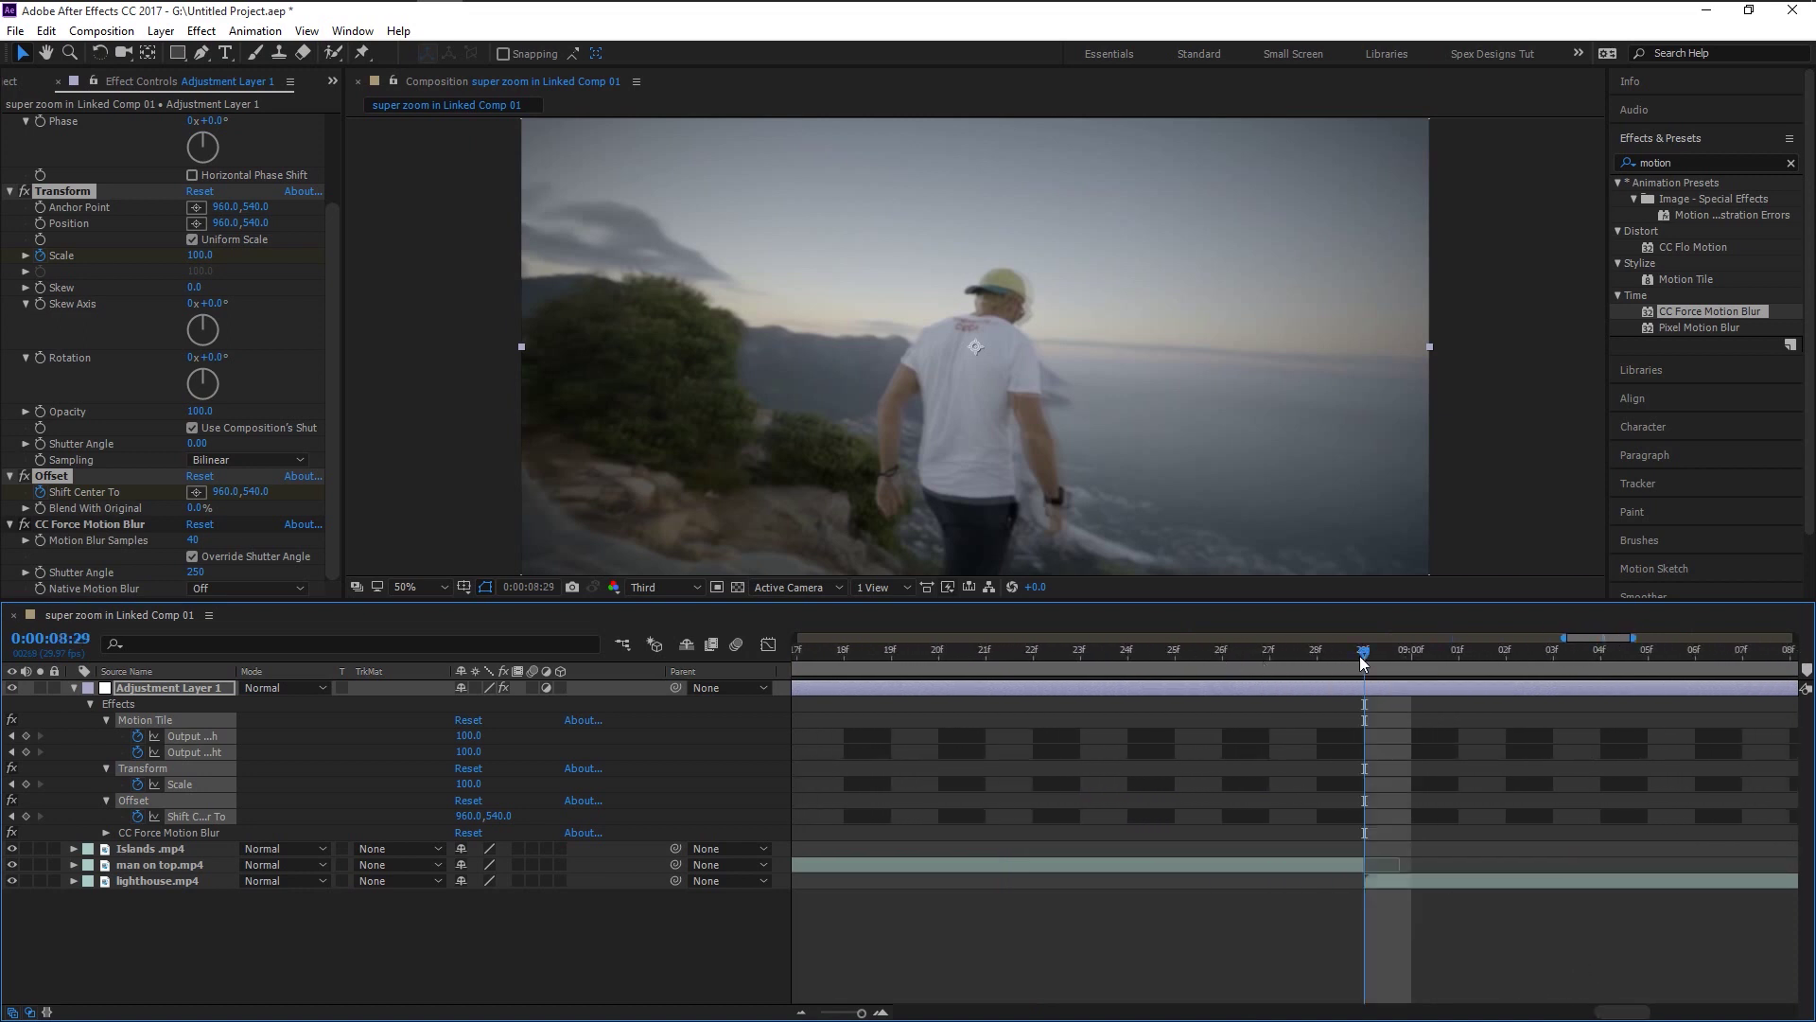
left_click(1314, 650)
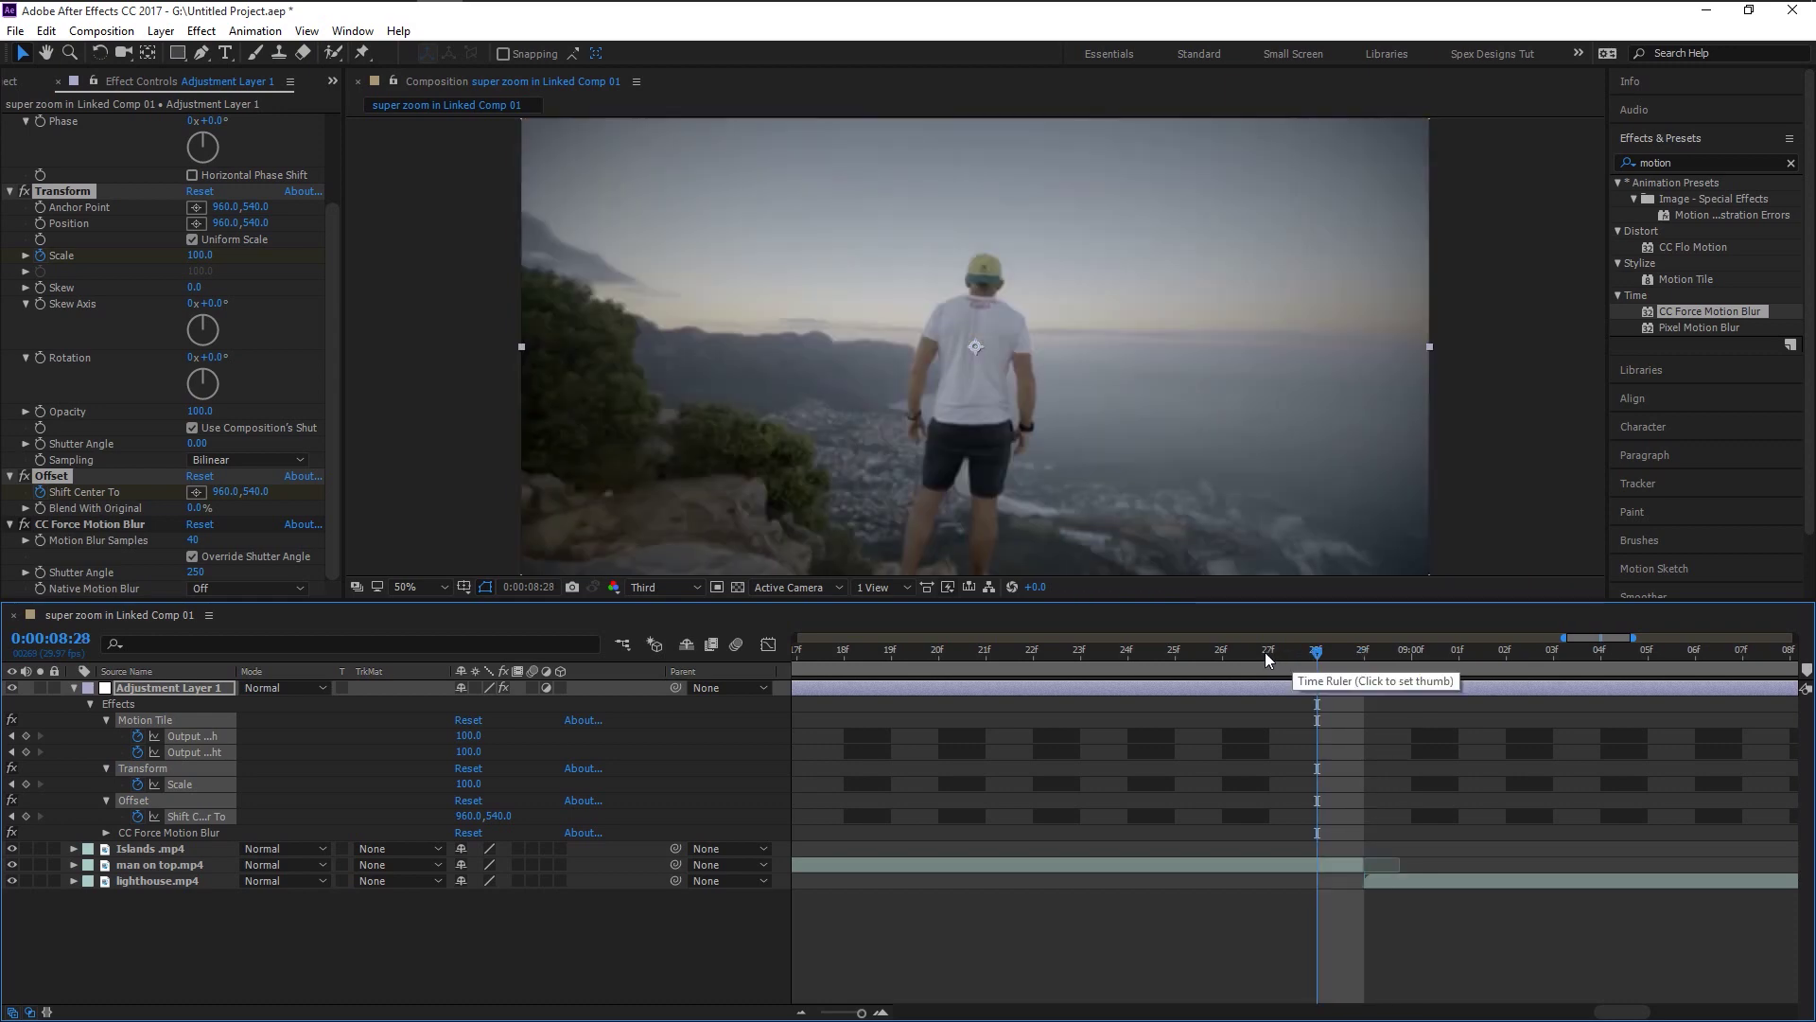
left_click(1266, 651)
left_click(1221, 653)
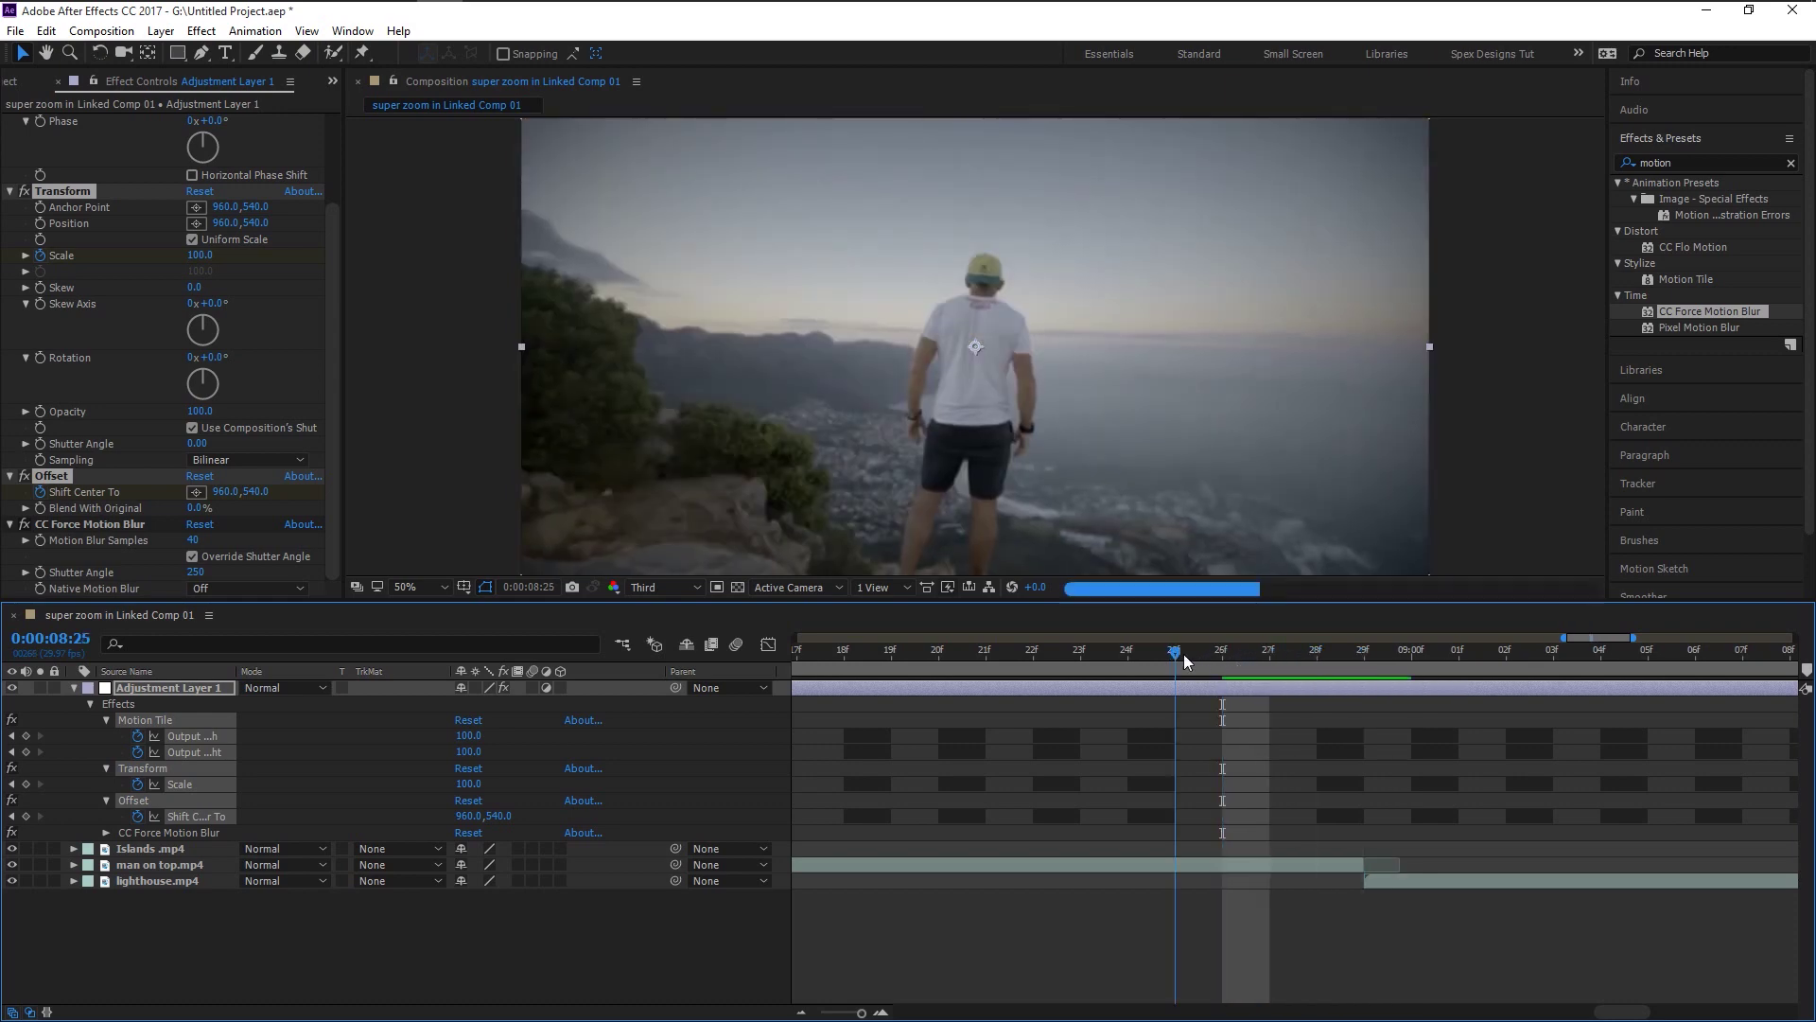
left_click(1175, 654)
left_click(1128, 651)
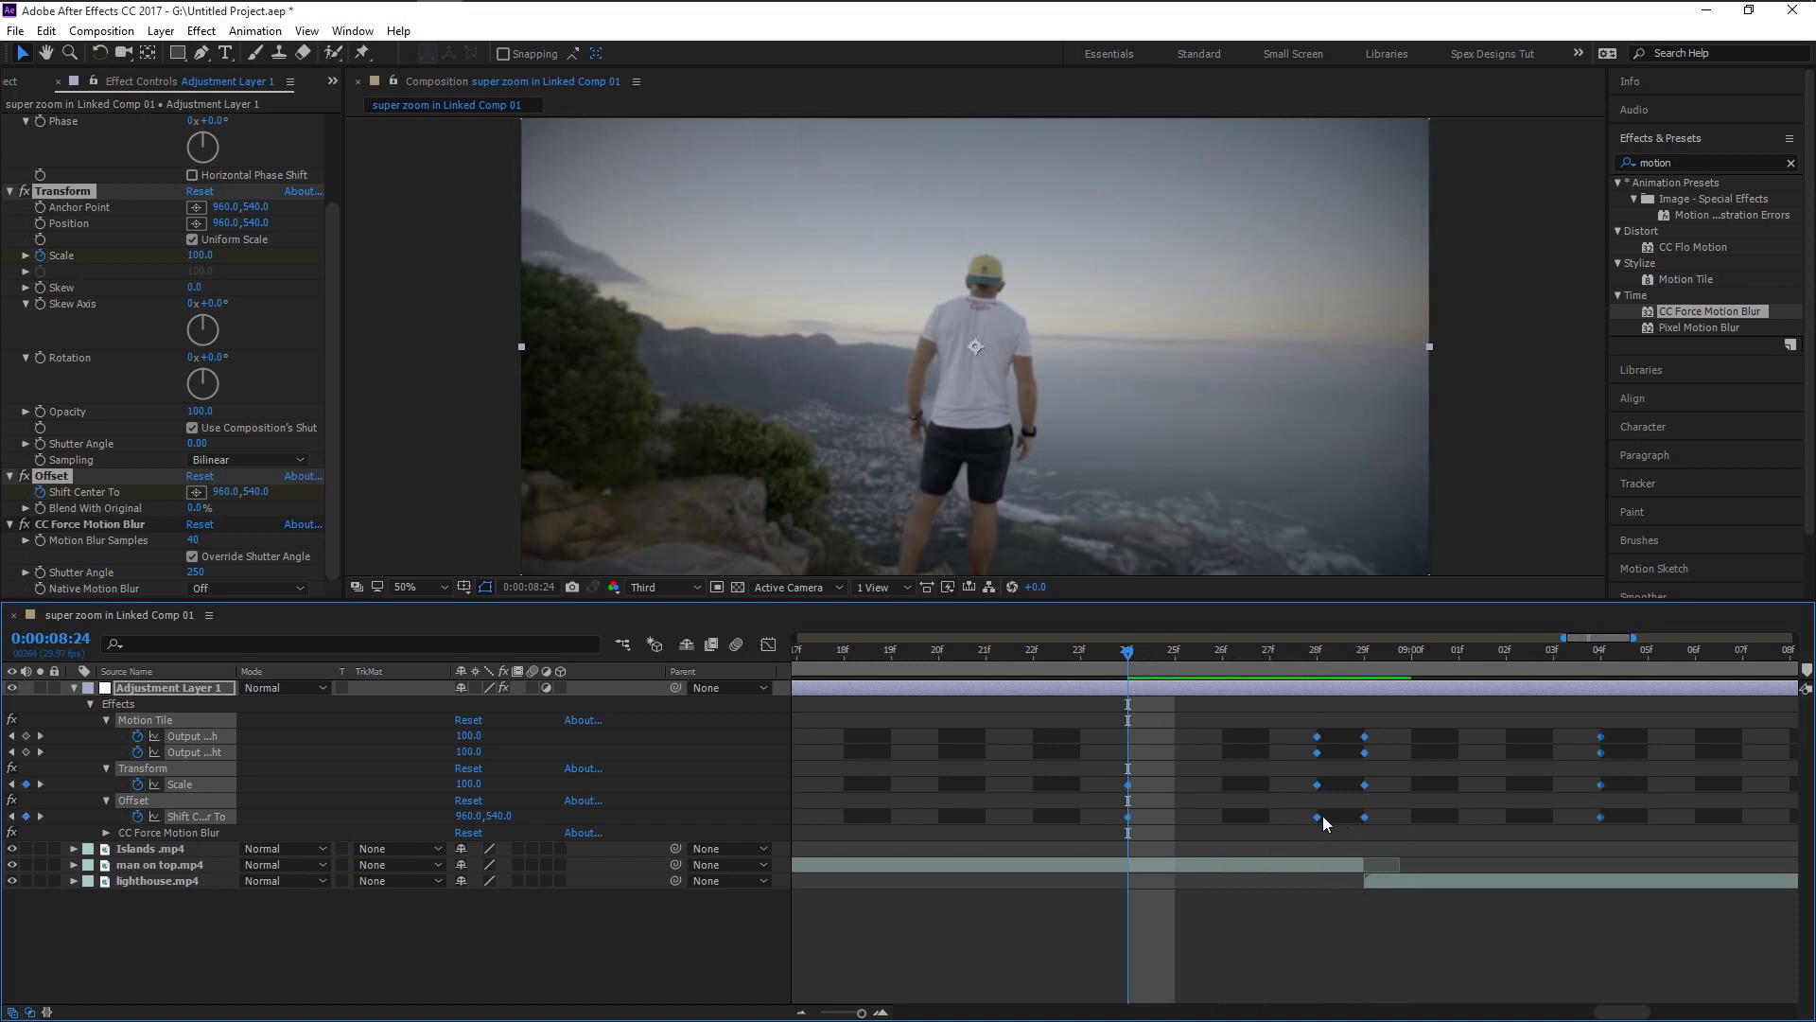
key("alt+Right")
left_click(1348, 941)
Preview from before the first cut through the lighthouse cut, stopping at the second transition
scroll(1367, 916, "down", 2)
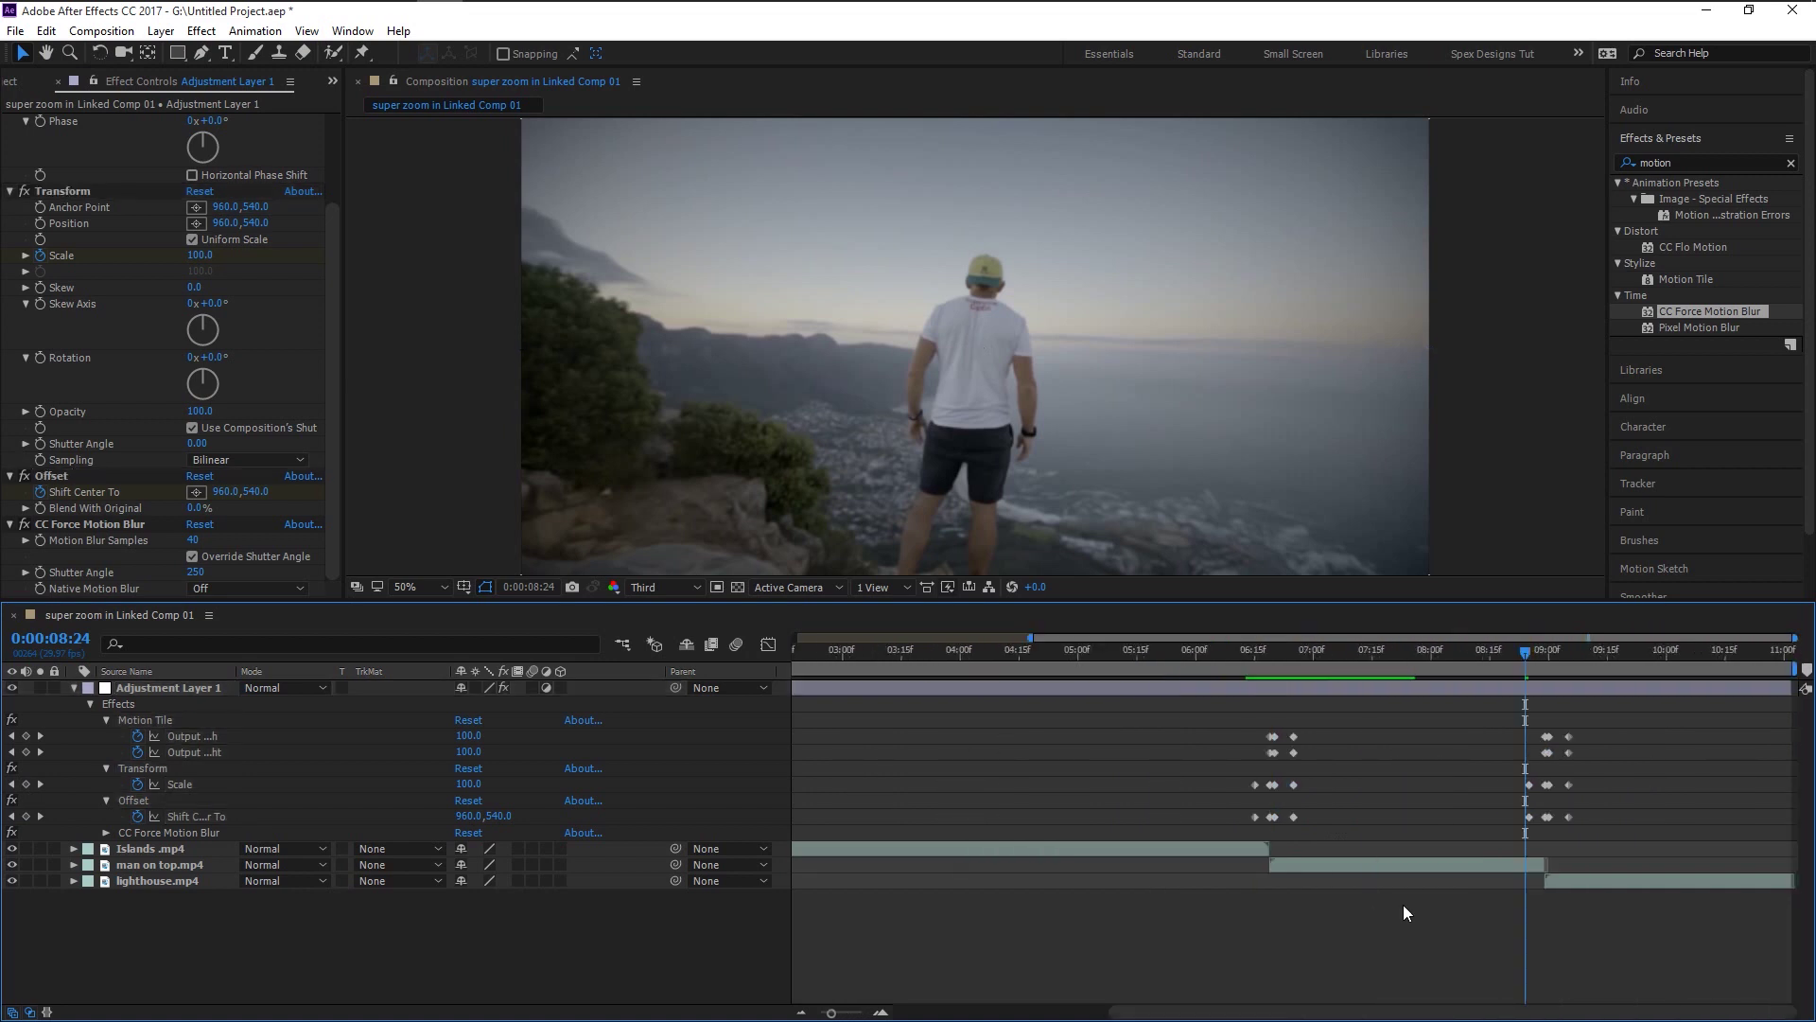
scroll(1414, 910, "left", 5)
left_click_drag(1454, 1005, 1558, 1007)
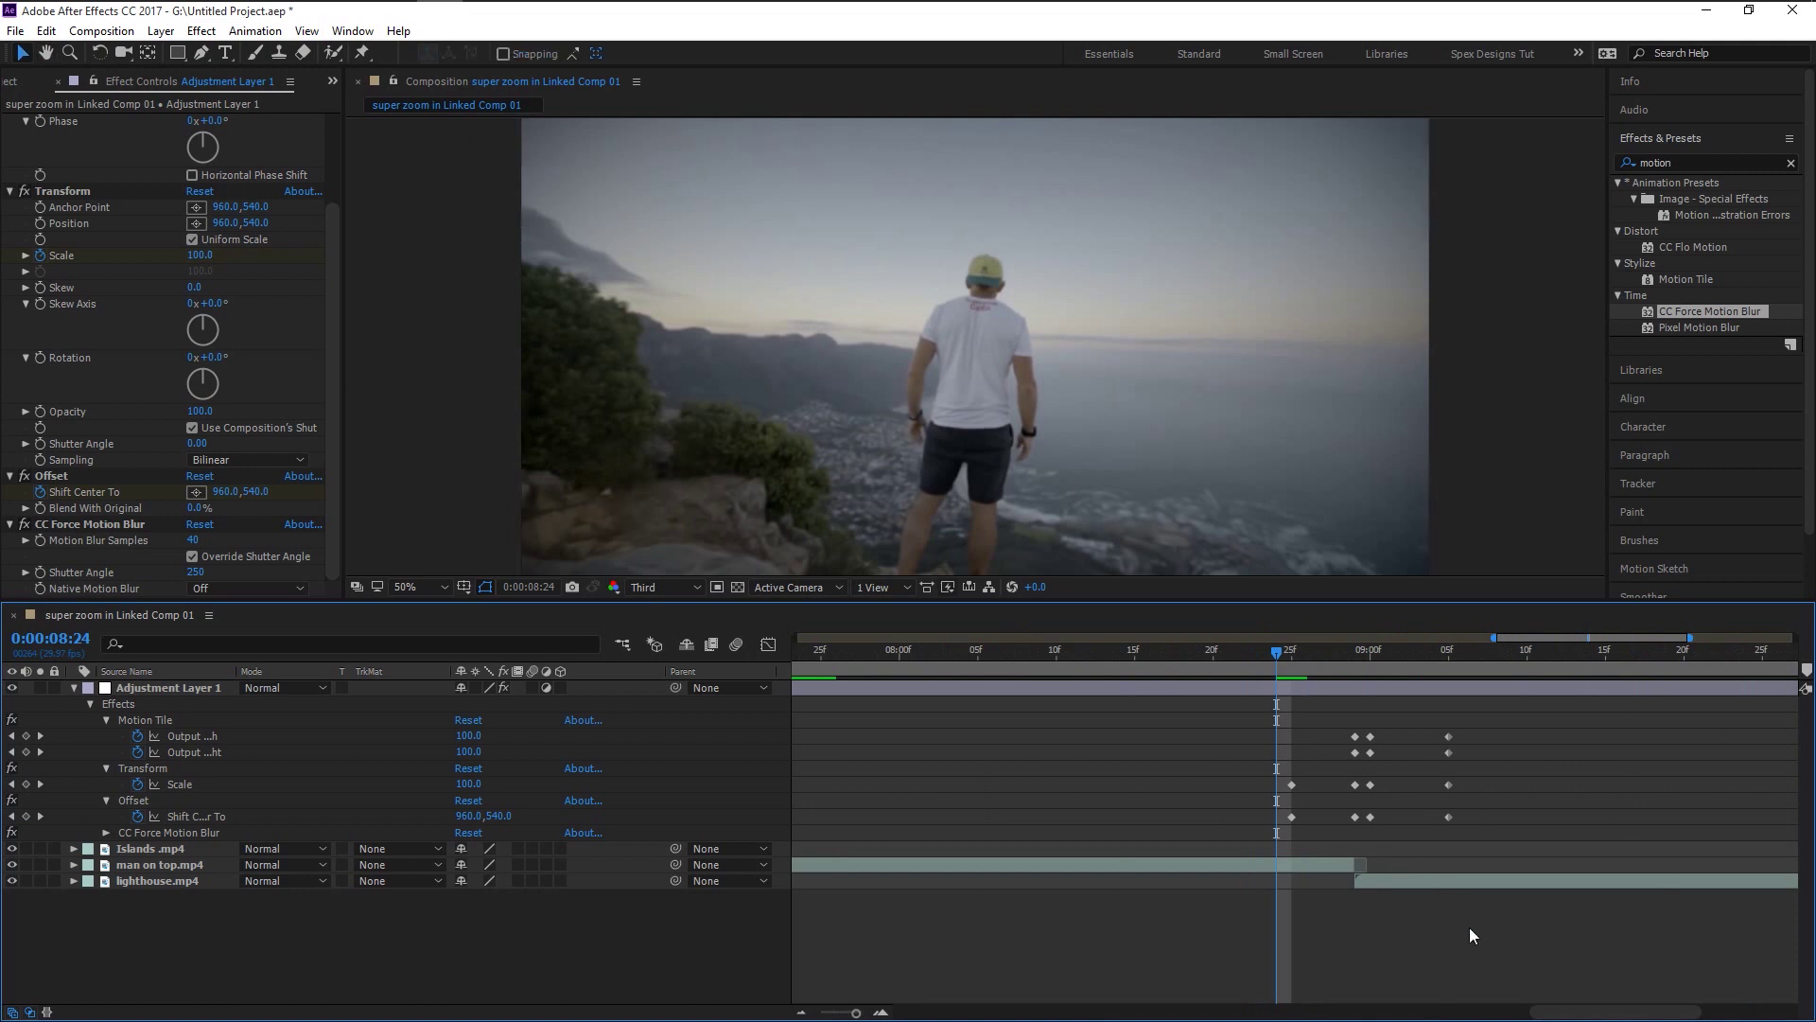
key("space")
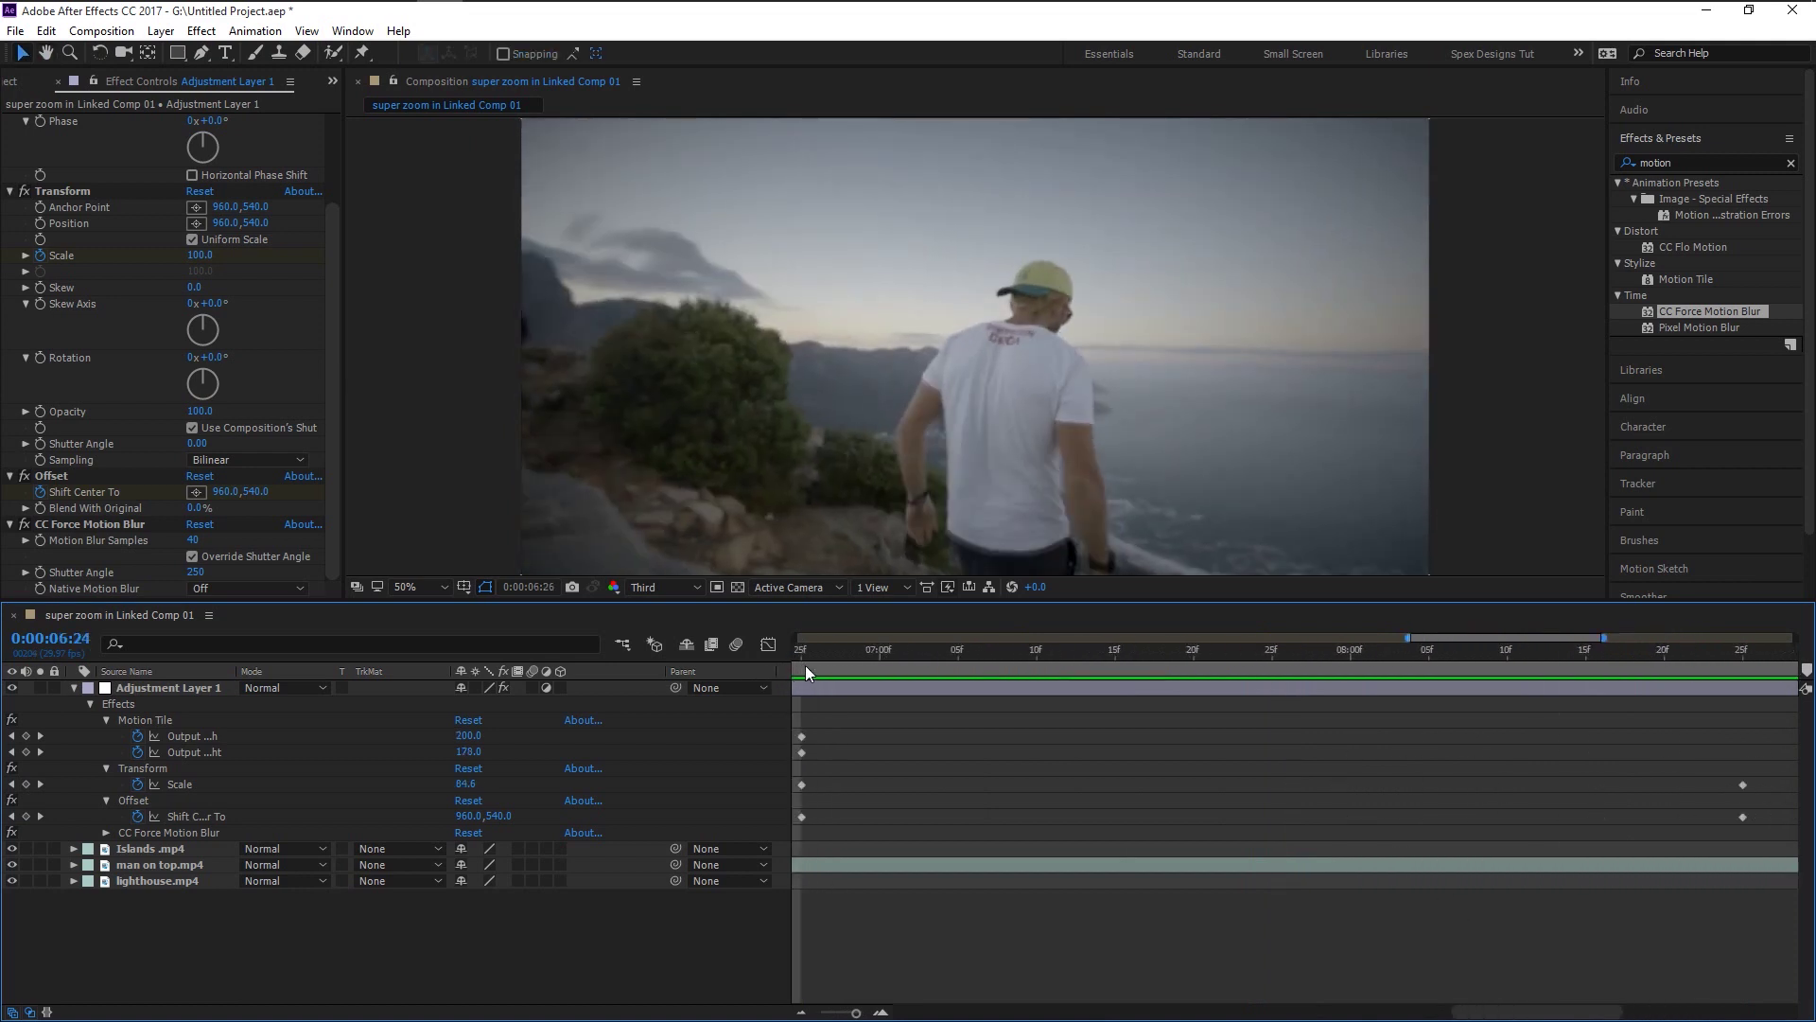
key("minus")
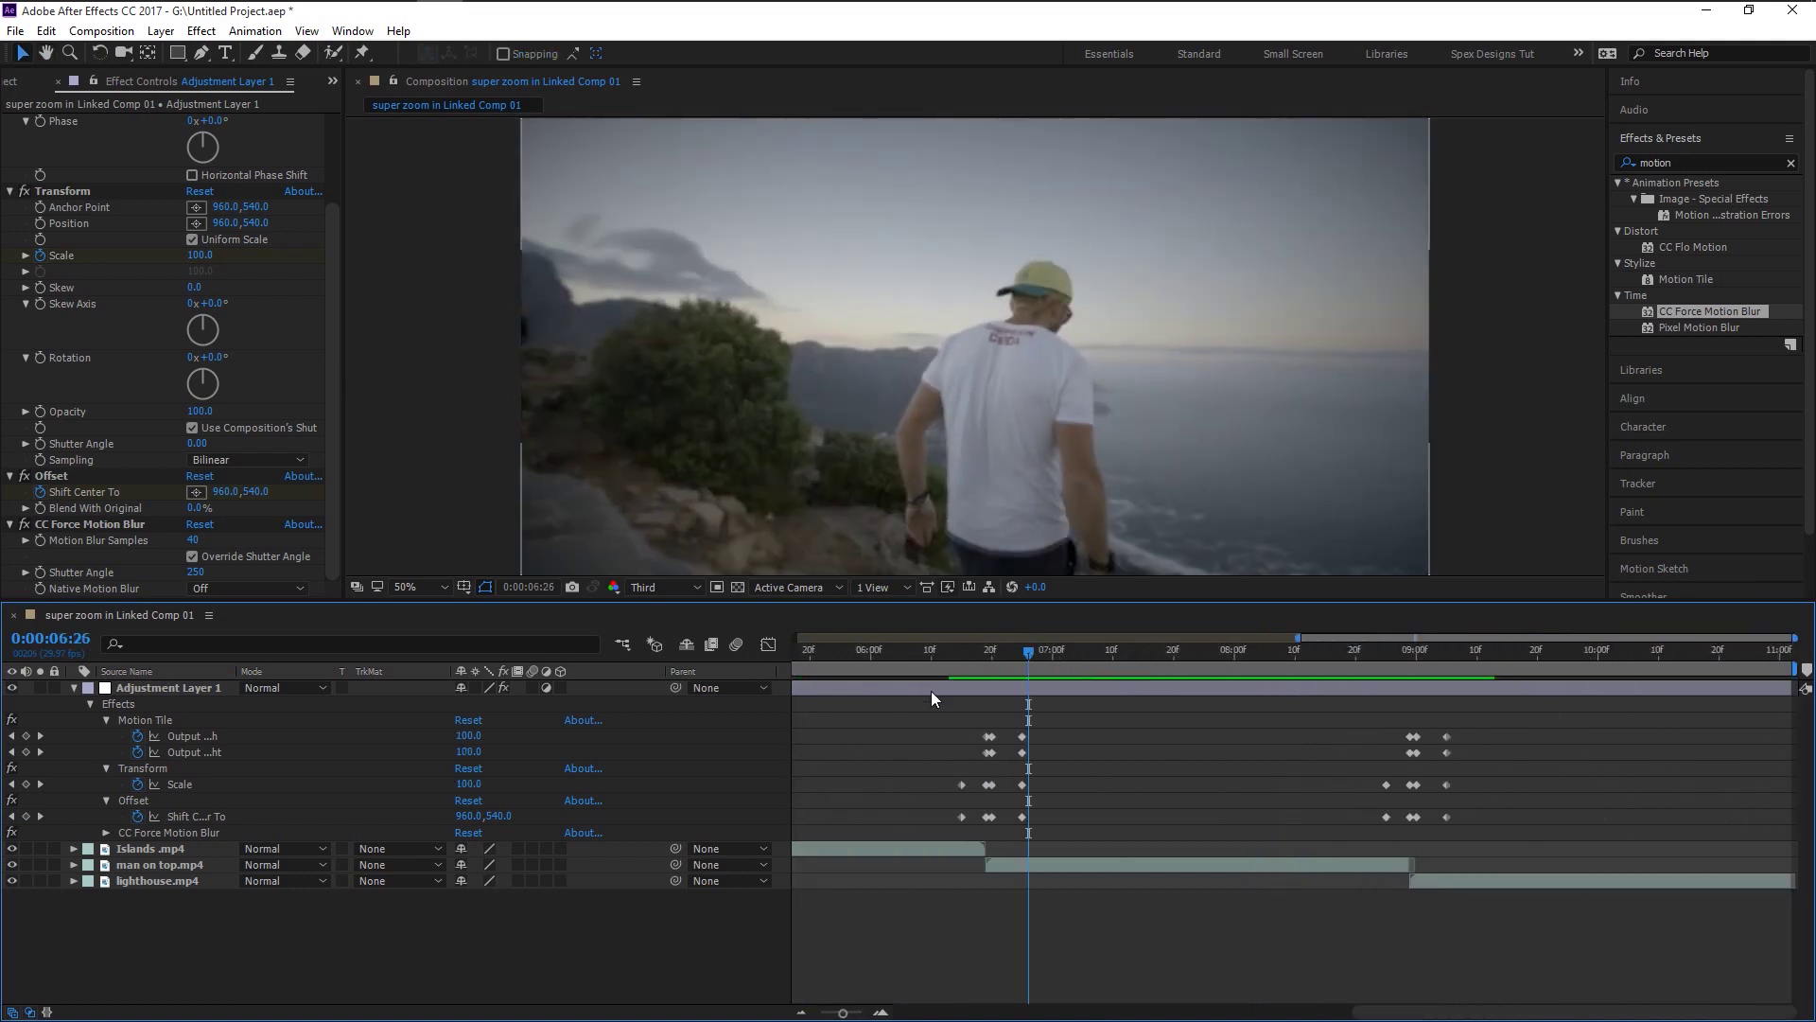
left_click(948, 660)
key("space")
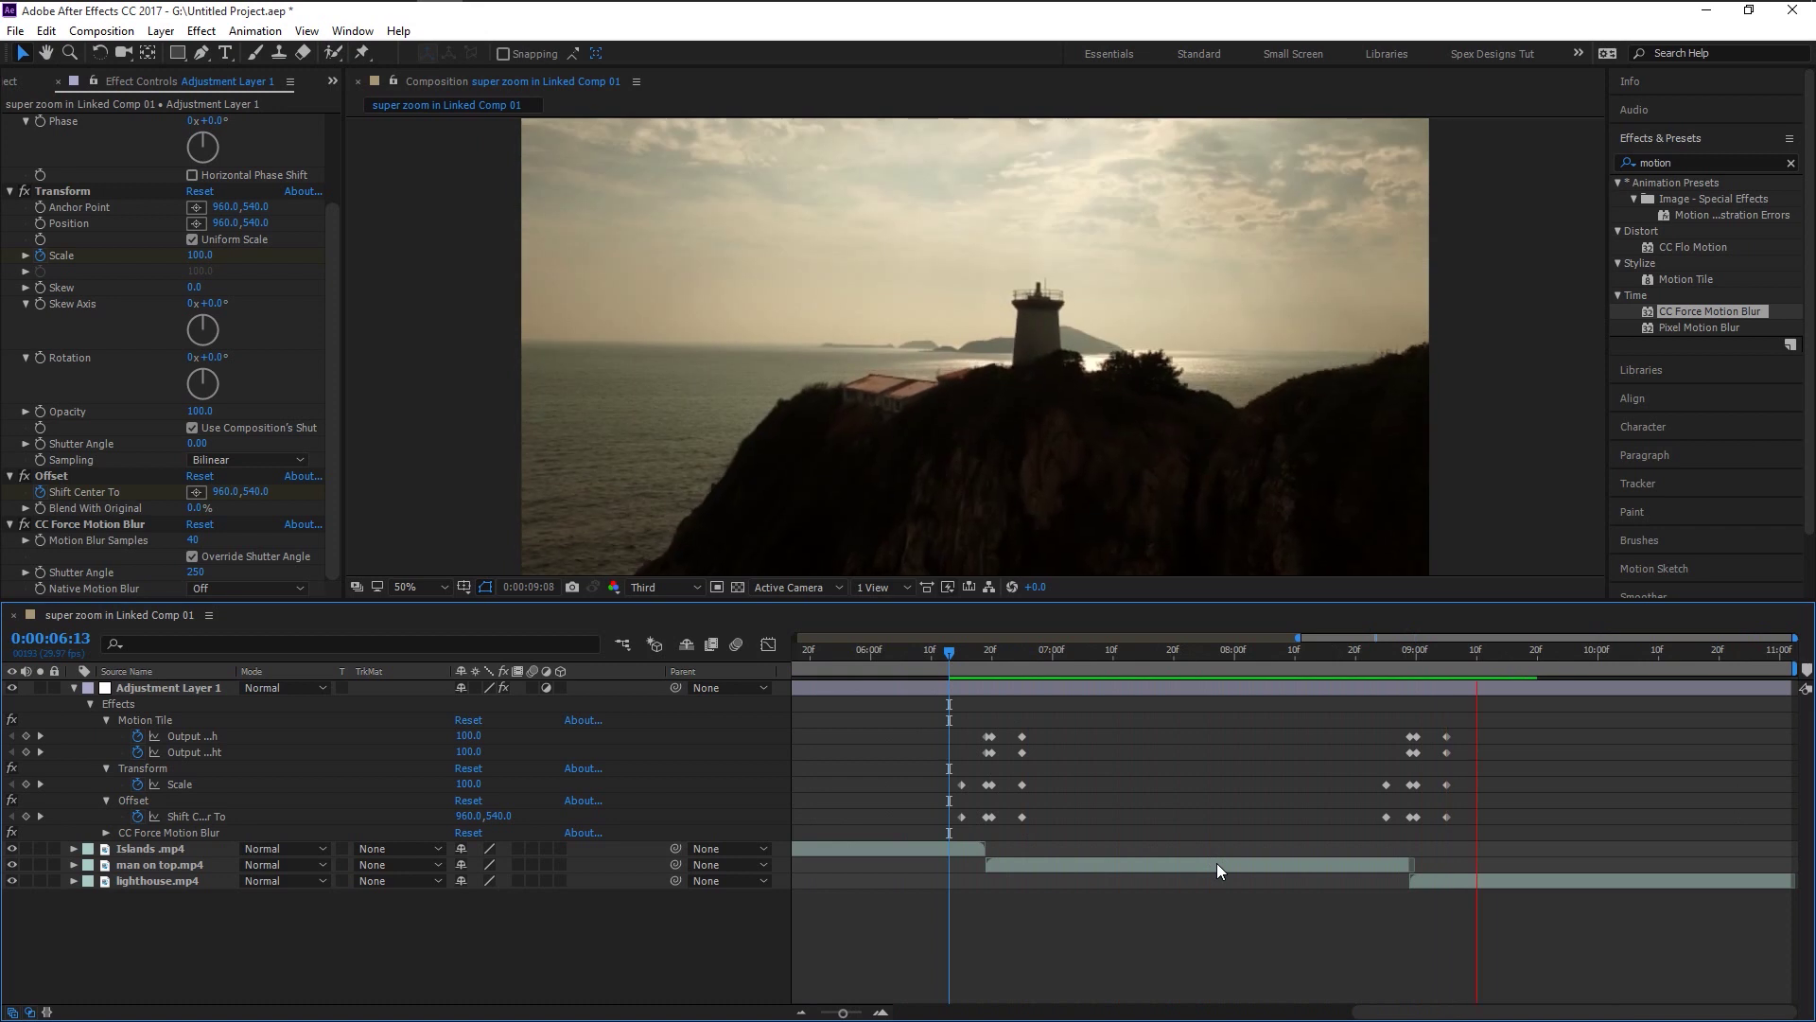
left_click(1377, 655)
Drag the Offset Shift Center To point back to about 968,542 at the 08:29 keyframe
mouse_move(1377, 655)
left_mouse_down()
mouse_move(1436, 666)
mouse_move(1373, 674)
mouse_move(1405, 660)
left_mouse_up()
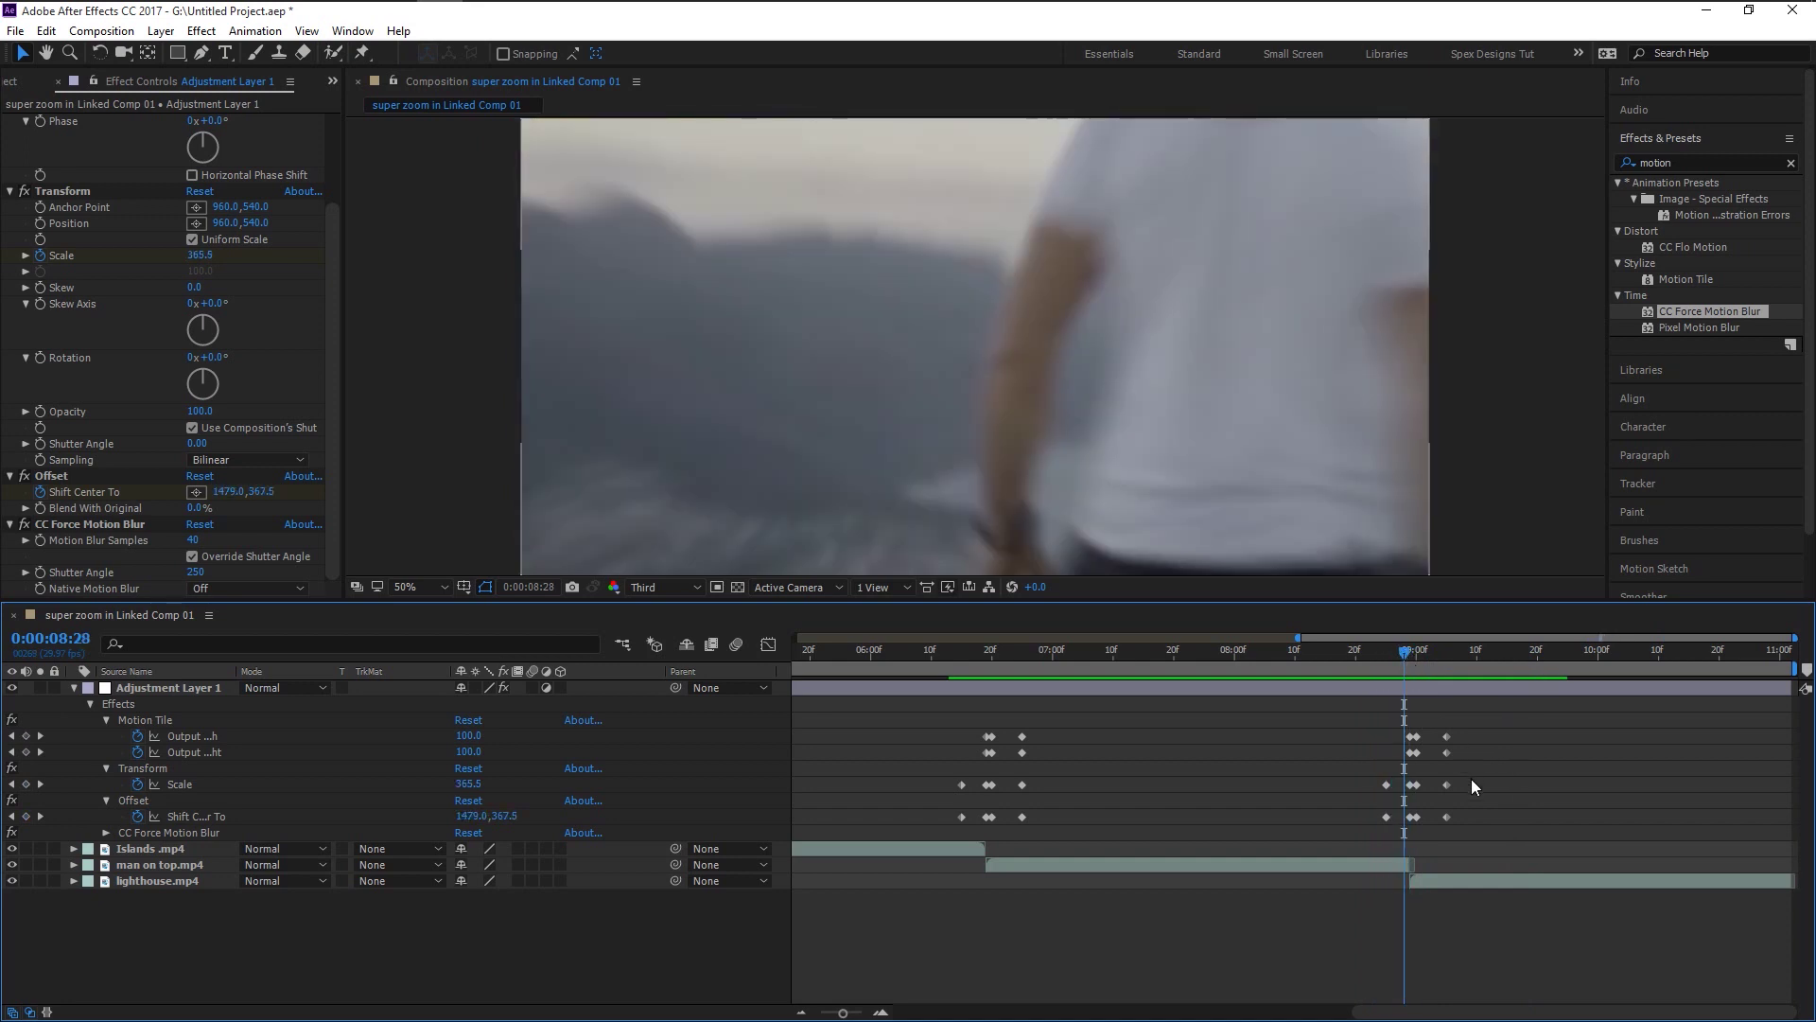
key(";")
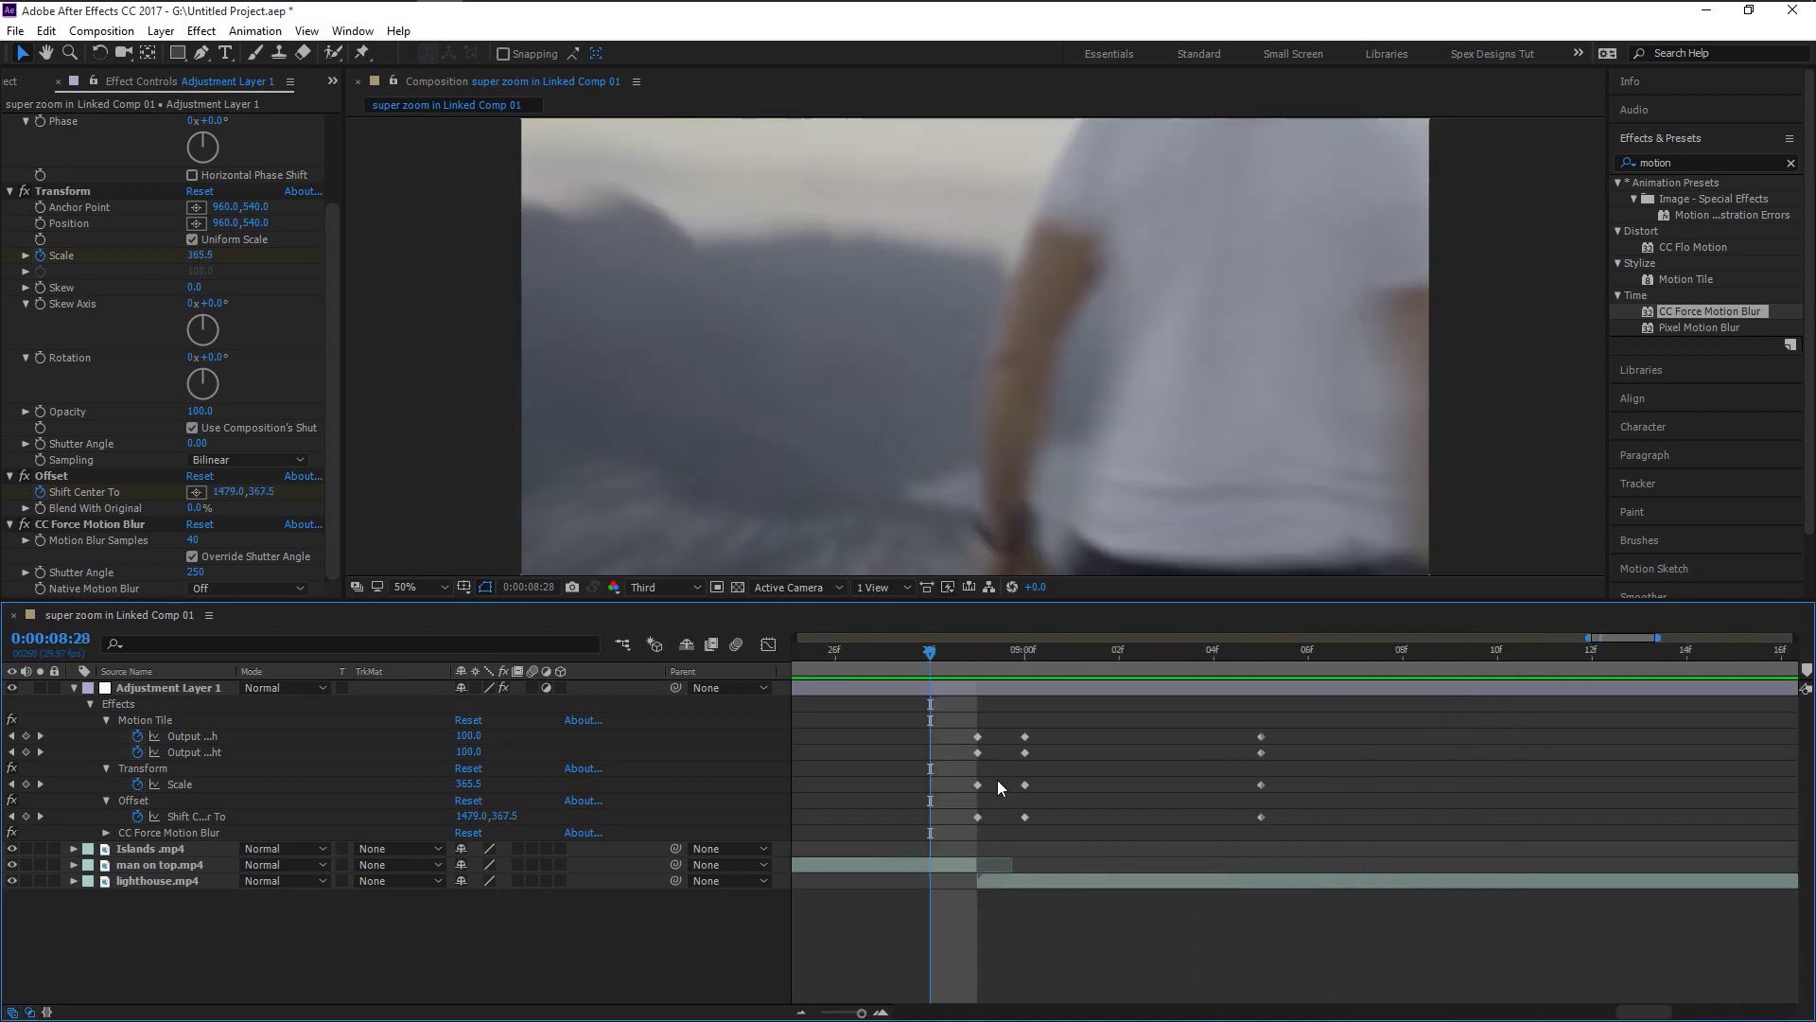
left_click(975, 656)
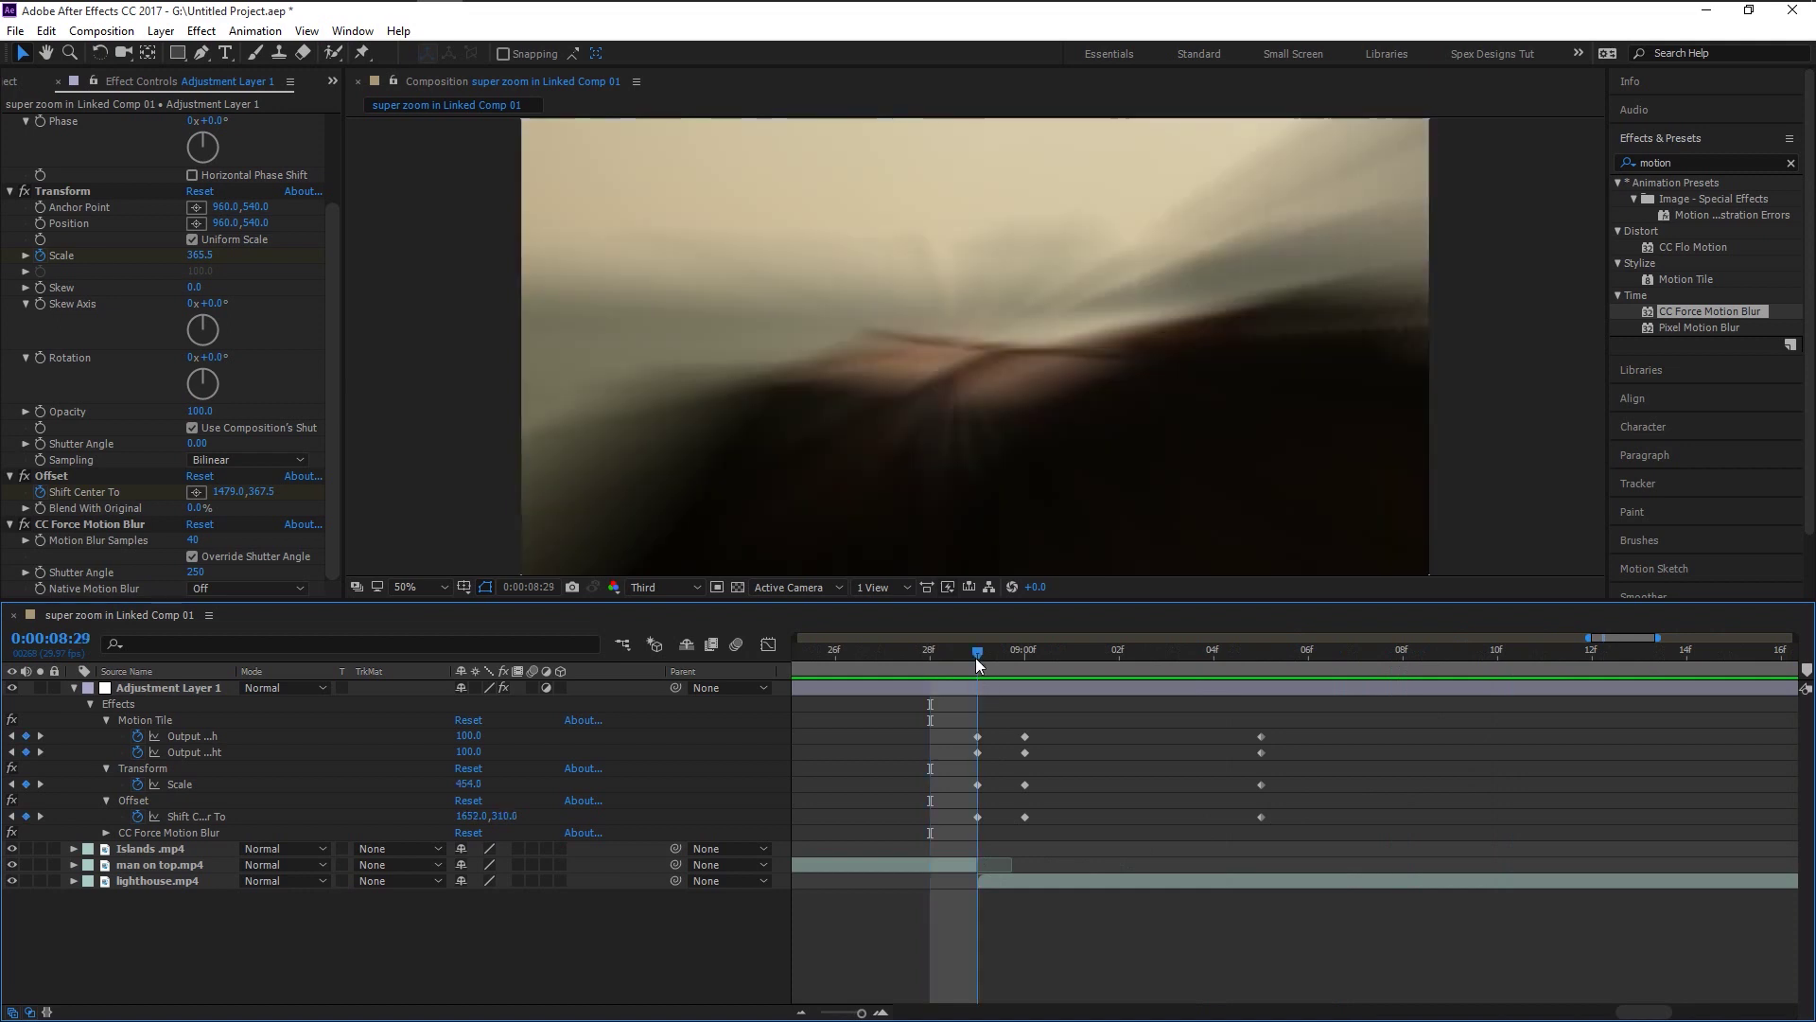
left_click(939, 645)
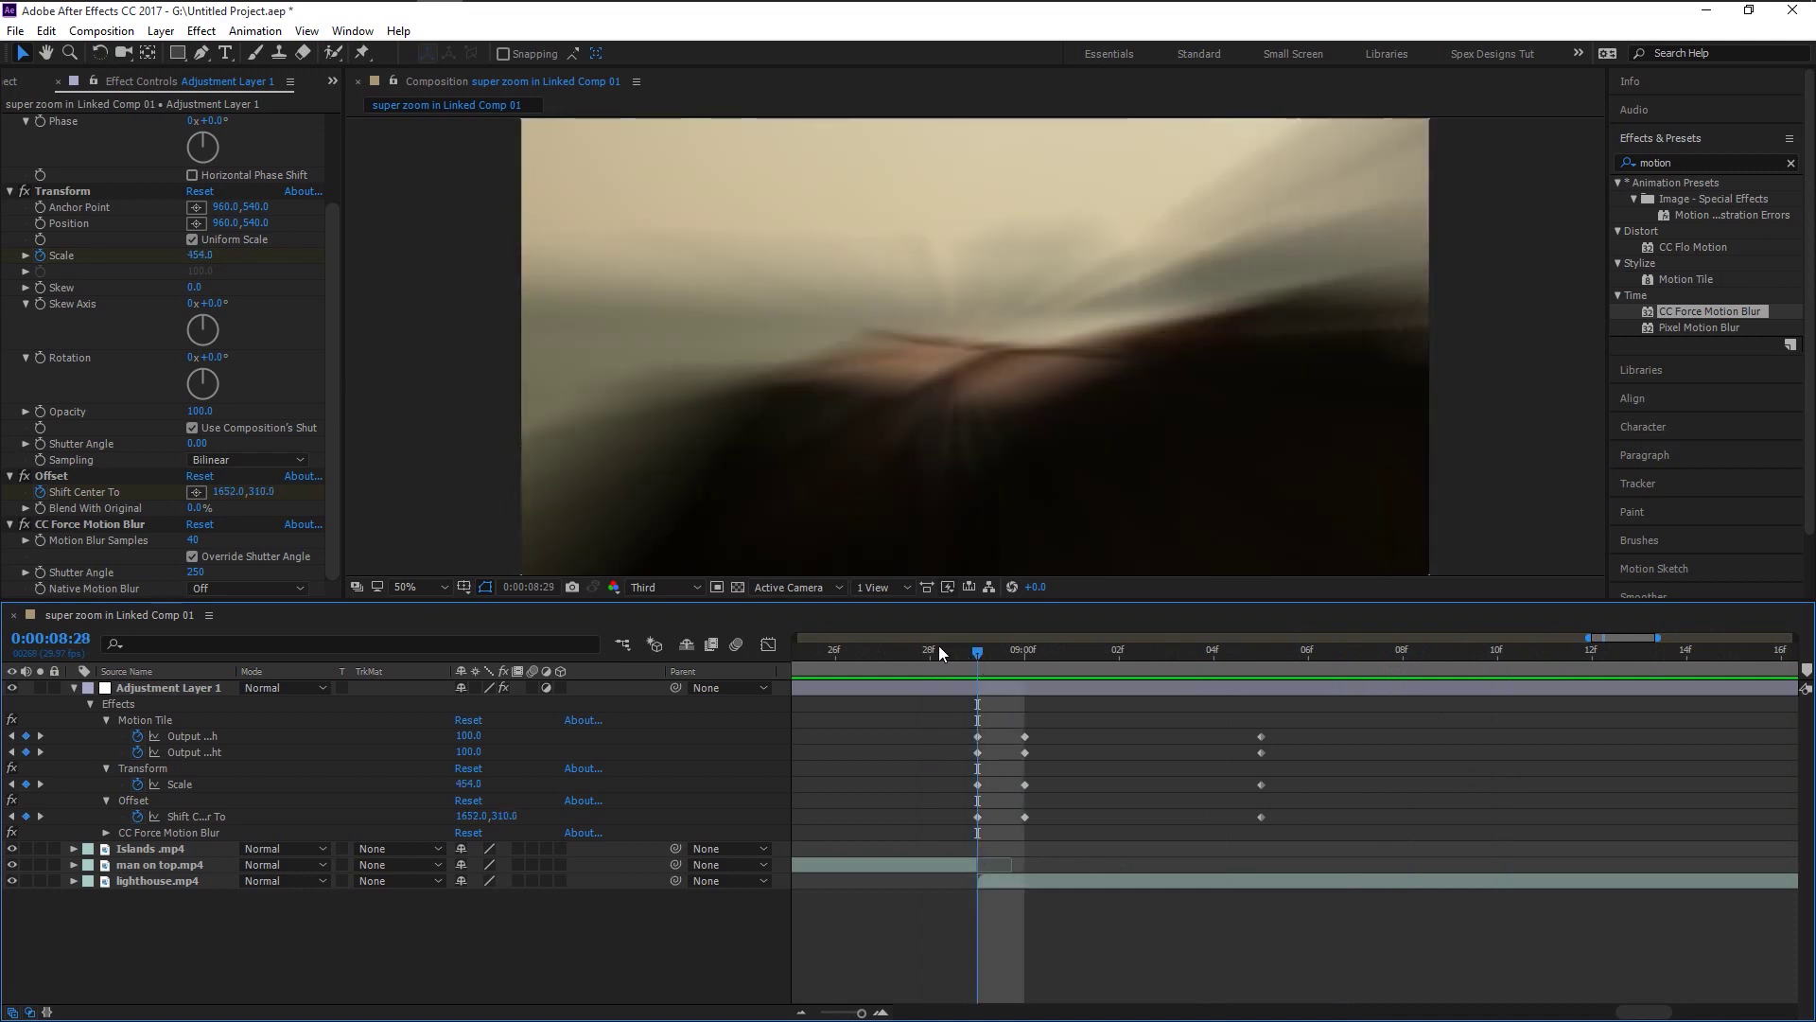
left_click(205, 815)
scroll(1008, 798, "left", 1)
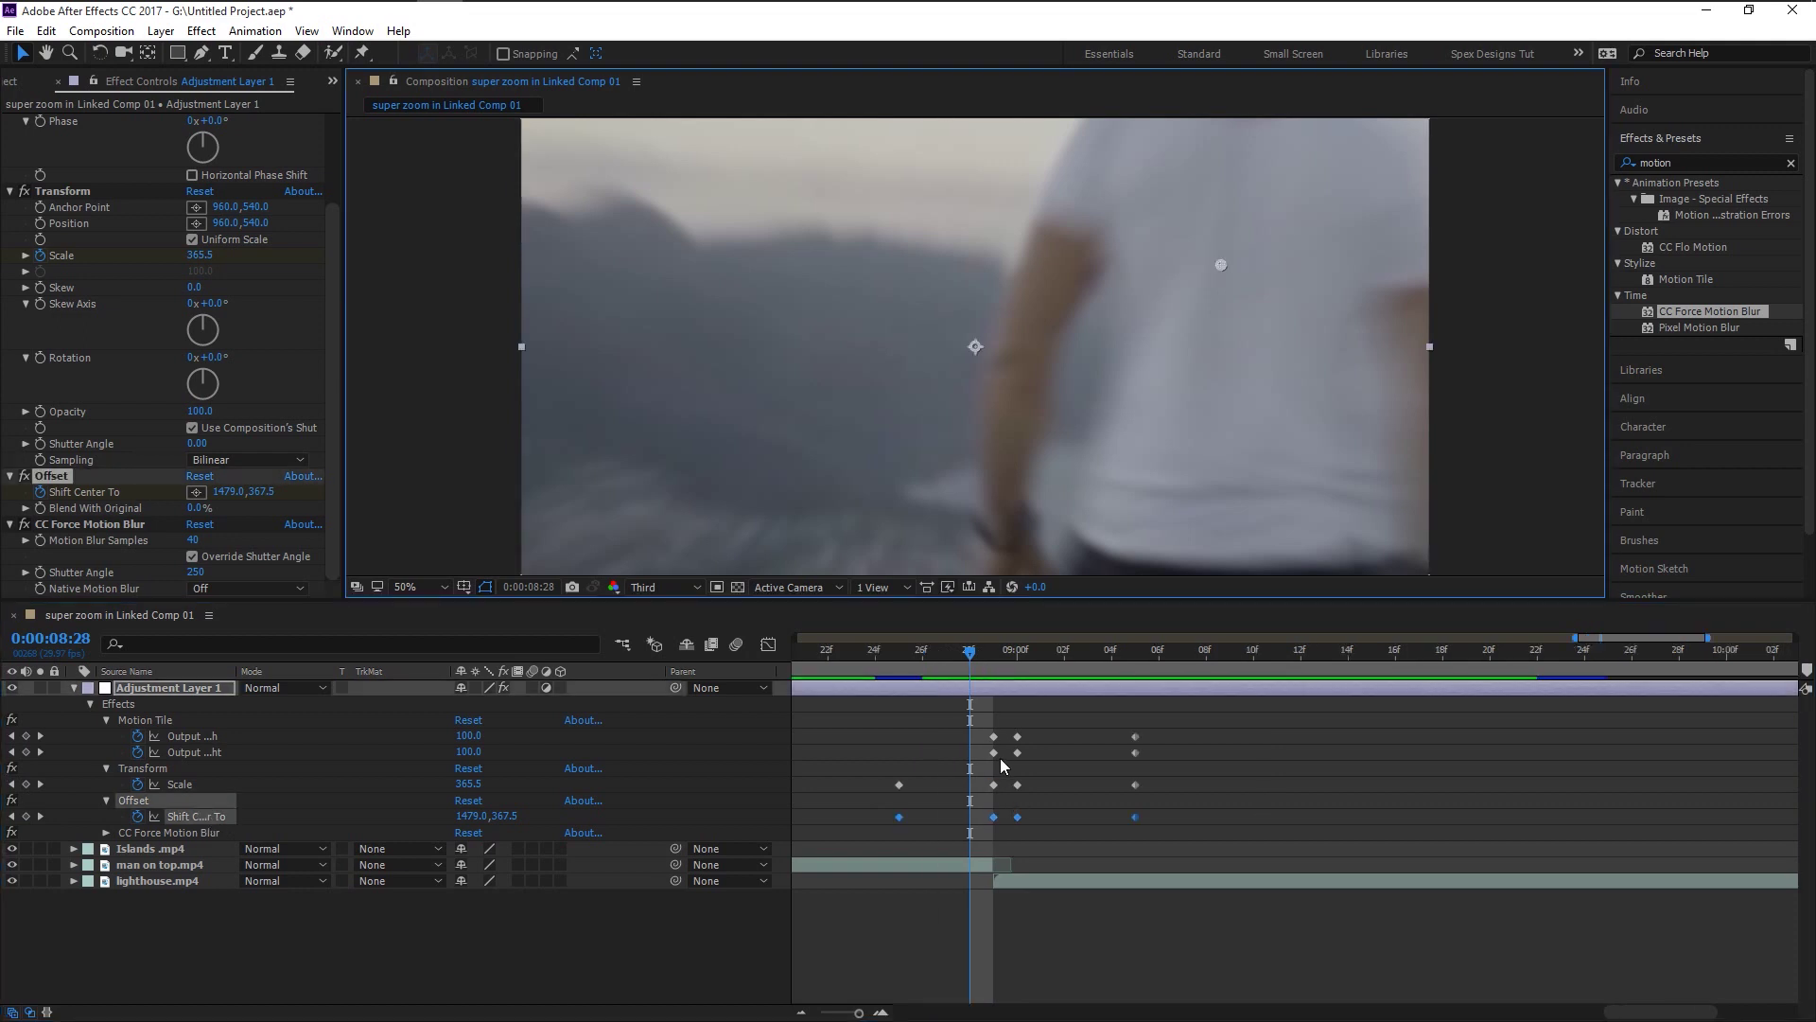
left_click(988, 665)
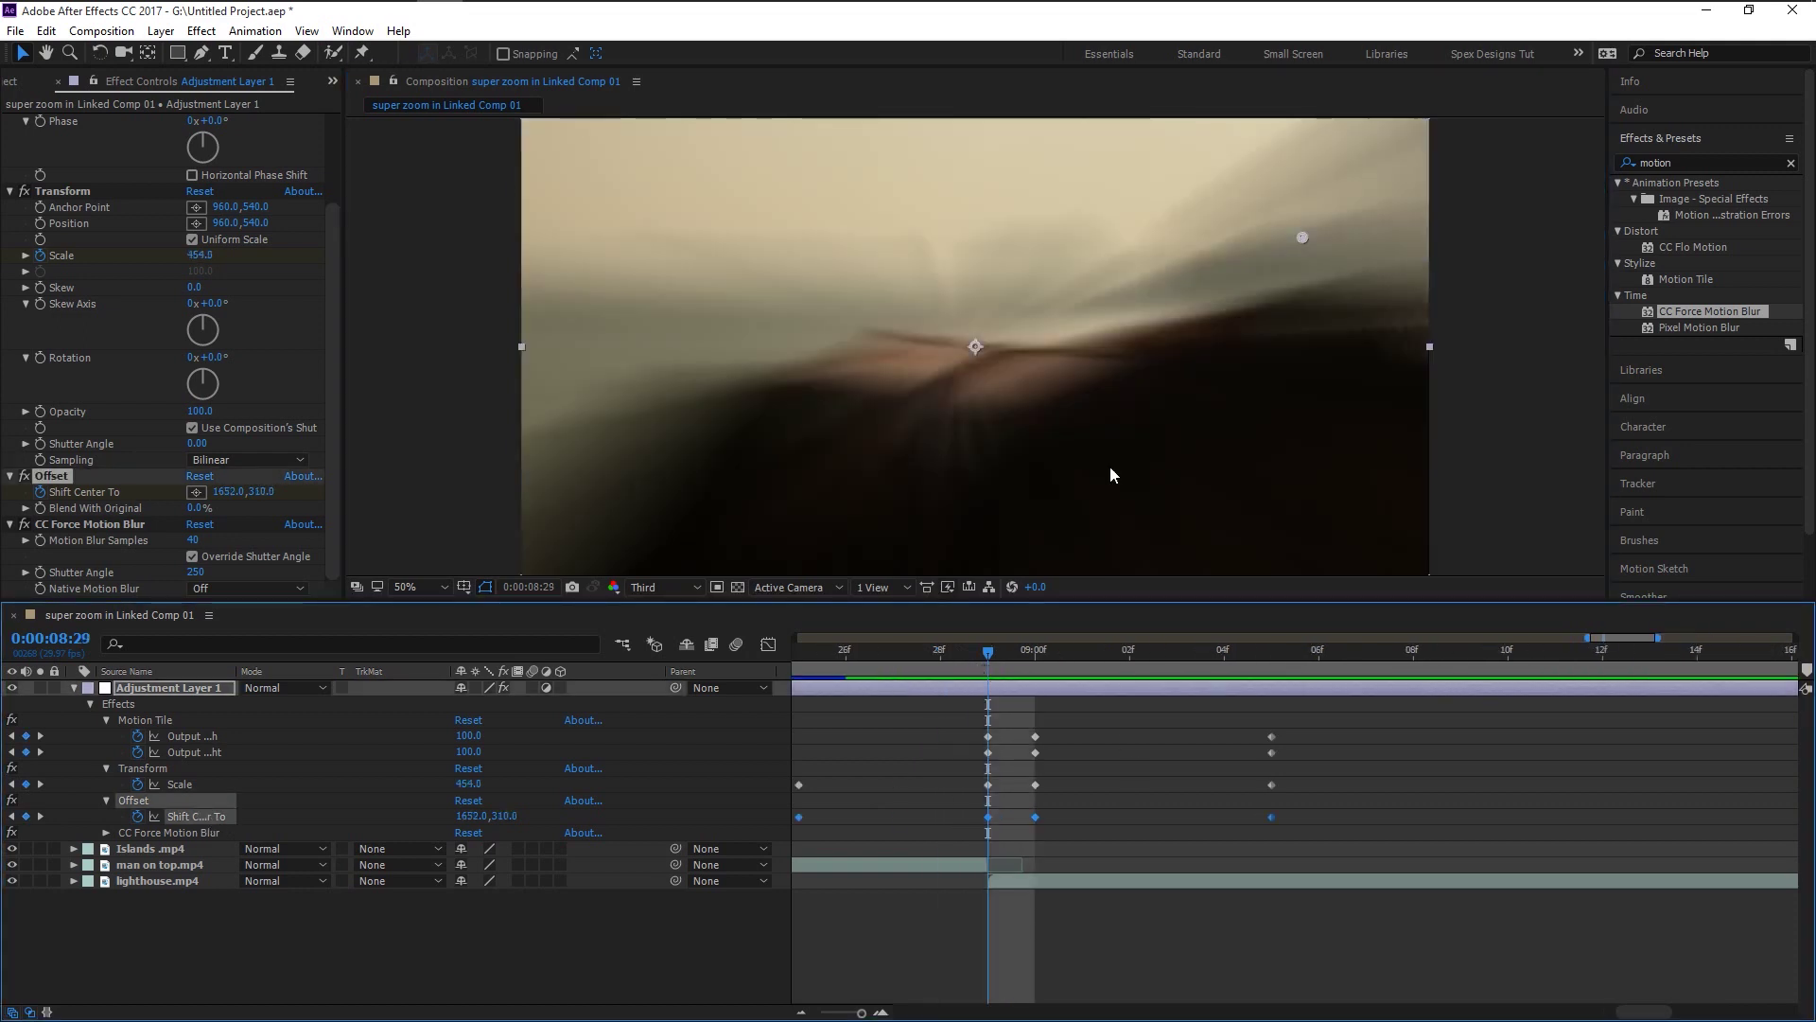
left_click_drag(1302, 236, 976, 346)
Preview the corrected lighthouse transition and fit the whole comp in the timeline
left_click_drag(811, 660, 944, 681)
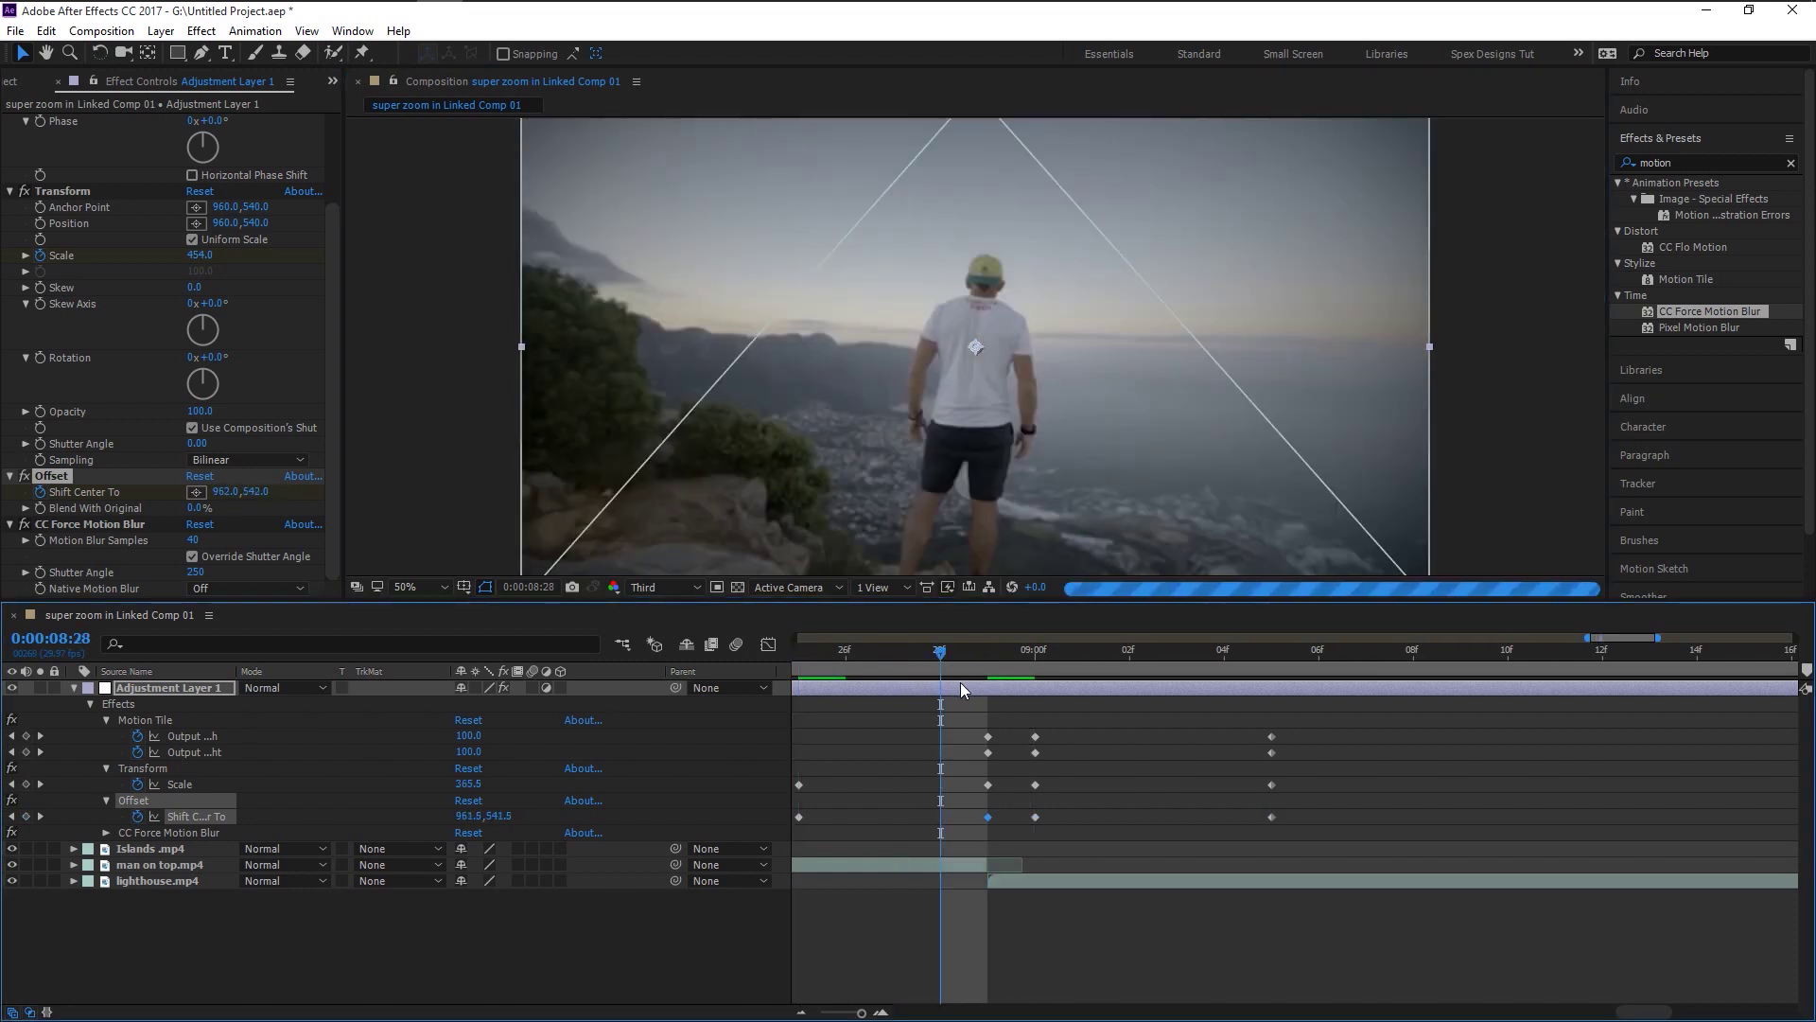
key("minus")
key("h")
key("space")
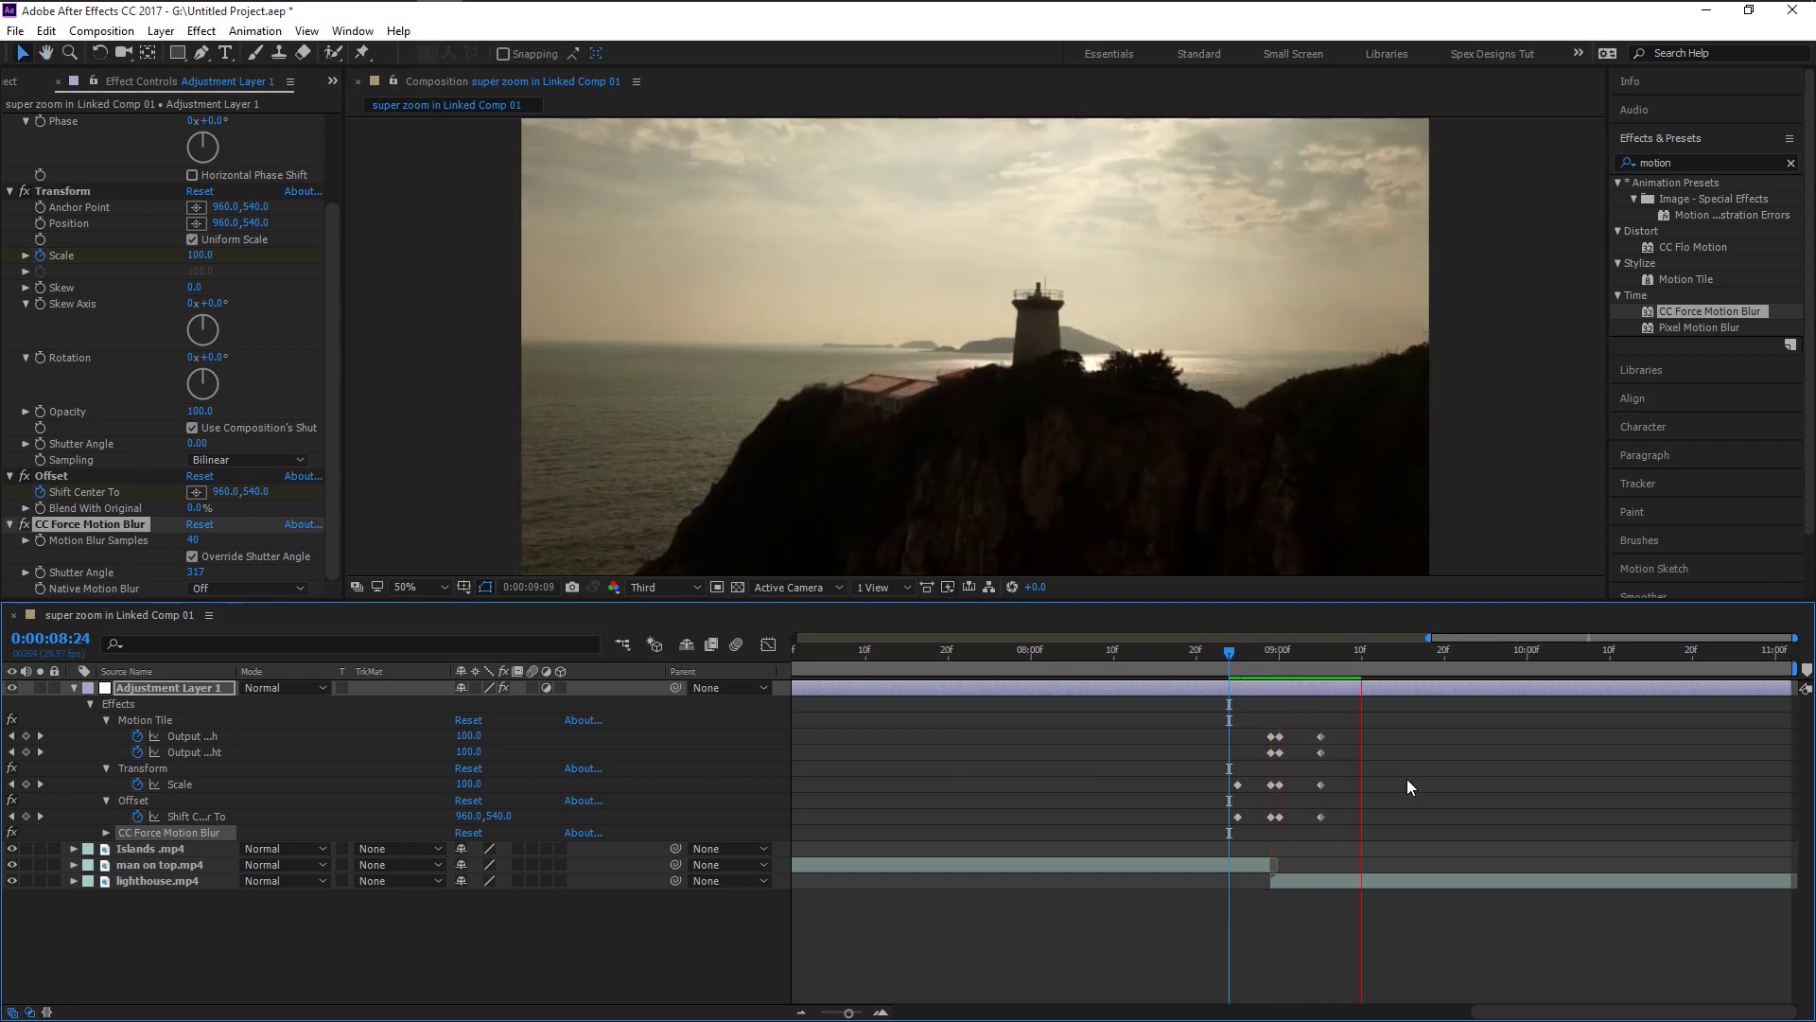
key("space")
key("semicolon")
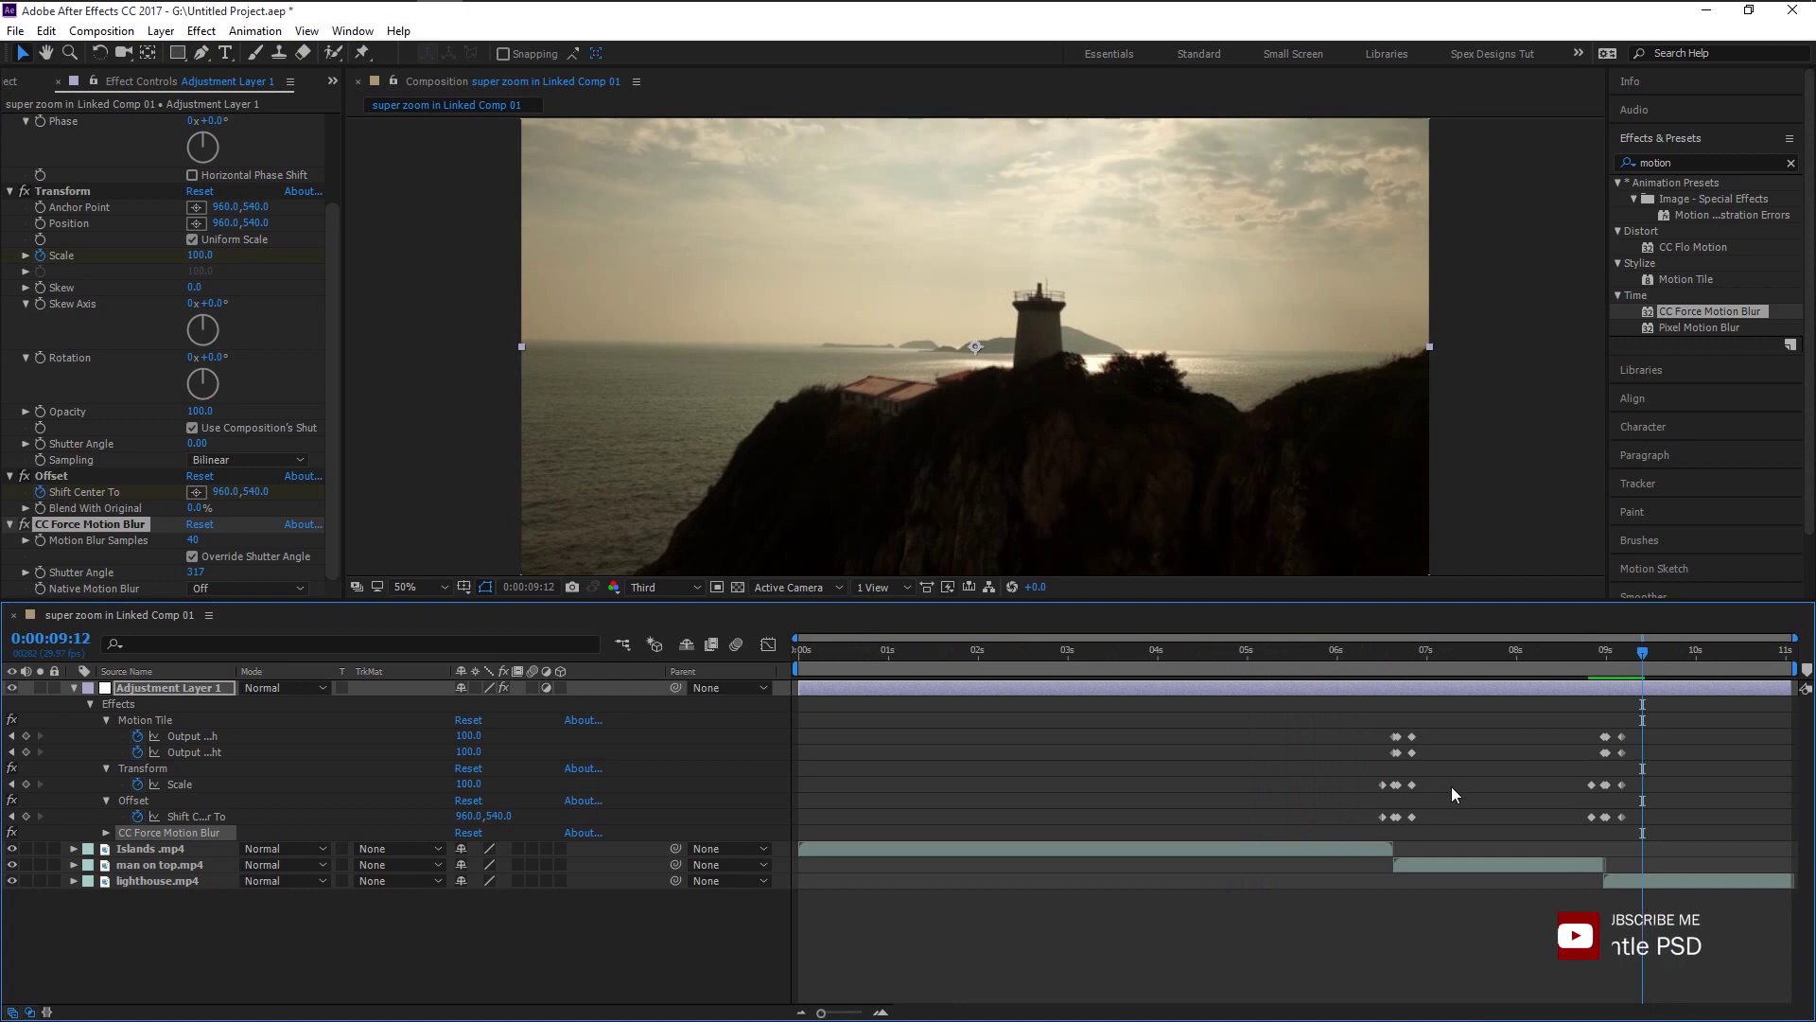
scroll(1438, 781, "up", 3)
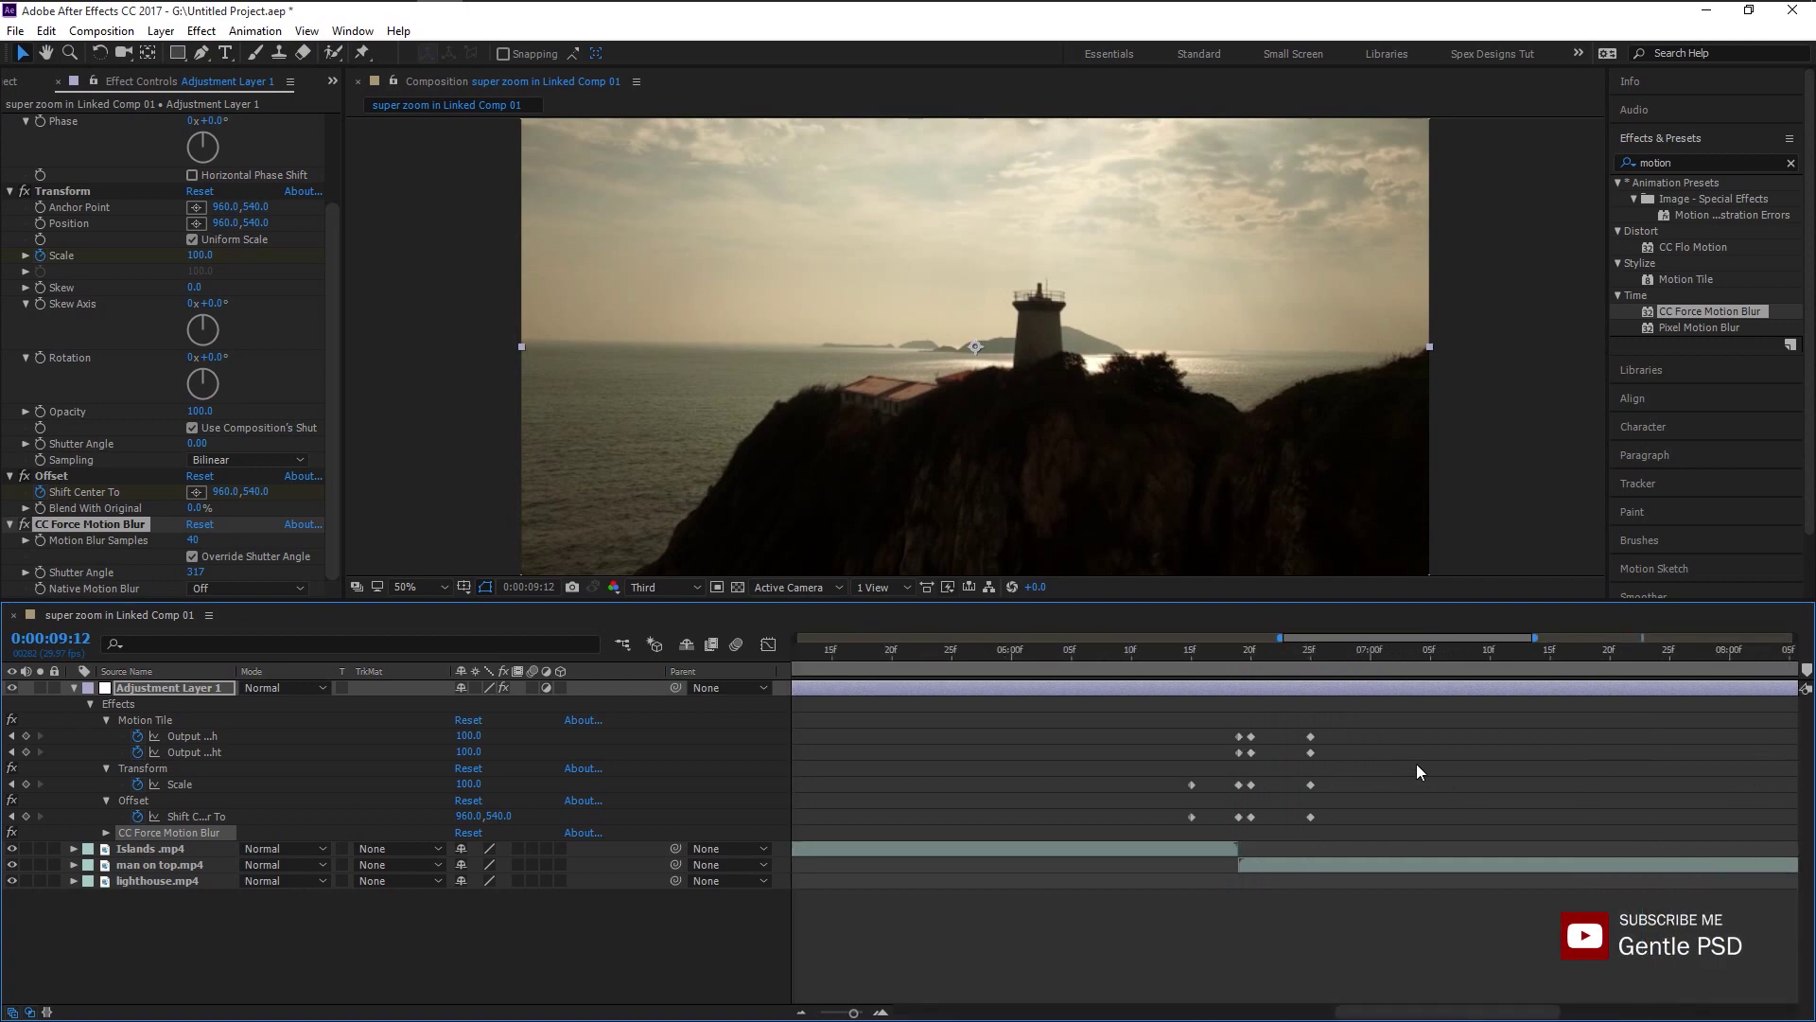
Split the adjustment layer at 06:15 and delete the lower piece
left_click(1189, 663)
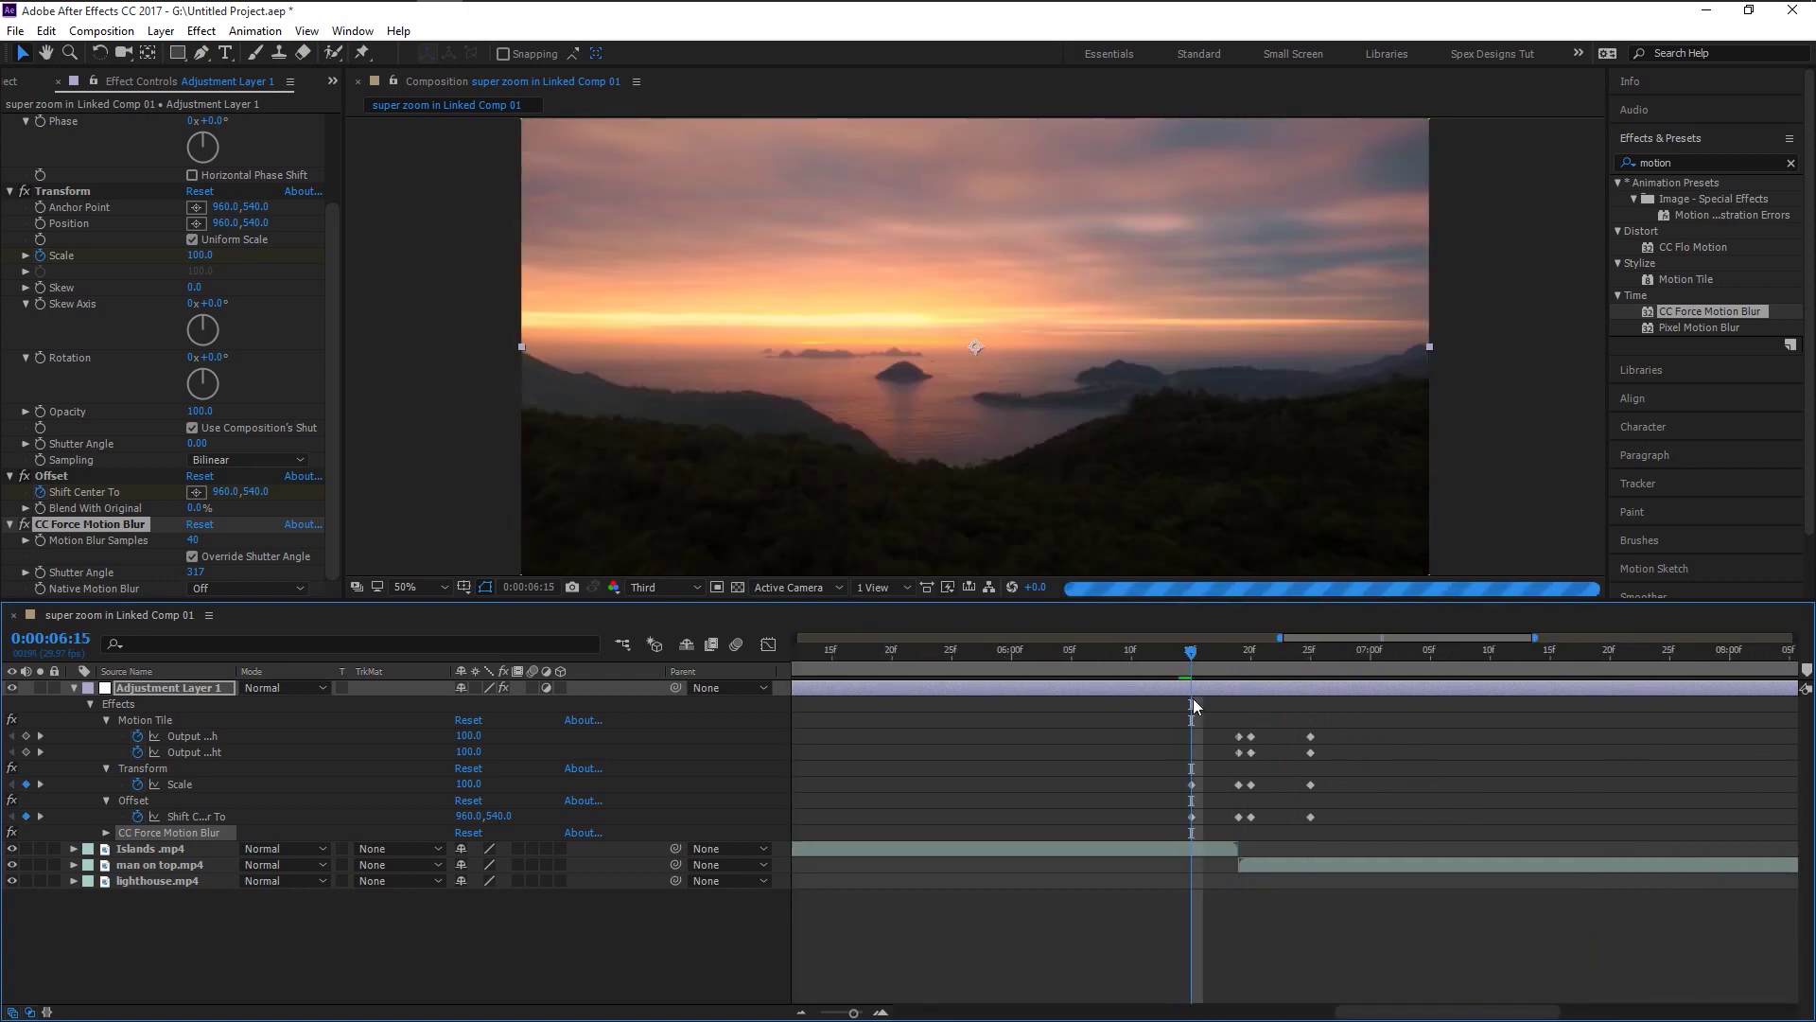
key("ctrl+shift+d")
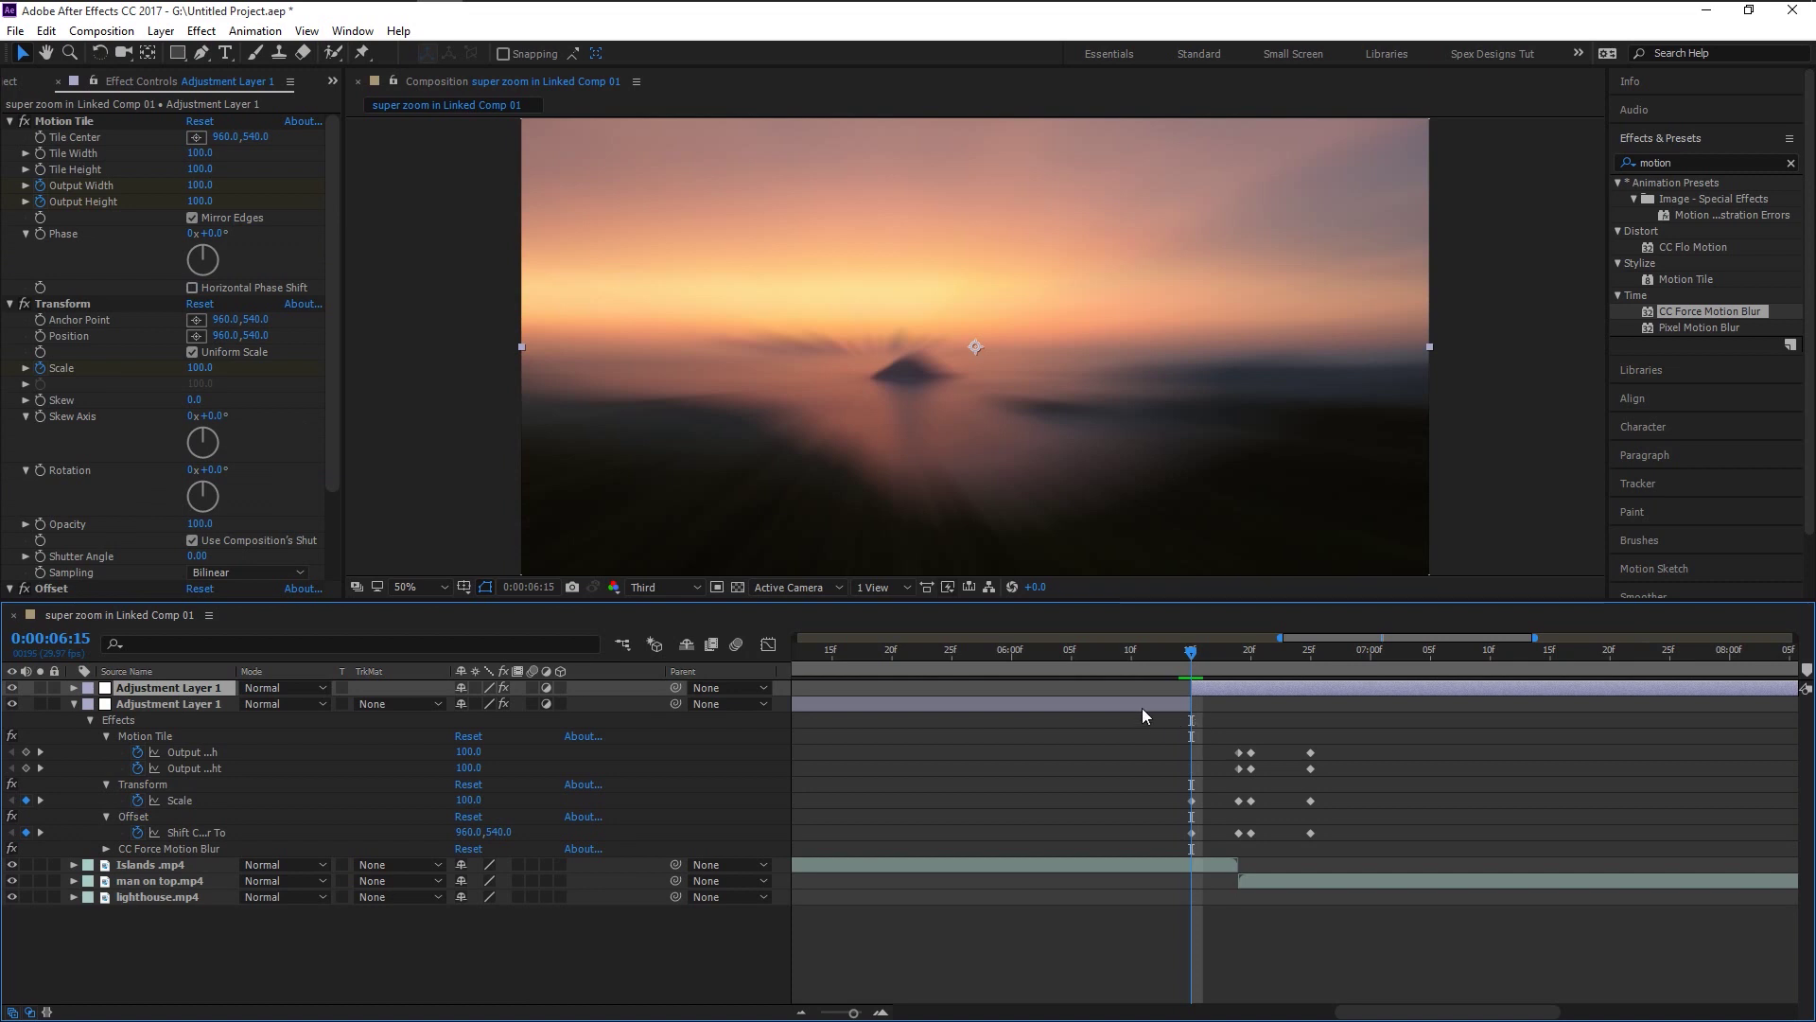
key("Delete")
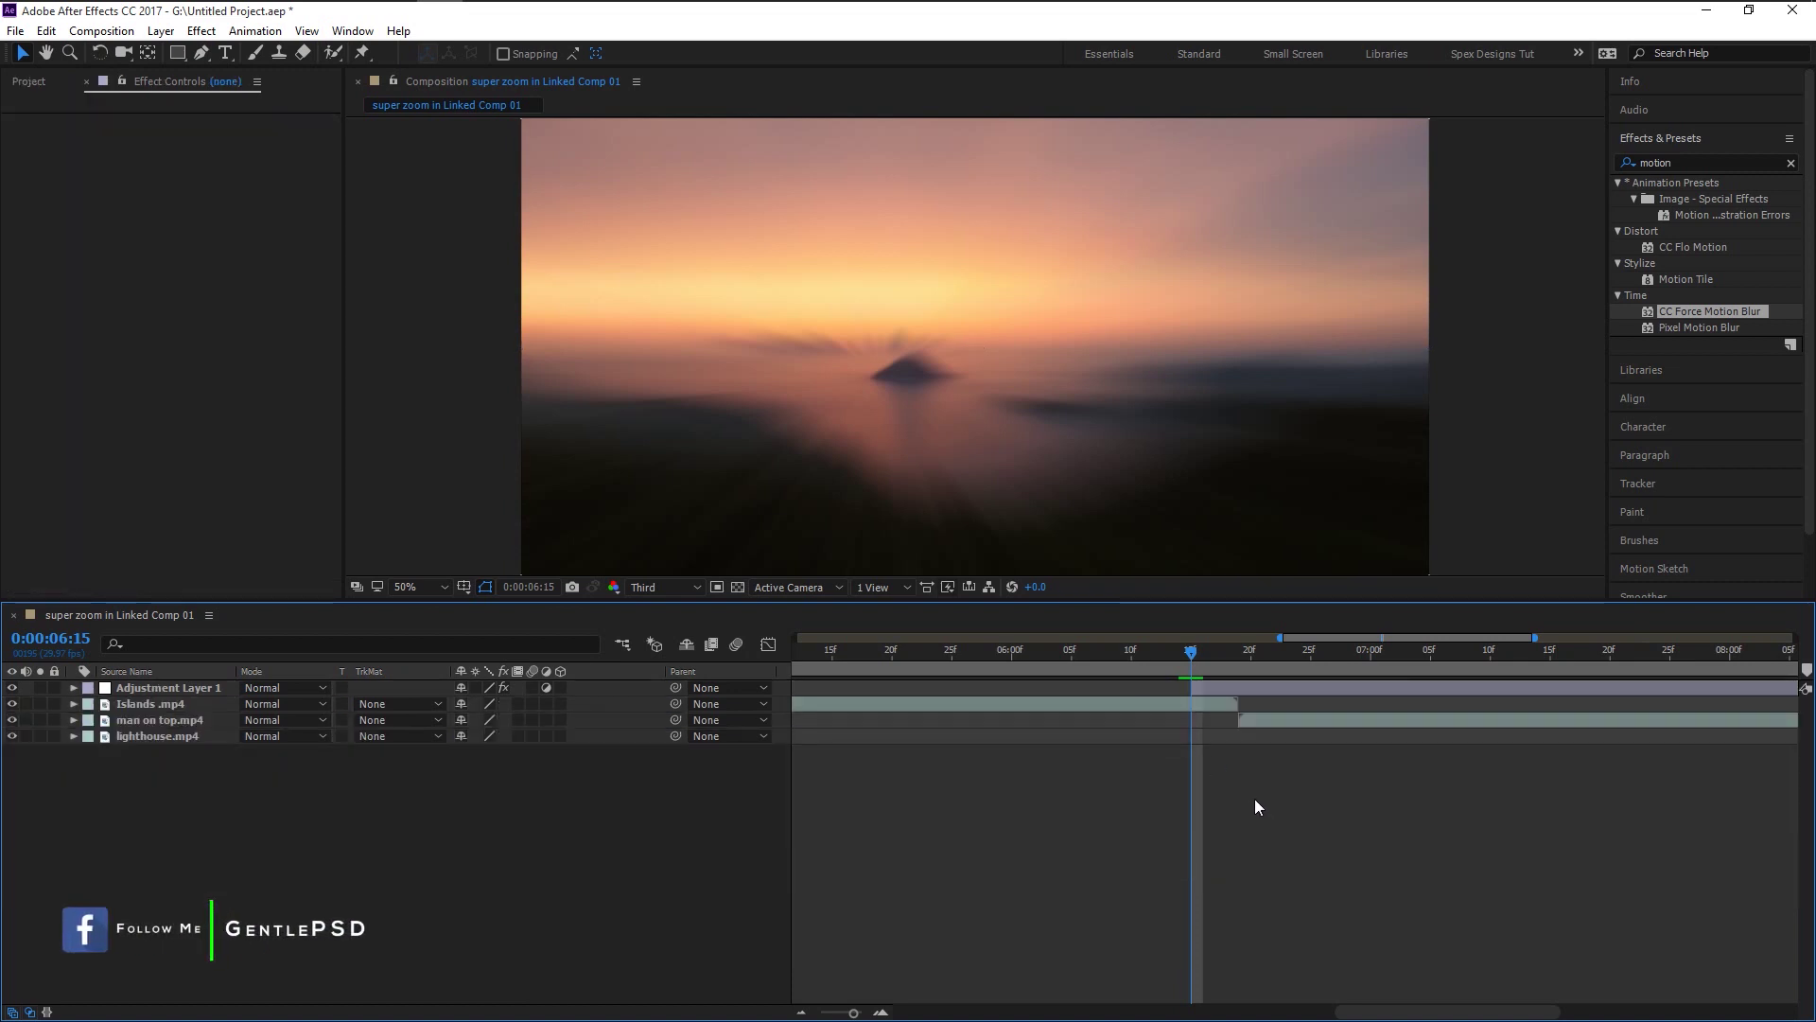
Split the remaining adjustment layer at the 6:25 and 8:25 cuts
left_click(1255, 691)
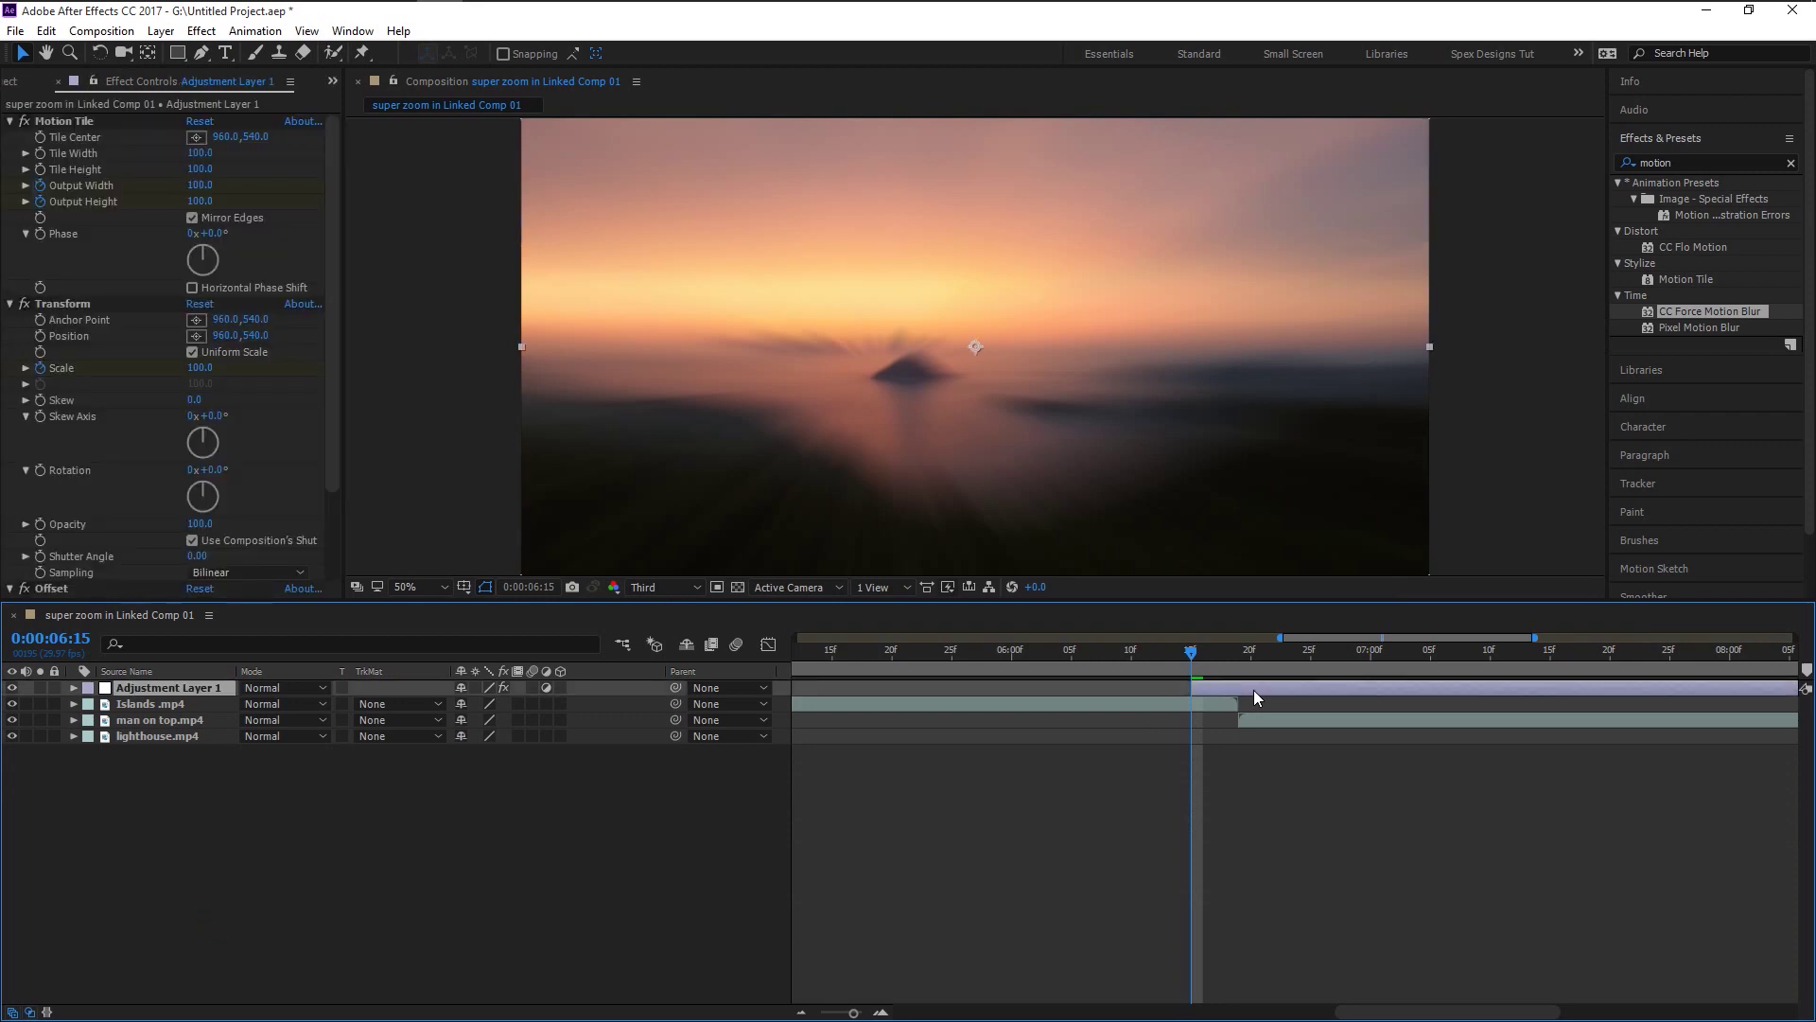
key("u")
left_click_drag(1378, 1005, 1419, 1014)
left_click(1121, 662)
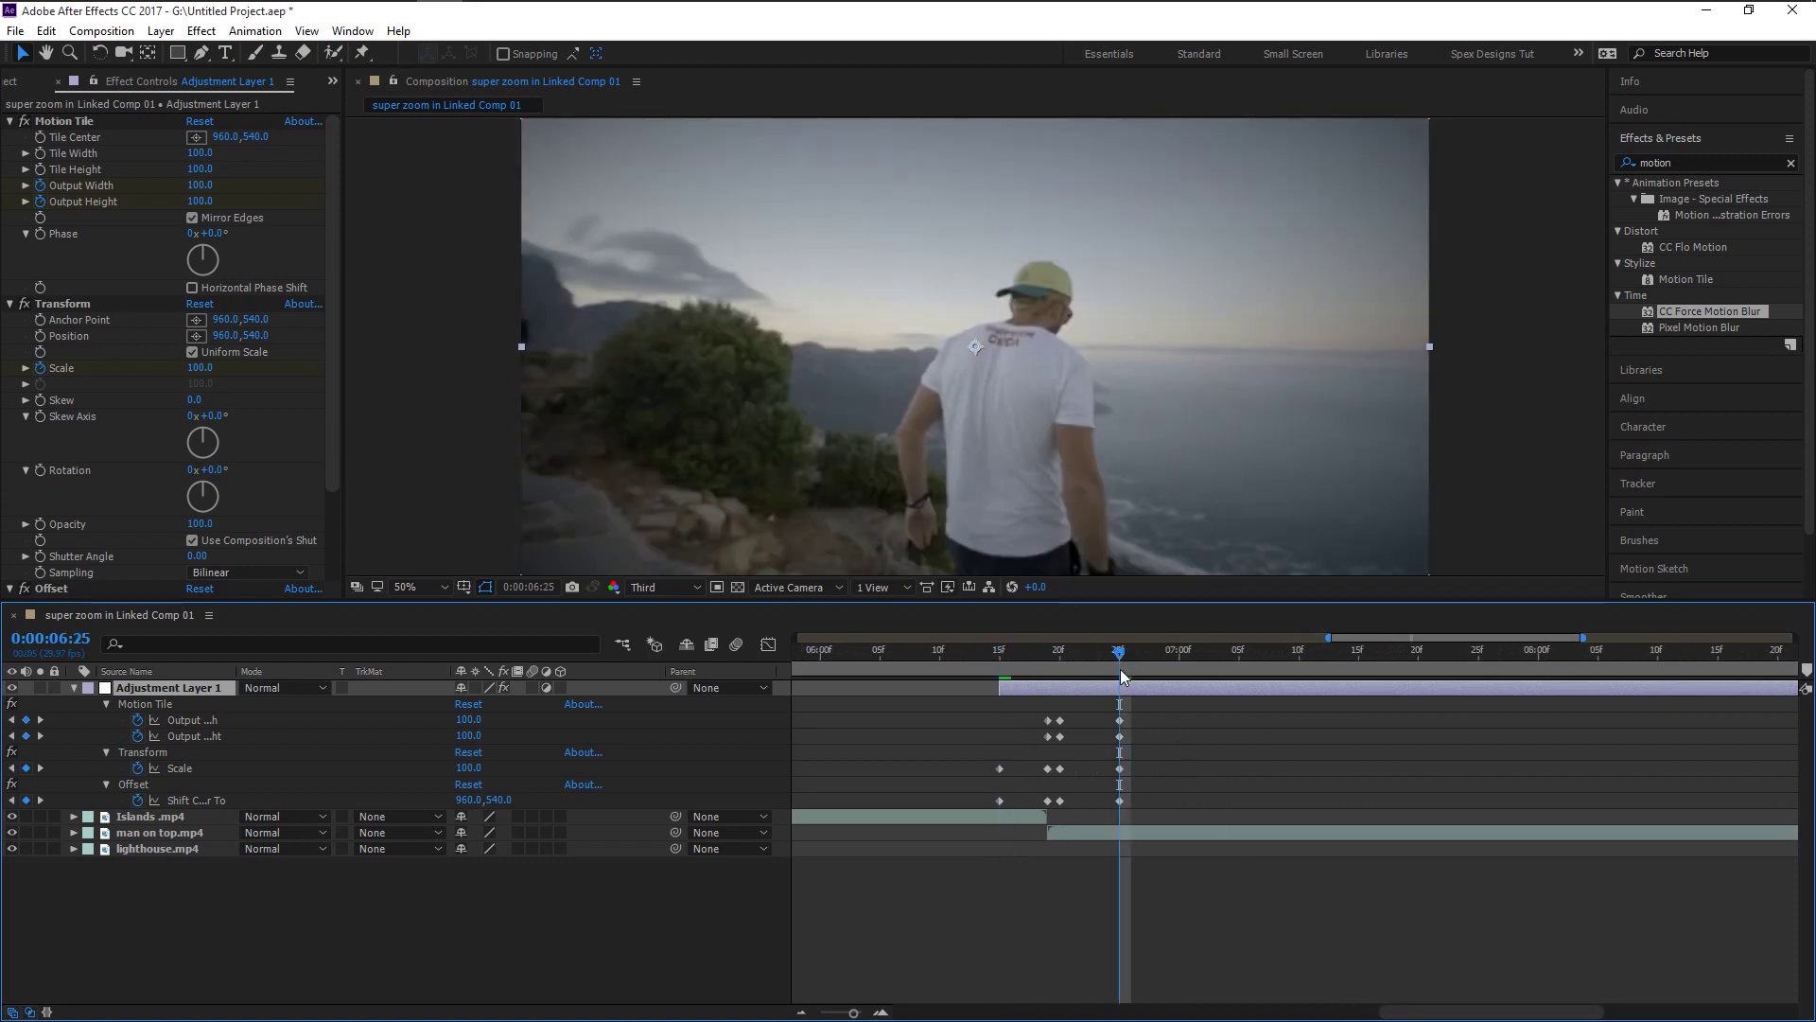
key("ctrl+shift+d")
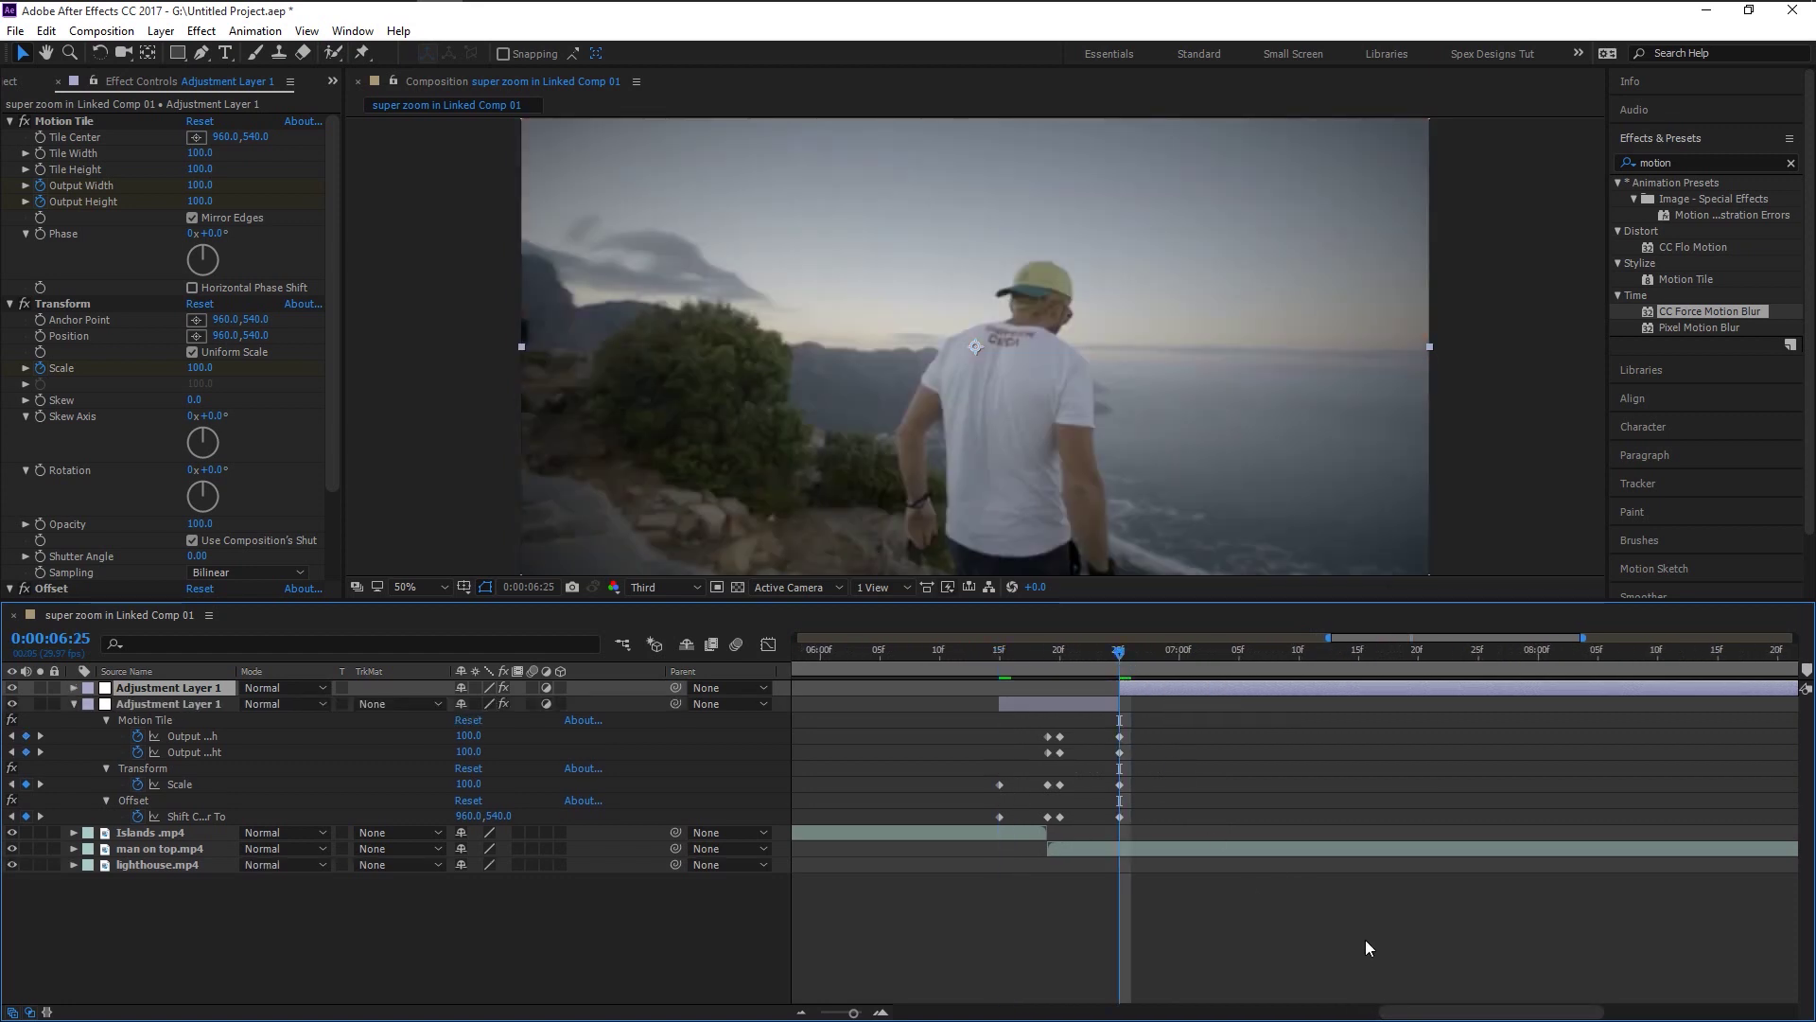
left_click_drag(1424, 1006, 1503, 1009)
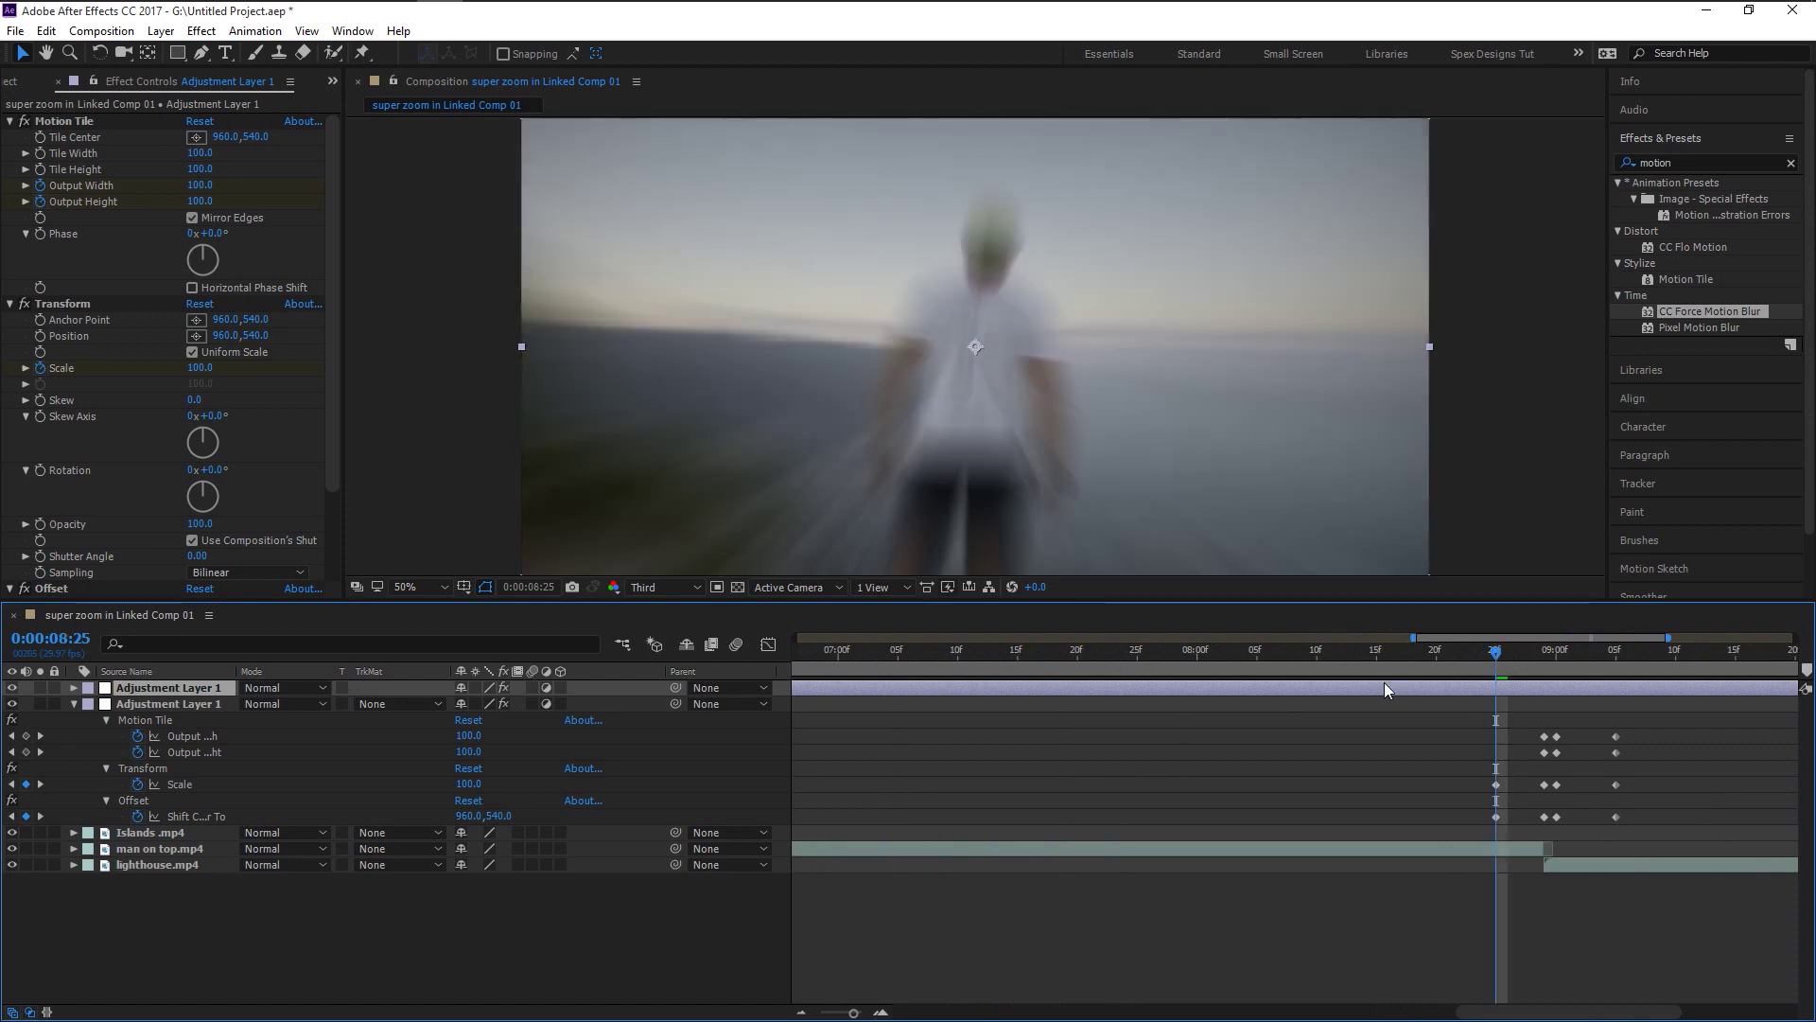
key("ctrl+shift+d")
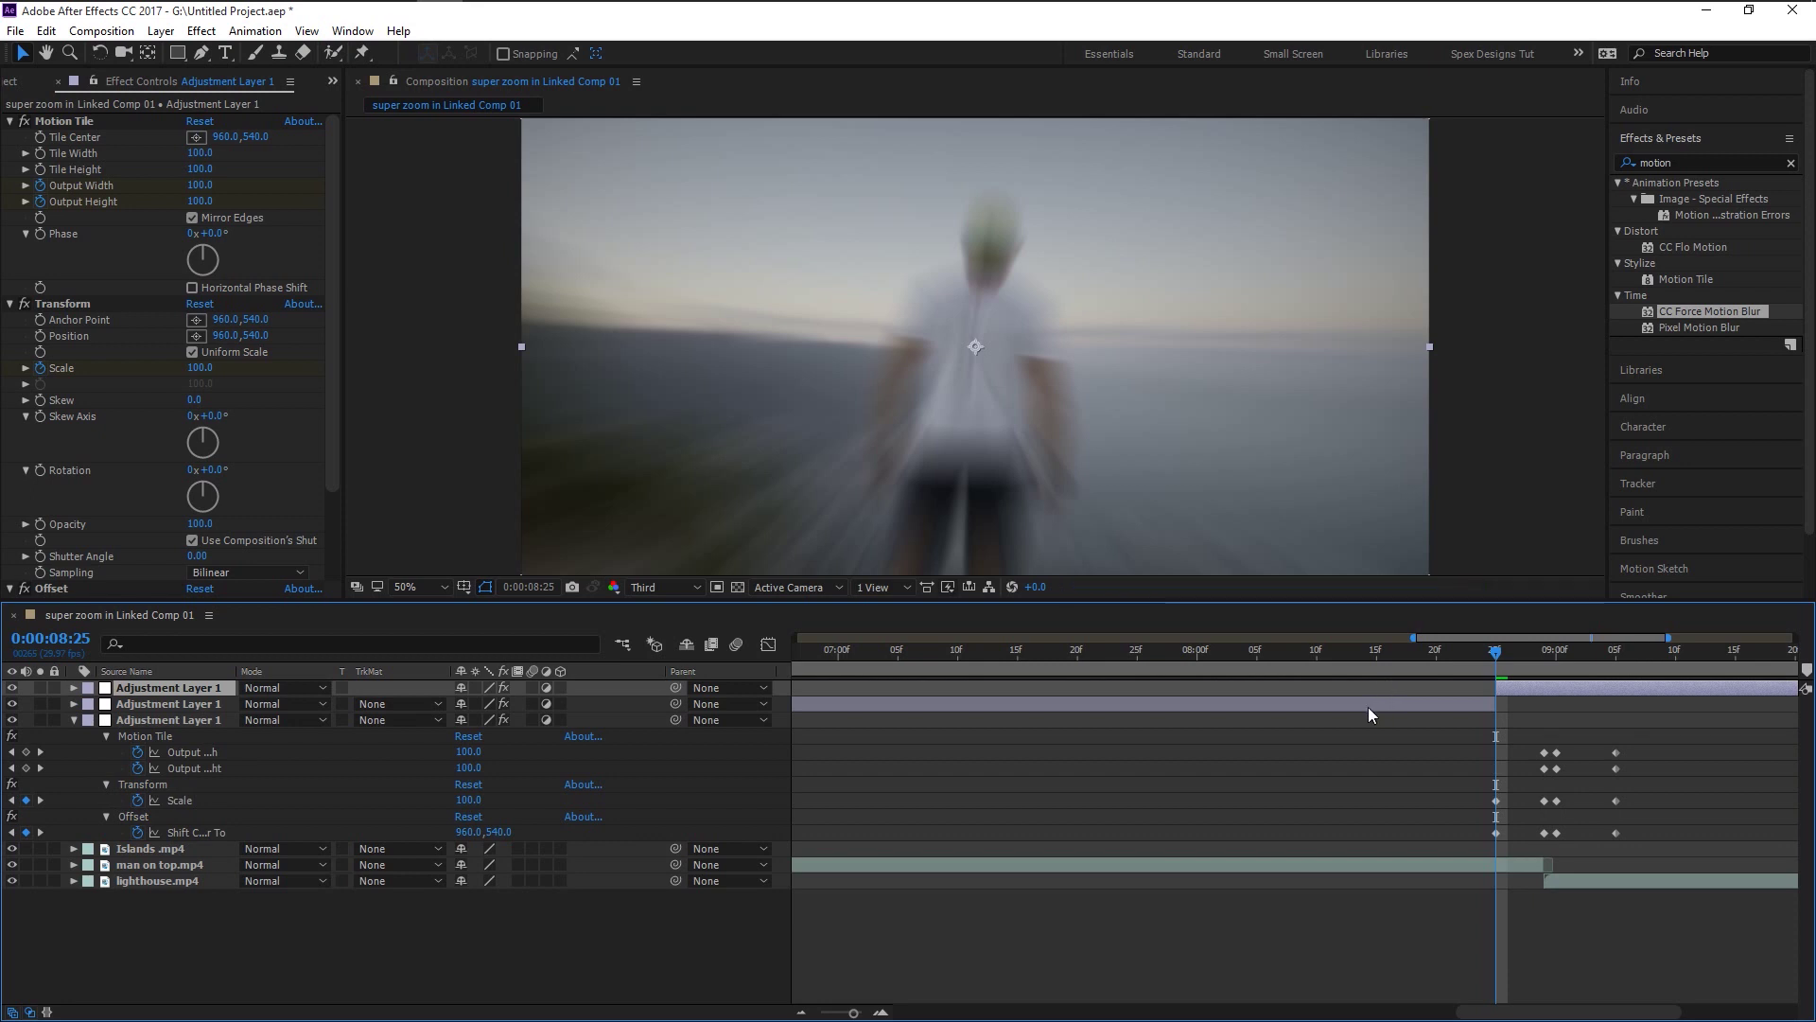
left_click(1369, 705)
Delete the leftover middle piece and trim the layer ends at 9:05 with Alt+]
key("Delete")
left_click(1623, 668)
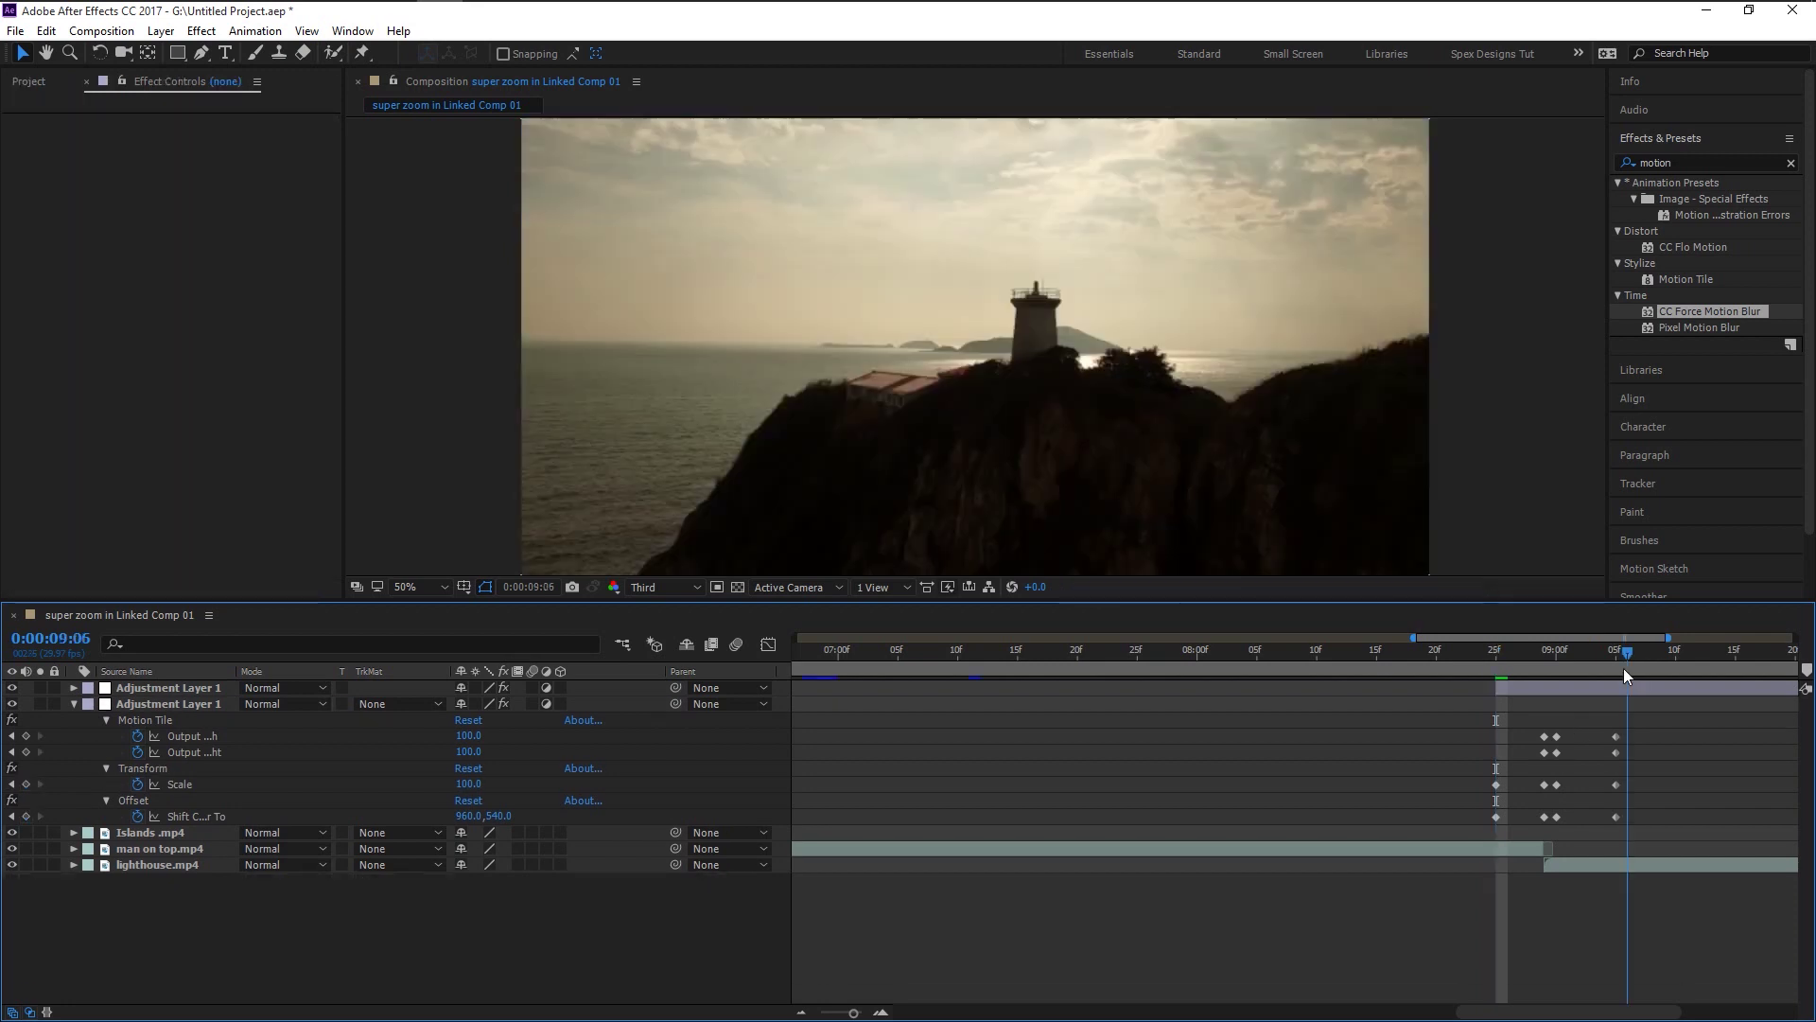
left_click(1623, 651)
left_click(1667, 684)
key("ctrl+a")
key("alt+]")
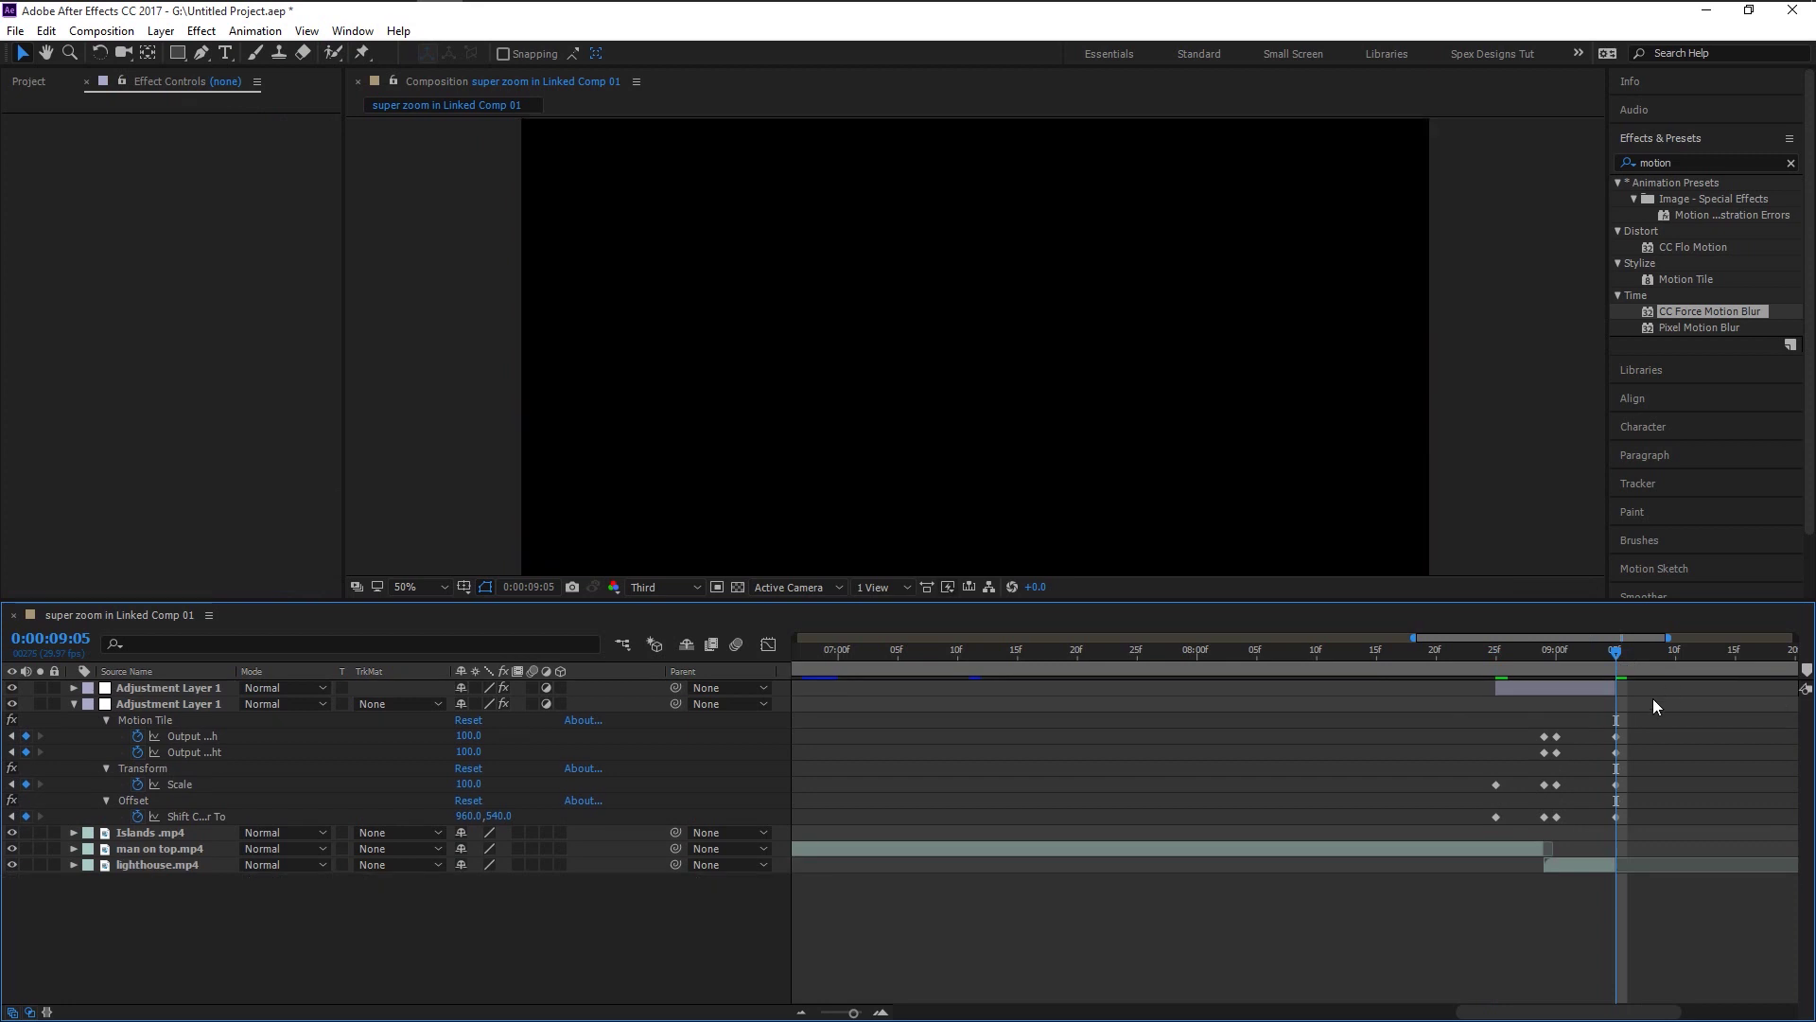
key("semicolon")
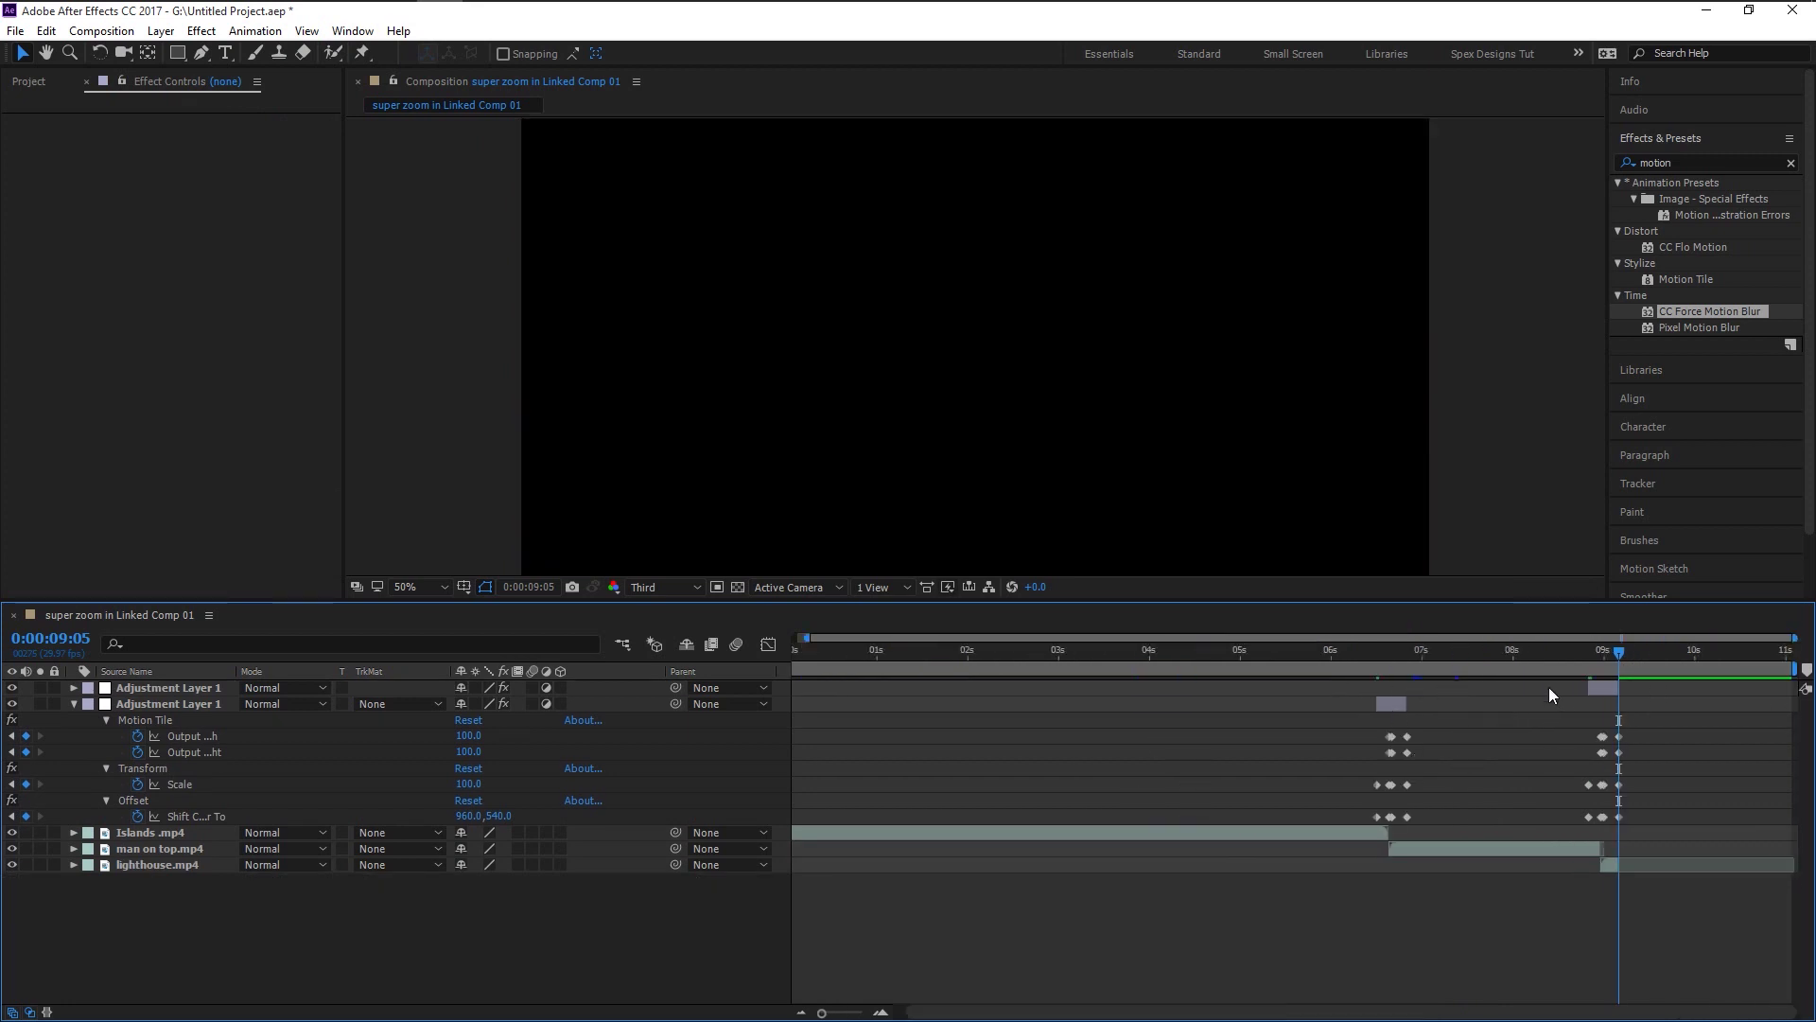
left_click_drag(1517, 654, 886, 712)
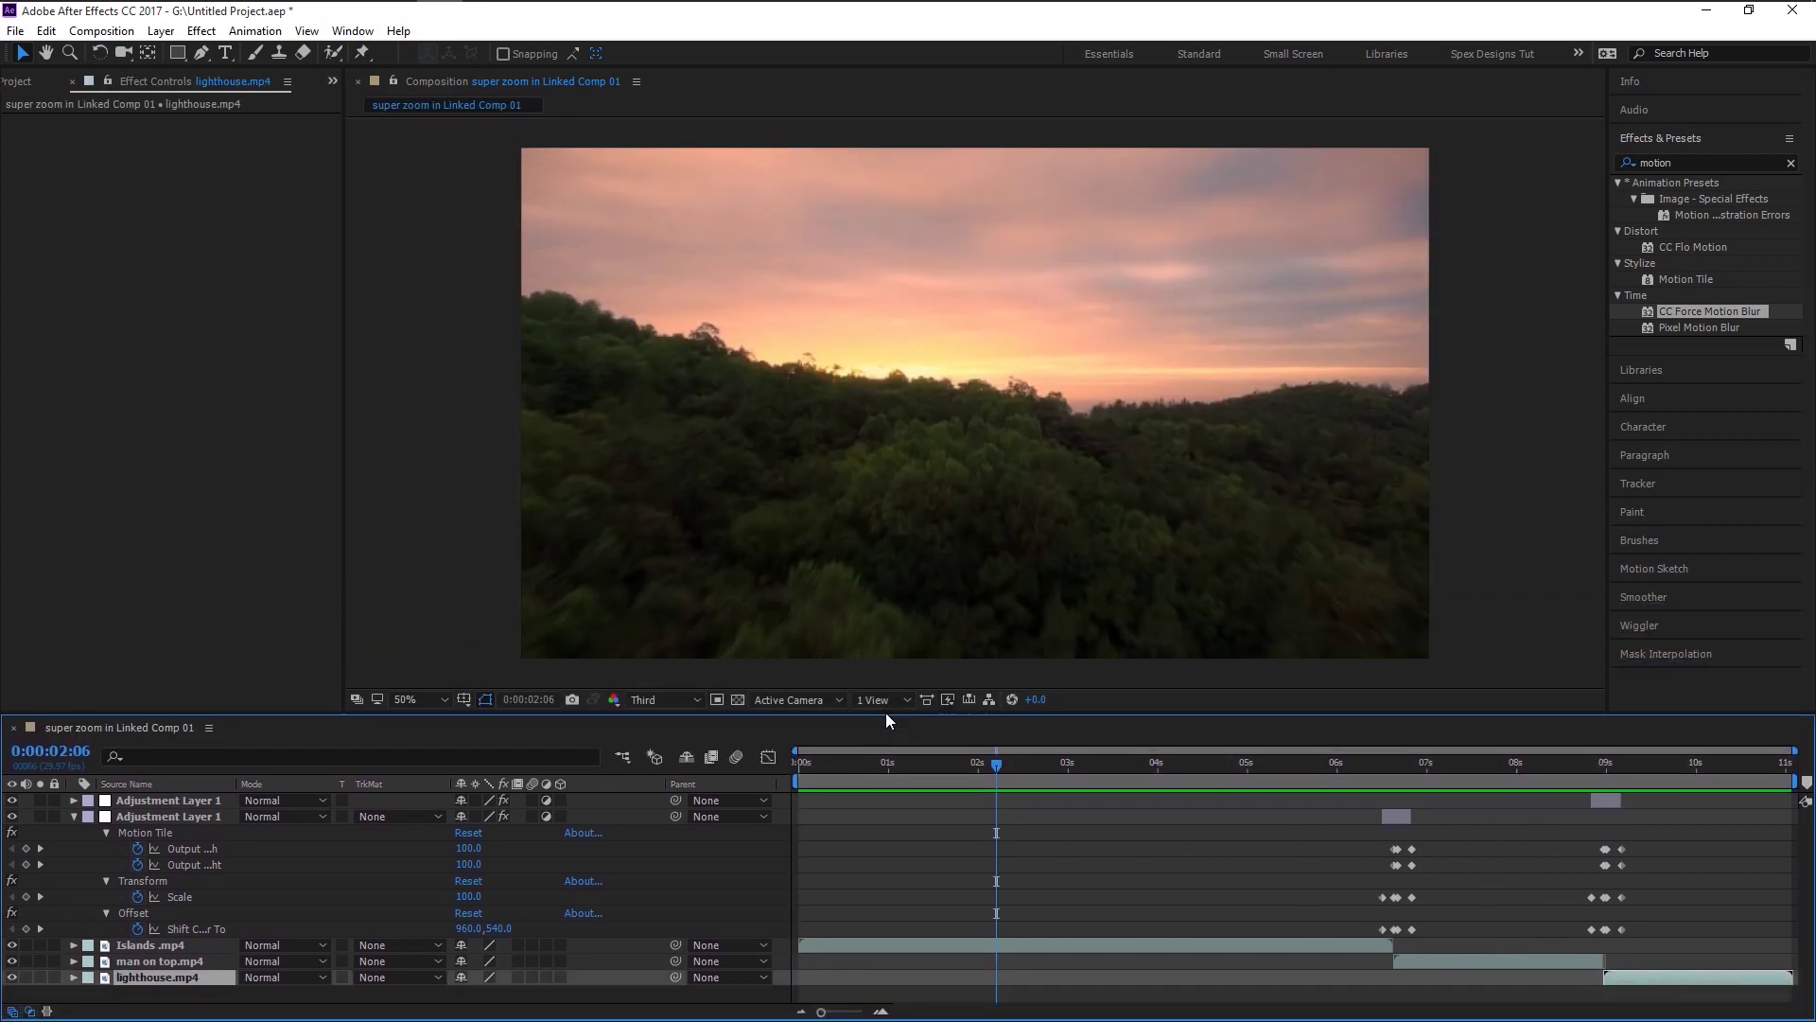
Preview the comp from the start through both zoom transitions, then select the second Adjustment Layer 1
left_click(801, 777)
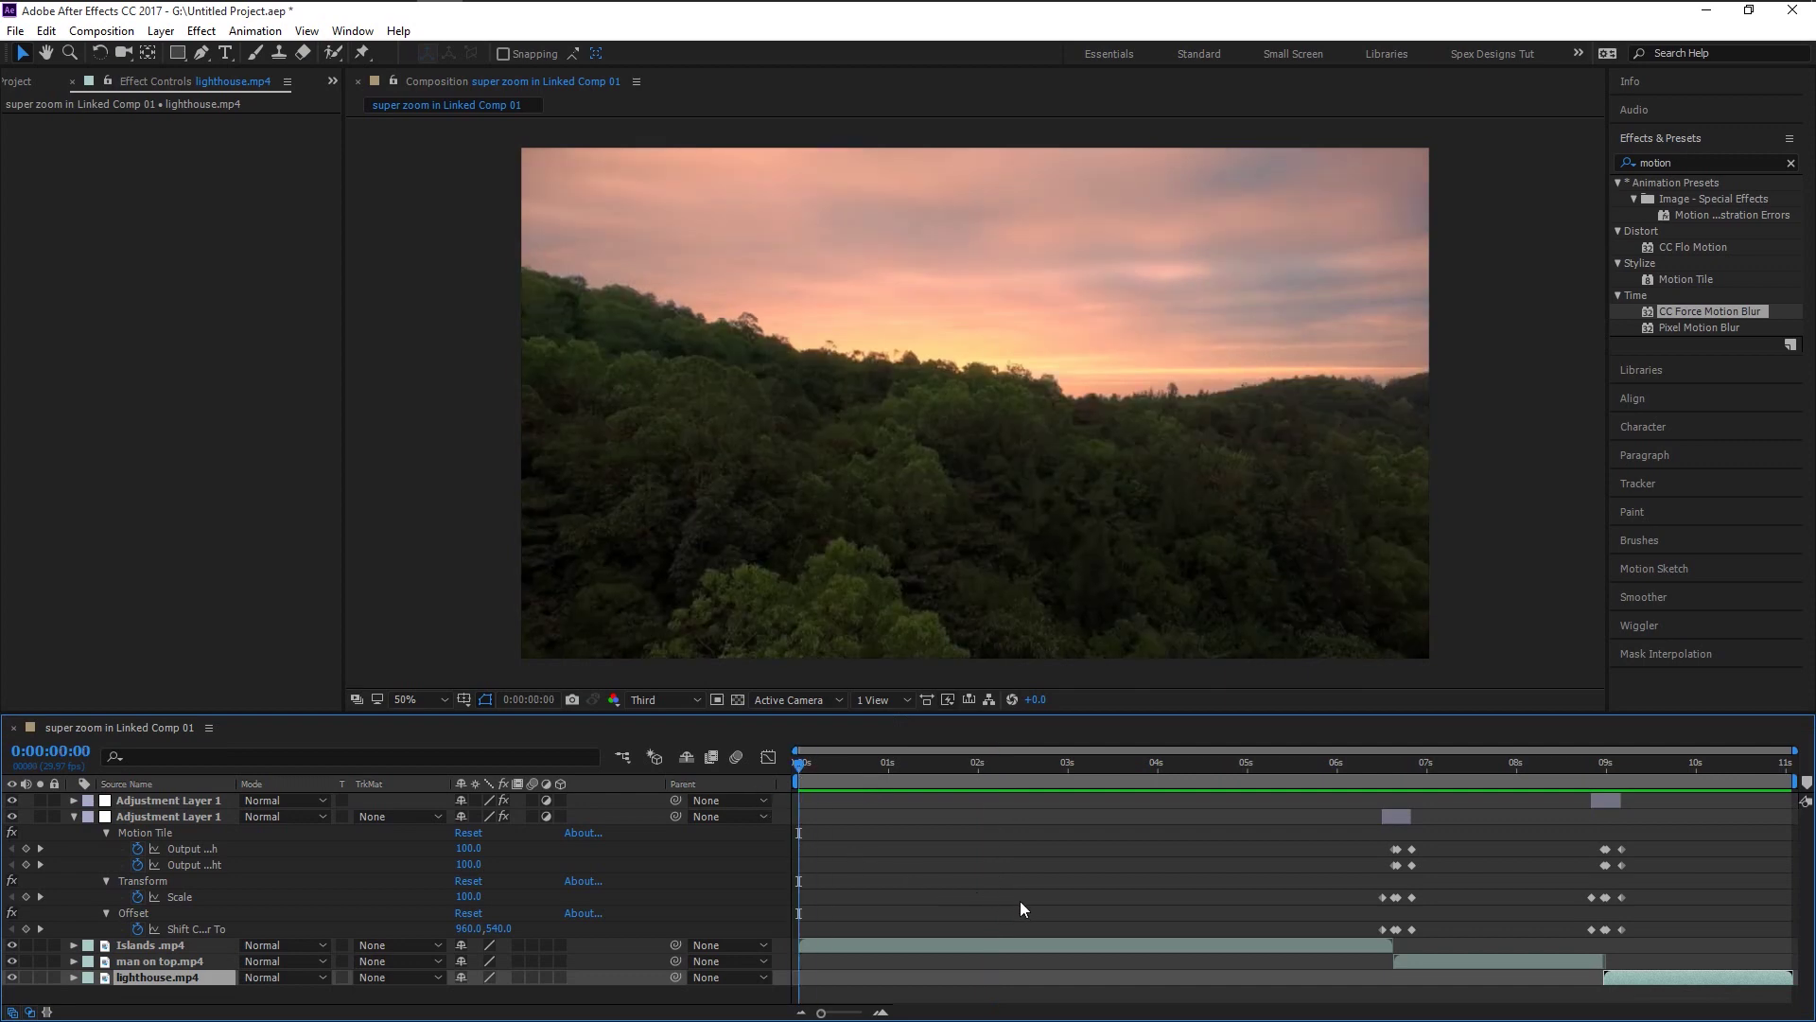
key("space")
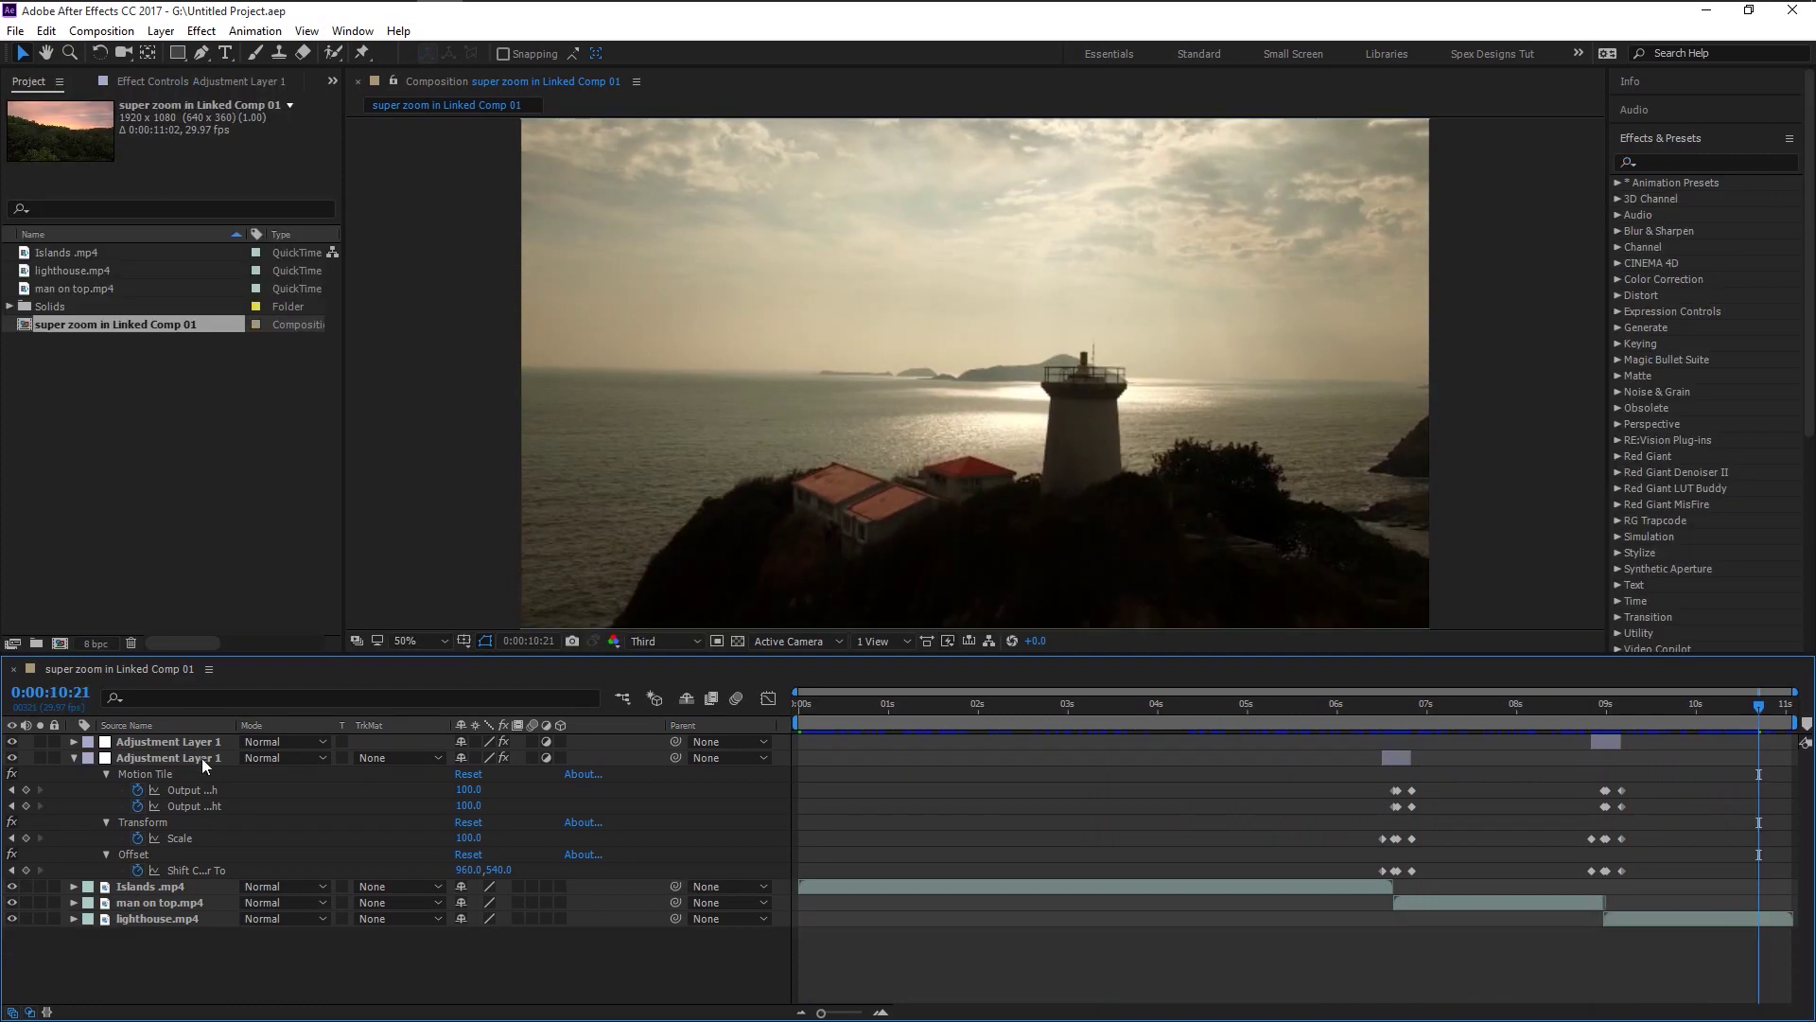
left_click(201, 758)
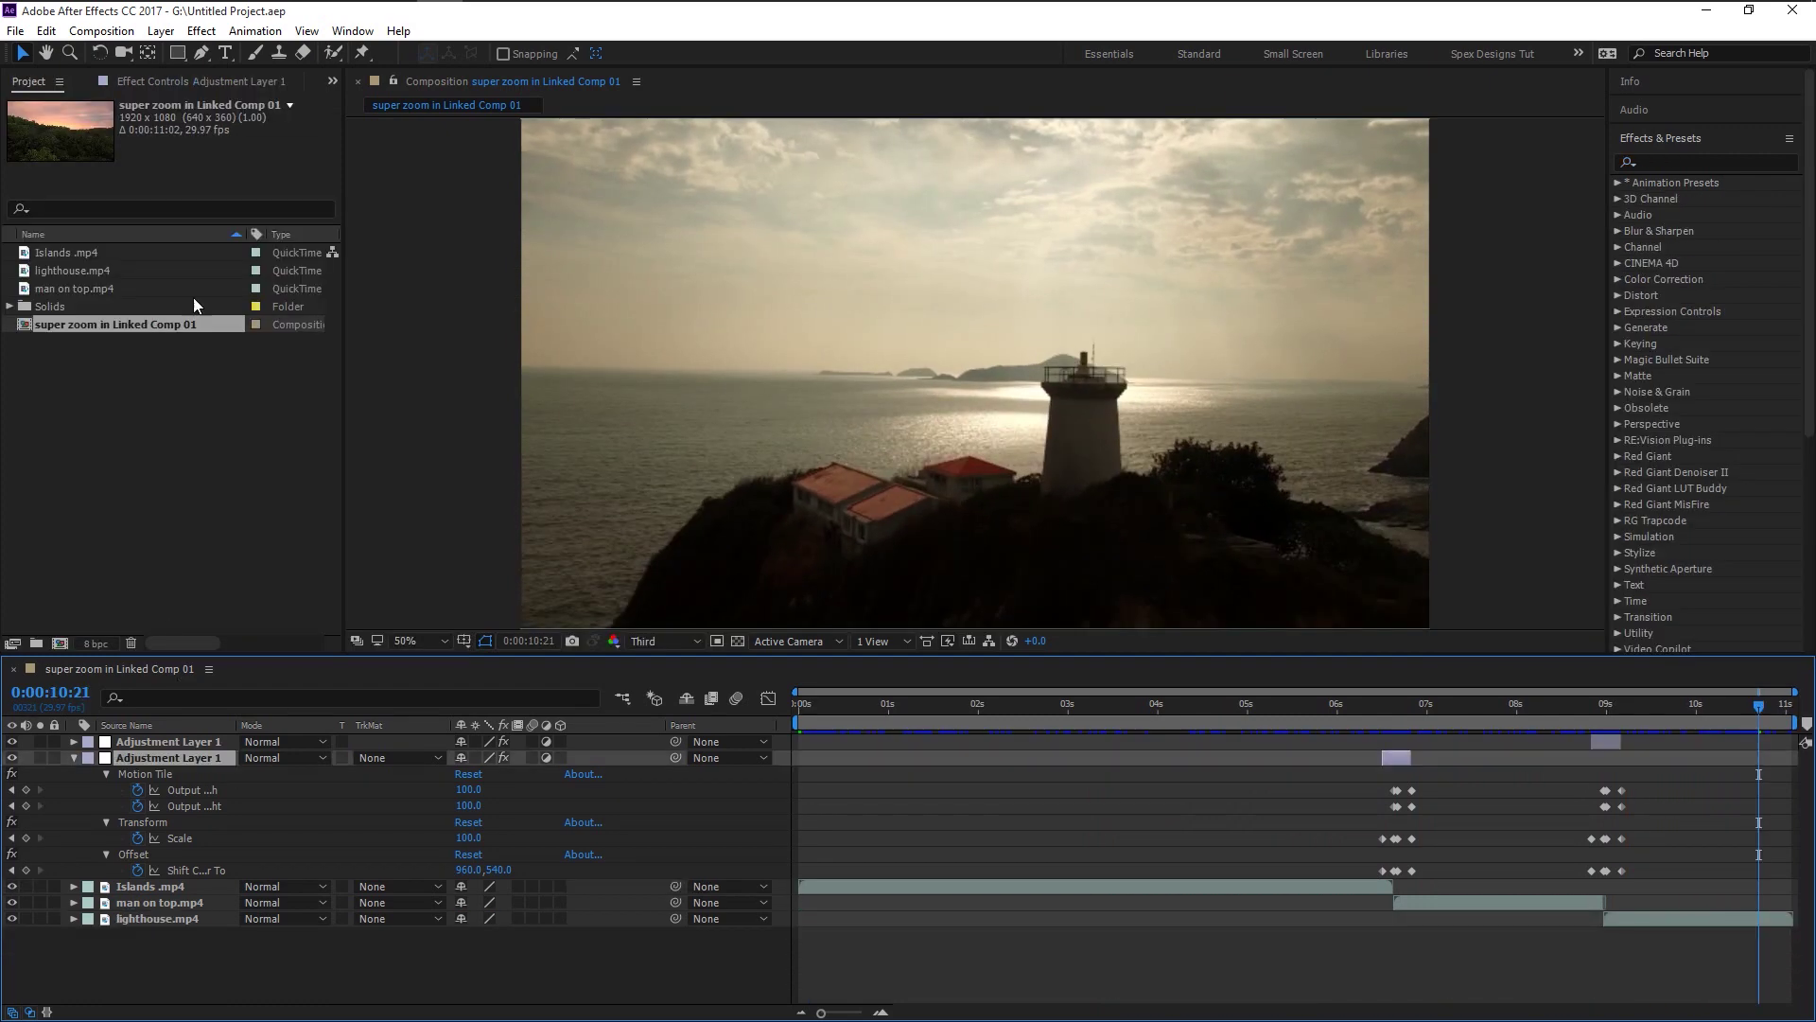
In Effect Controls, select Motion Tile, Transform, Offset and CC Force Motion Blur together
left_click(189, 84)
left_click(70, 121)
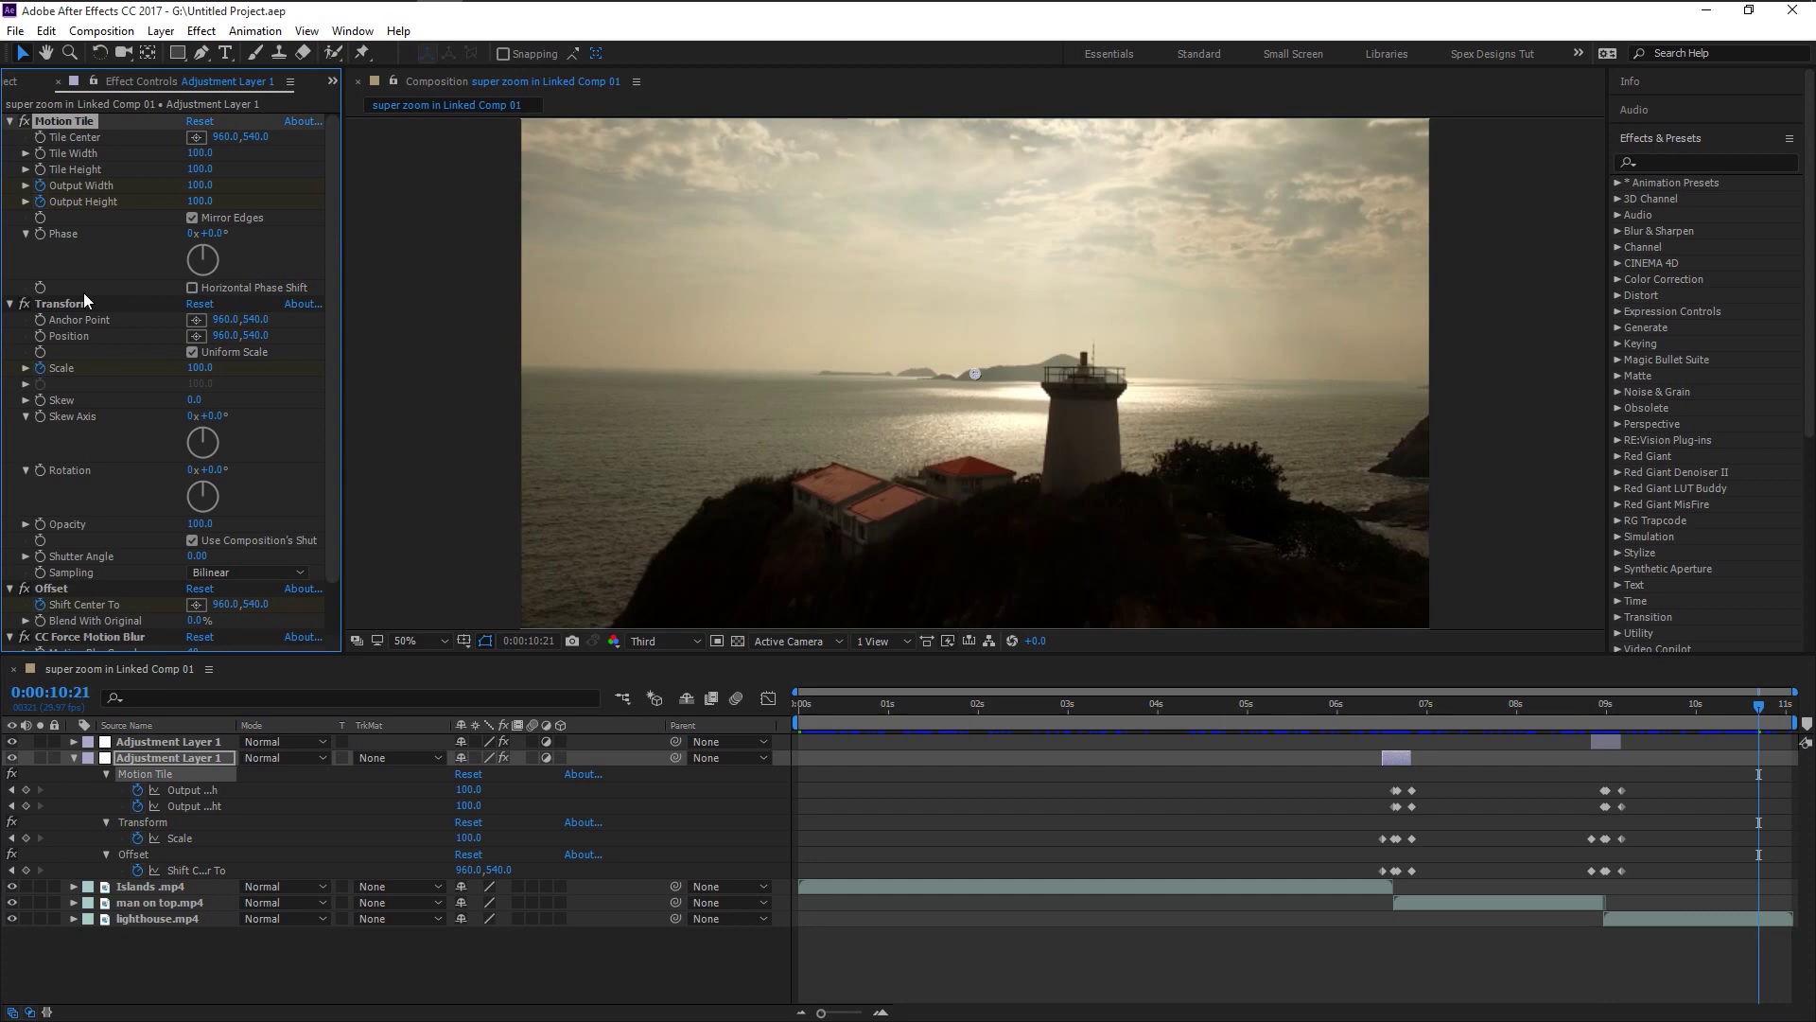
left_click(81, 301, "ctrl")
left_click(95, 588, "ctrl")
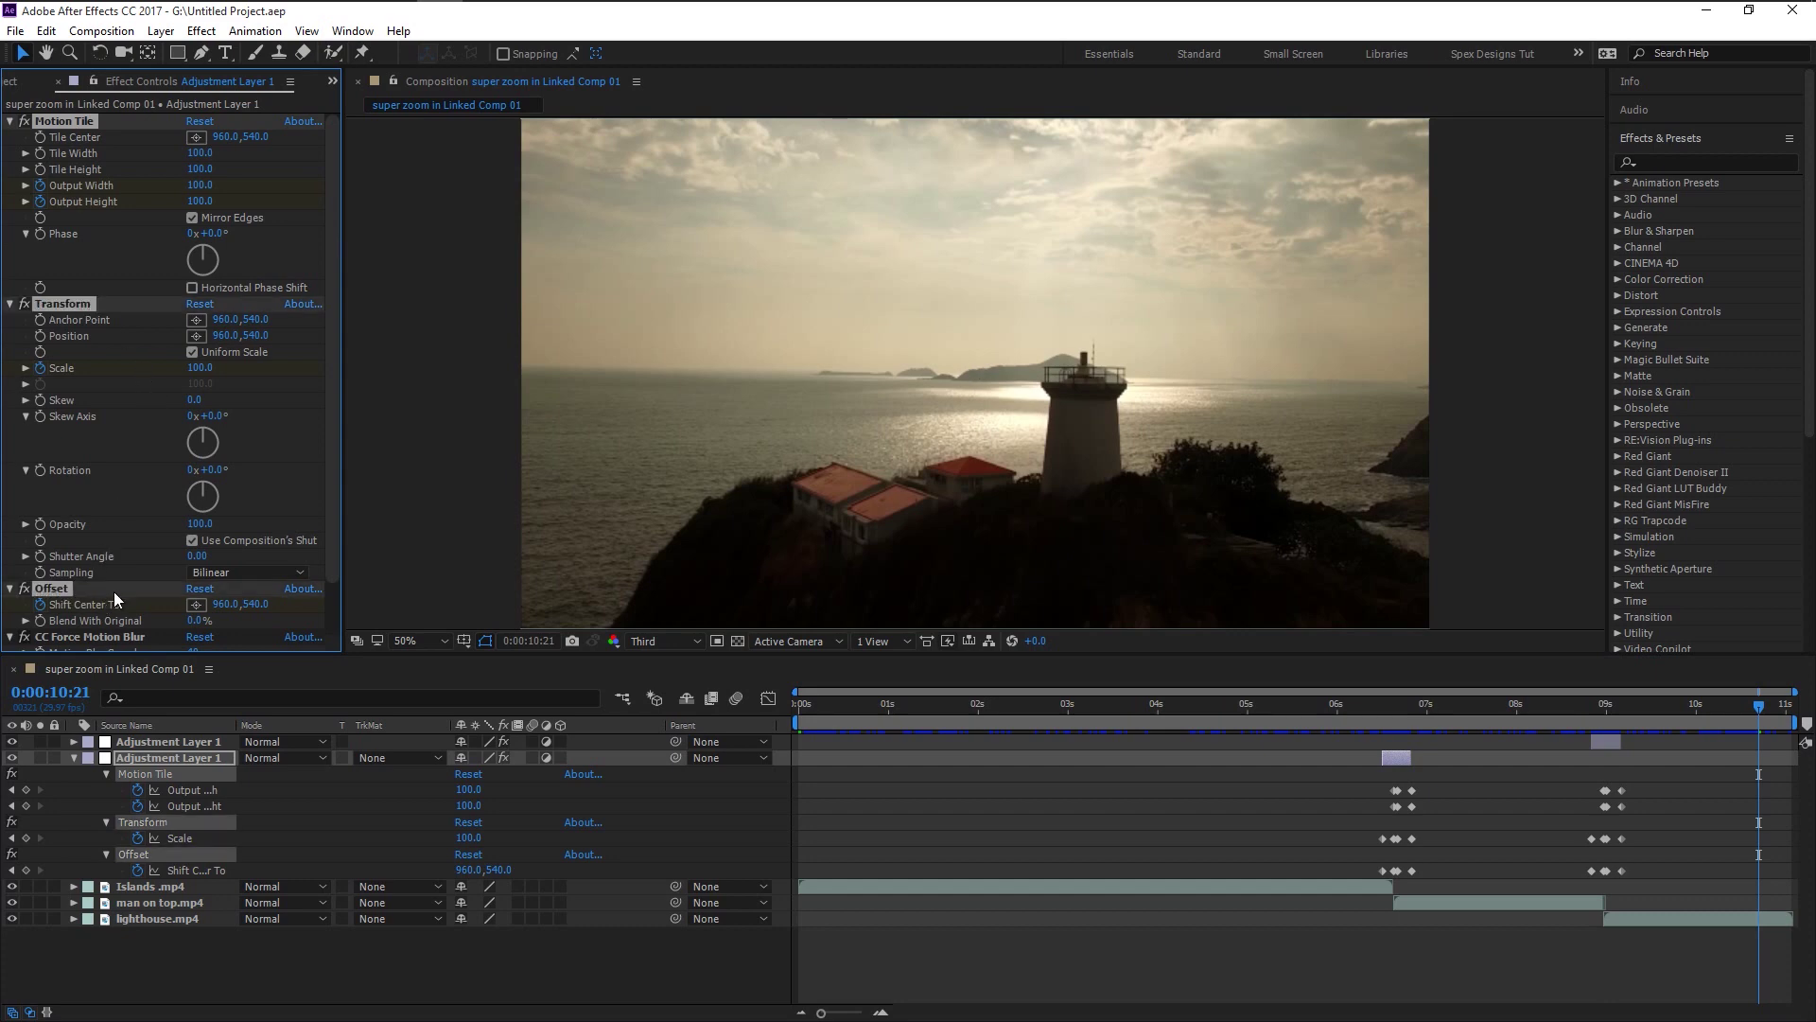
scroll(104, 587, "down", 2)
left_click(106, 577, "ctrl")
scroll(104, 535, "up", 2)
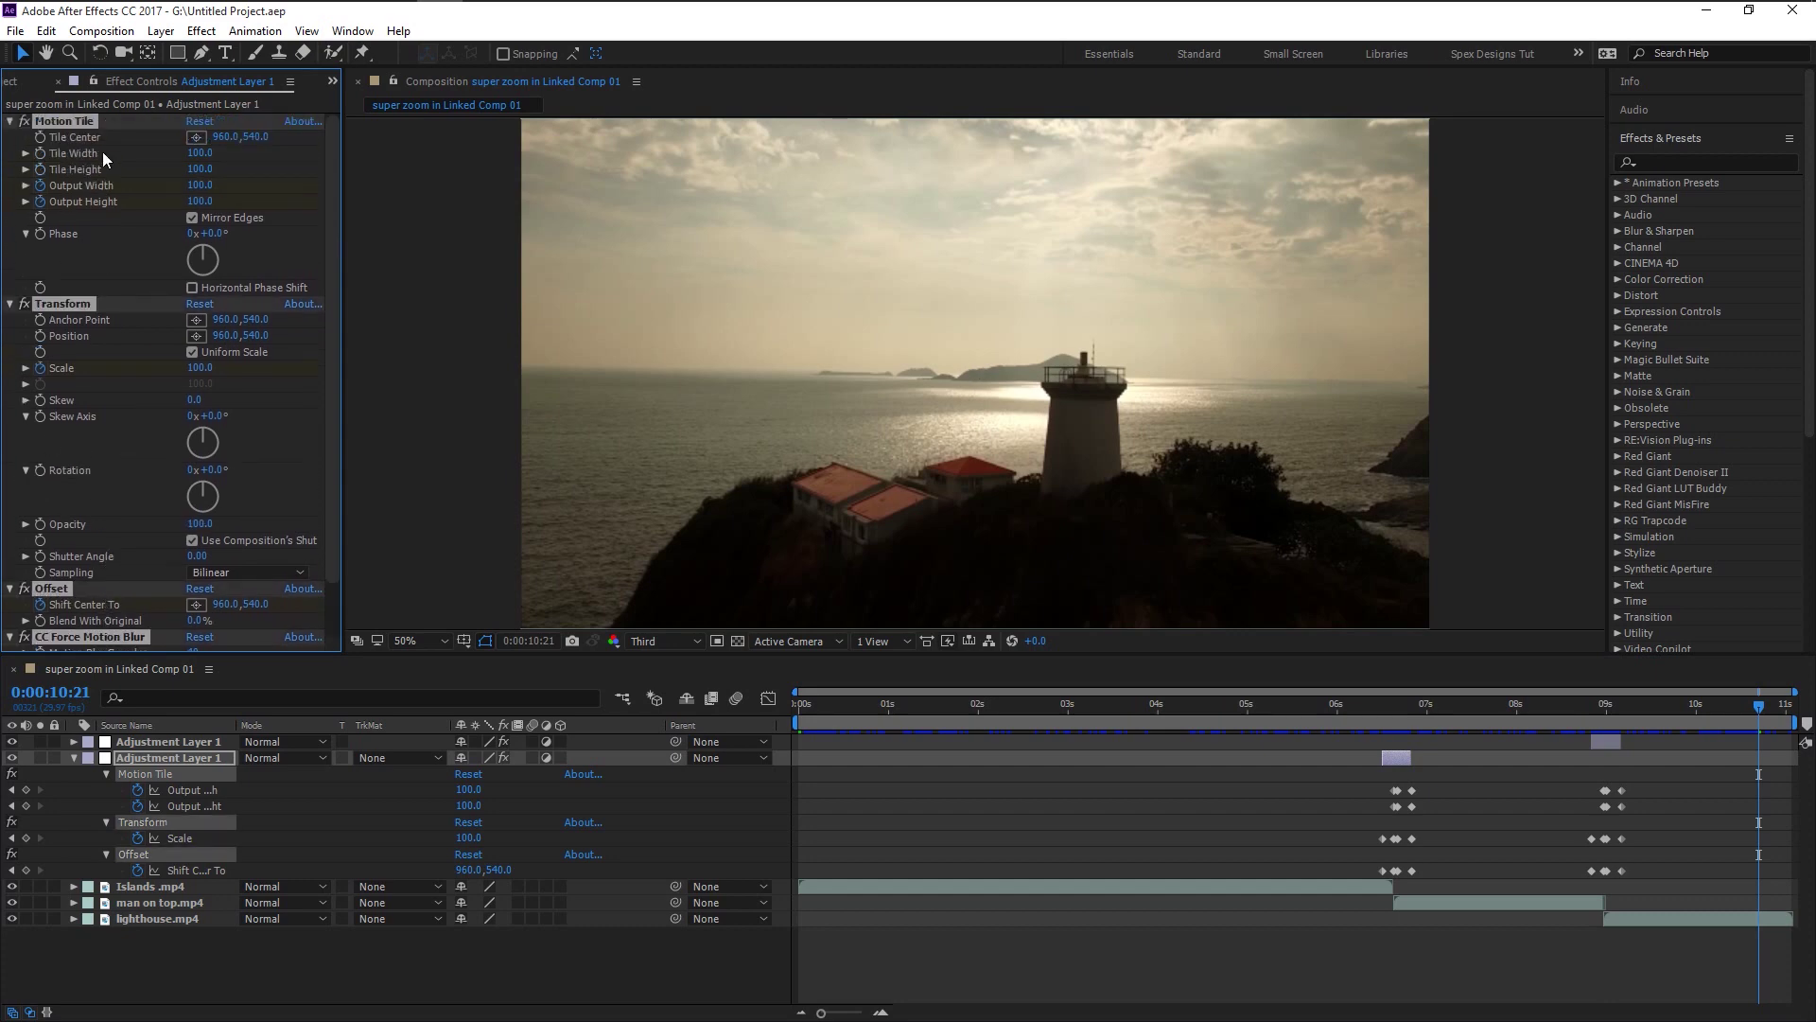
Save the four selected effects as the 'super zoom in' animation preset
left_click(253, 36)
left_click(257, 49)
scroll(348, 388, "down", 1)
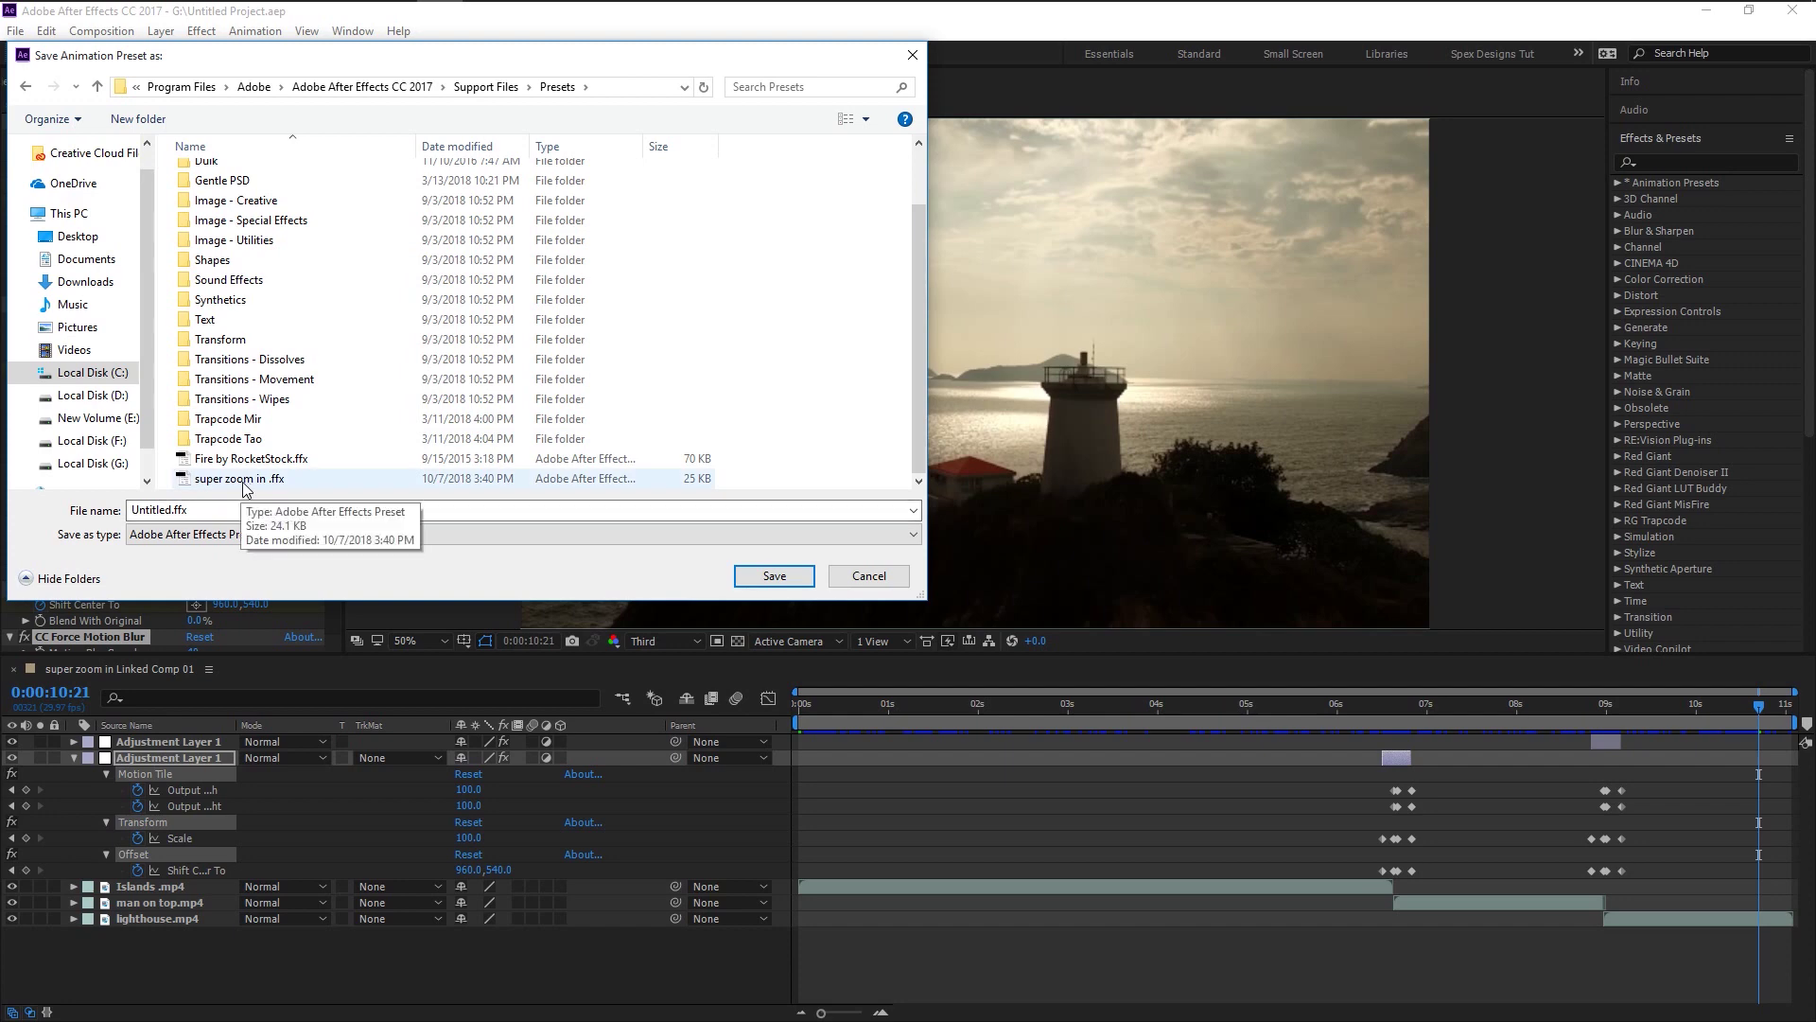
left_click(854, 579)
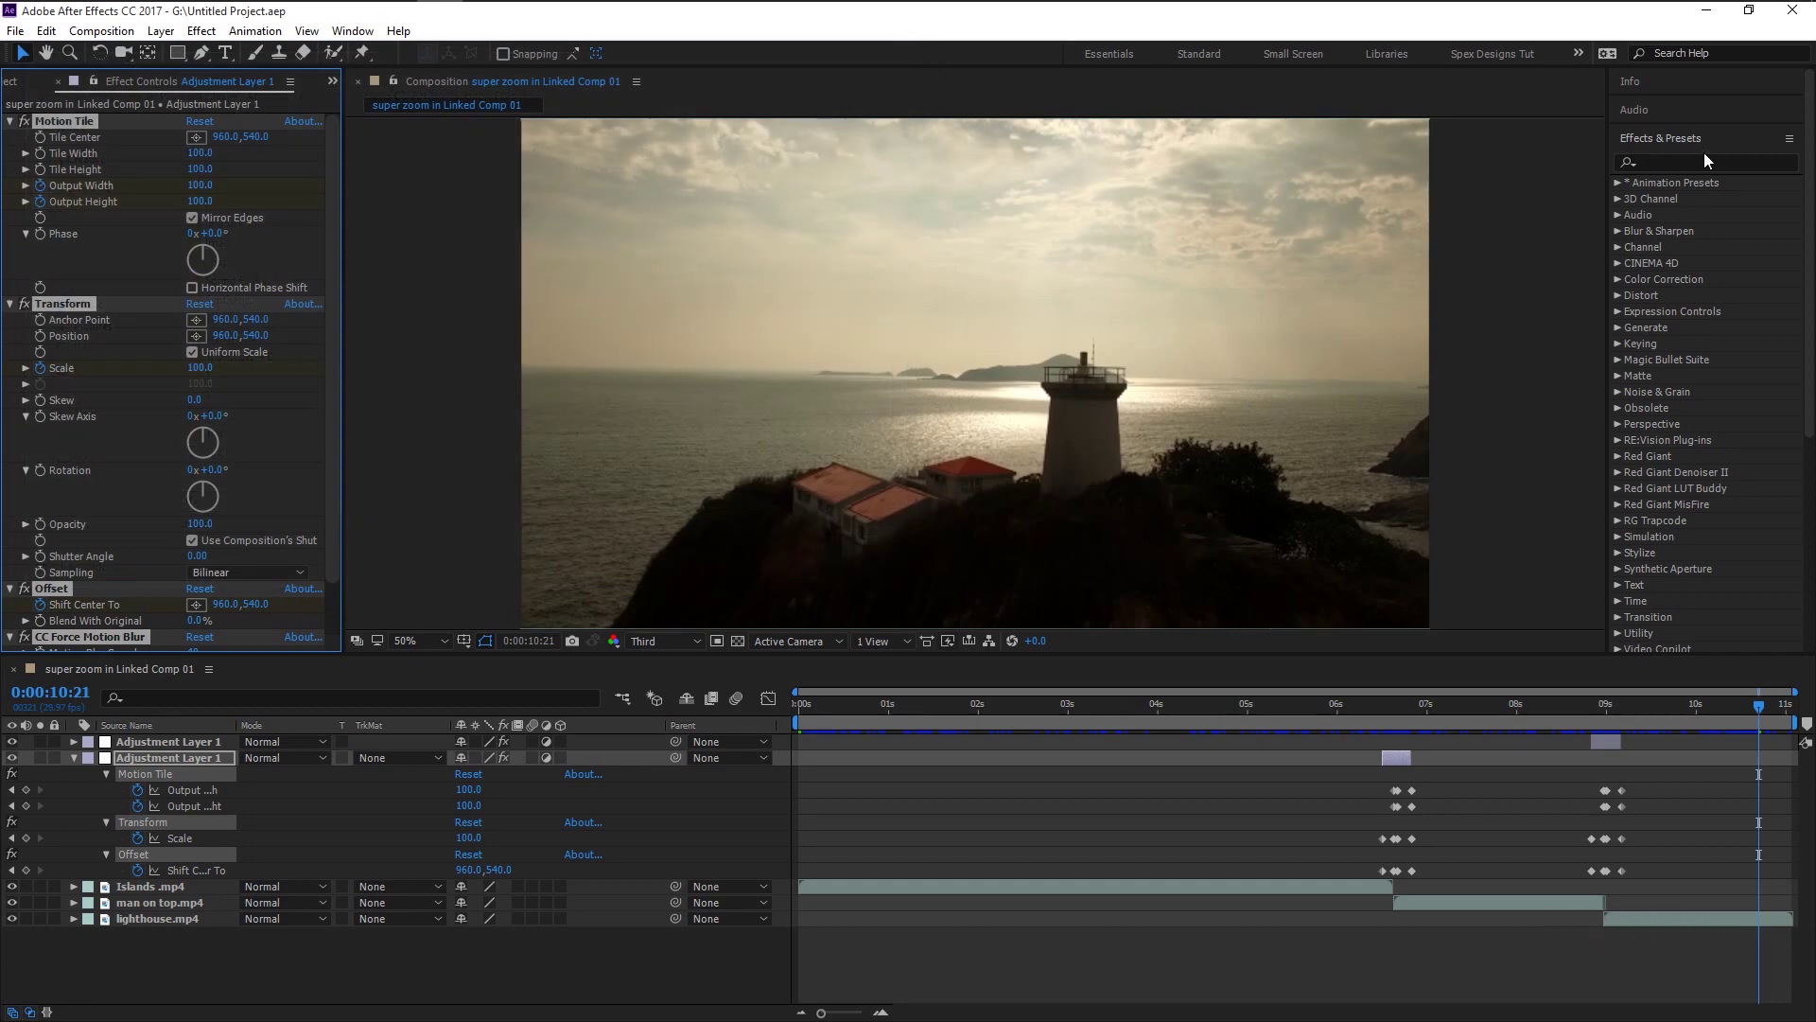
left_click(1693, 163)
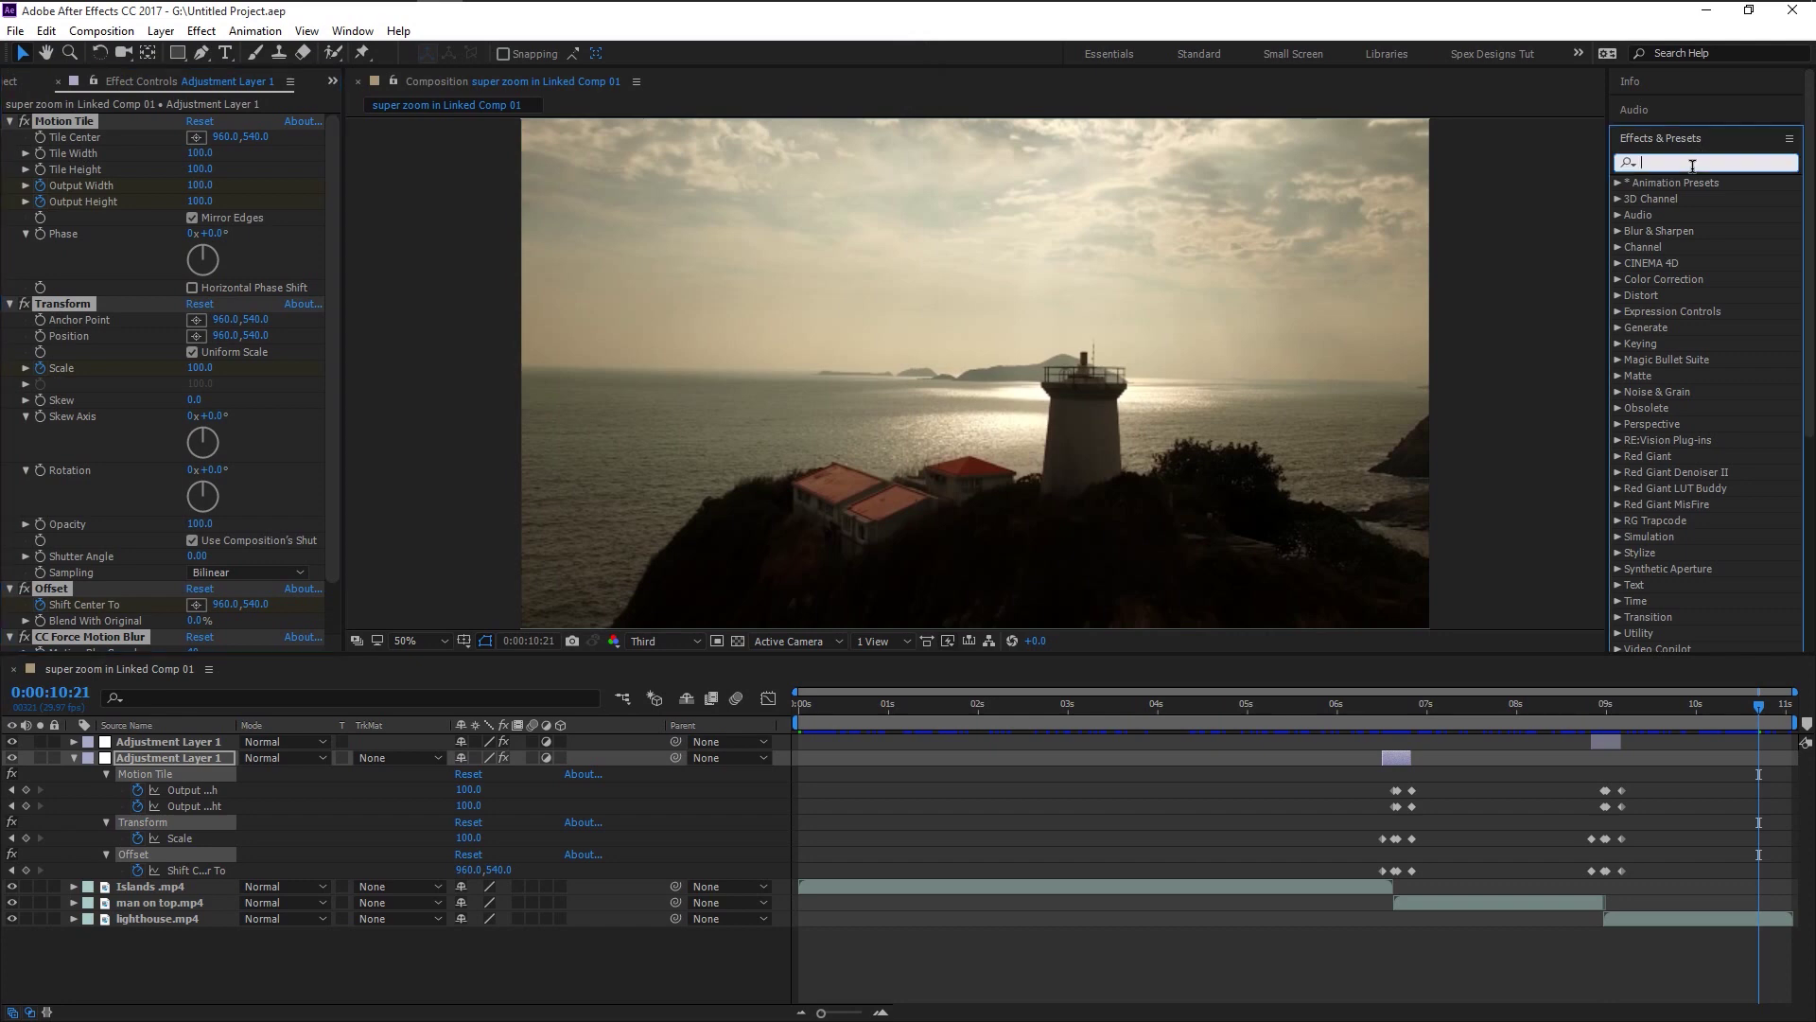
Find the 'super zoom in' preset and apply it to Adjustment Layer 1
type("super")
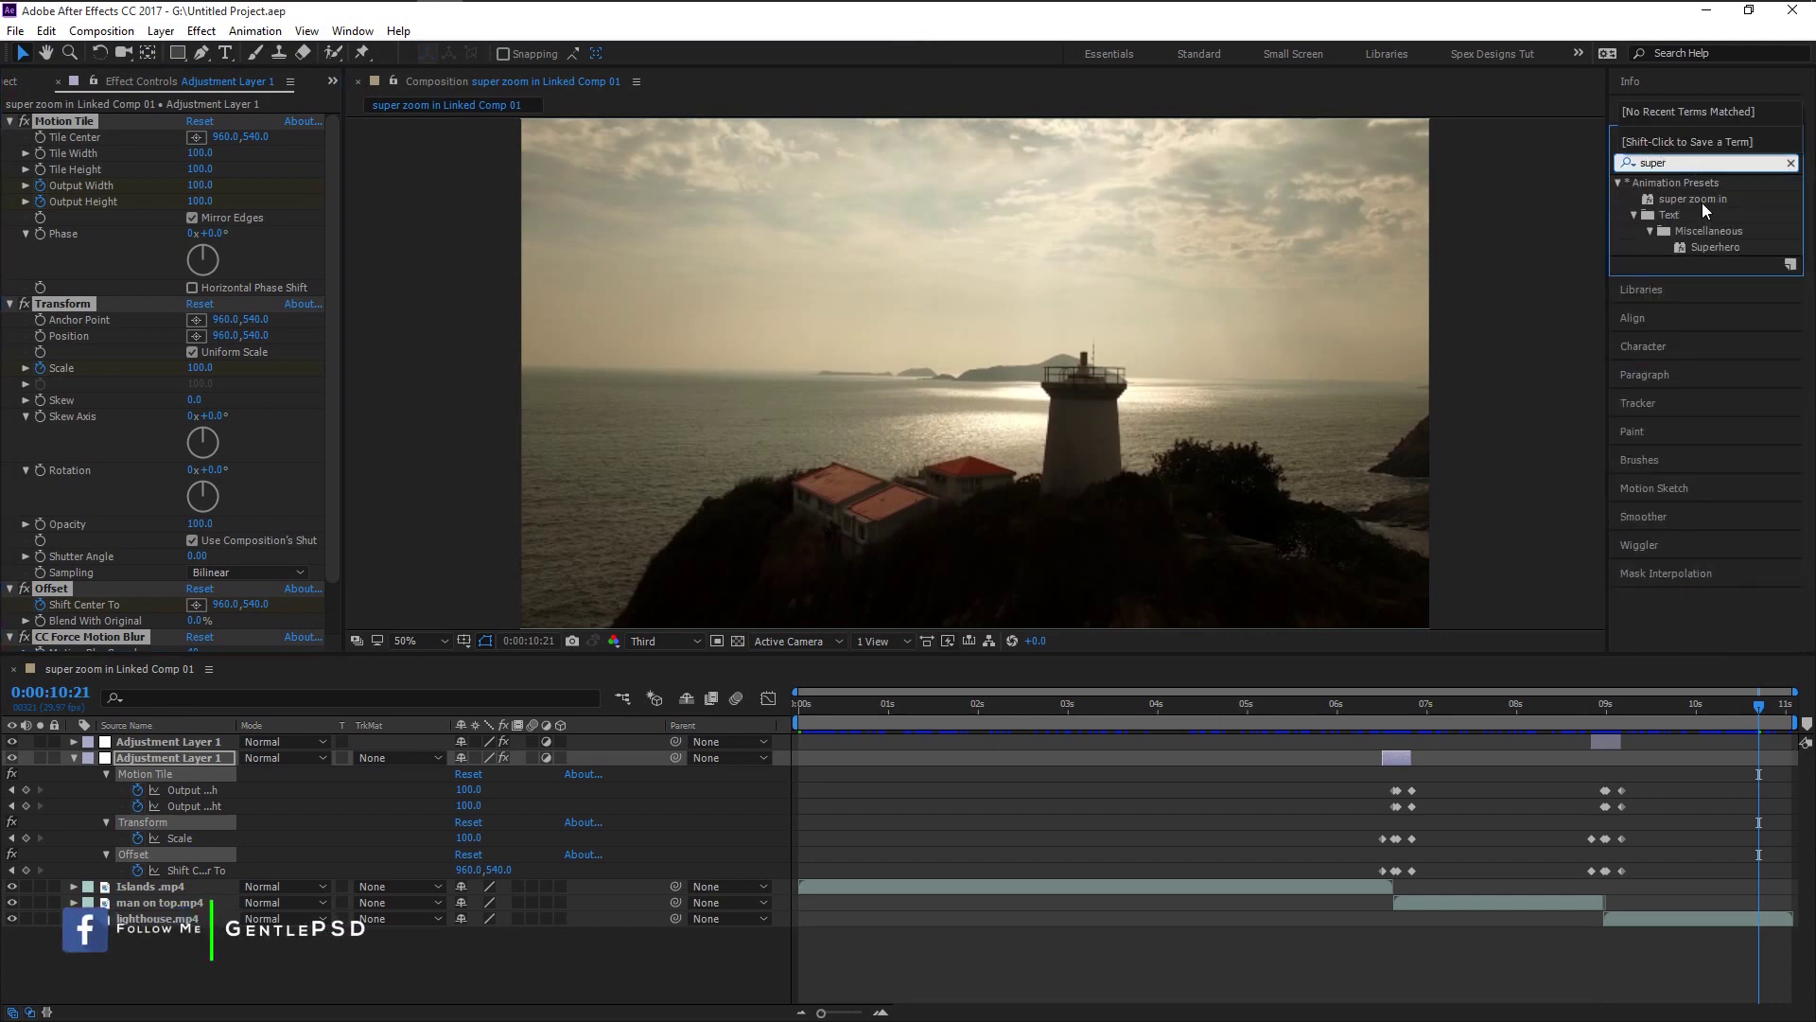
left_click(1681, 201)
left_click_drag(1678, 199, 220, 763)
Shift the preset's new keyframes one frame earlier, then delete the duplicate Motion Tile 2, Transform 2 and Offset 2 effects
left_click_drag(1765, 857, 1790, 936)
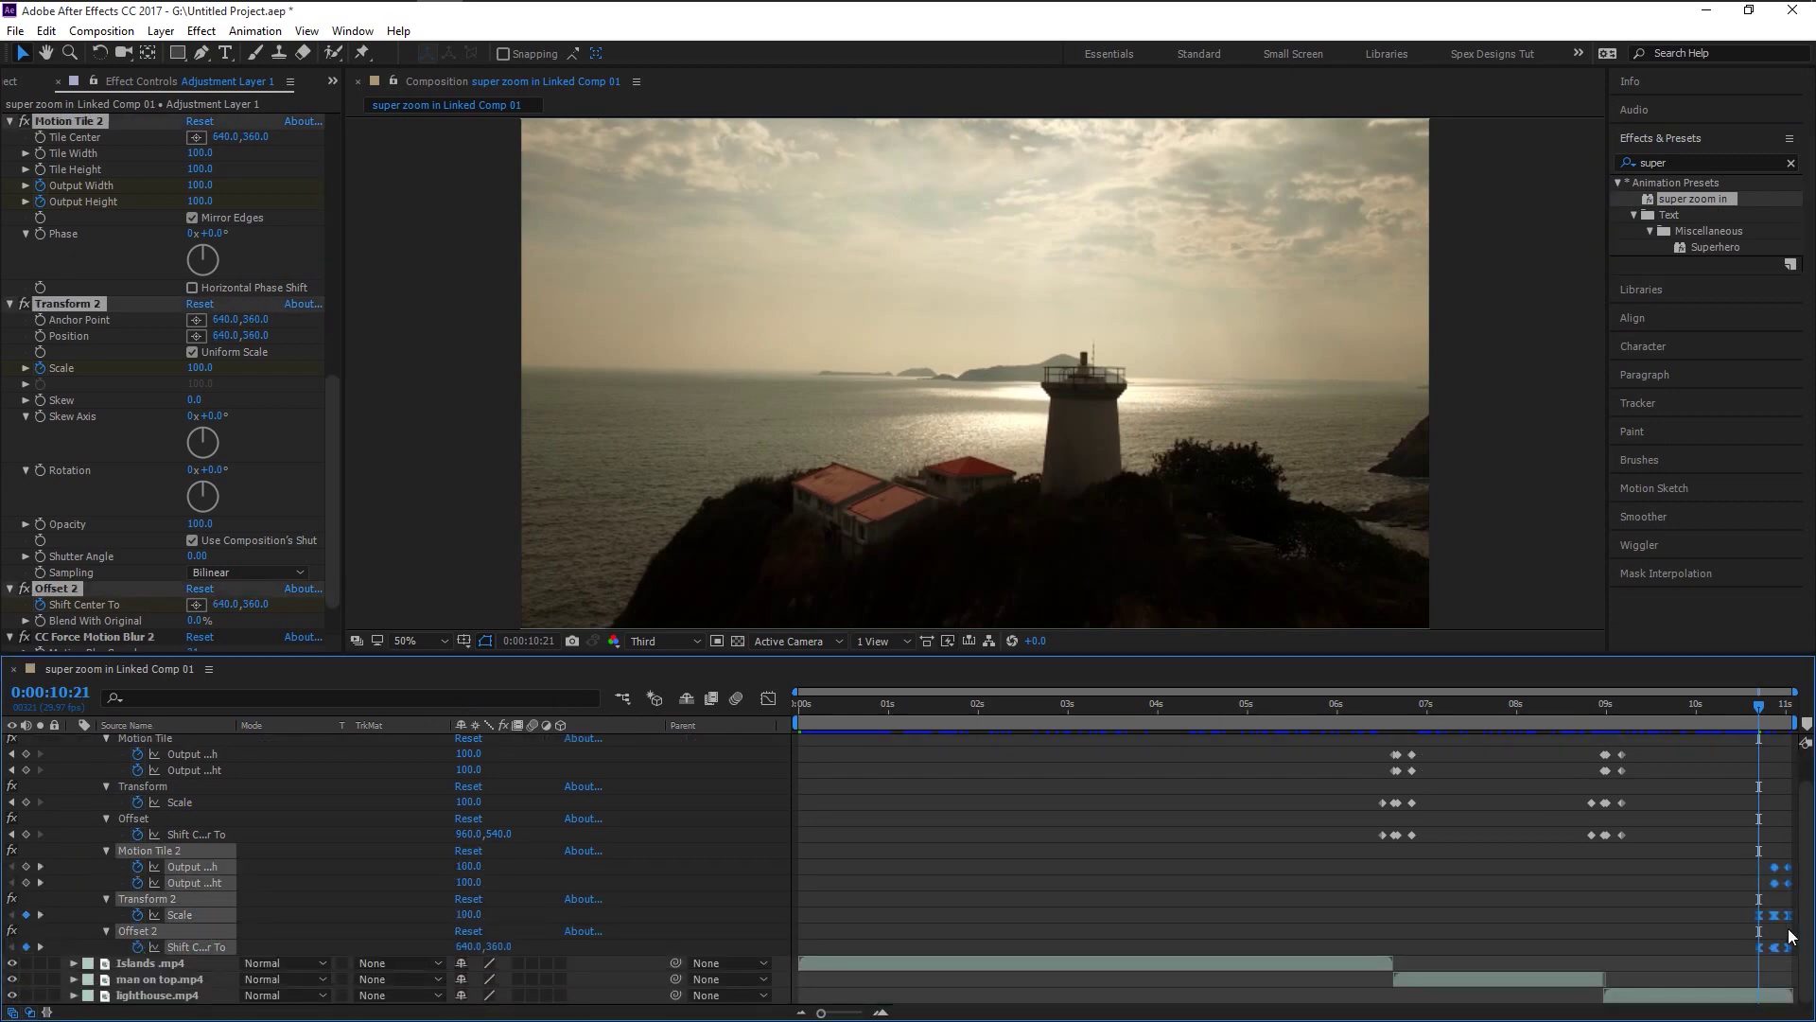
key("alt+Left")
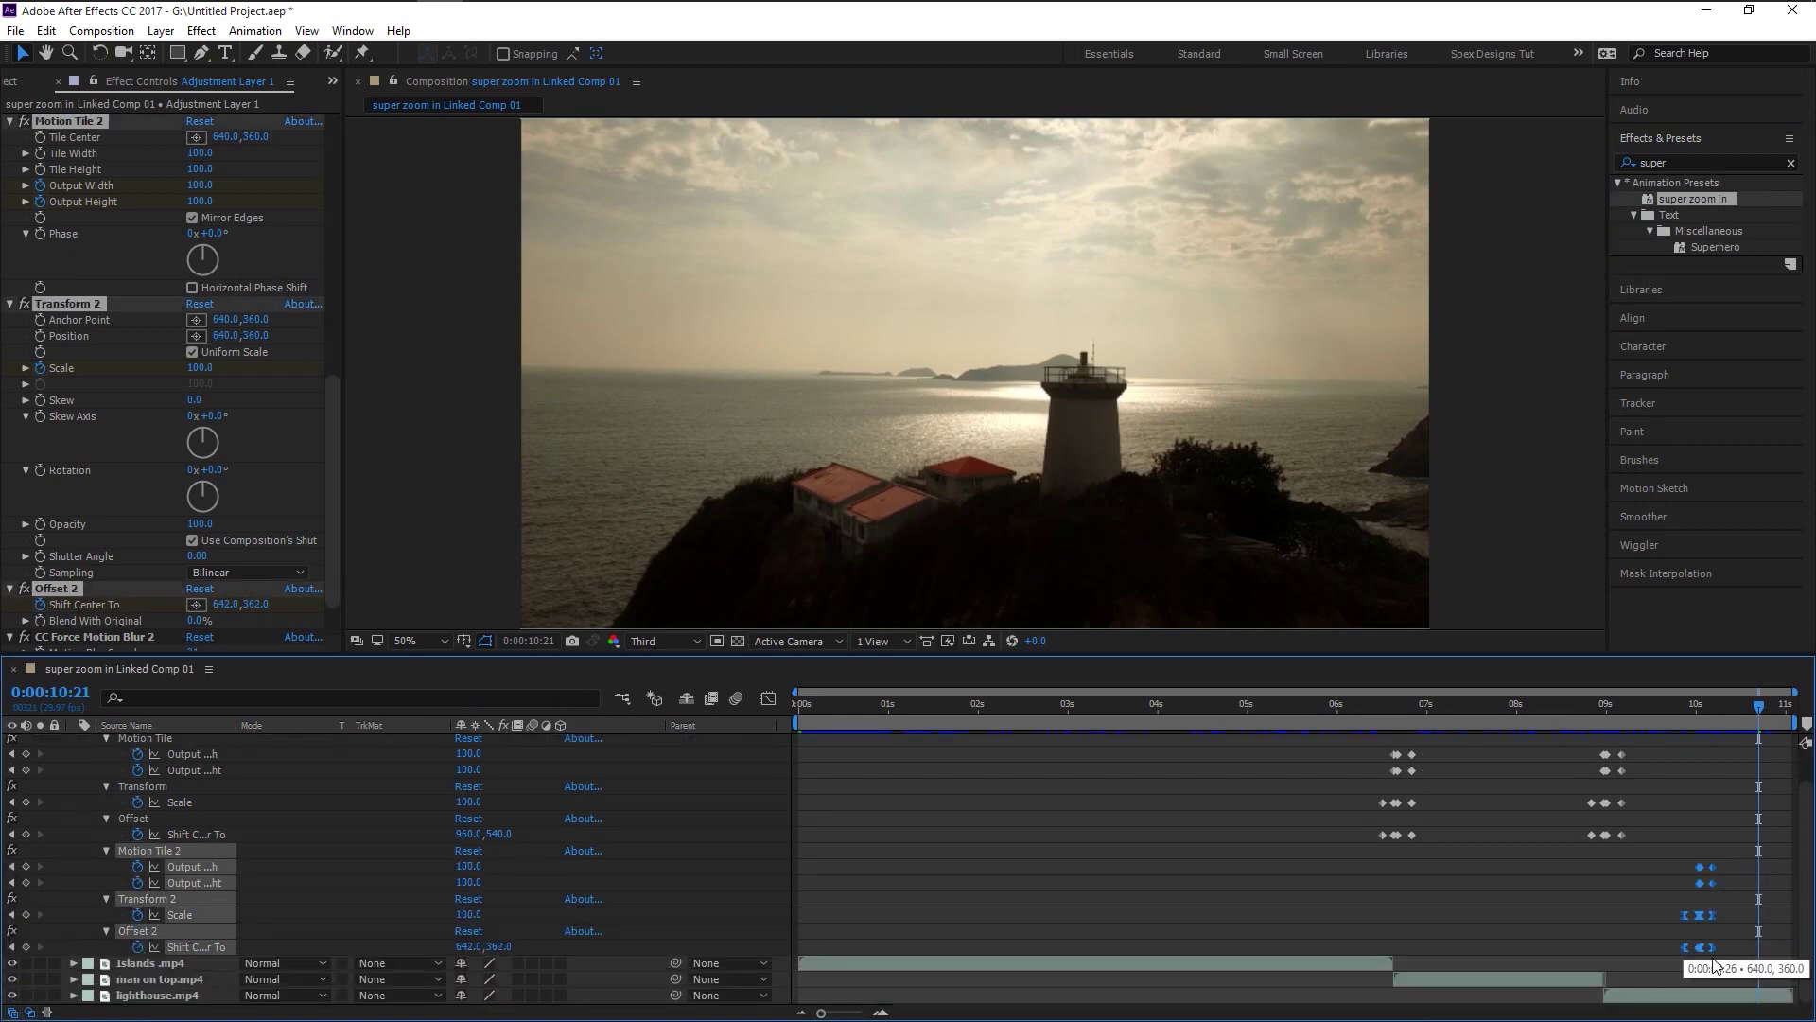
scroll(238, 827, "up", 2)
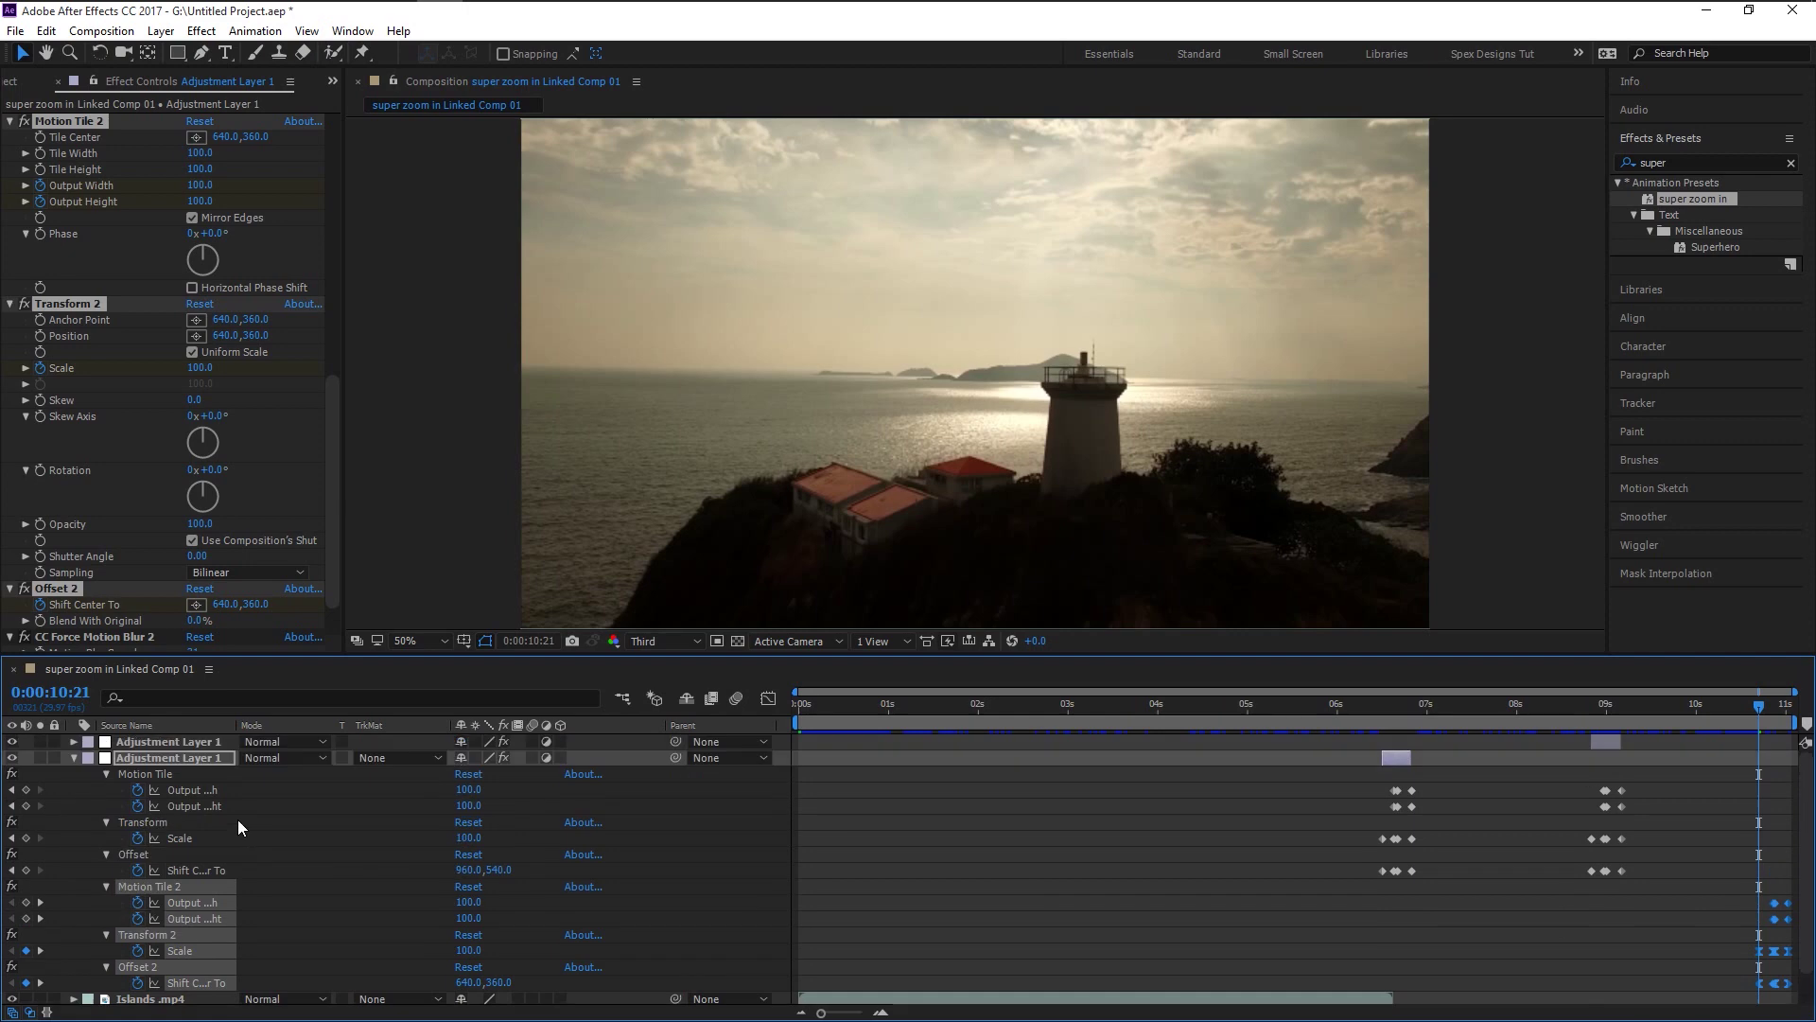
key("Delete")
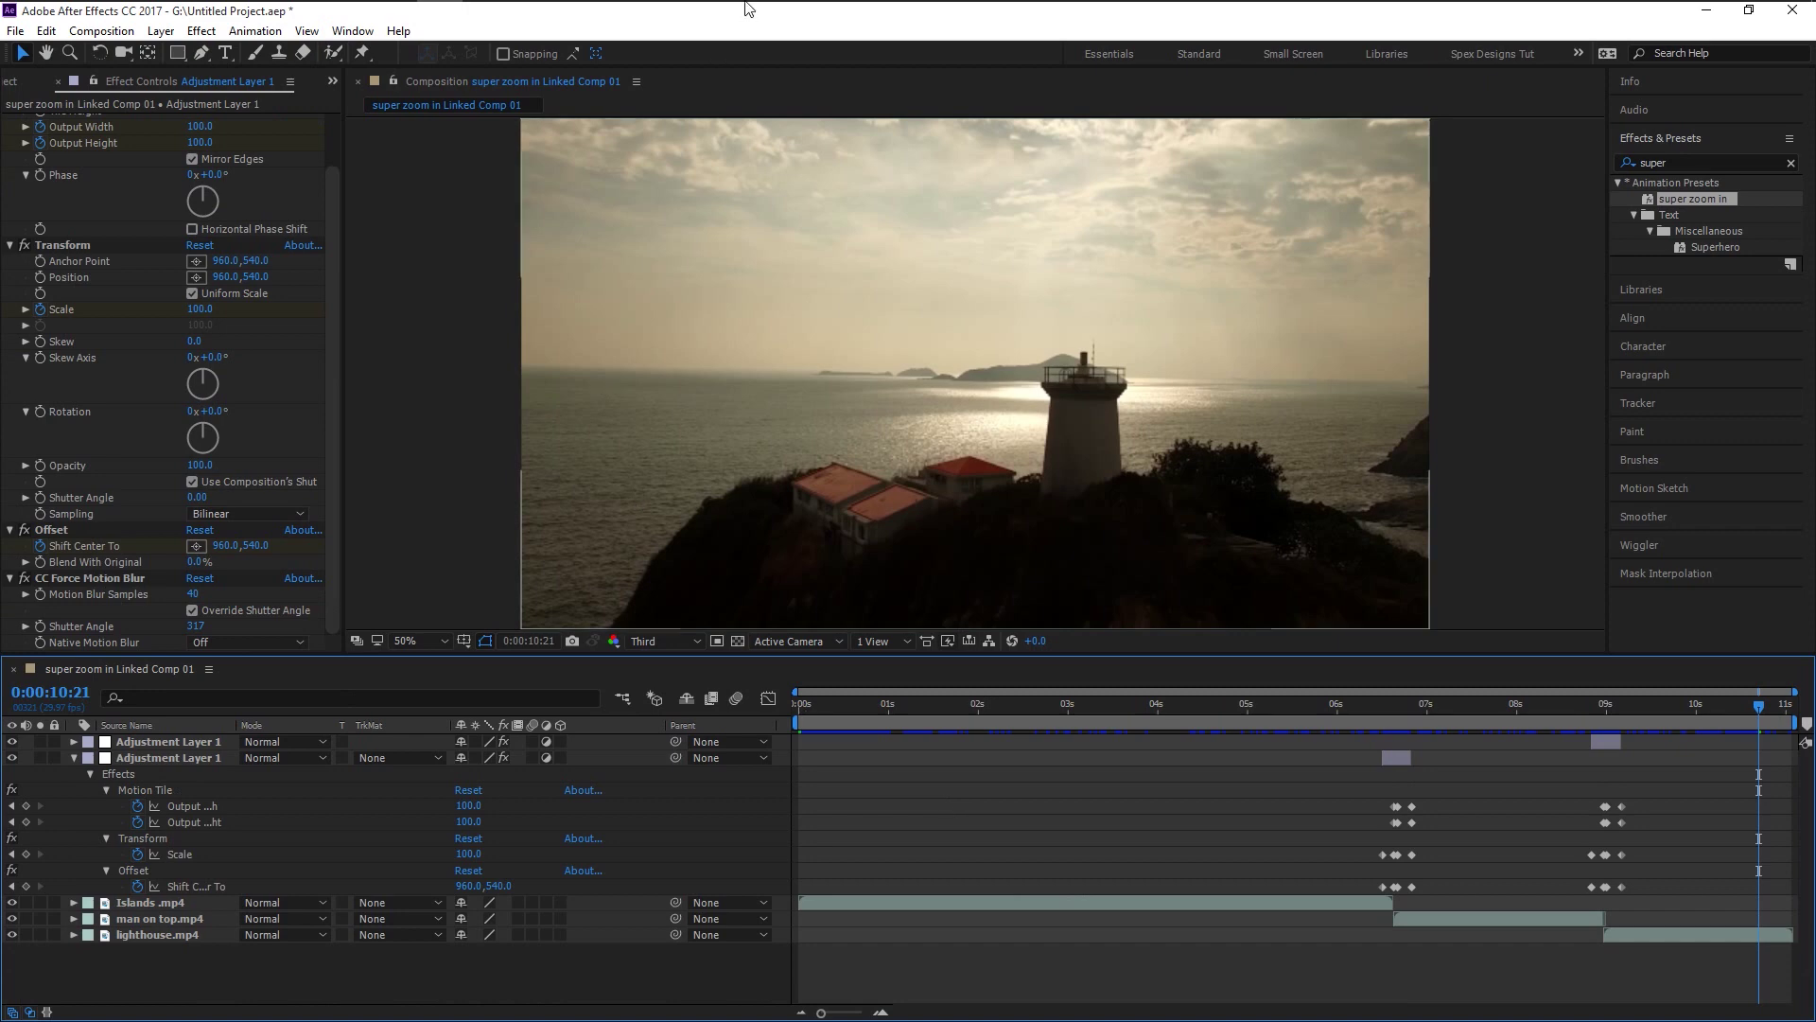
mouse_move(747, 4)
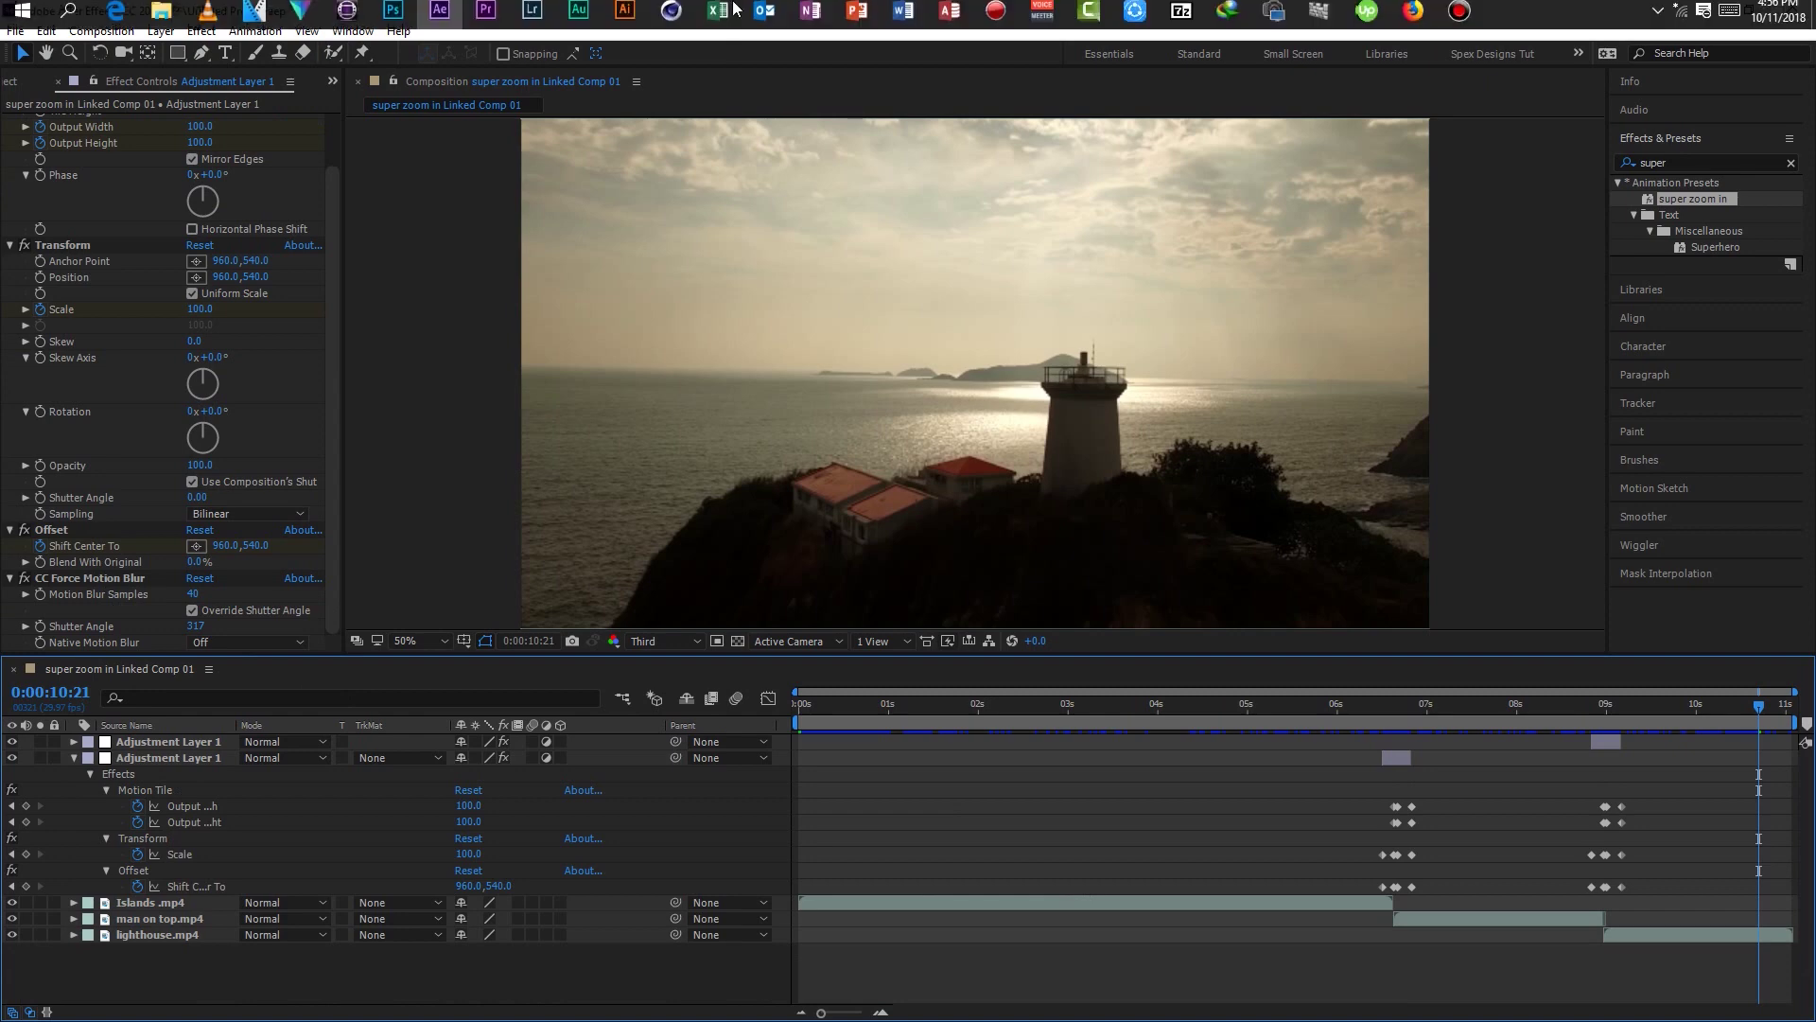
Switch to Premiere Pro and play the Islands sequence with the linked comp twice
left_click(487, 10)
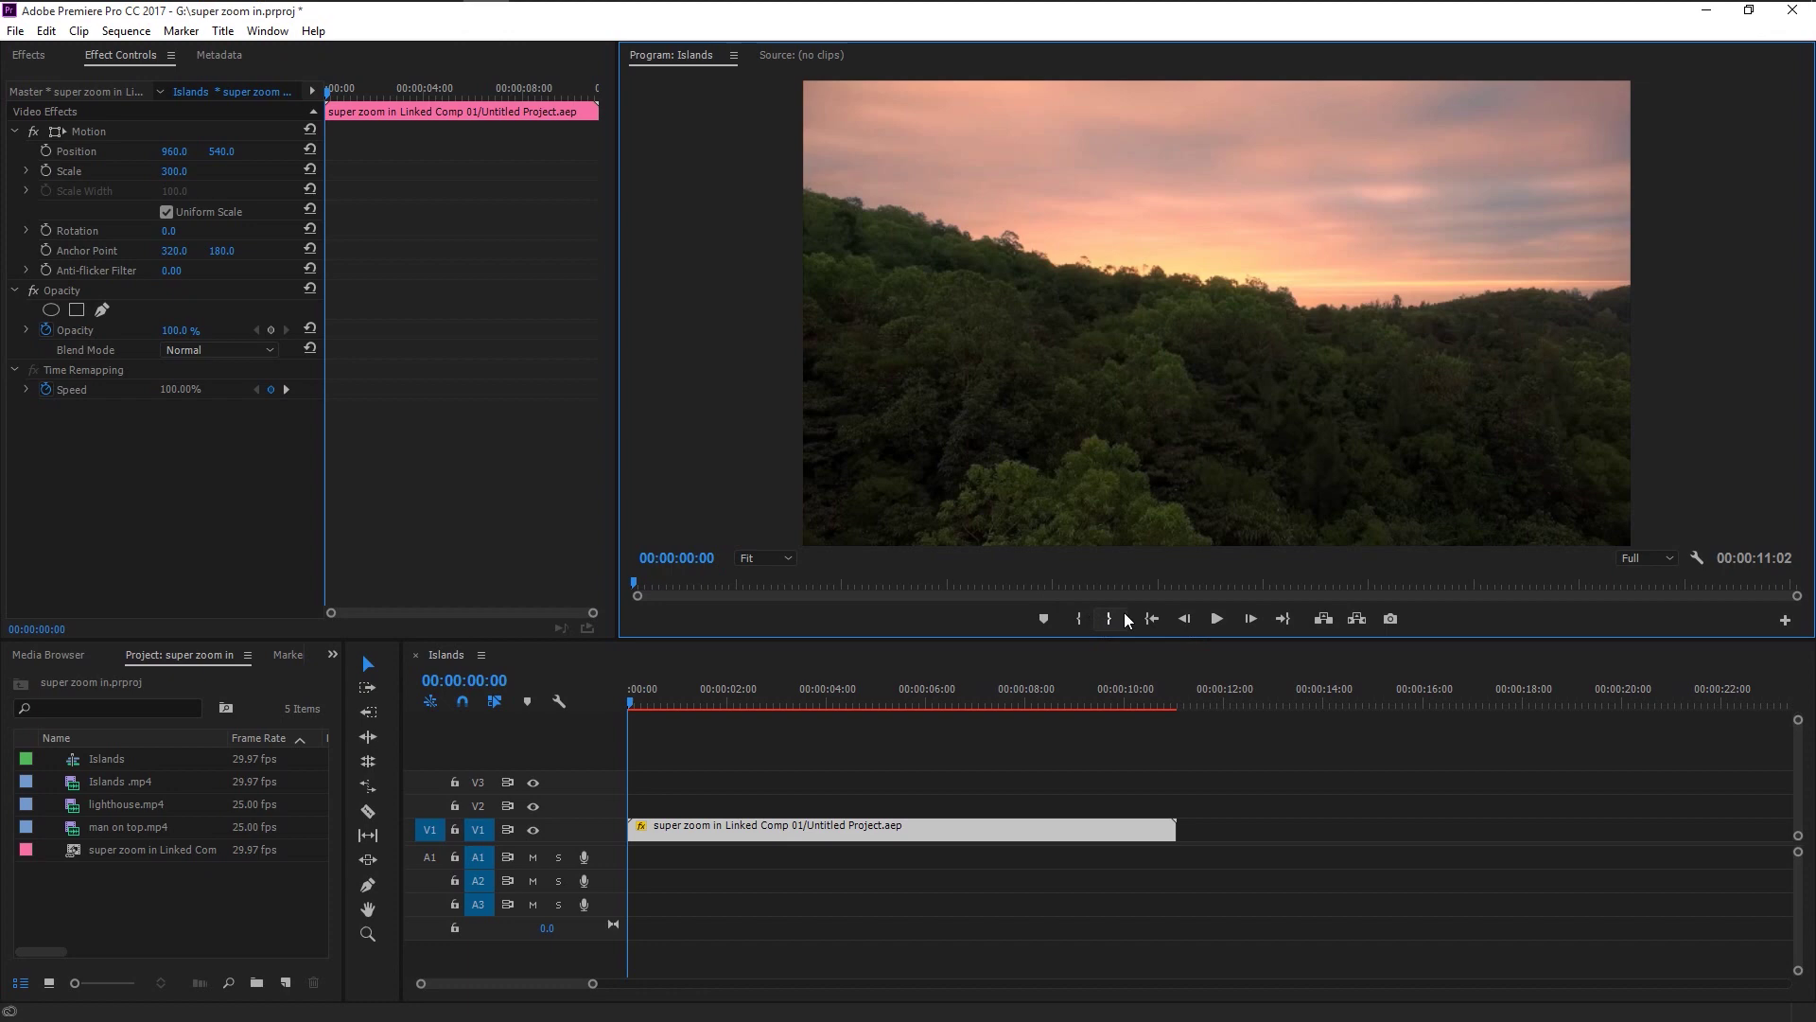
key("space")
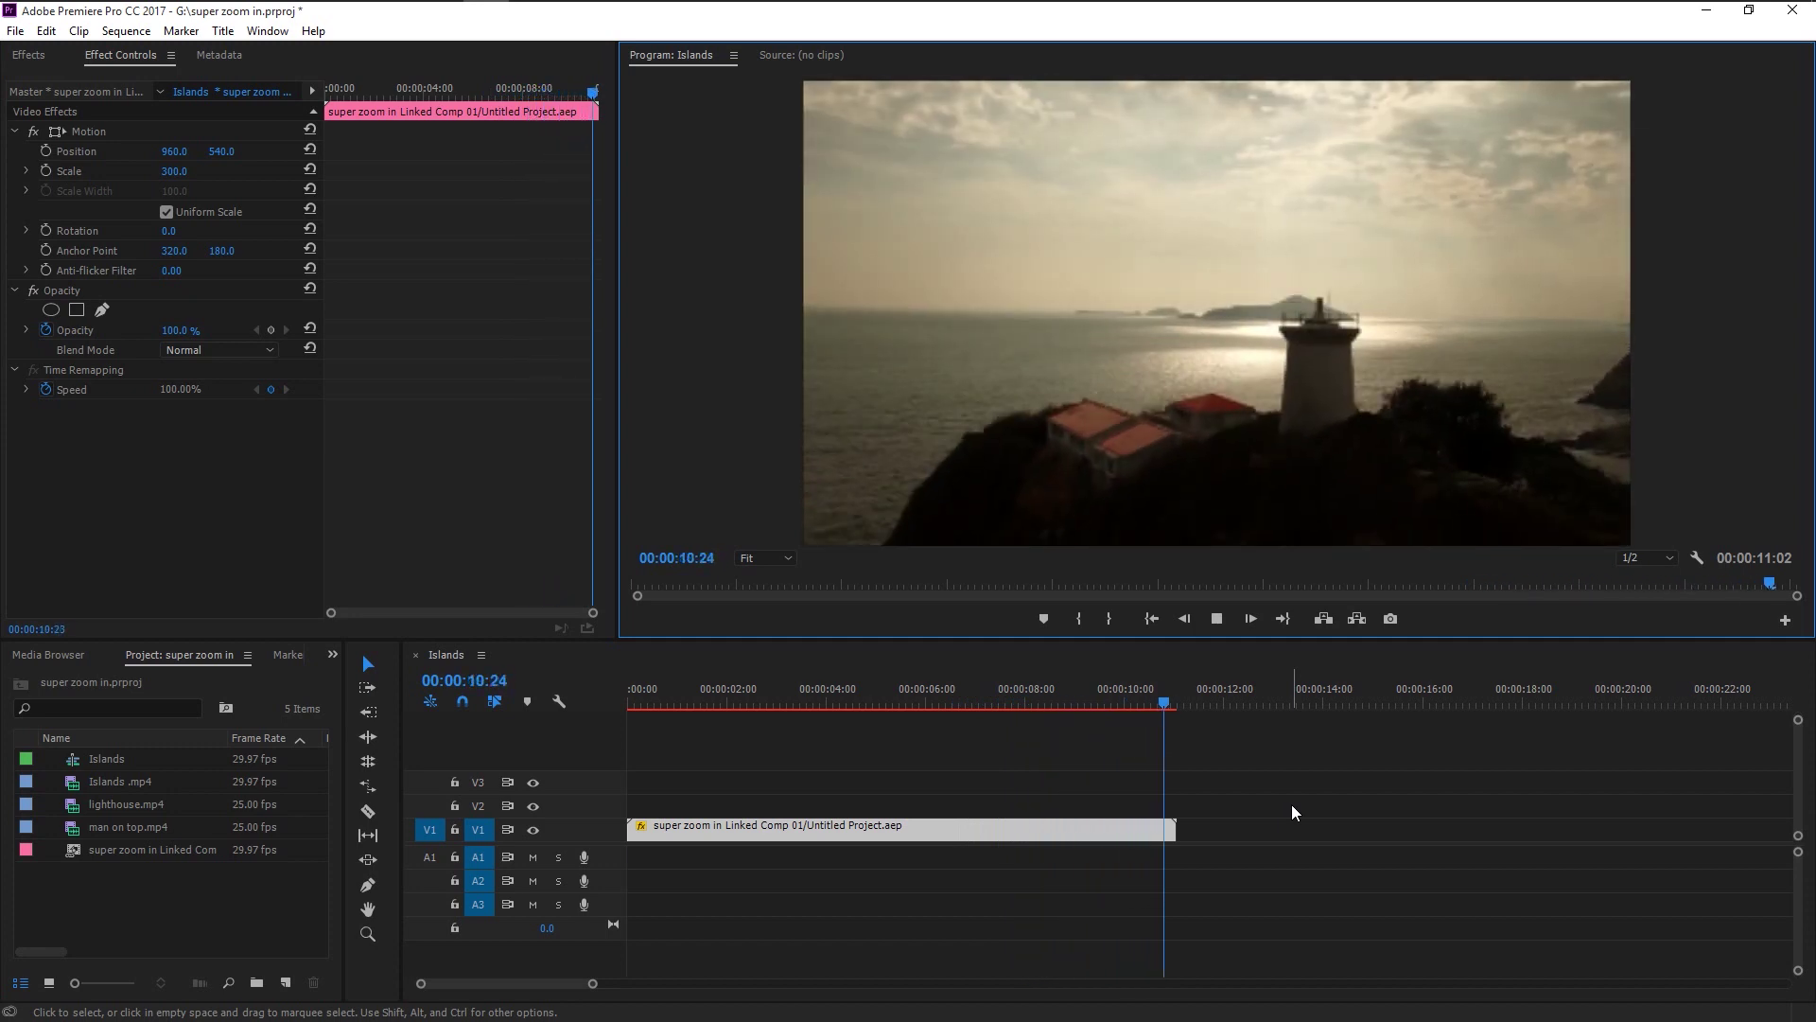
key("space")
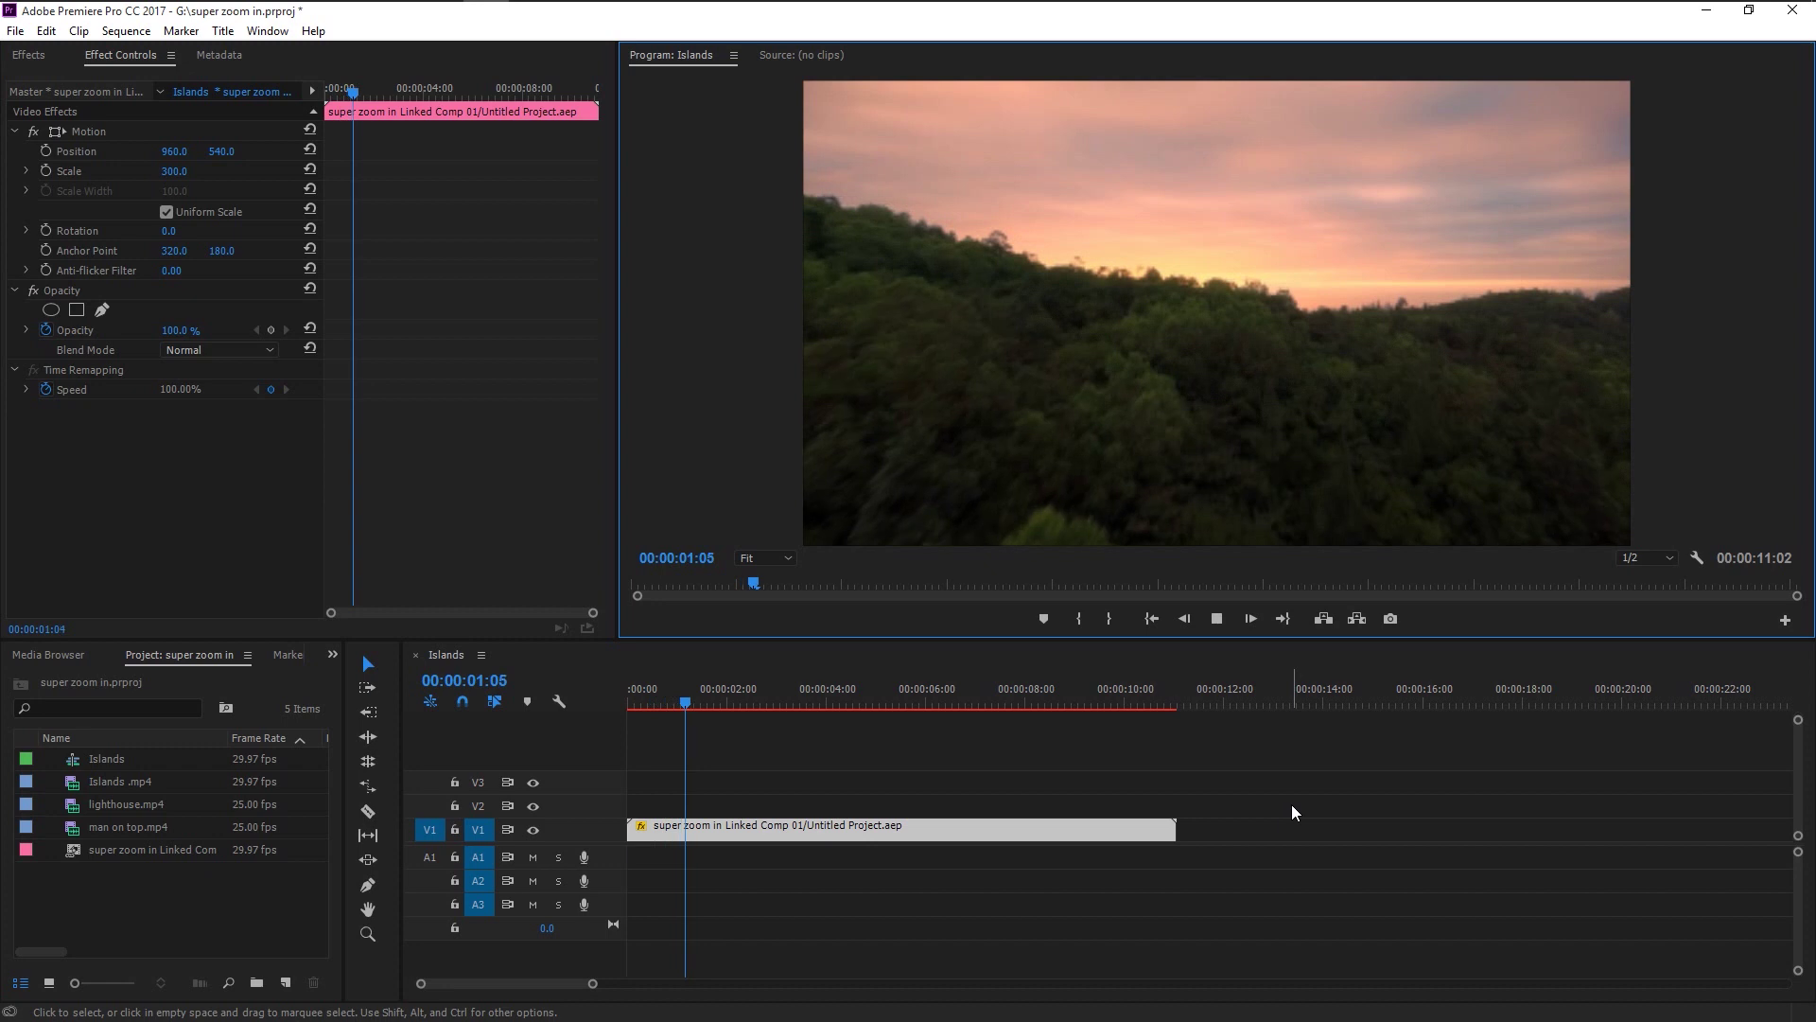